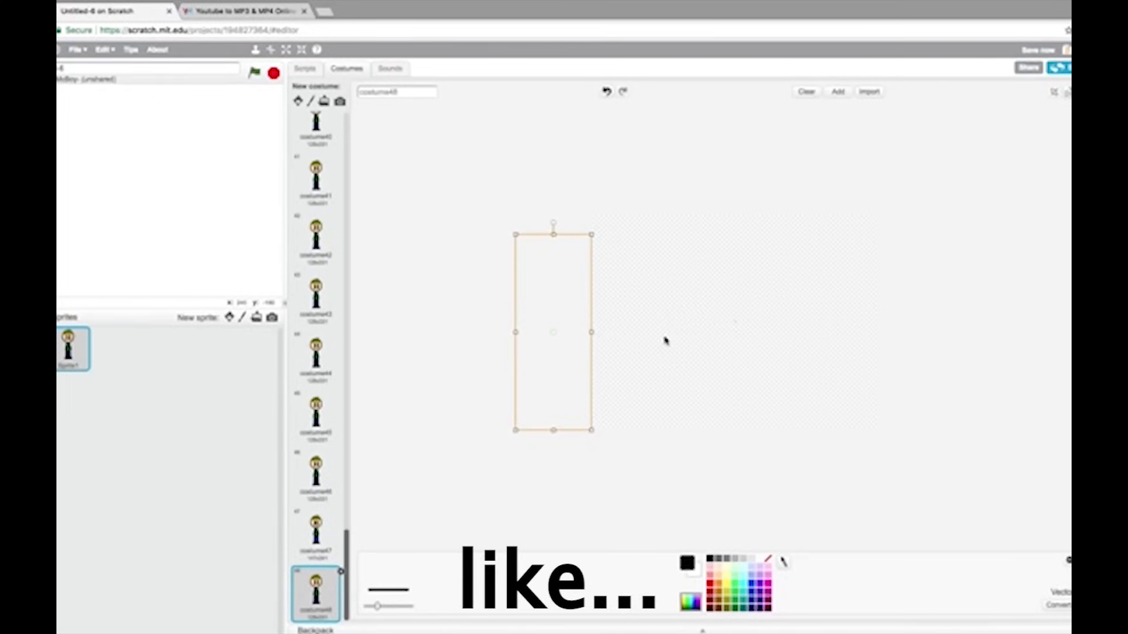
key(Right)
key(Right)
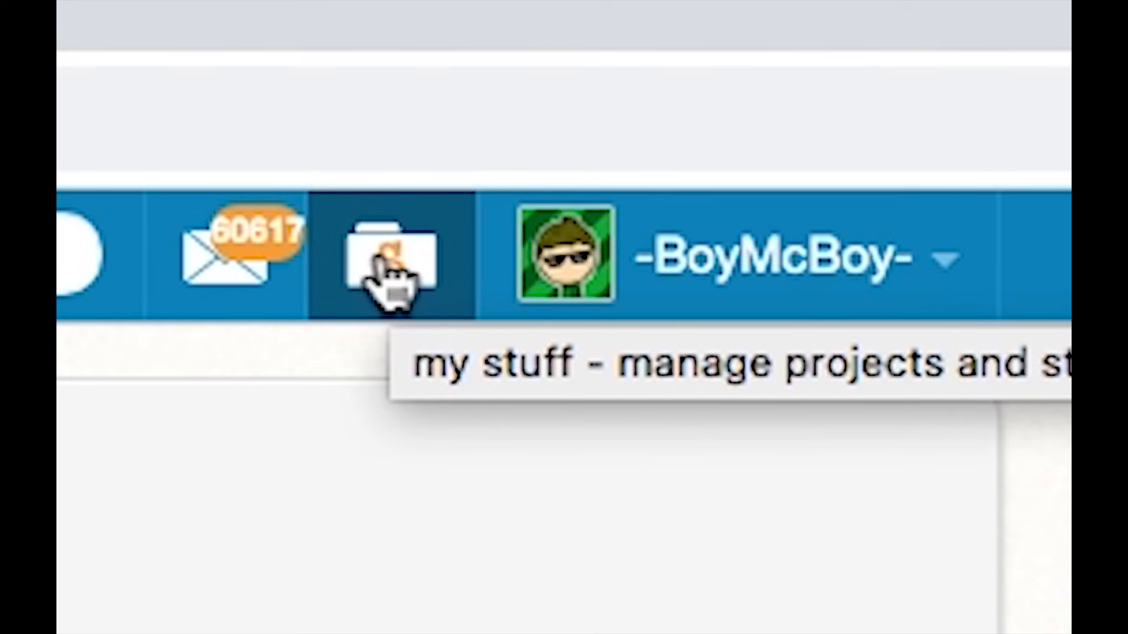
Step: Create a new project from the My Stuff page
click(379, 259)
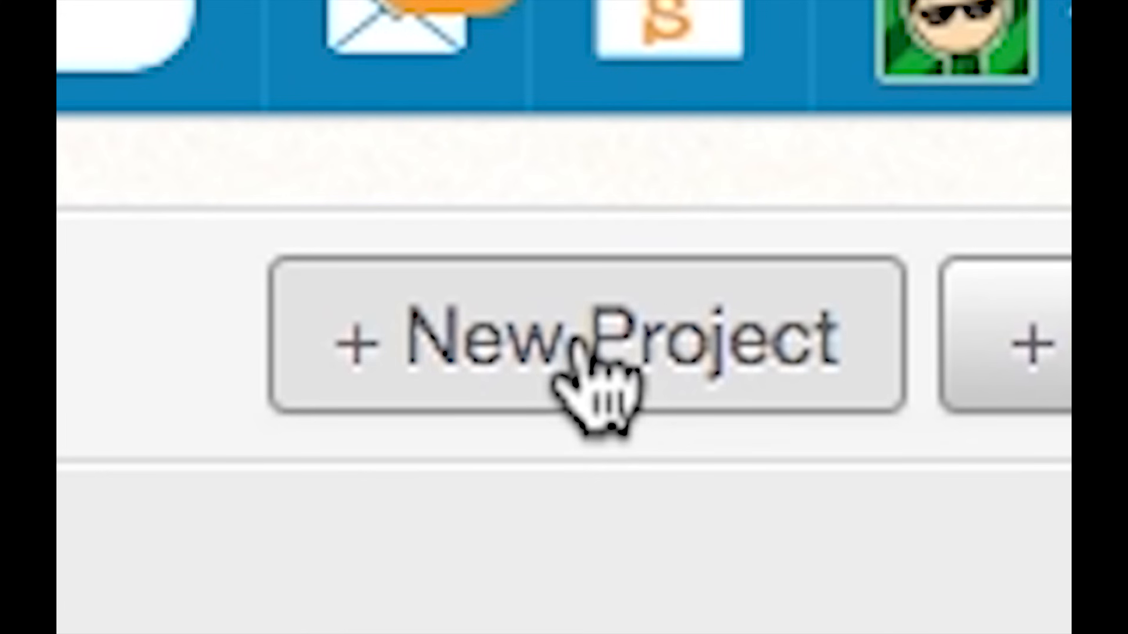
click(578, 344)
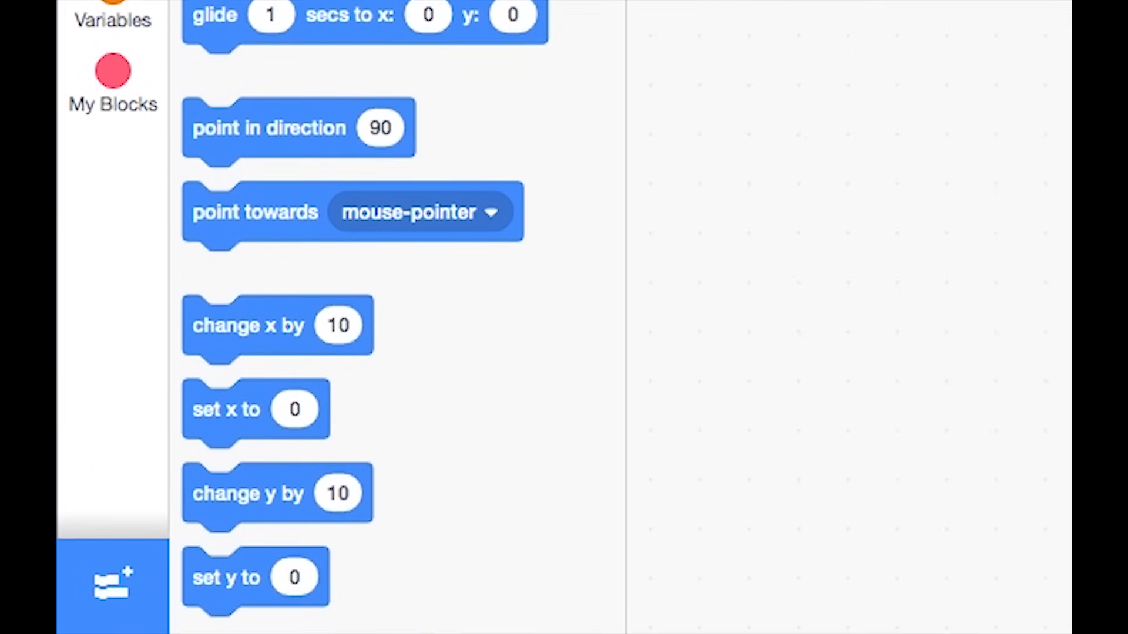
Step: Look through the block categories from Looks to My Blocks and return to the Motion blocks
click(78, 170)
click(81, 233)
click(81, 269)
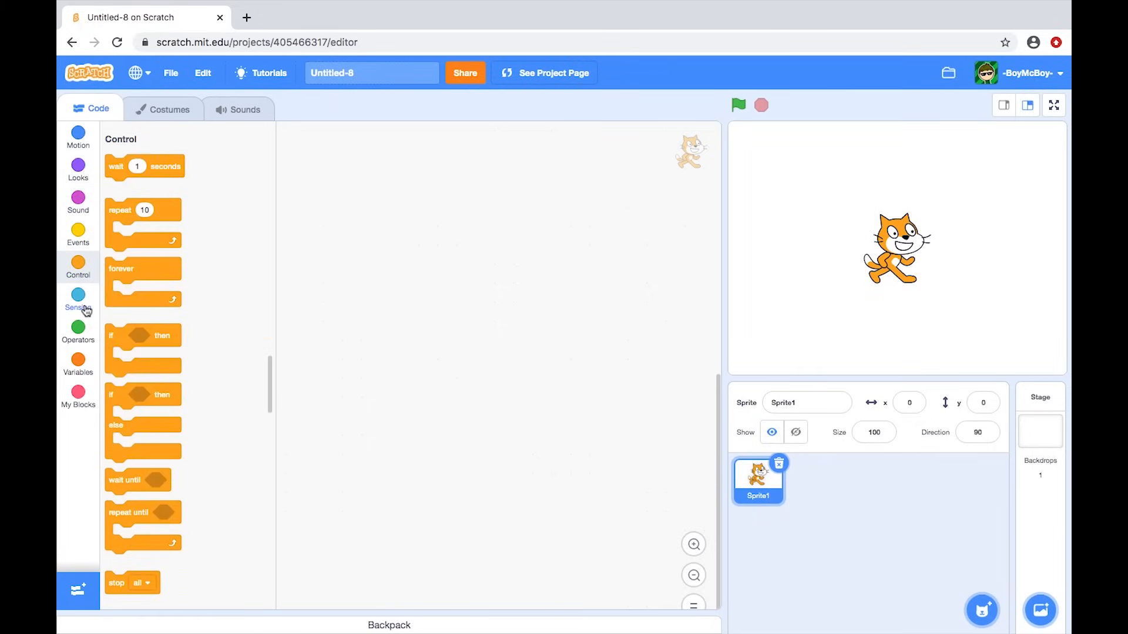
click(81, 303)
click(82, 350)
click(78, 361)
click(78, 395)
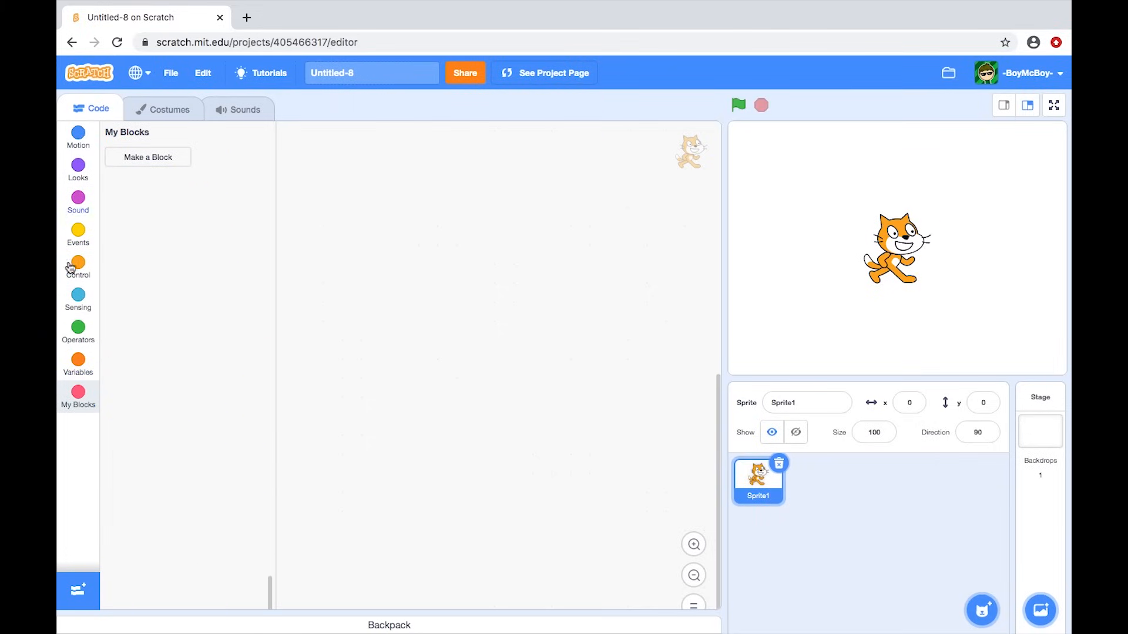
click(71, 144)
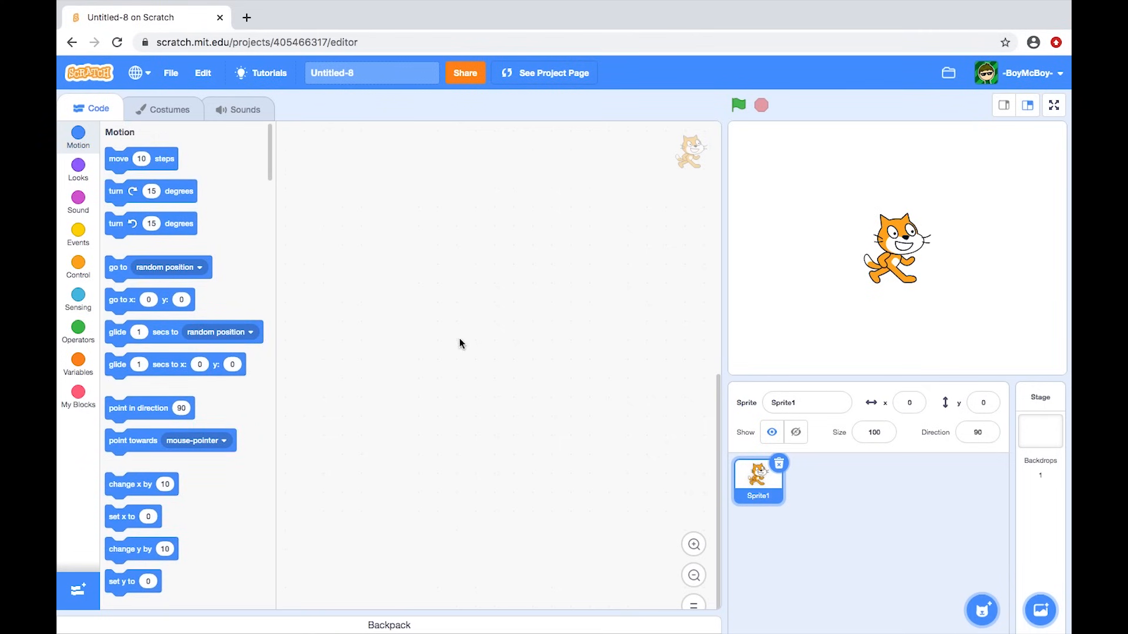
Step: Try out a move 10 steps block on the cat by running it repeatedly, and discard the block
drag(136, 167, 354, 216)
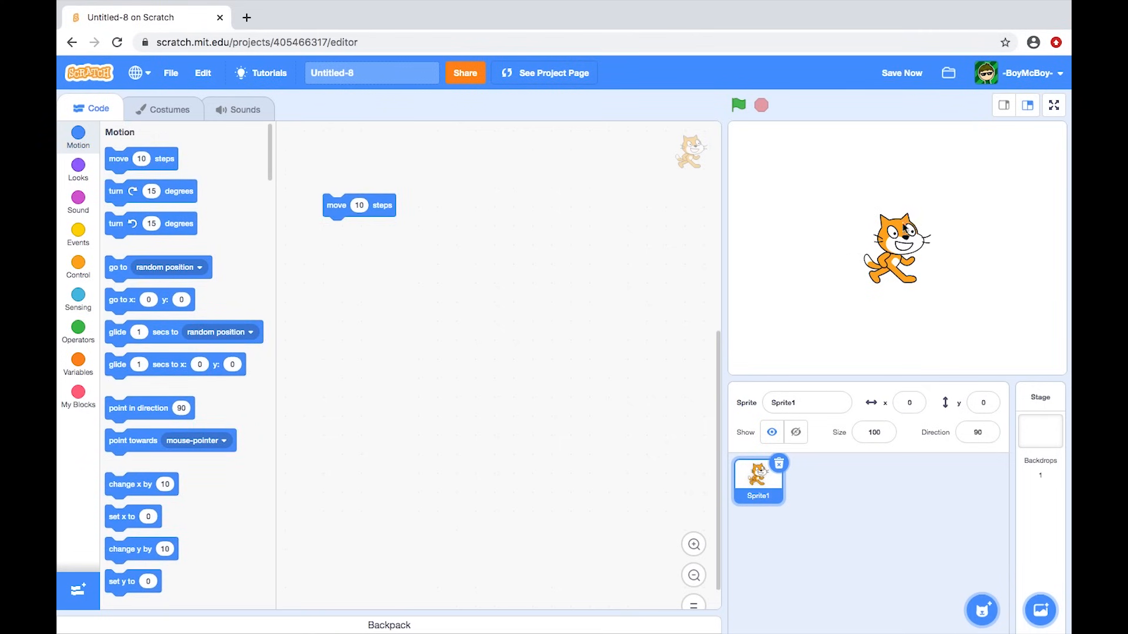
click(340, 209)
click(340, 209)
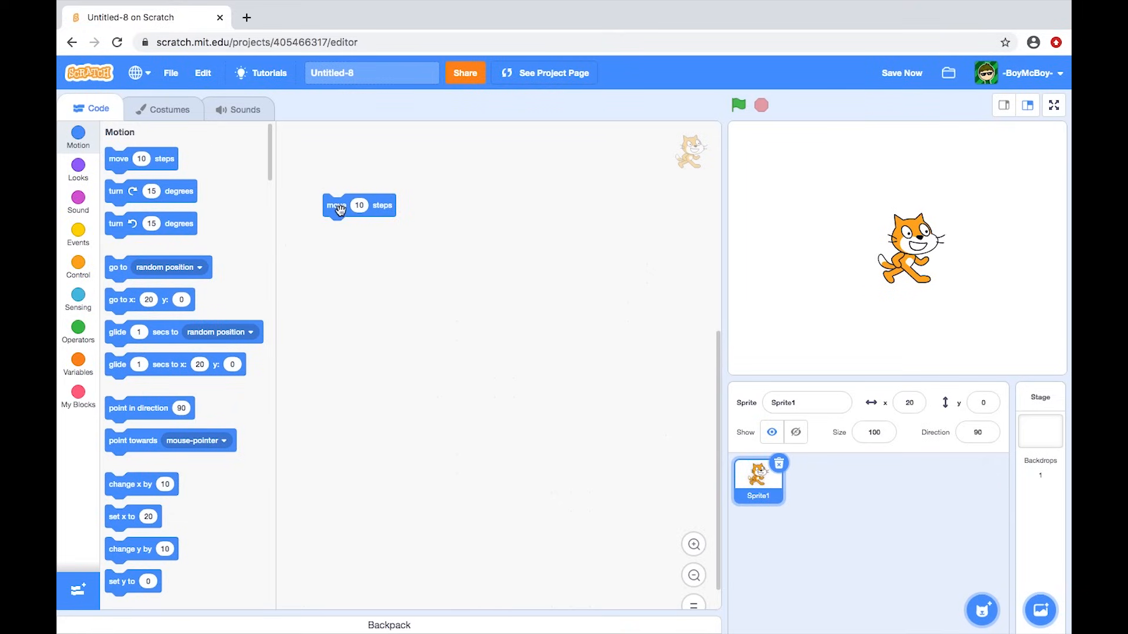
click(288, 236)
click(288, 237)
drag(291, 238, 262, 242)
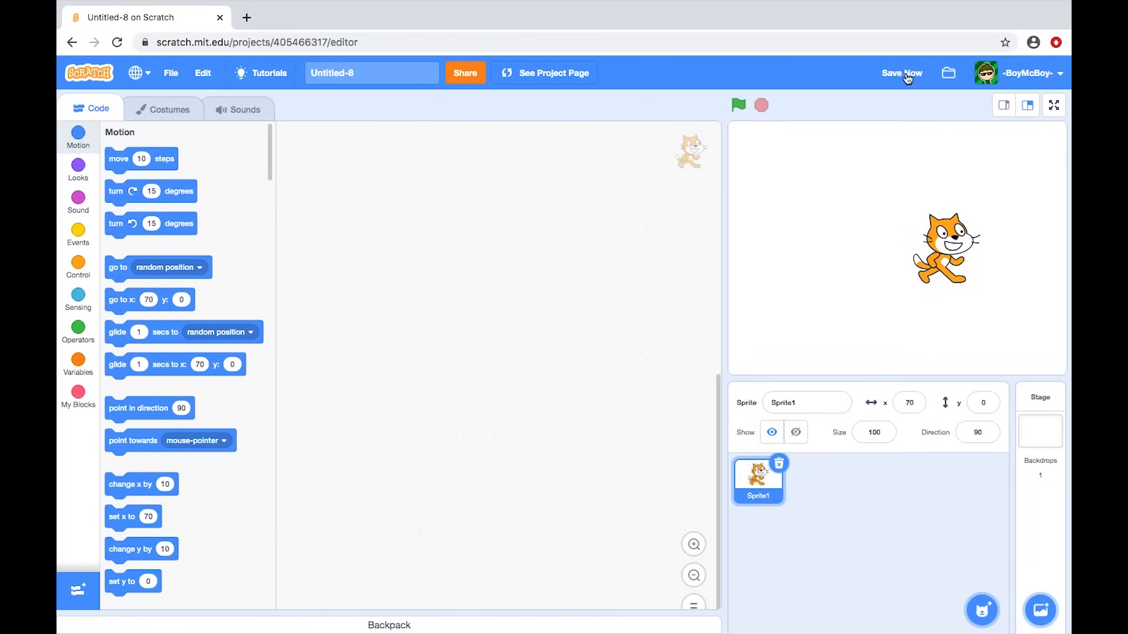
Step: Save the project and view its project page before returning to the editor
click(907, 73)
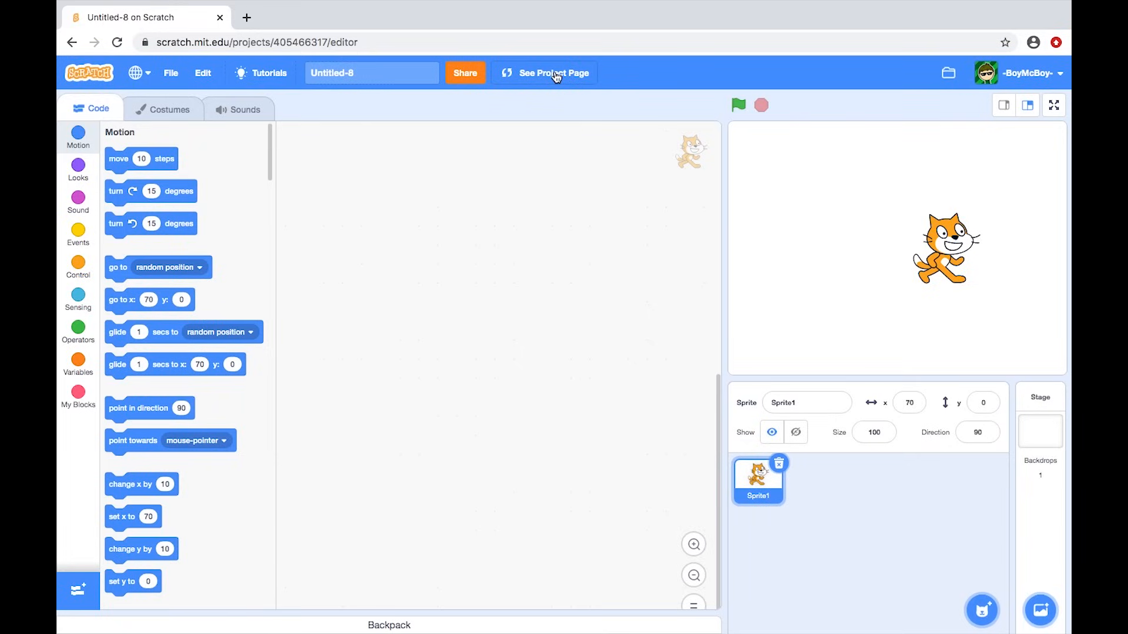
click(555, 73)
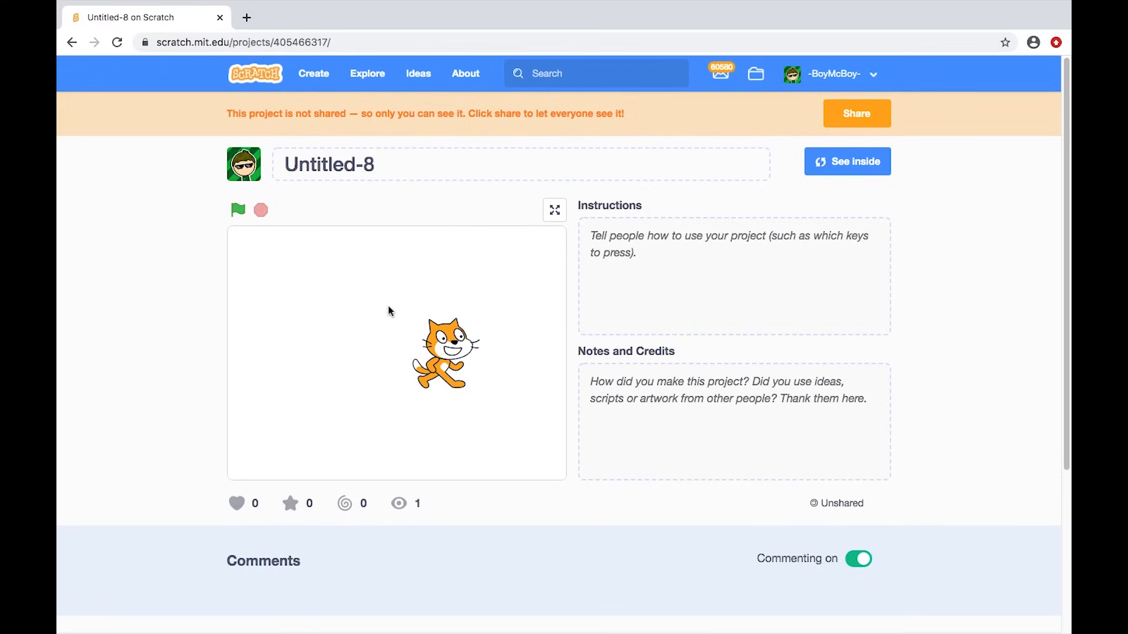
click(855, 167)
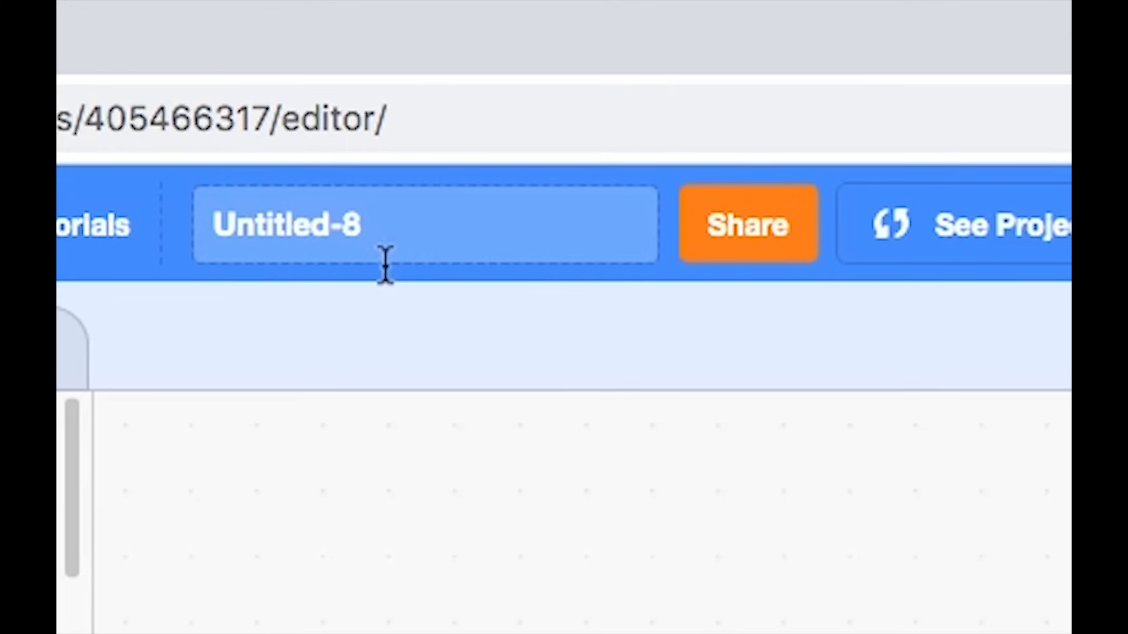
Step: Rename the project as Animation Tutorial V2
drag(363, 77, 302, 72)
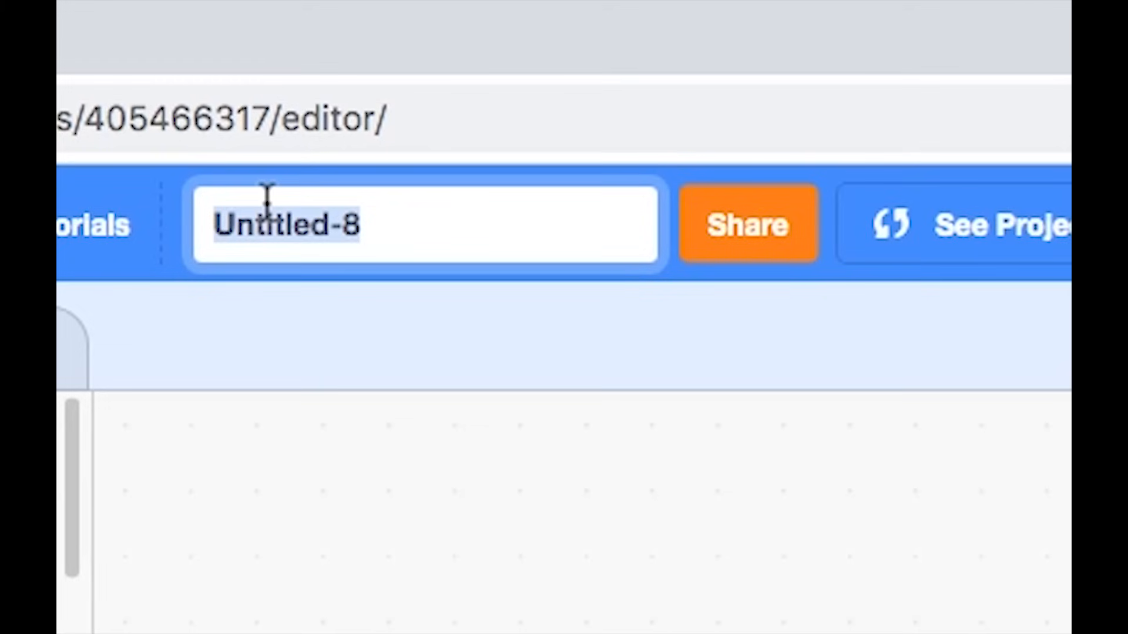
text(Animtion Tutorial V2)
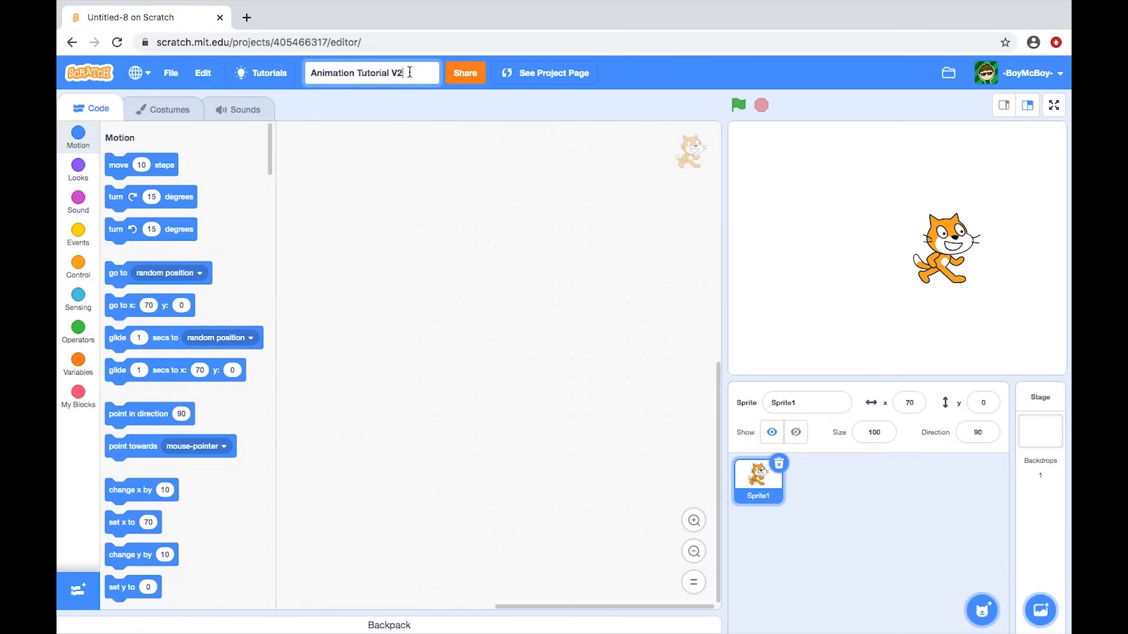
click(422, 199)
Step: Clear the cat drawing from costume1 and delete costume2 from the sprite
click(164, 109)
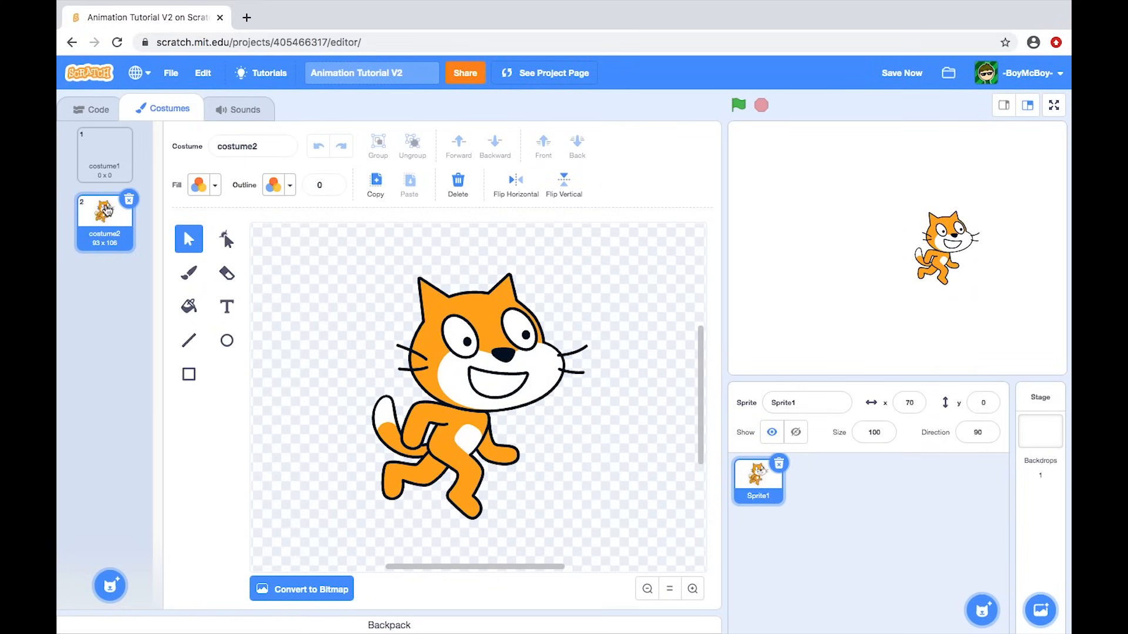
click(105, 154)
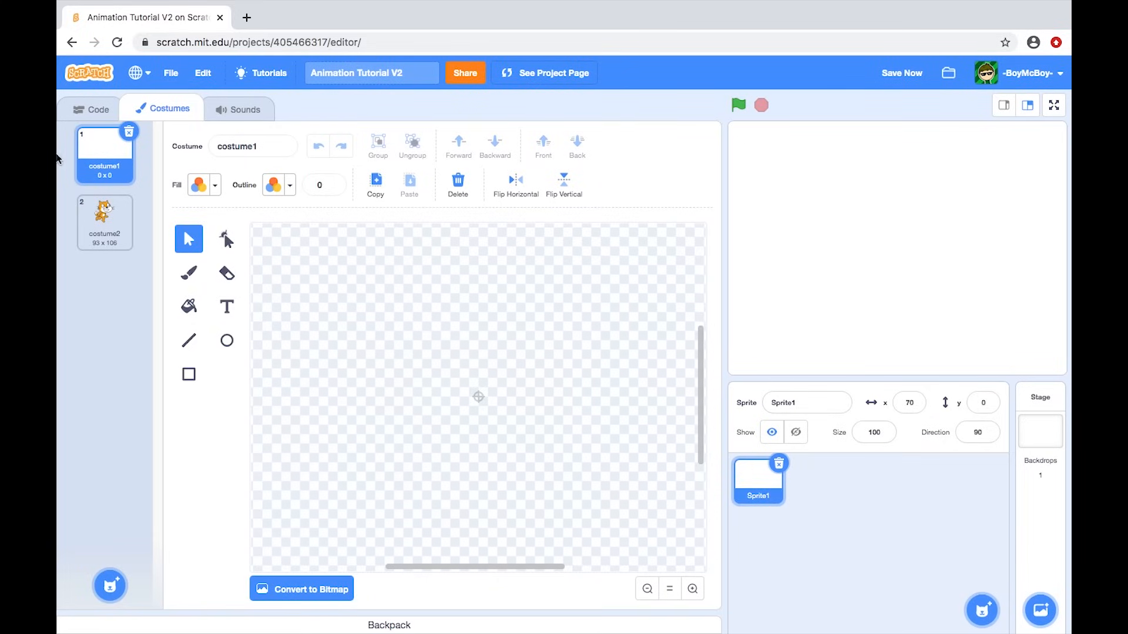
click(103, 212)
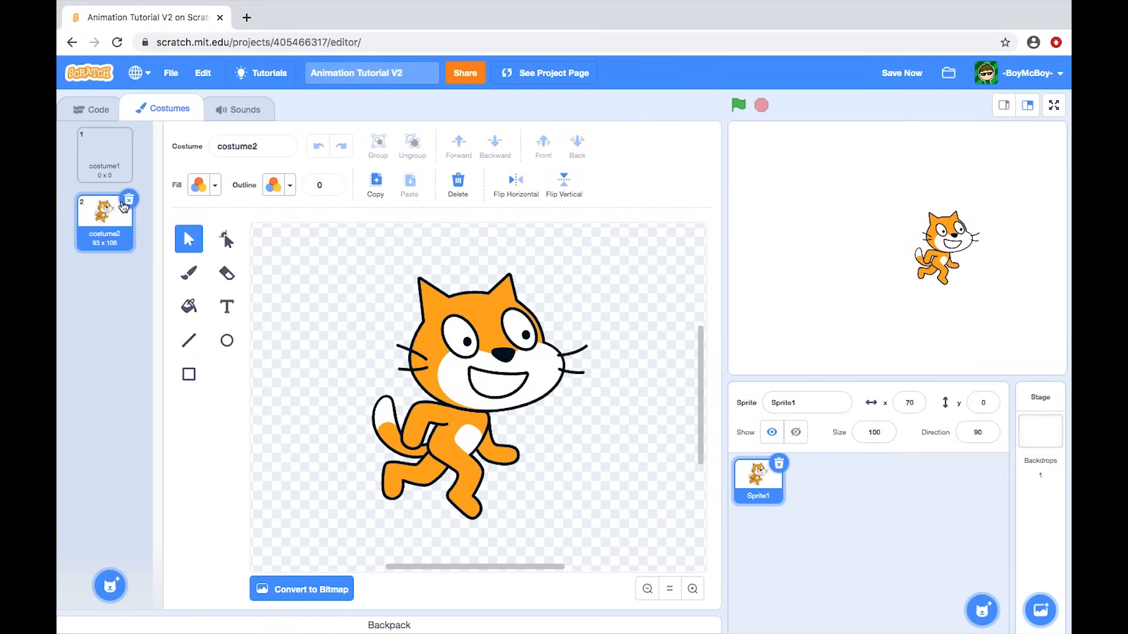
click(128, 202)
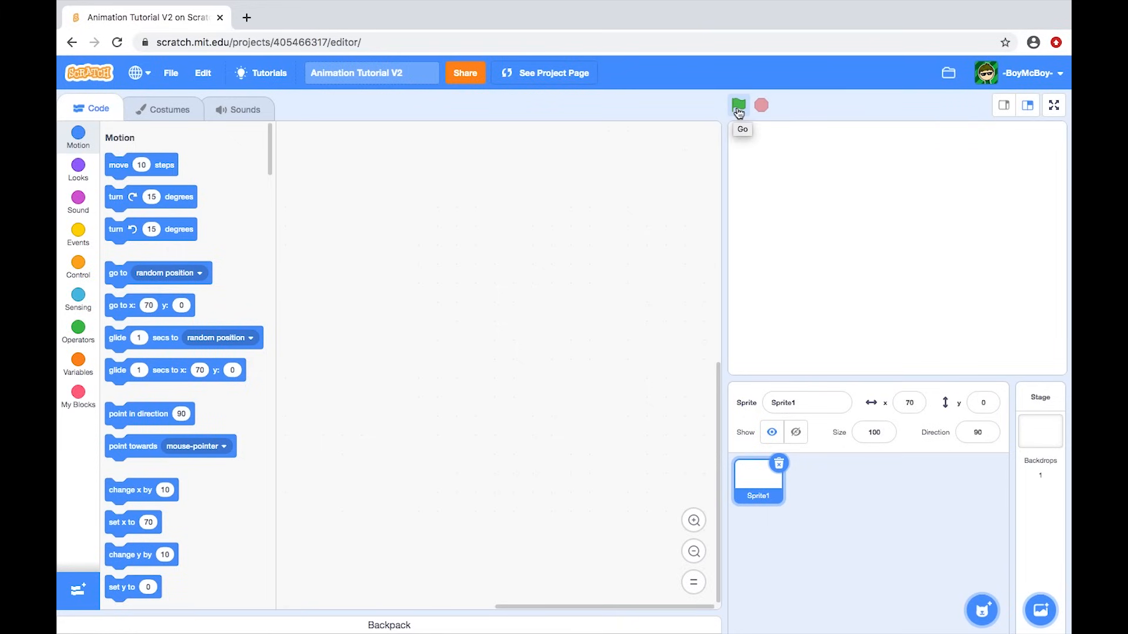
Step: Build and test a green-flag script that sends the sprite to x: 0 y: 0, and save the project
click(80, 239)
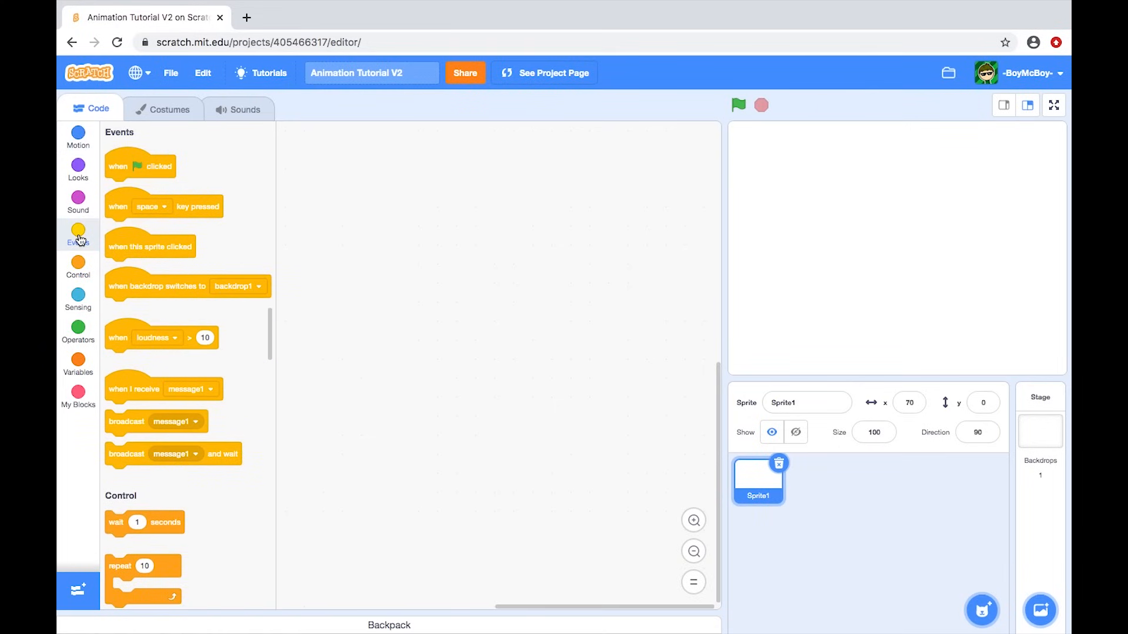
drag(121, 164, 331, 166)
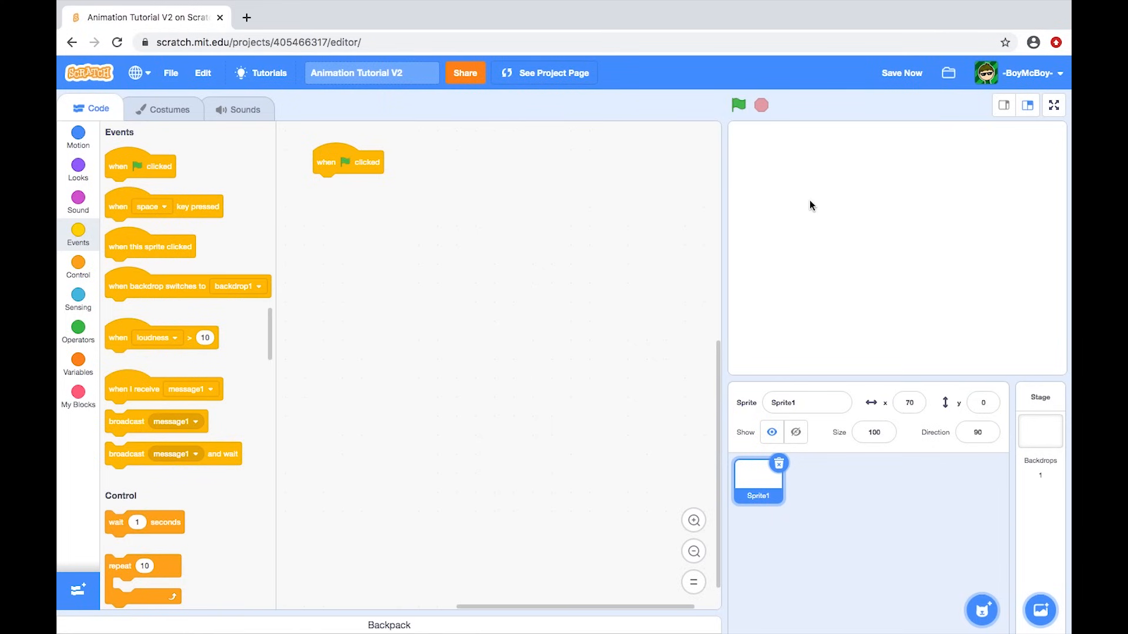
click(78, 142)
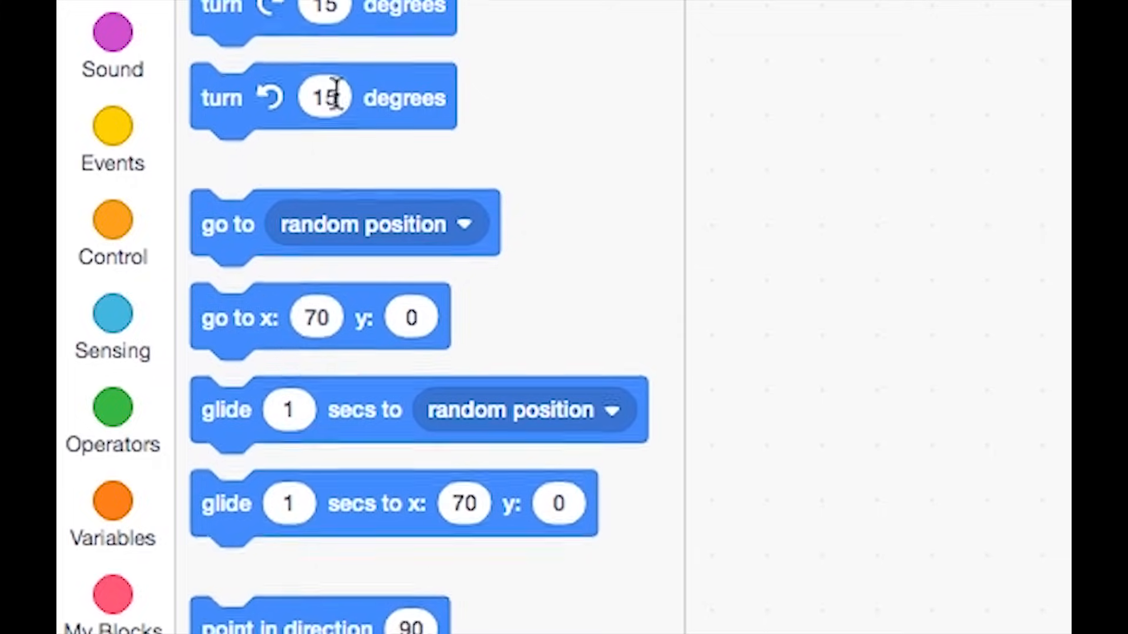
drag(252, 331, 528, 324)
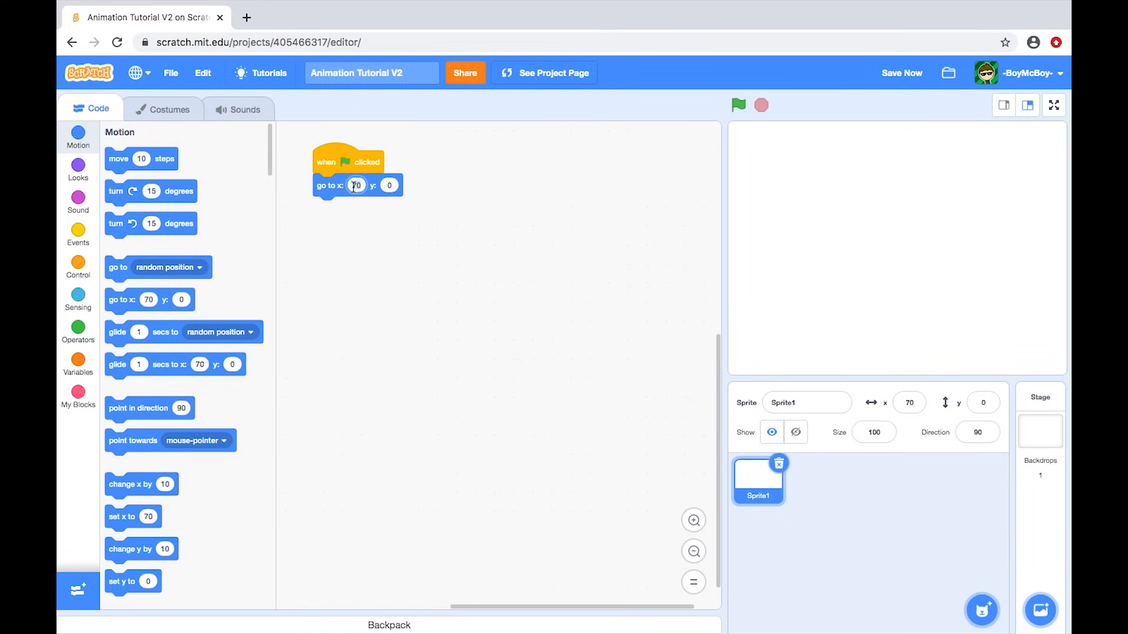
click(404, 270)
click(739, 105)
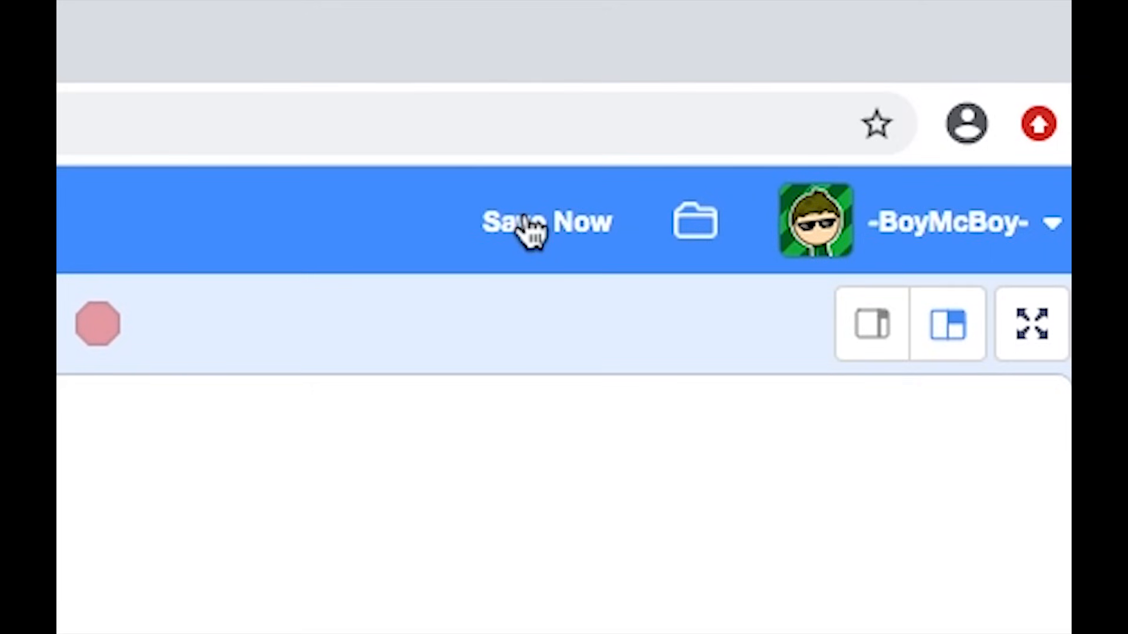
click(526, 221)
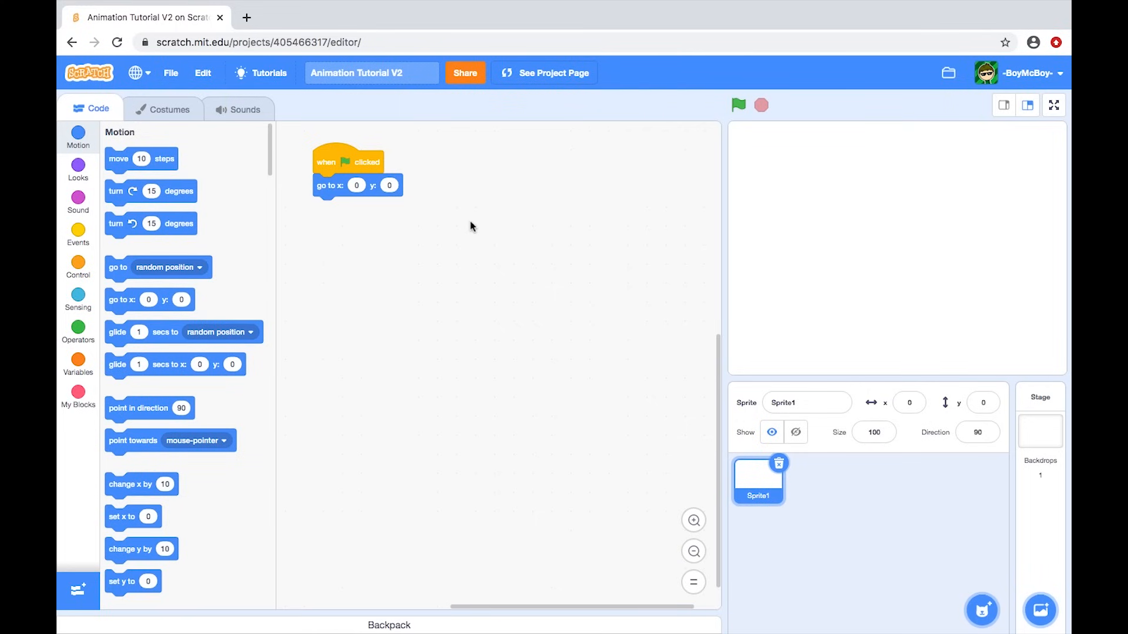
Step: Add a switch costume to costume1 block below the go to x: 0 y: 0 block
click(76, 169)
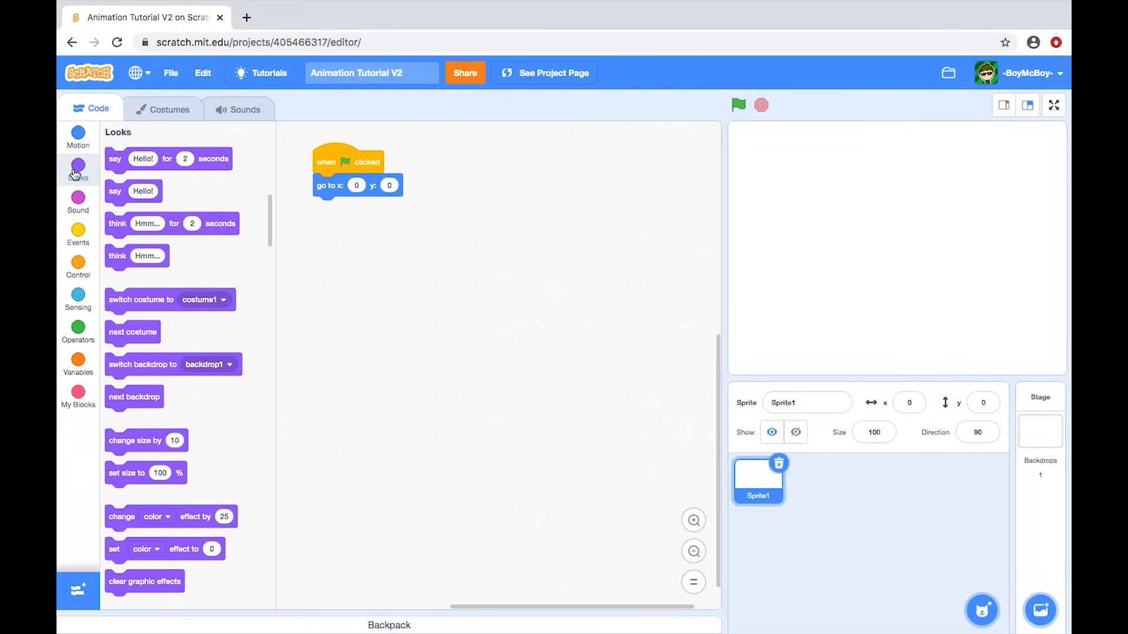
drag(135, 301, 338, 212)
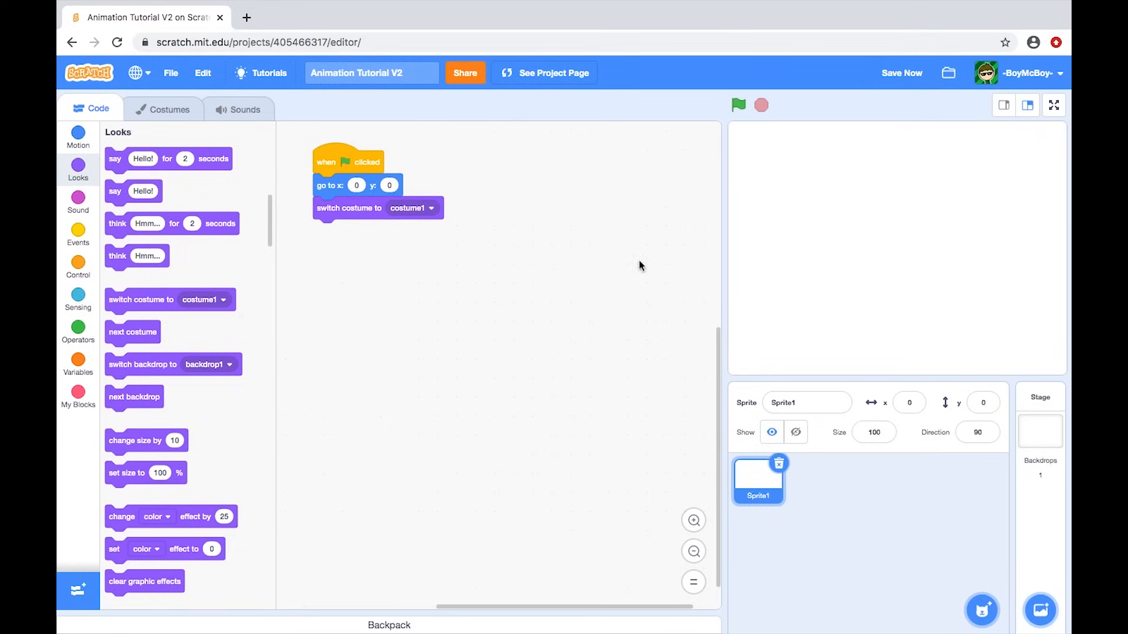
Step: Duplicate the blank costume twice to create costume2 and costume3
click(152, 111)
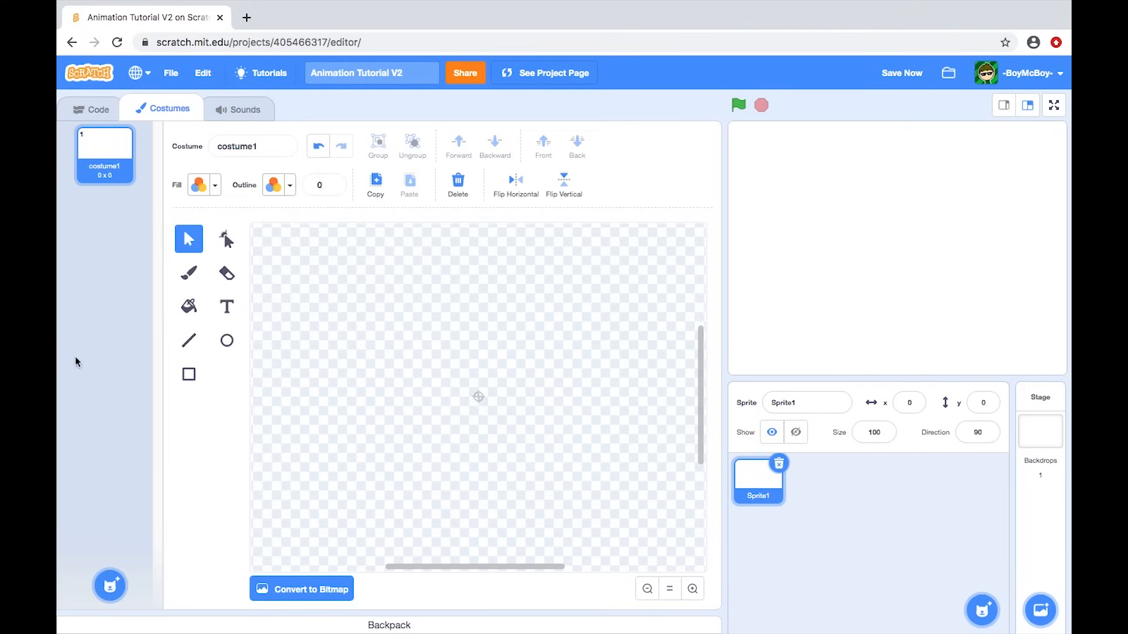
right_click(98, 144)
click(117, 156)
right_click(103, 221)
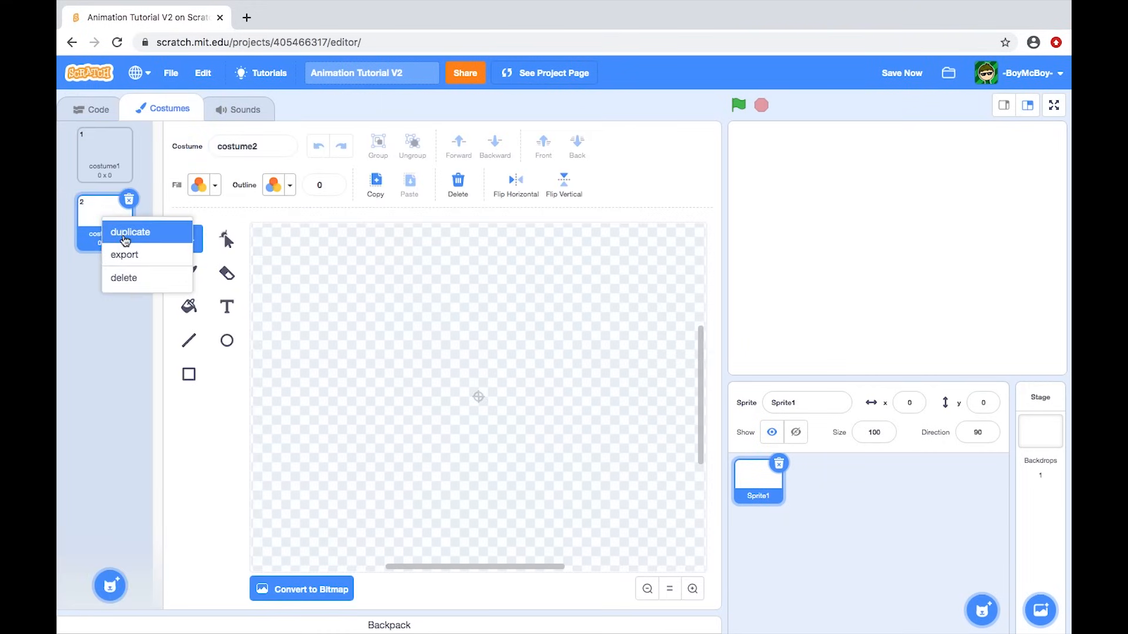
click(125, 241)
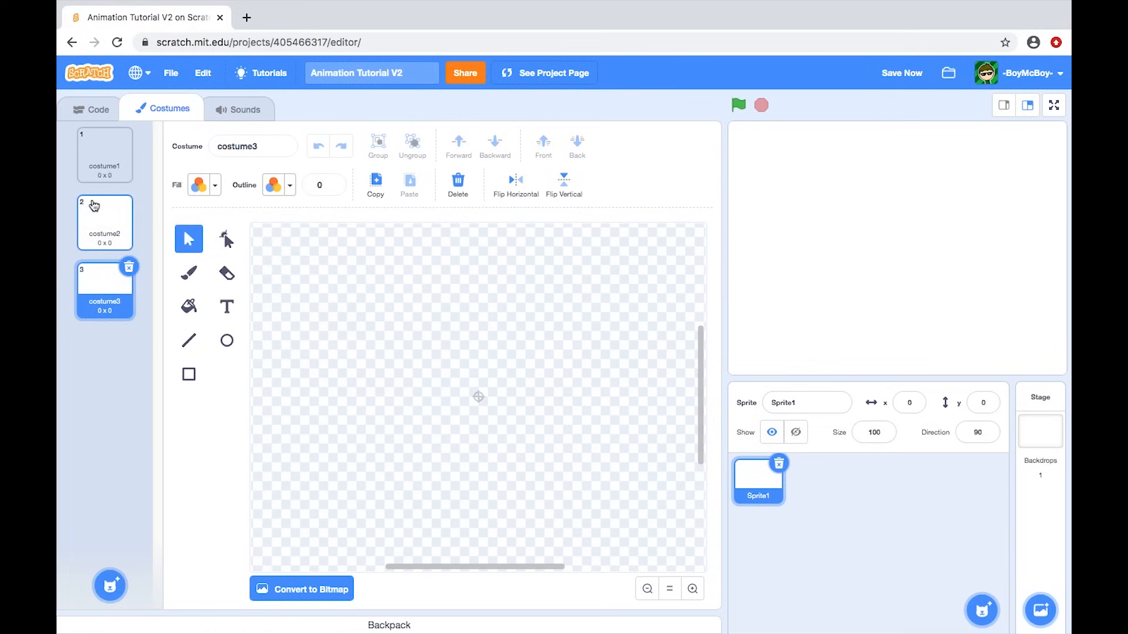
Step: Run the script, check which costume it selects, and save the project
click(92, 109)
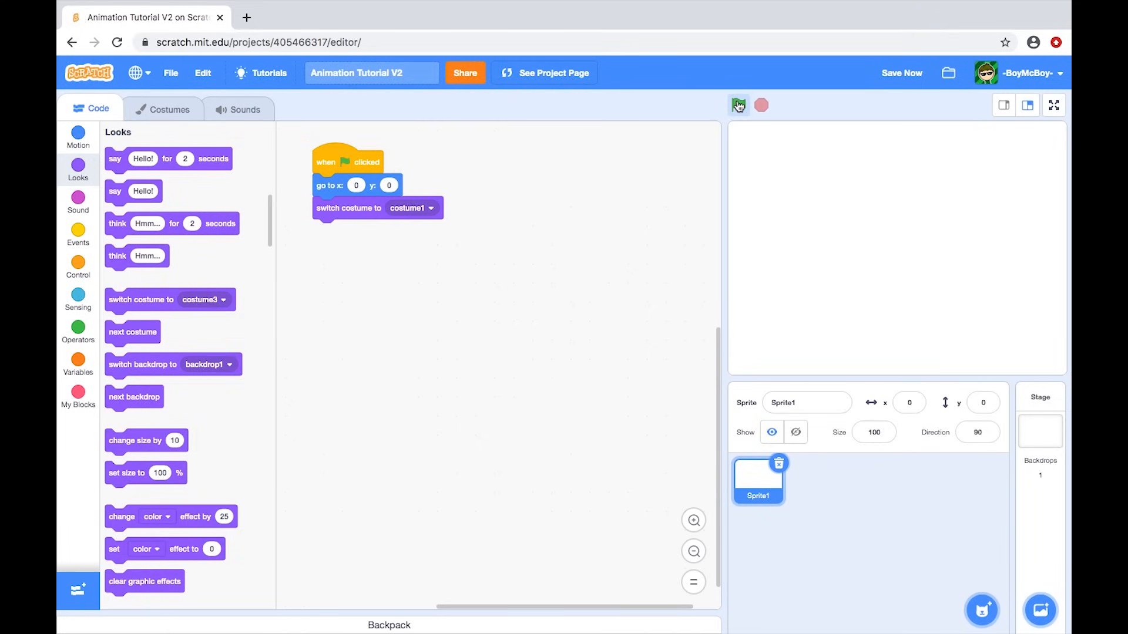
click(154, 112)
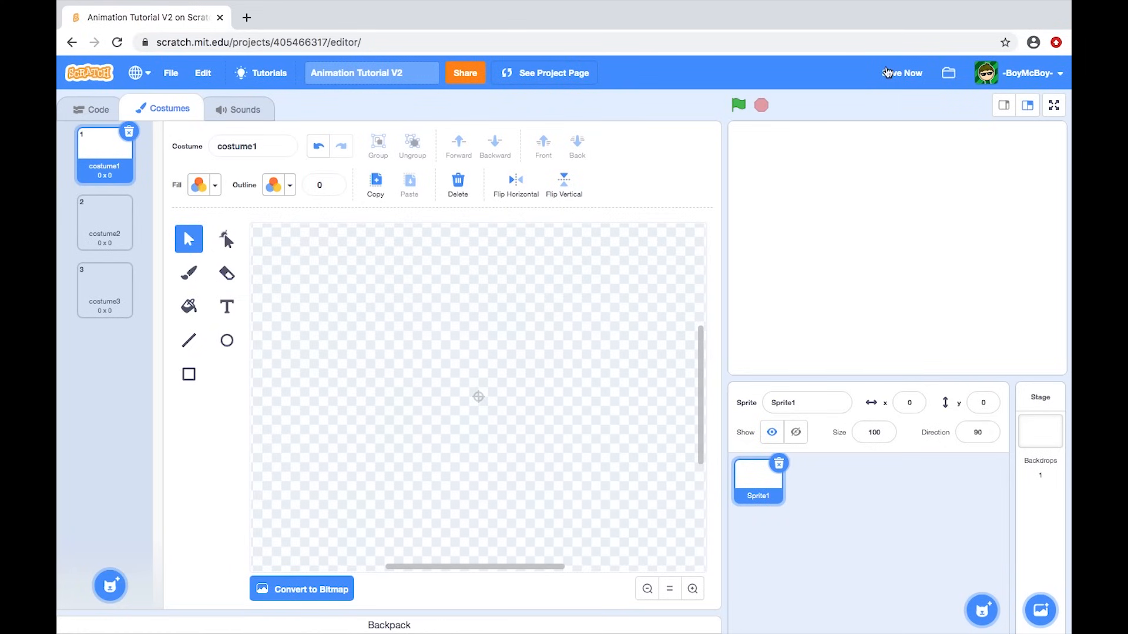
click(886, 75)
Step: Add a set size to 100% block at the end of the script, save the project and test it
click(94, 109)
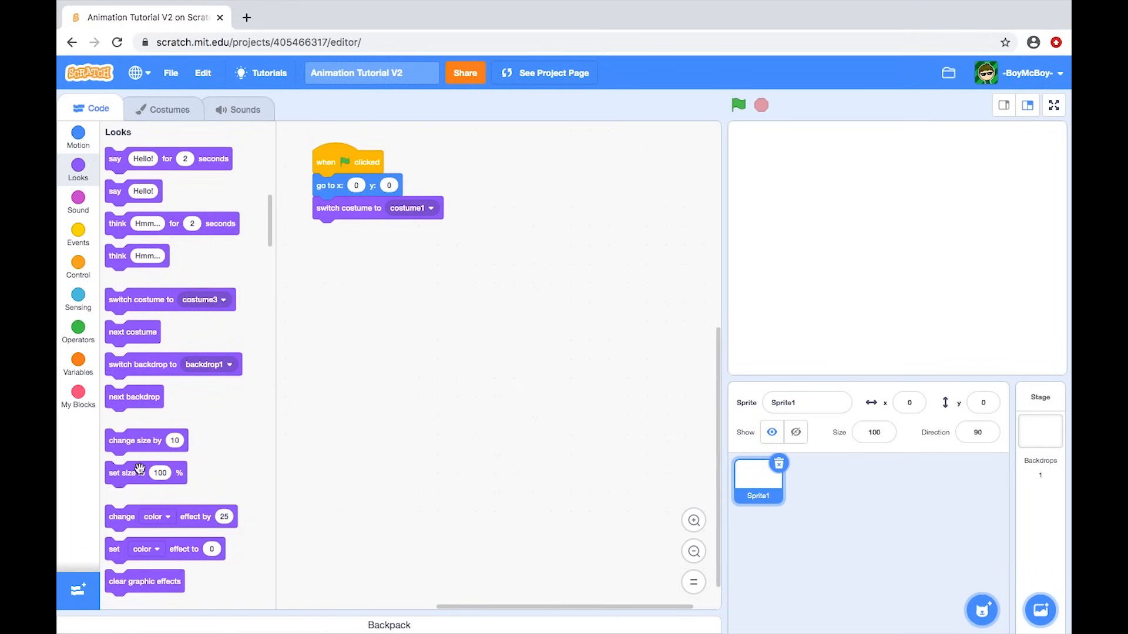
drag(119, 476, 328, 237)
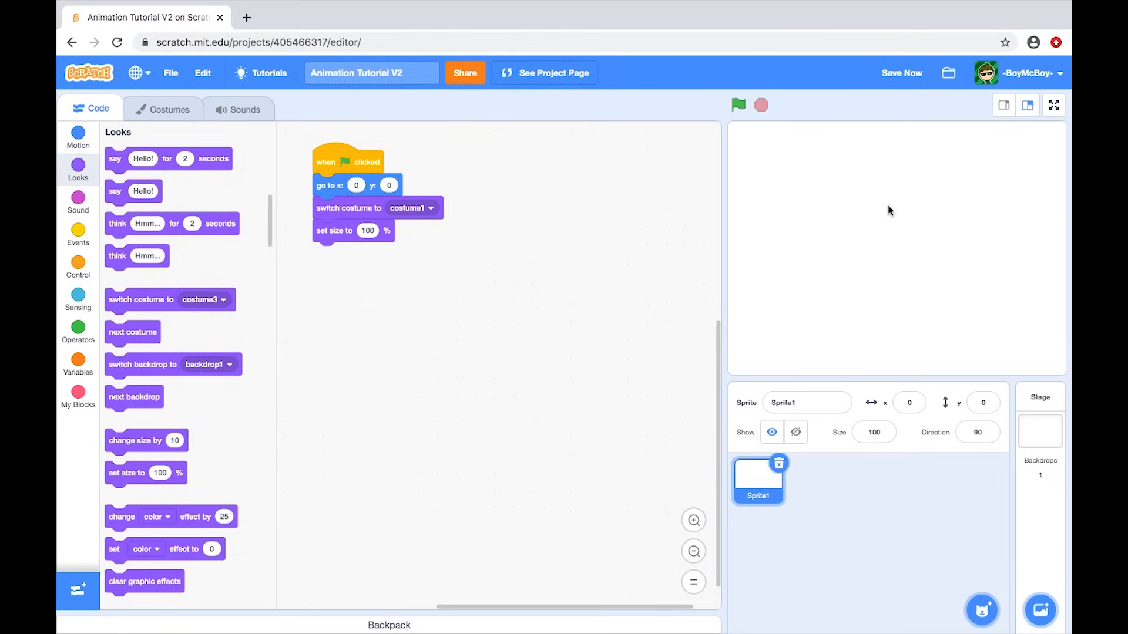
click(897, 71)
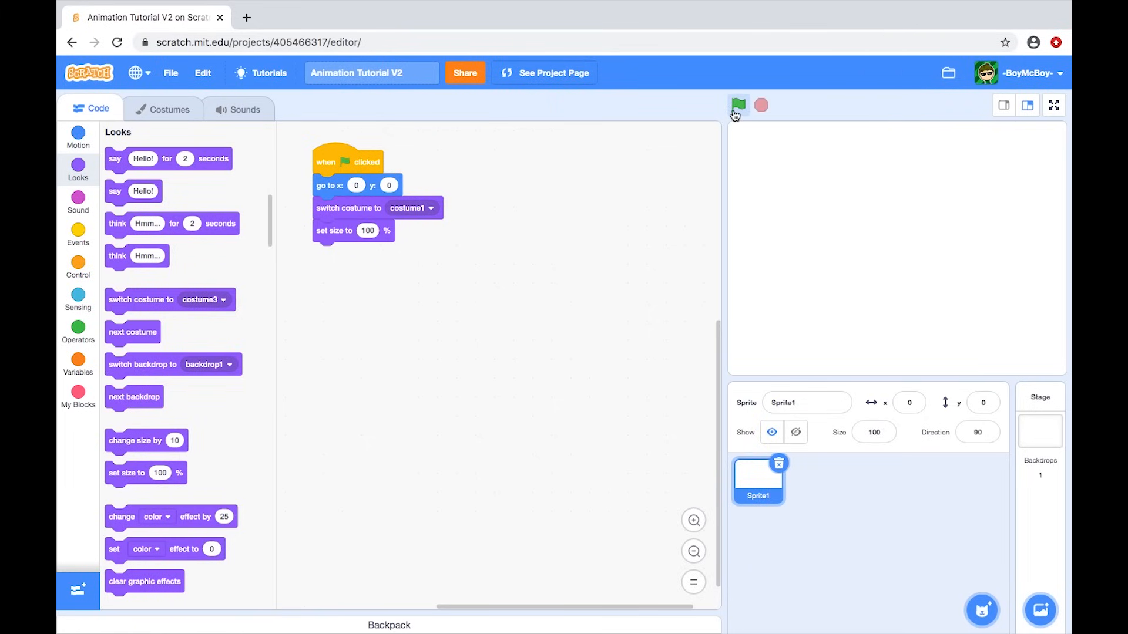
click(736, 110)
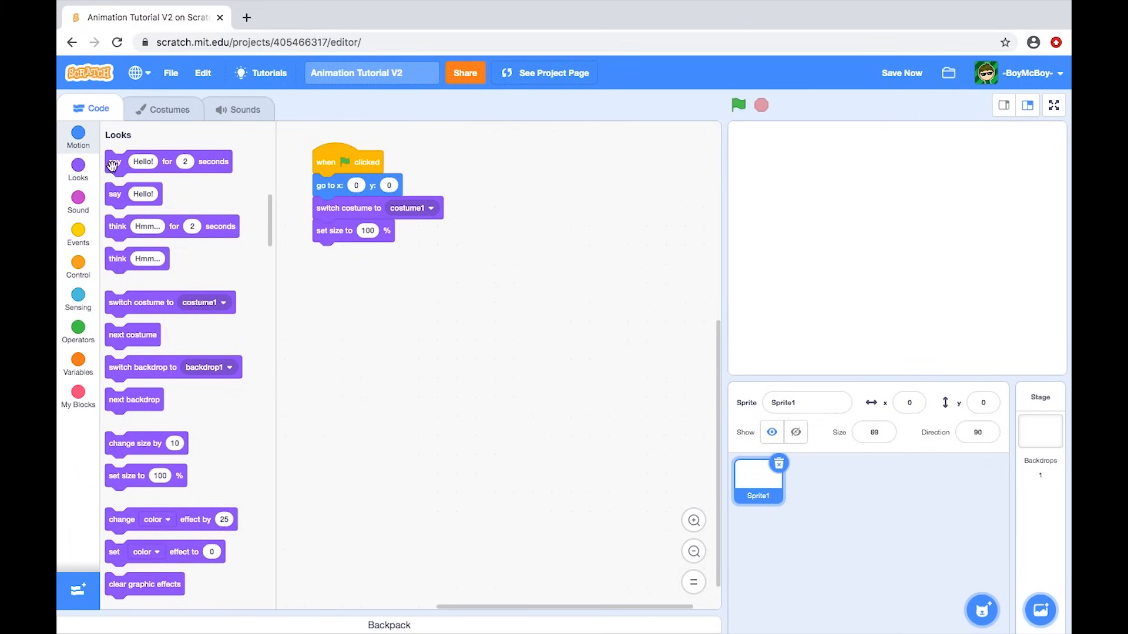
Step: Add a clear graphic effects block at the end of the green-flag script
scroll(201, 229, down, 1)
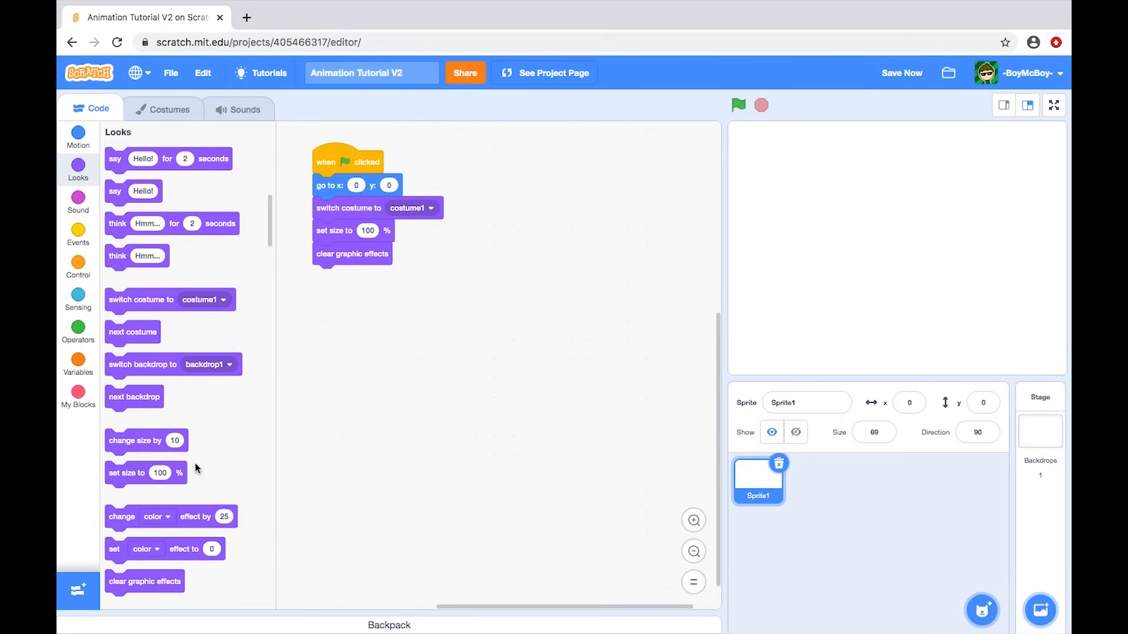
Step: Place a loose change color effect by 25 block in the workspace and draw a filled purple rectangle in costume1
drag(117, 518, 411, 343)
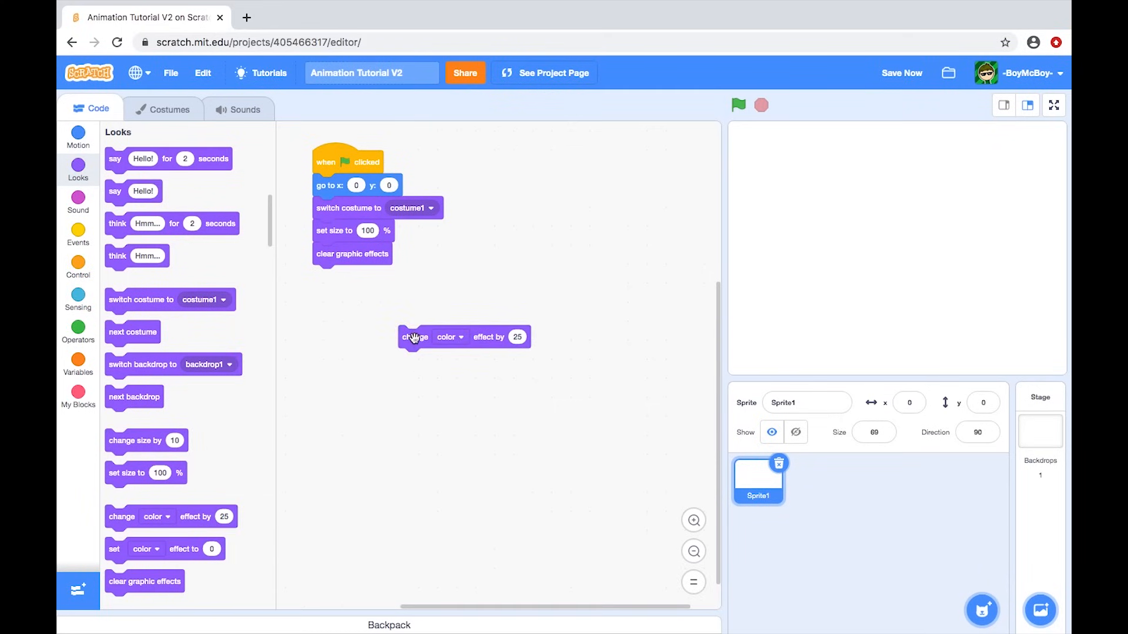
click(147, 109)
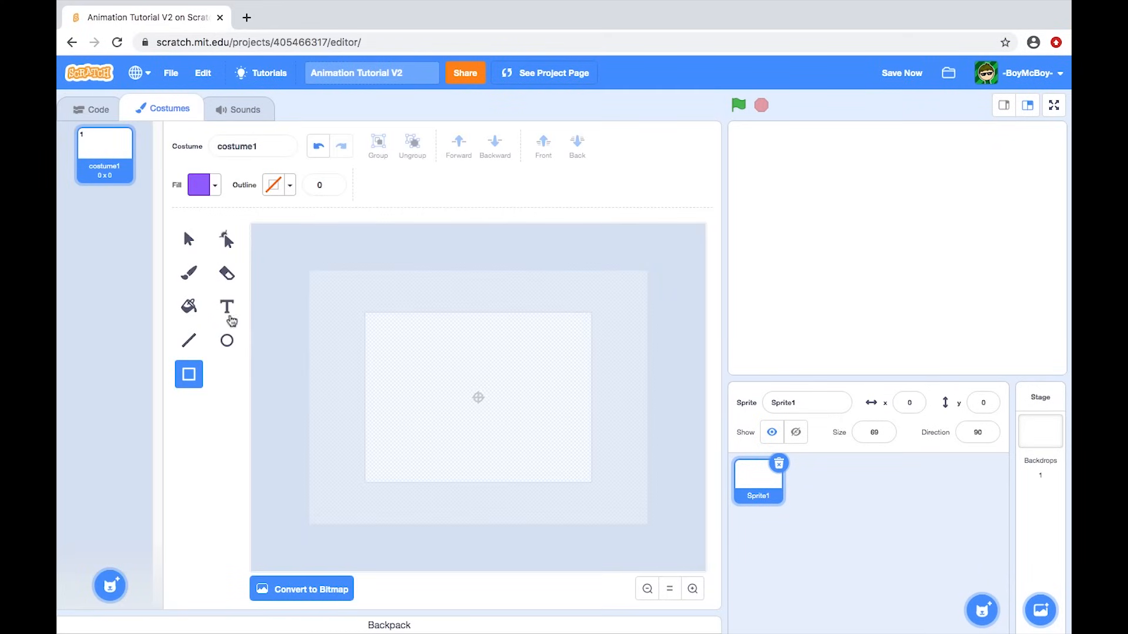
drag(399, 350, 605, 453)
click(89, 110)
Step: Apply the color effect to the rectangle, run the script to test the reset, and discard the loose block
click(408, 339)
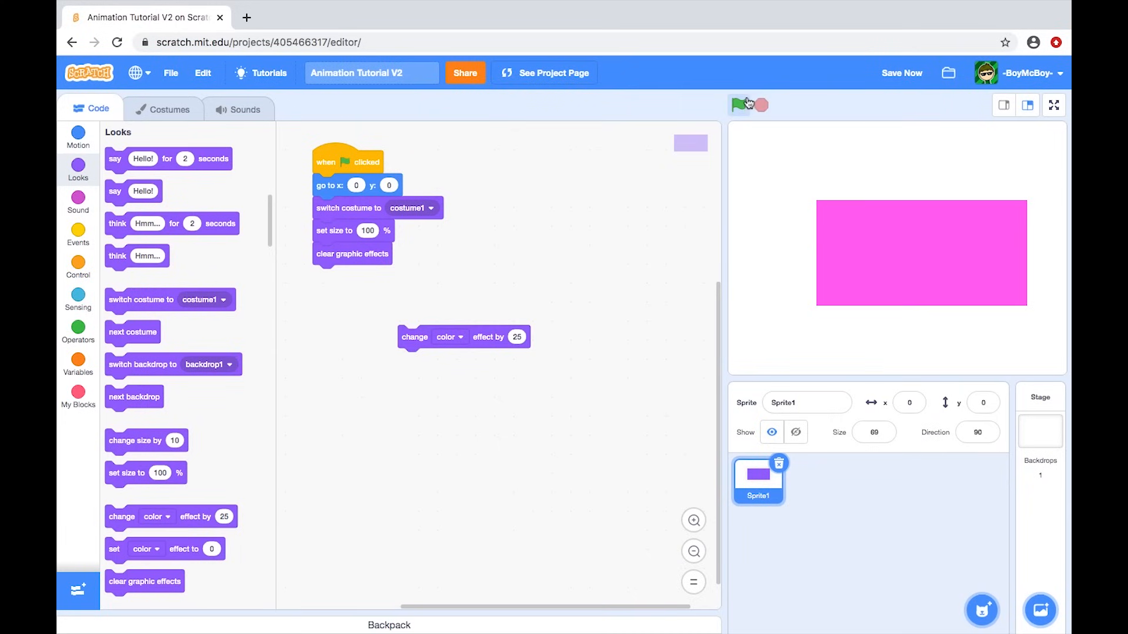
click(739, 106)
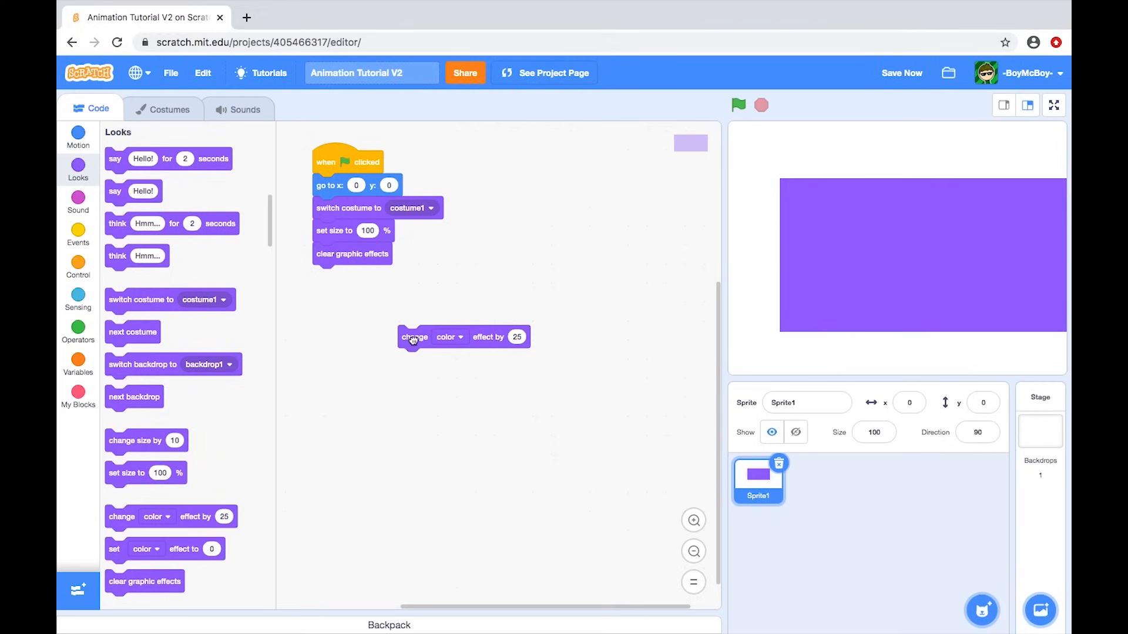
drag(413, 340, 215, 359)
Step: Add a show block at the end of the script, save the project and run it
scroll(130, 294, down, 5)
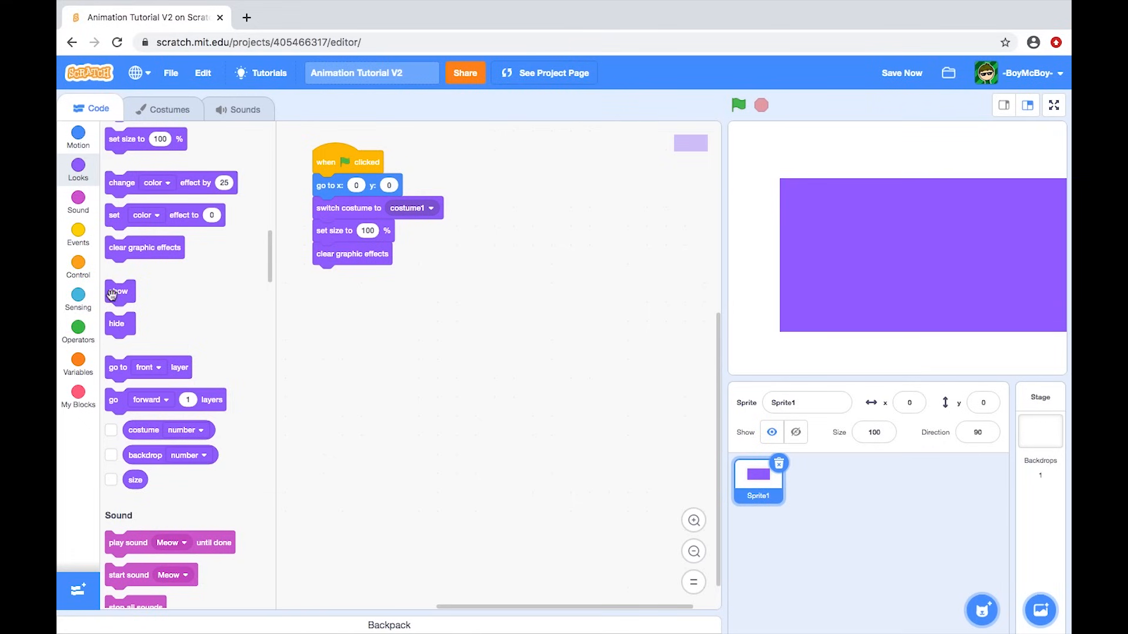
drag(112, 295, 313, 292)
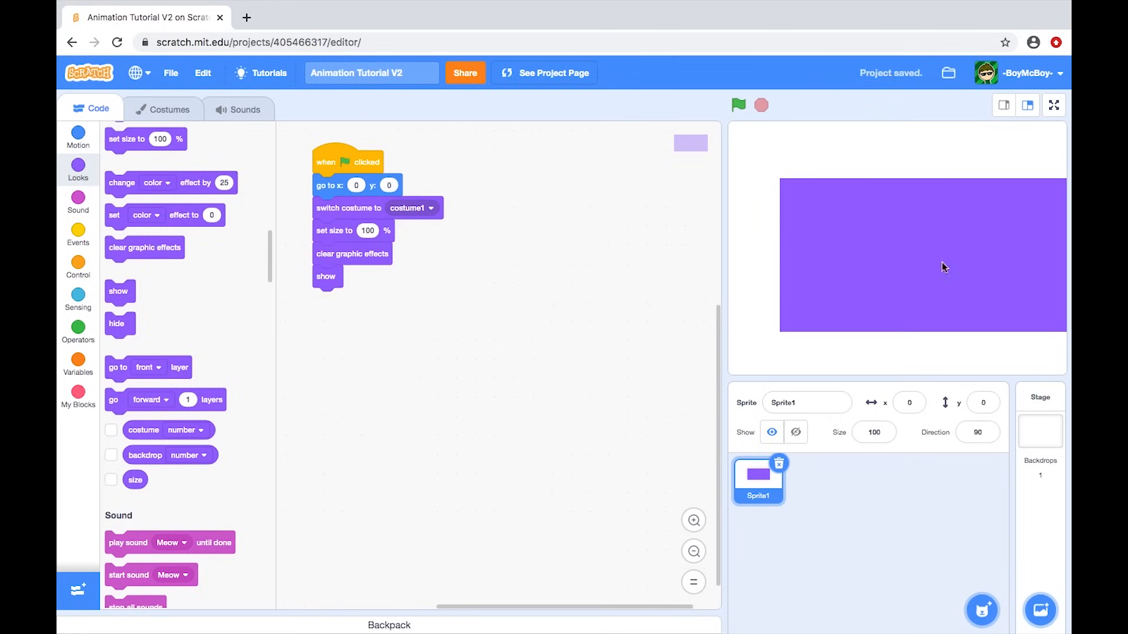
click(744, 111)
Step: Try a hide block in place of show, run the script, then restore the show block and run it again
drag(112, 324, 489, 390)
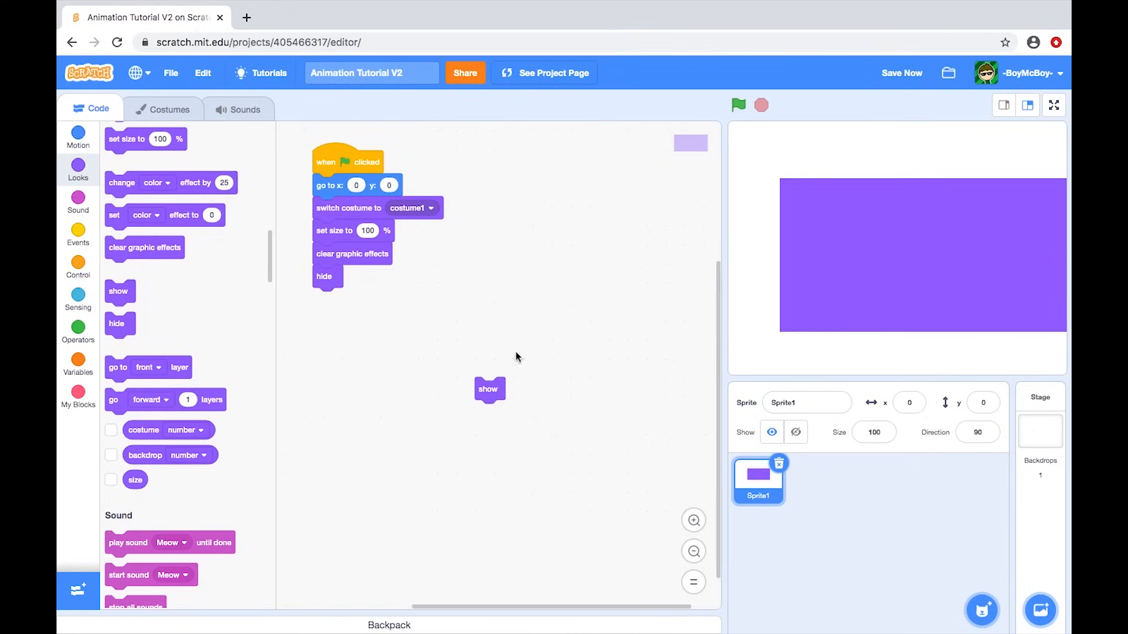
click(739, 105)
drag(489, 389, 234, 344)
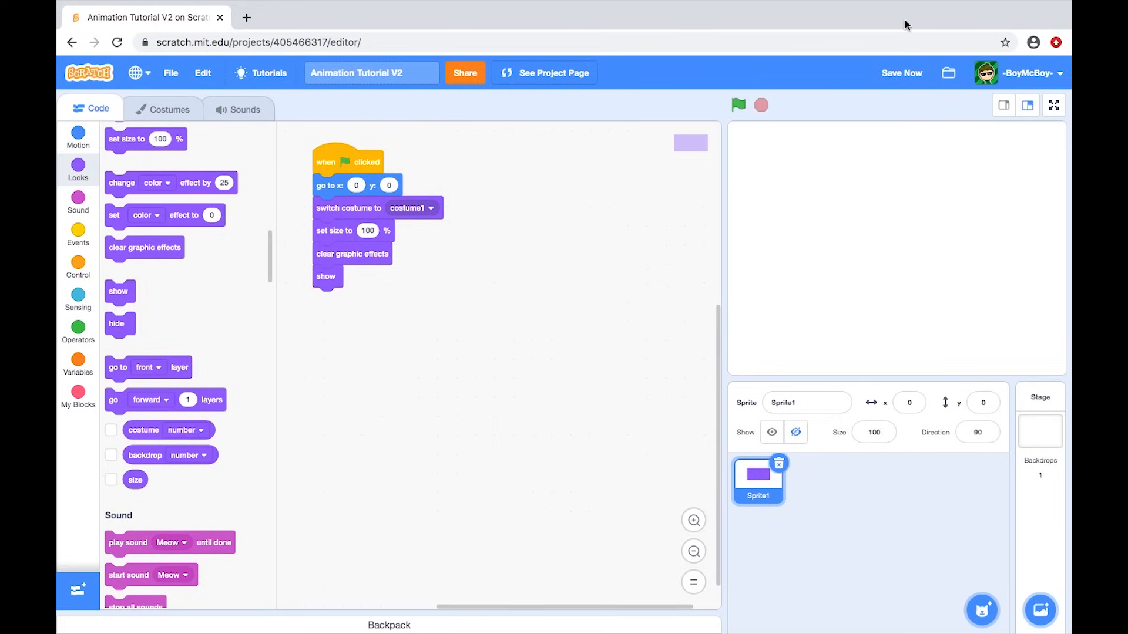
click(736, 110)
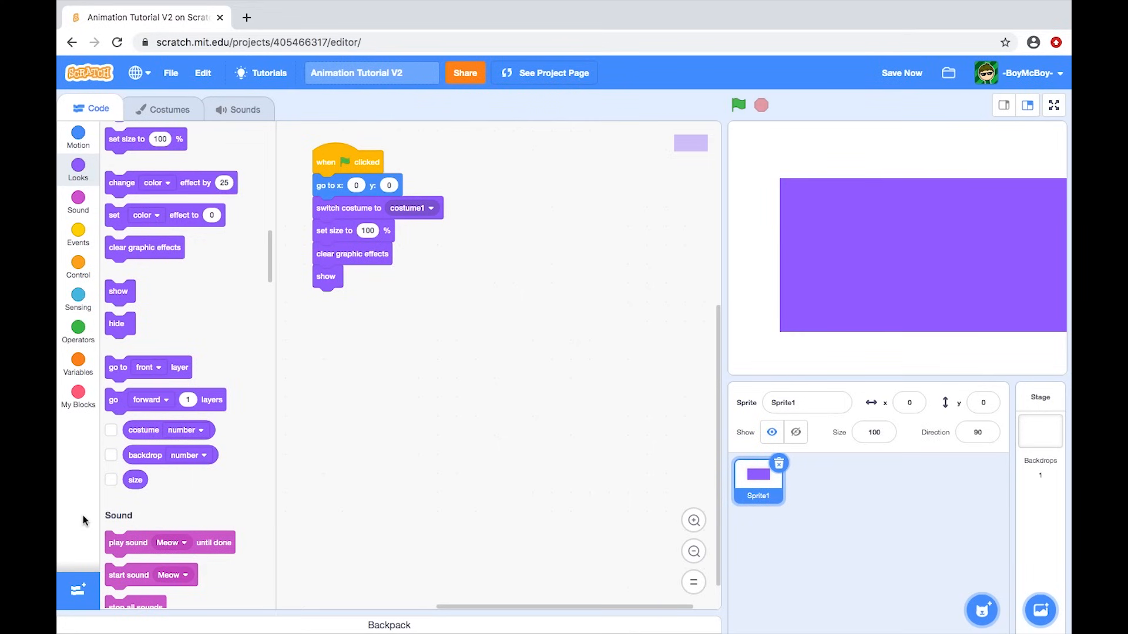
Step: Try ending the script with hide, wait 3 seconds and show, run it, and restore the single show block
drag(120, 331, 431, 388)
click(79, 233)
drag(137, 522, 346, 303)
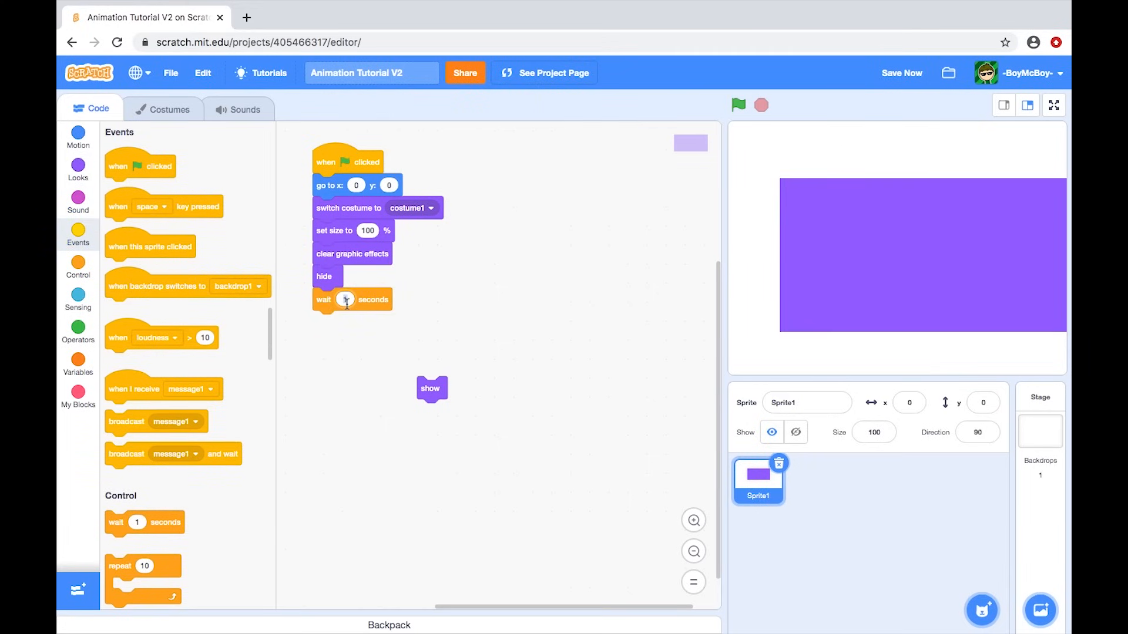
drag(417, 383, 326, 333)
click(740, 105)
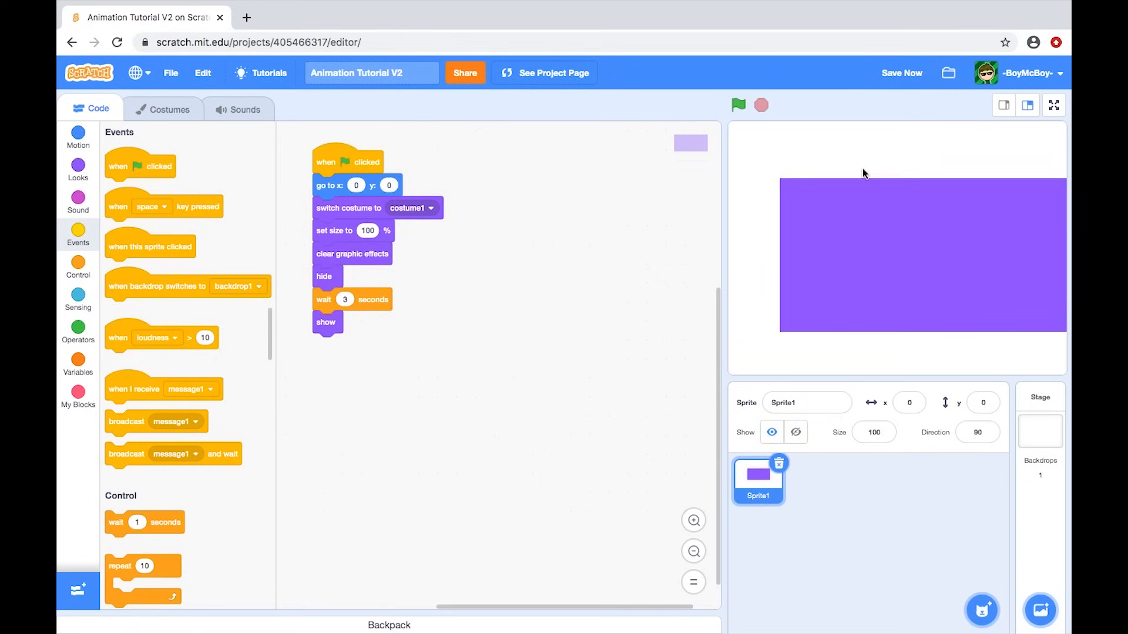
drag(326, 322, 238, 318)
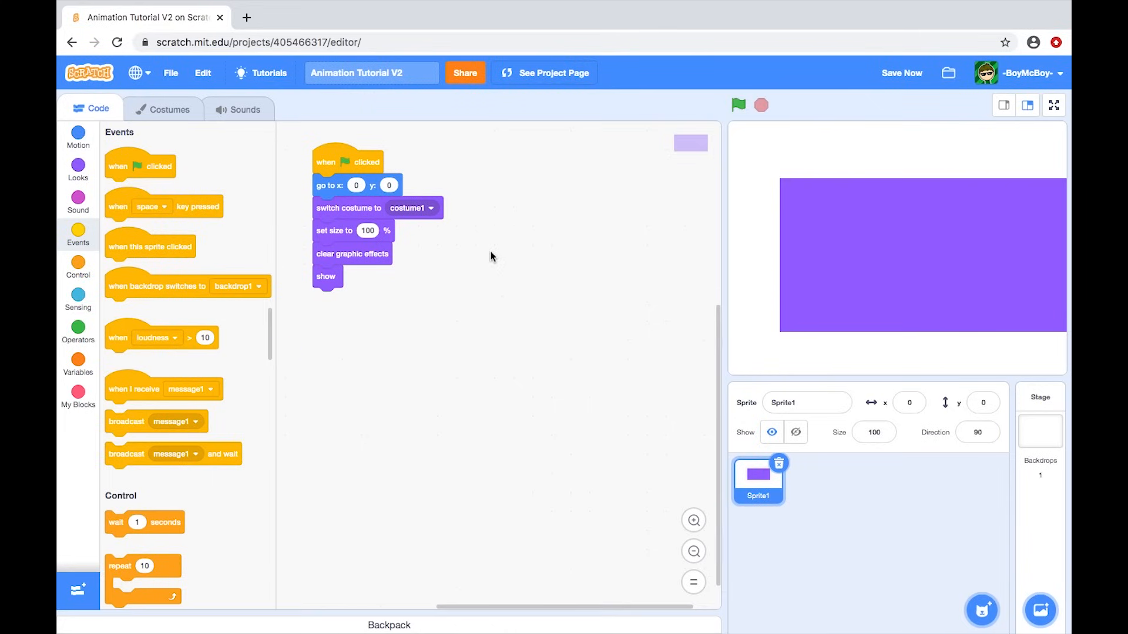
Step: Save the project with the rectangle cleared from costume1, and open the Backpack
click(907, 71)
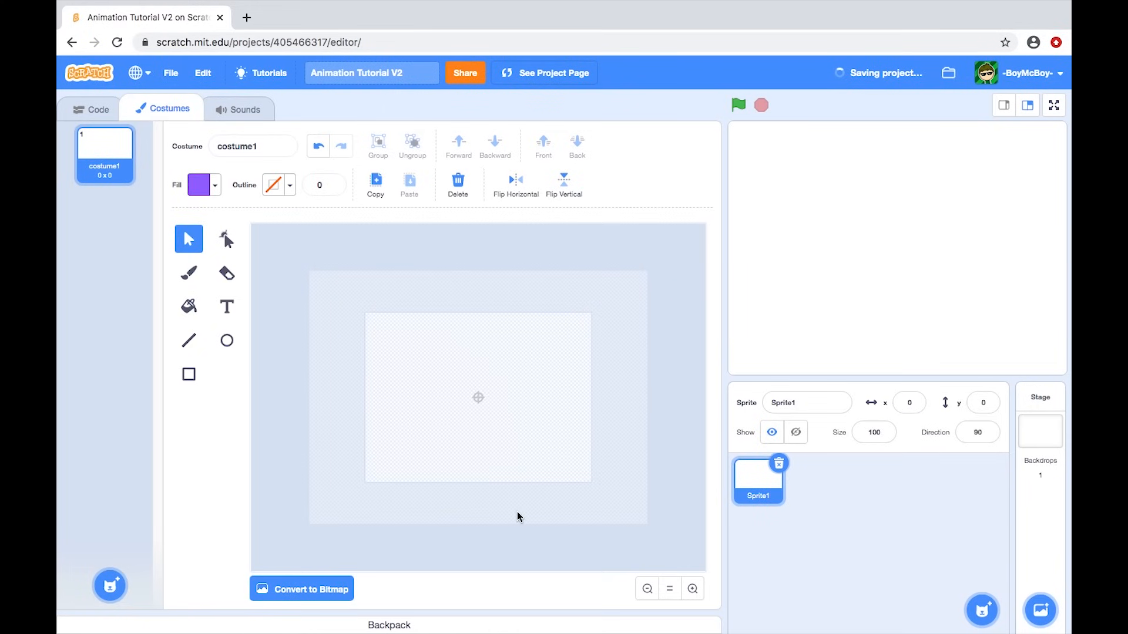
click(443, 624)
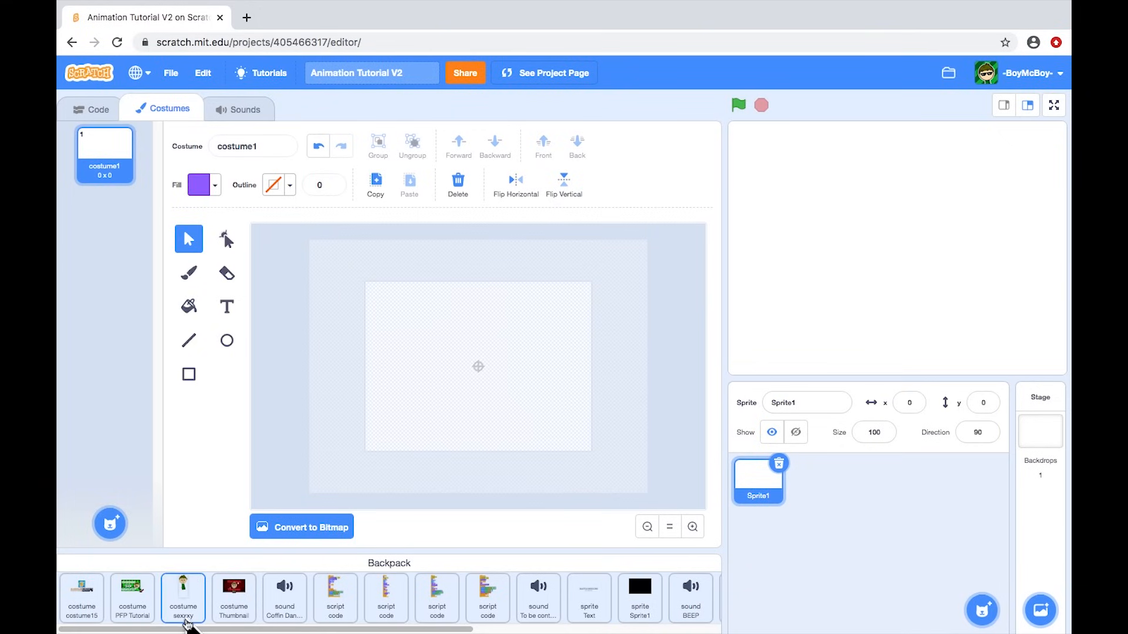
drag(184, 600, 123, 386)
drag(528, 414, 346, 218)
drag(477, 310, 477, 353)
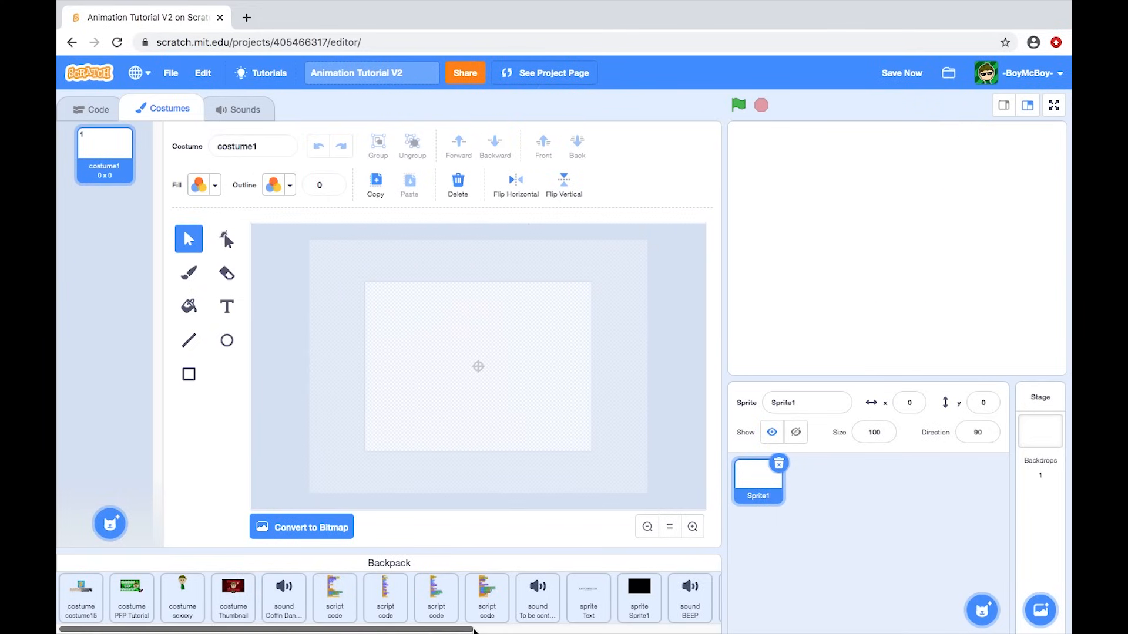
Step: Load more Backpack items and add the Boyo! costume to the sprite
drag(474, 631, 696, 619)
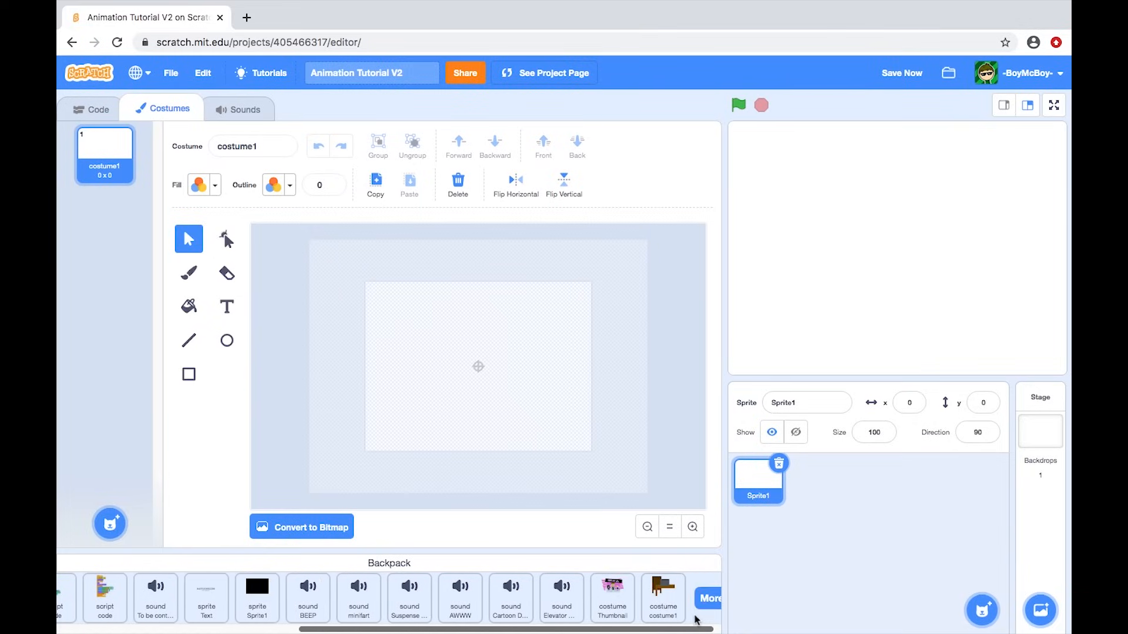
click(704, 599)
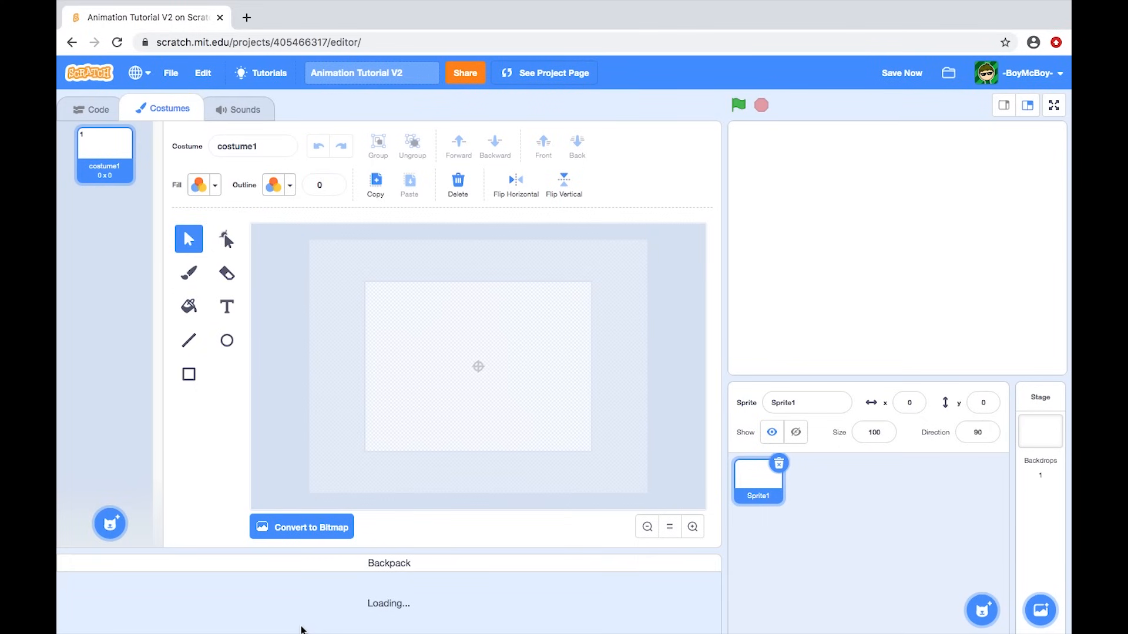
drag(648, 607, 118, 320)
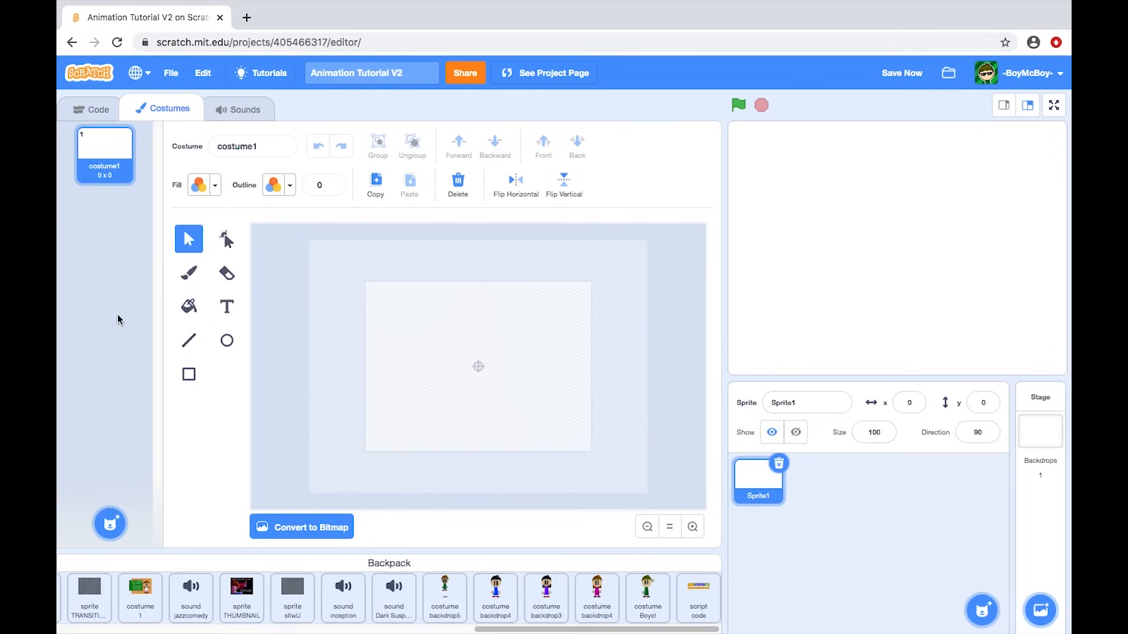
Step: Copy the whole Boyo! character into the blank costume1 and delete the Boyo! costume
drag(414, 293, 547, 446)
key(ctrl+c)
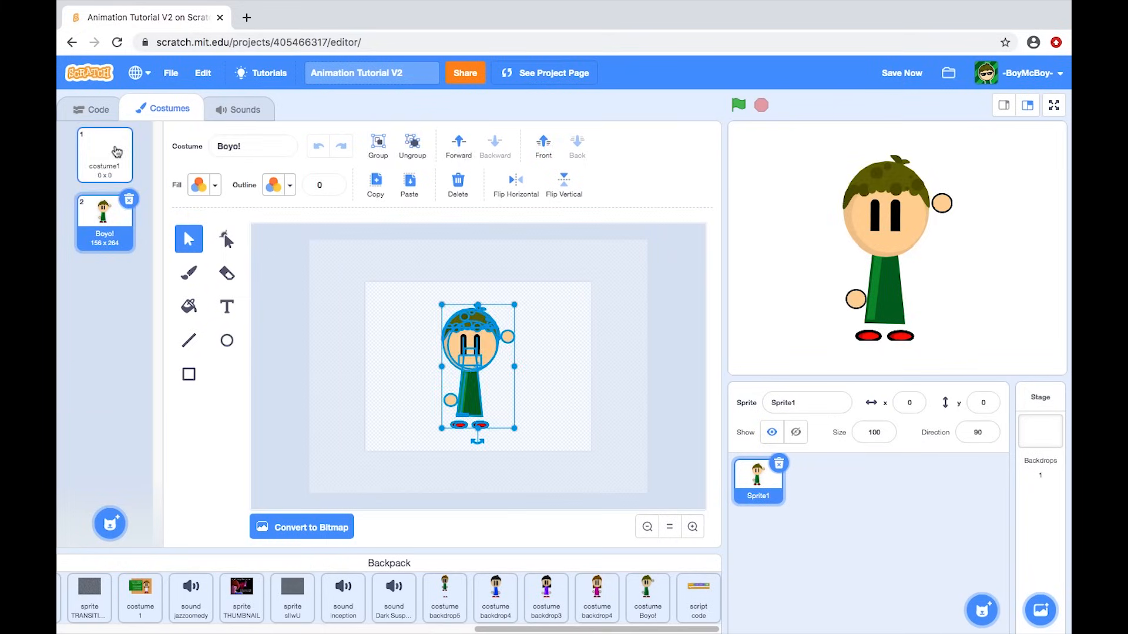
click(117, 151)
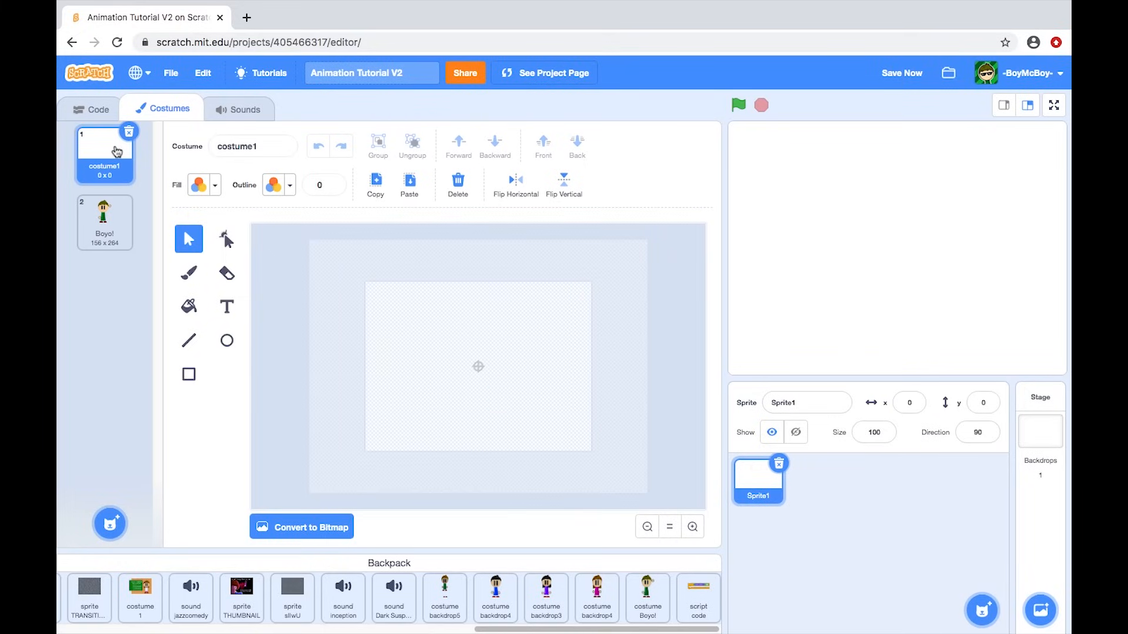
key(ctrl+v)
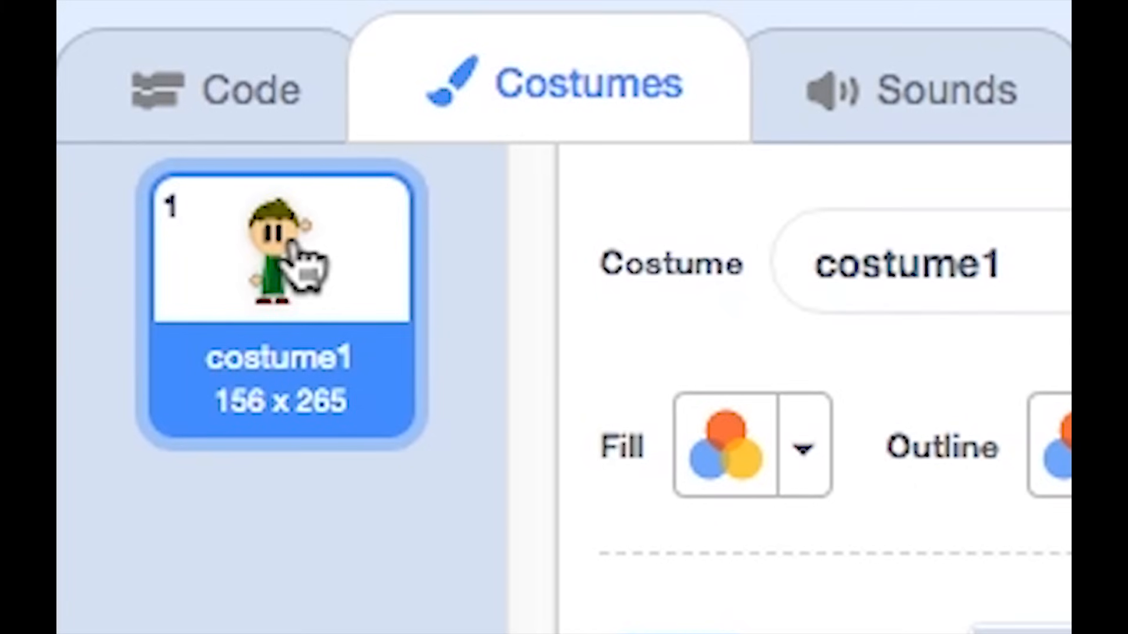
Step: Duplicate costume1 and delete all of the character's artwork from the original costume1
right_click(109, 146)
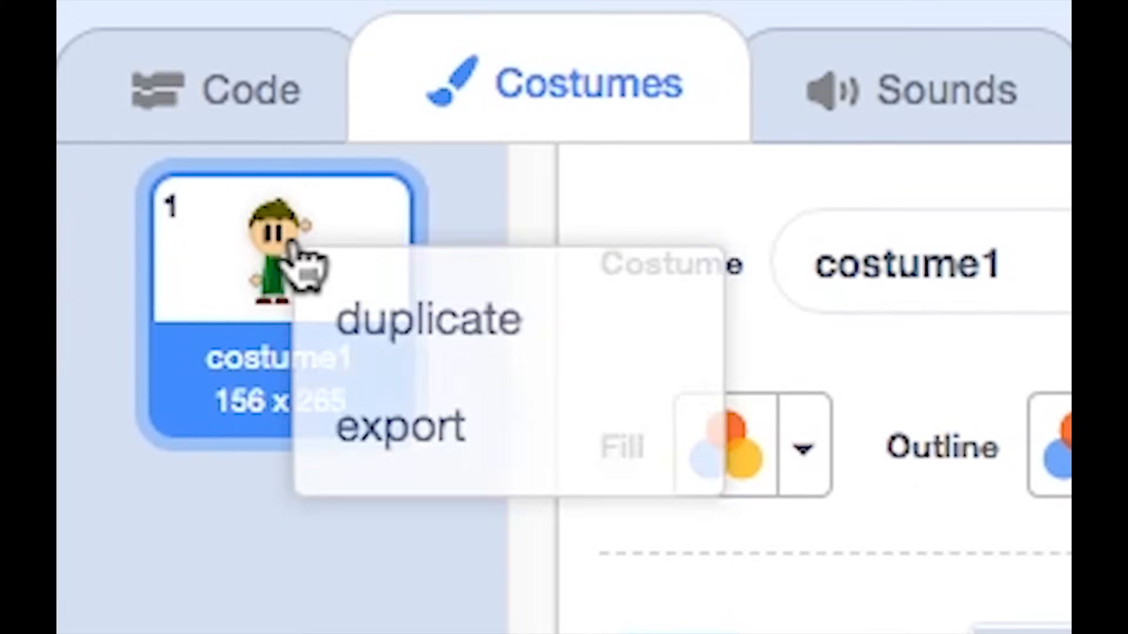
click(347, 323)
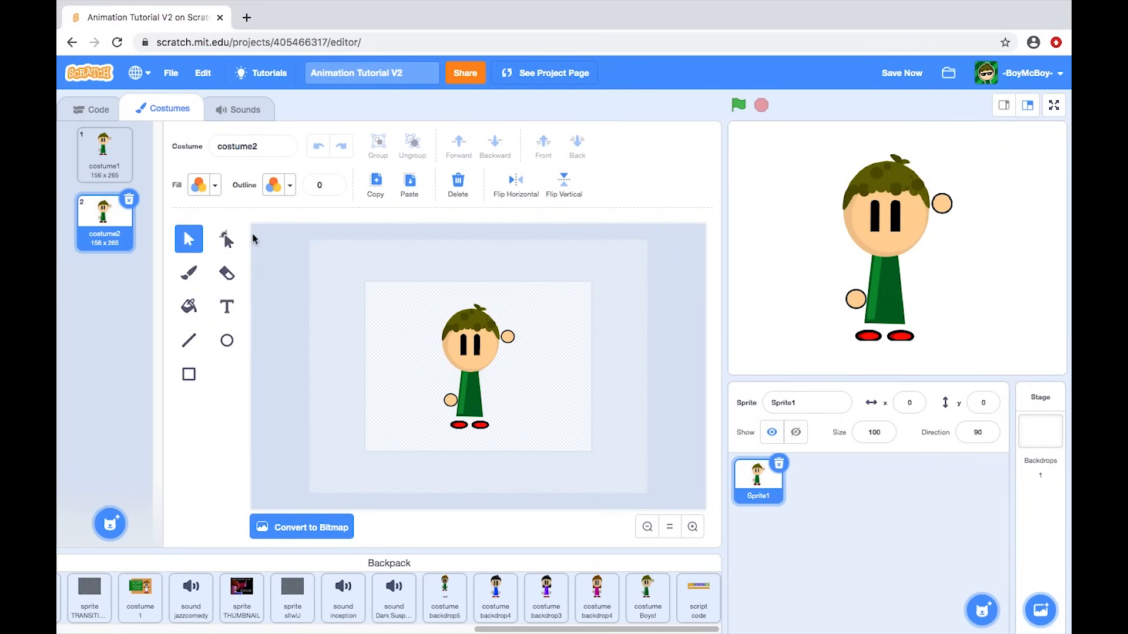
click(105, 152)
drag(416, 424, 555, 260)
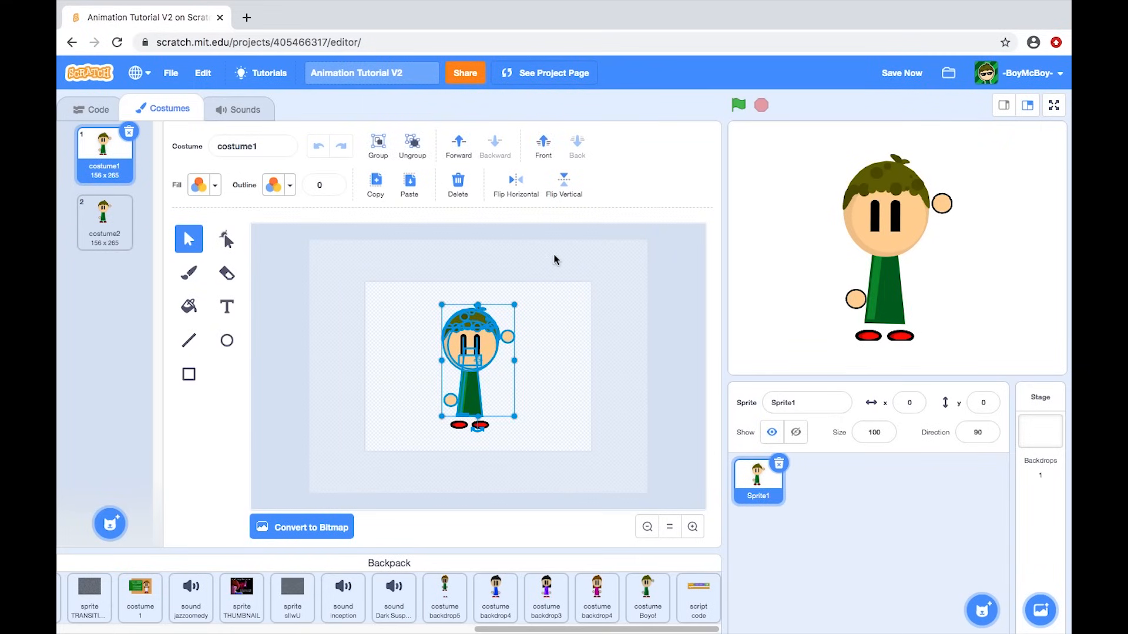
key(Delete)
key(ctrl+a)
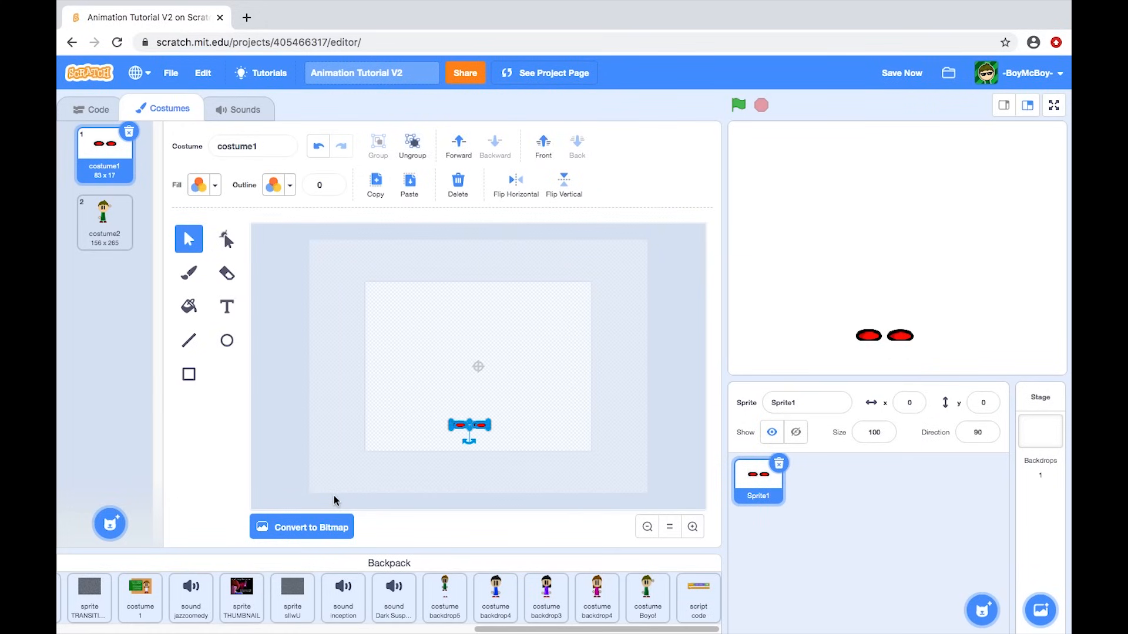
key(Delete)
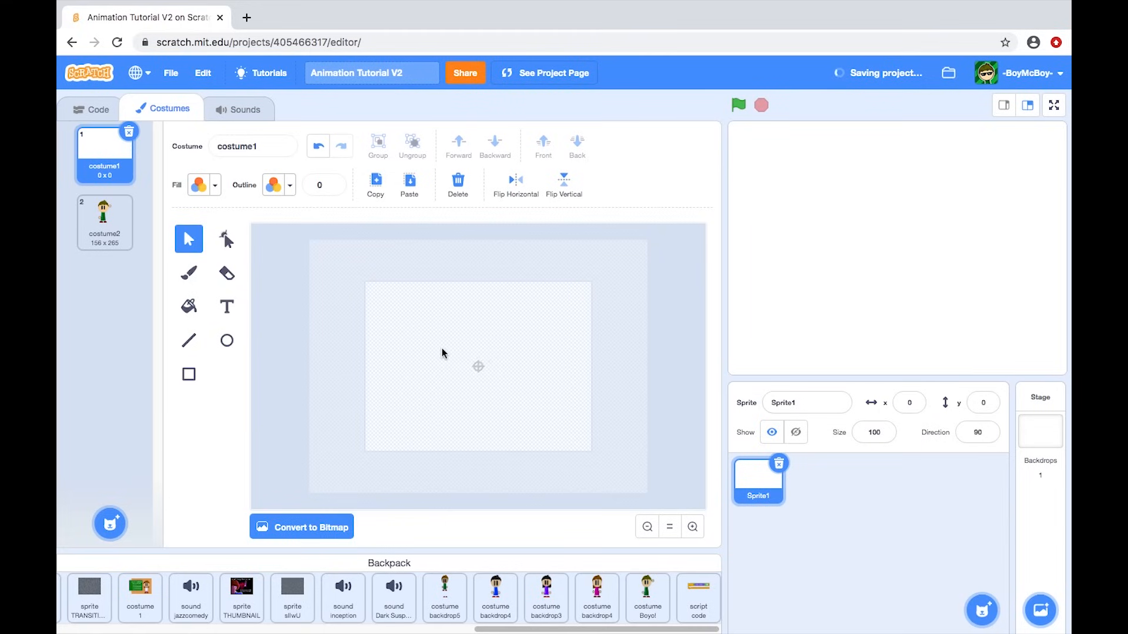
Step: In costume2, move the character's raised hand down beside the body, level with the other hand
click(110, 211)
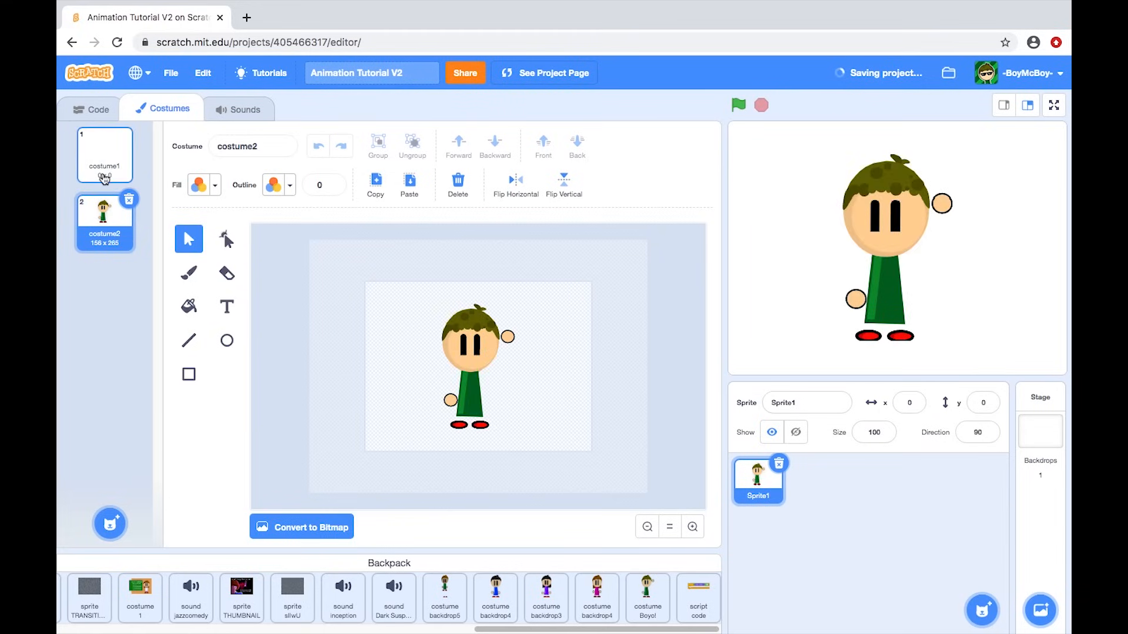
click(104, 176)
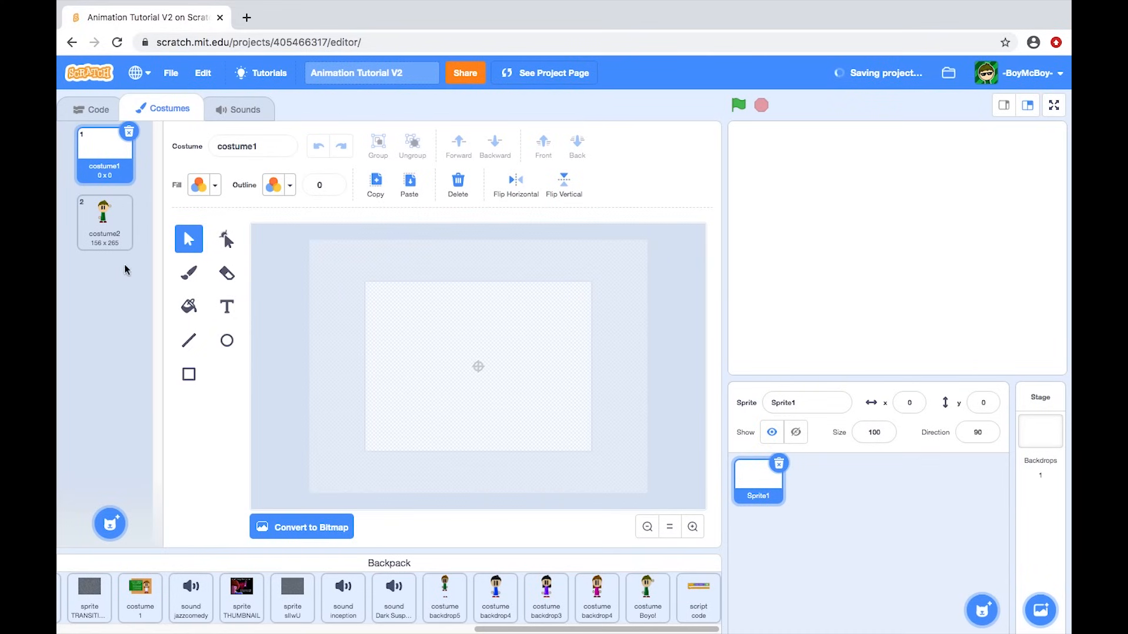
click(88, 235)
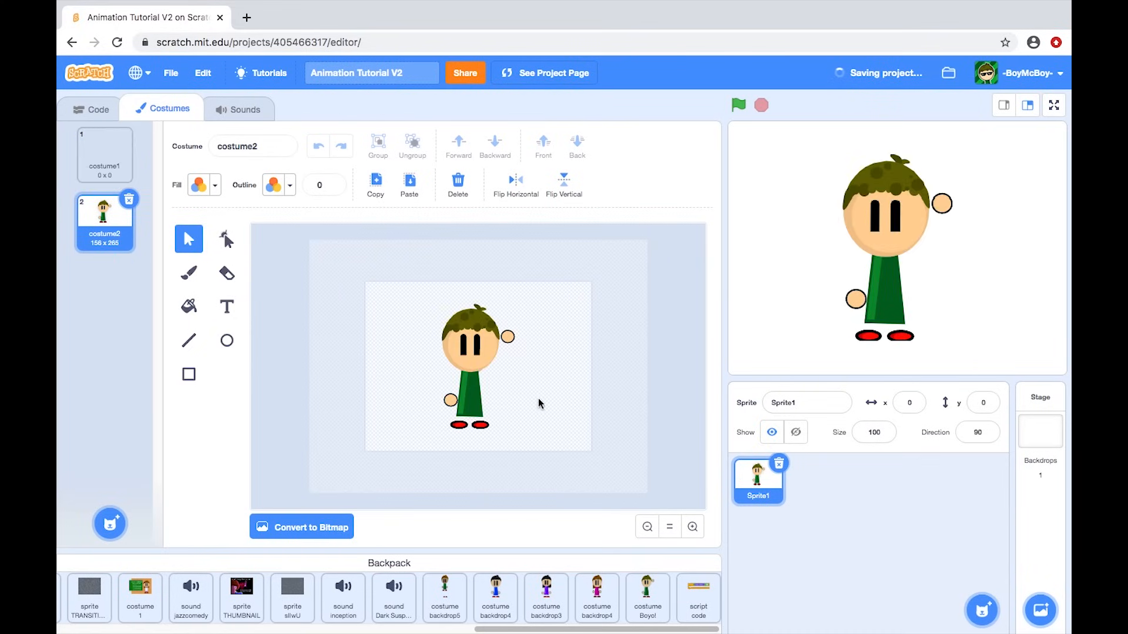
click(509, 339)
drag(509, 339, 488, 401)
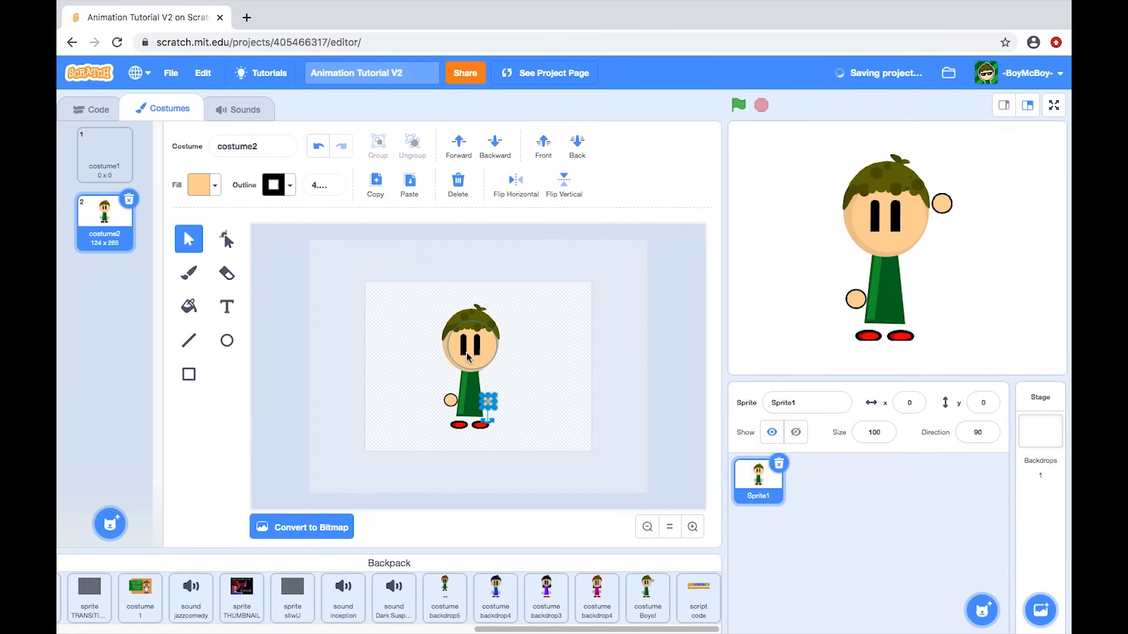
Step: Group all parts of the character in costume2
click(535, 322)
drag(546, 299, 435, 438)
click(373, 158)
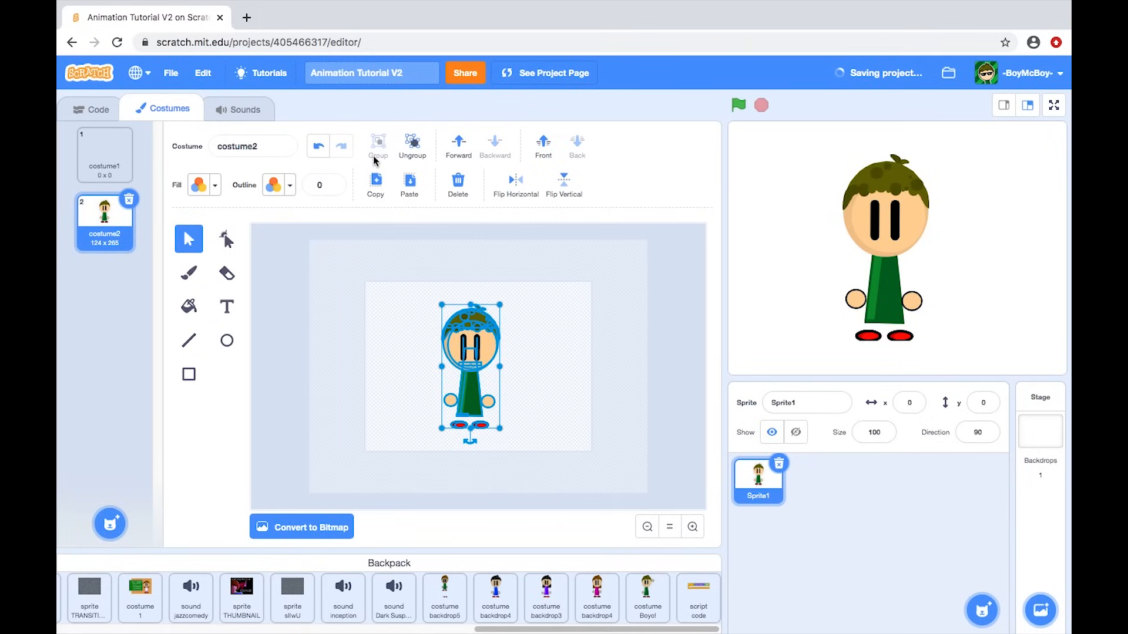
Step: Try the grouped character at the canvas's upper edge, nudge it further up, and move it back near the centre
drag(469, 361, 467, 288)
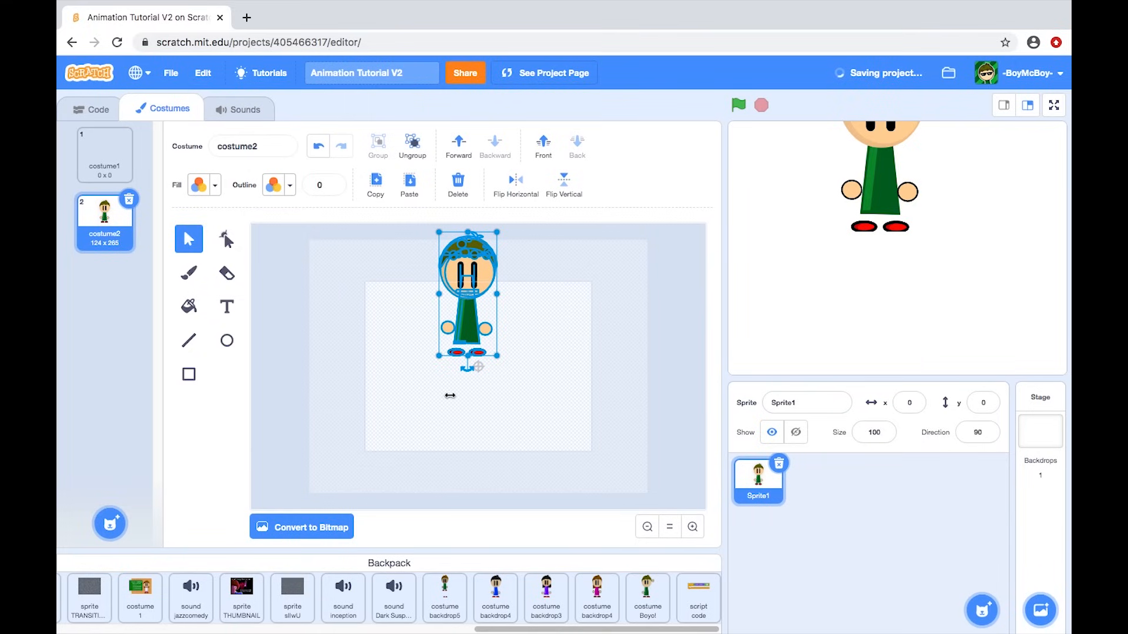
key(shift+Up)
key(shift+Up)
key(shift+Up)
key(shift+Up)
key(shift+Up)
key(shift+Up)
key(shift+Up)
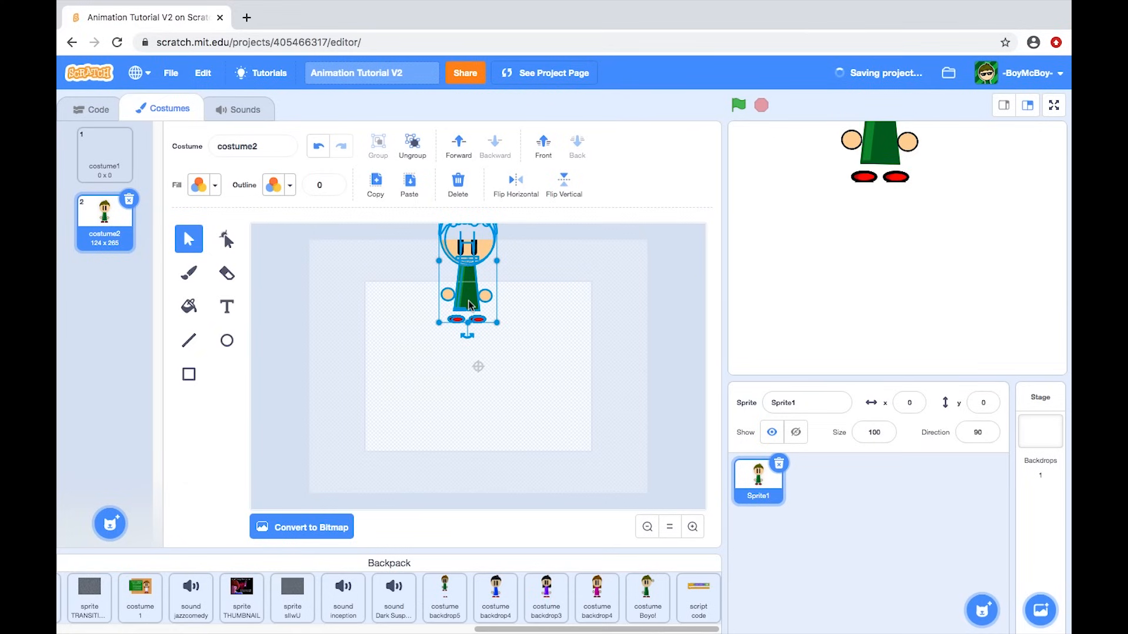
drag(470, 304, 479, 361)
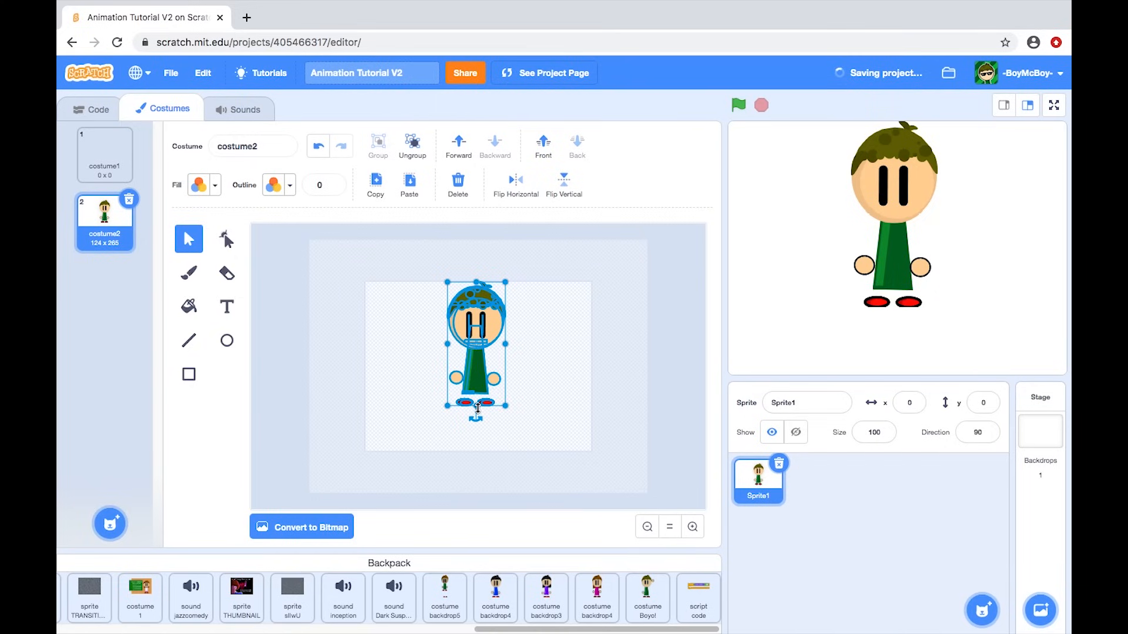
Step: Stretch costume2's grouped character to about 115 by 307 and move it up past the canvas's upper edge, centred horizontally
drag(476, 405, 477, 427)
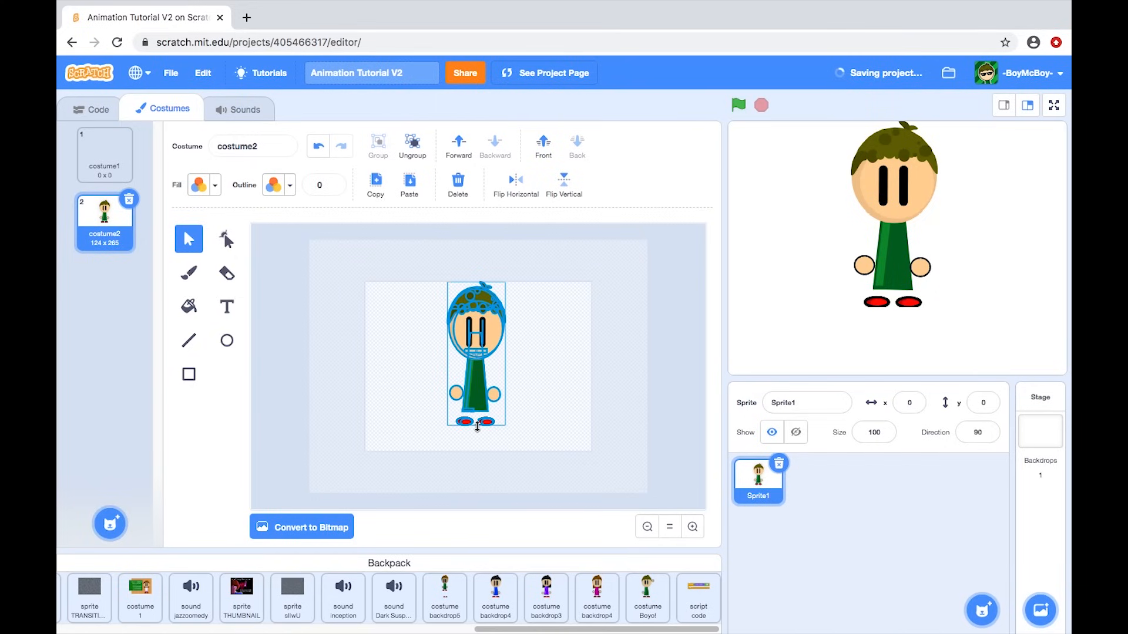
drag(505, 354, 476, 311)
drag(472, 355, 480, 307)
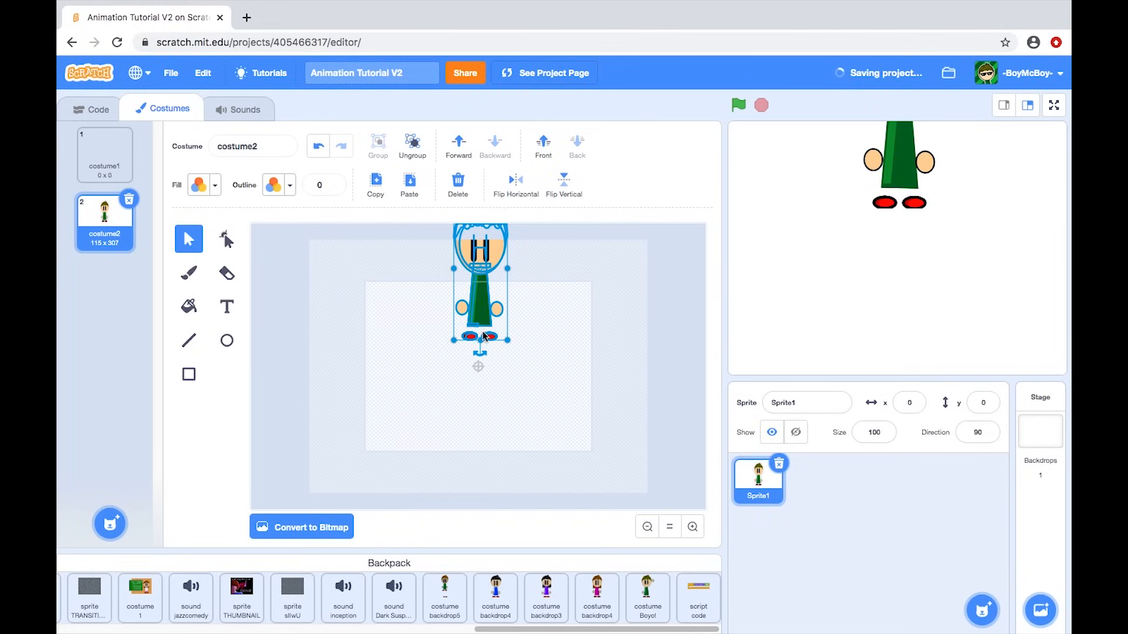
key(shift+Up)
key(shift+Up)
key(shift+Up)
key(shift+Up)
key(Left)
key(Left)
key(Left)
key(Left)
key(Left)
key(Left)
key(Left)
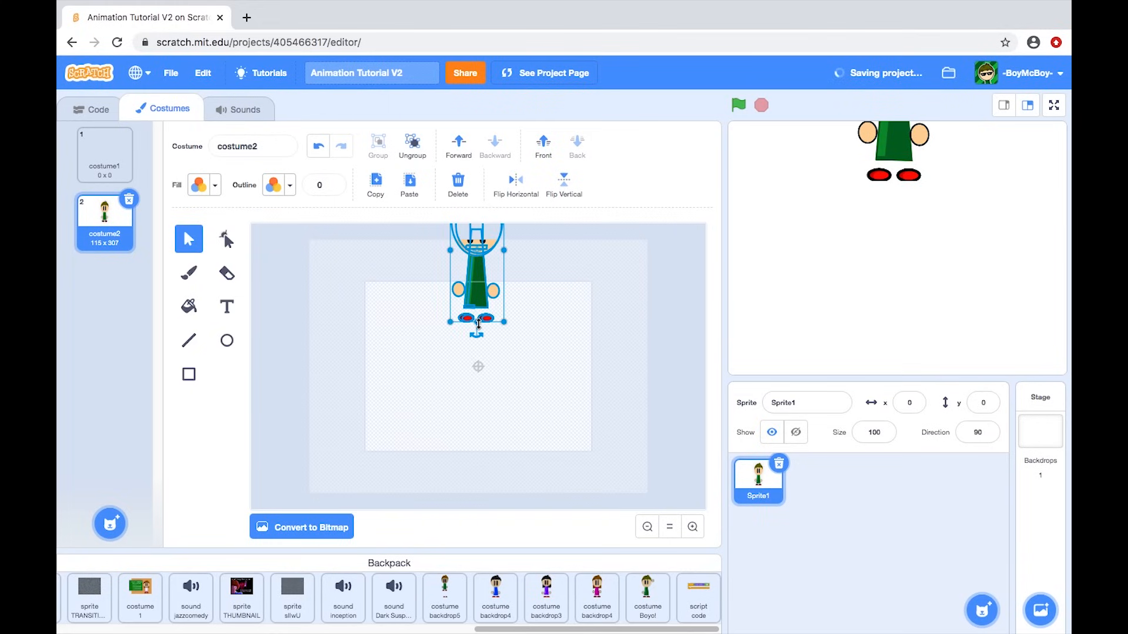
Step: Lengthen and narrow costume2's character to about 103 by 327, and nudge it back to the horizontal centre
drag(477, 323, 478, 332)
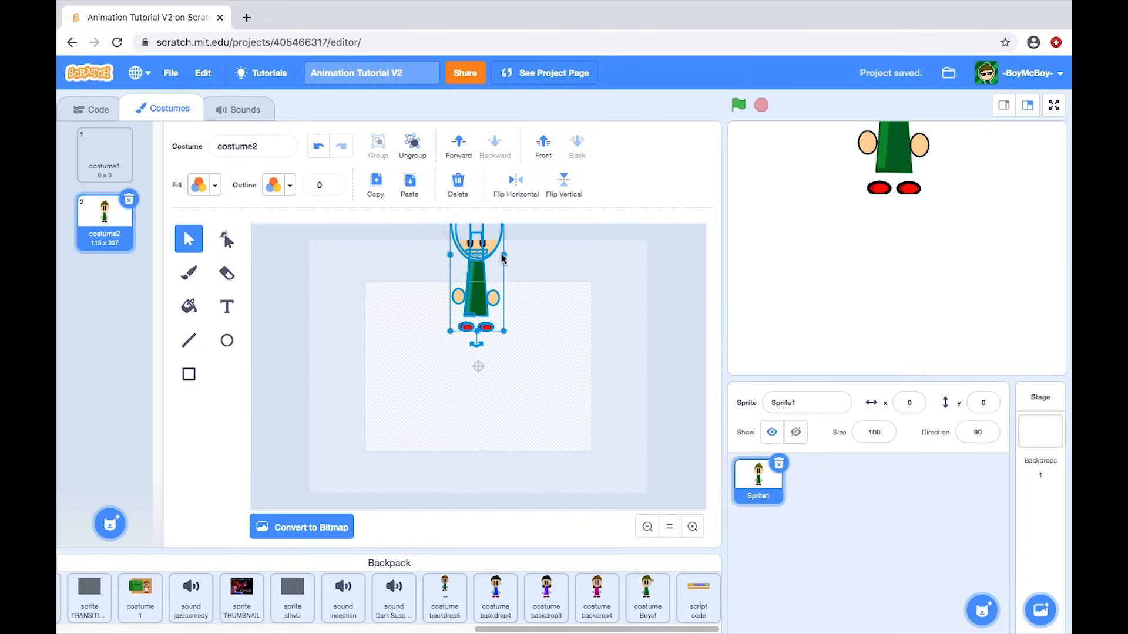
drag(503, 254, 498, 255)
key(Right)
key(Right)
key(Right)
key(Right)
key(Right)
key(Right)
key(Right)
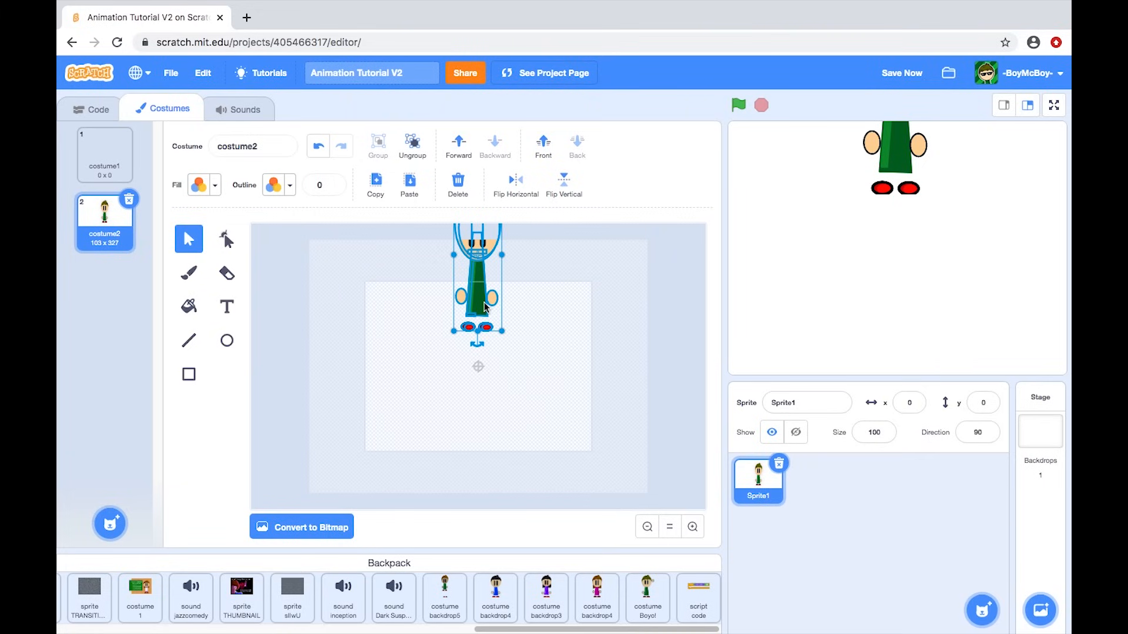
Step: Stretch costume2's character to about 104 by 408 with its head above the canvas, centre it, and save the project
drag(484, 329, 487, 418)
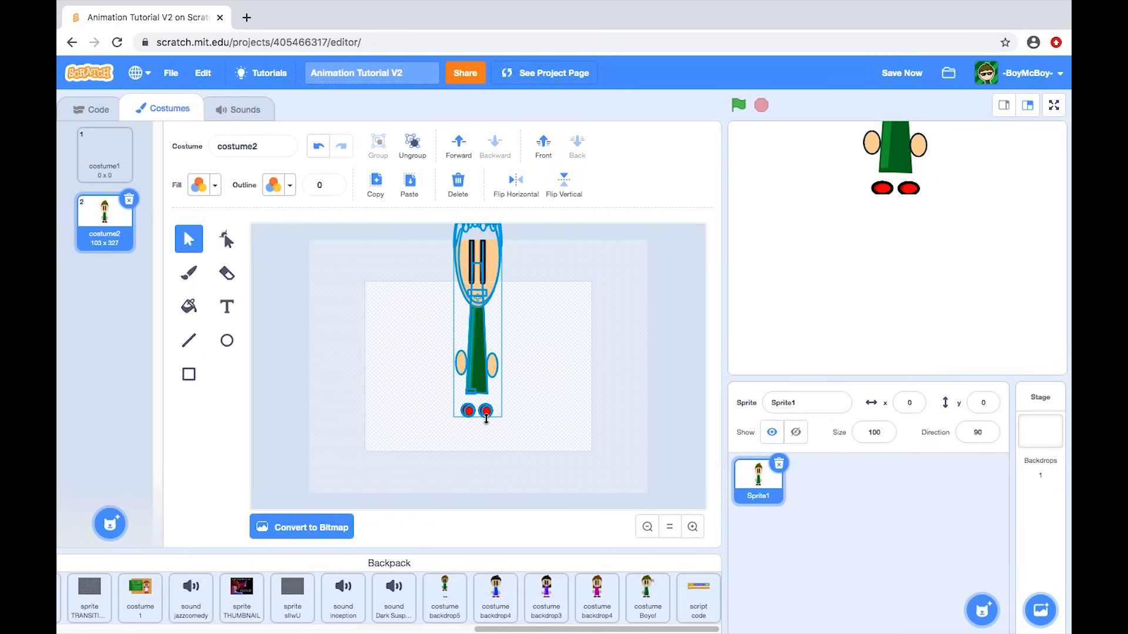
mouse_move(503, 298)
mouse_down()
mouse_move(491, 300)
mouse_move(506, 298)
mouse_up()
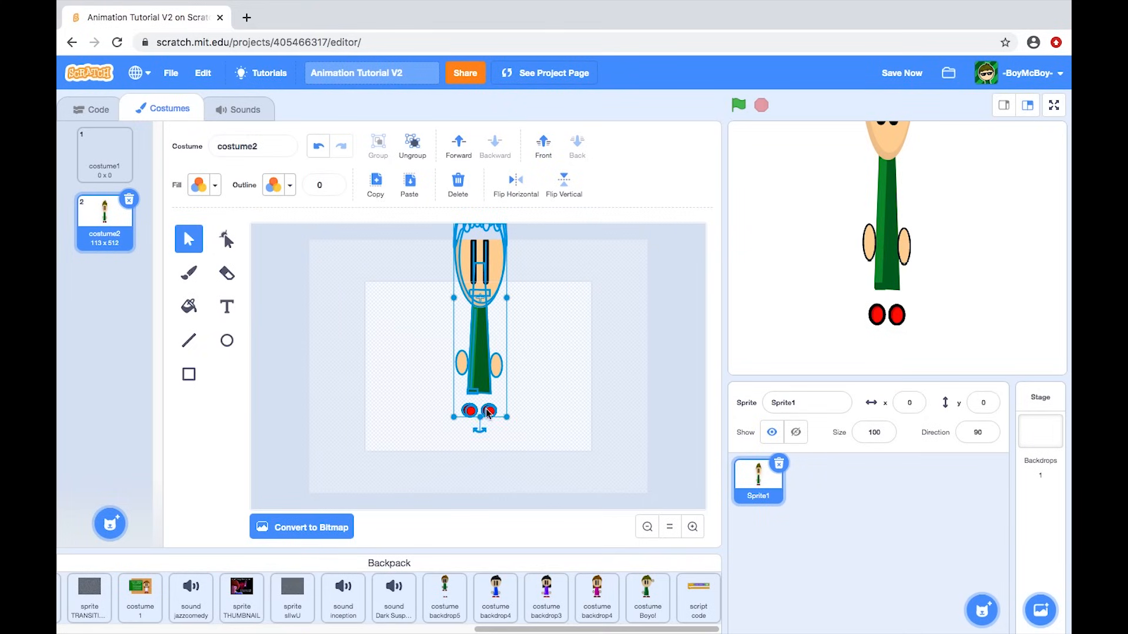
drag(480, 417, 480, 300)
click(902, 72)
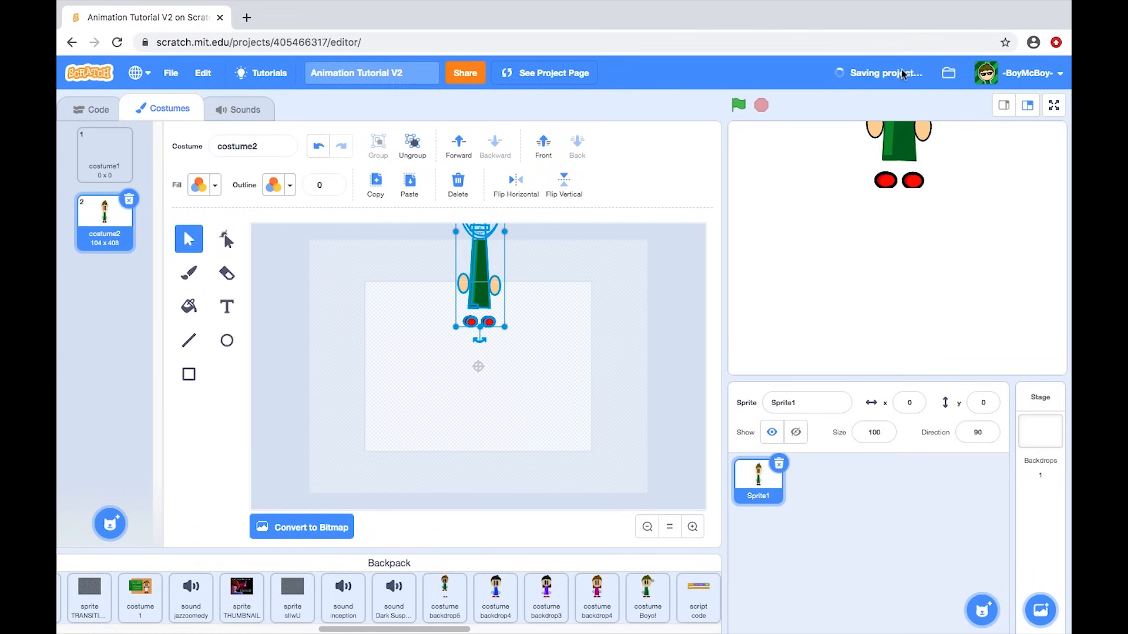
click(526, 337)
drag(339, 110, 339, 110)
click(533, 350)
drag(149, 4, 150, 6)
drag(480, 304, 478, 302)
click(374, 305)
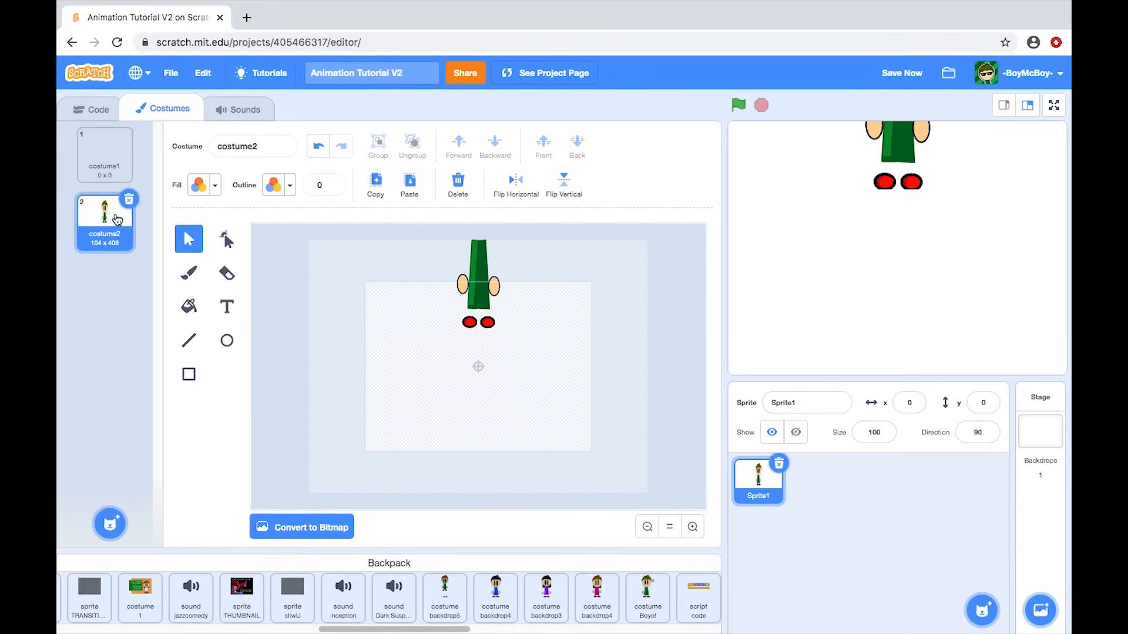
Step: Duplicate costume2 and move the stretched character in the copy down so its lower face shows on the stage
right_click(101, 218)
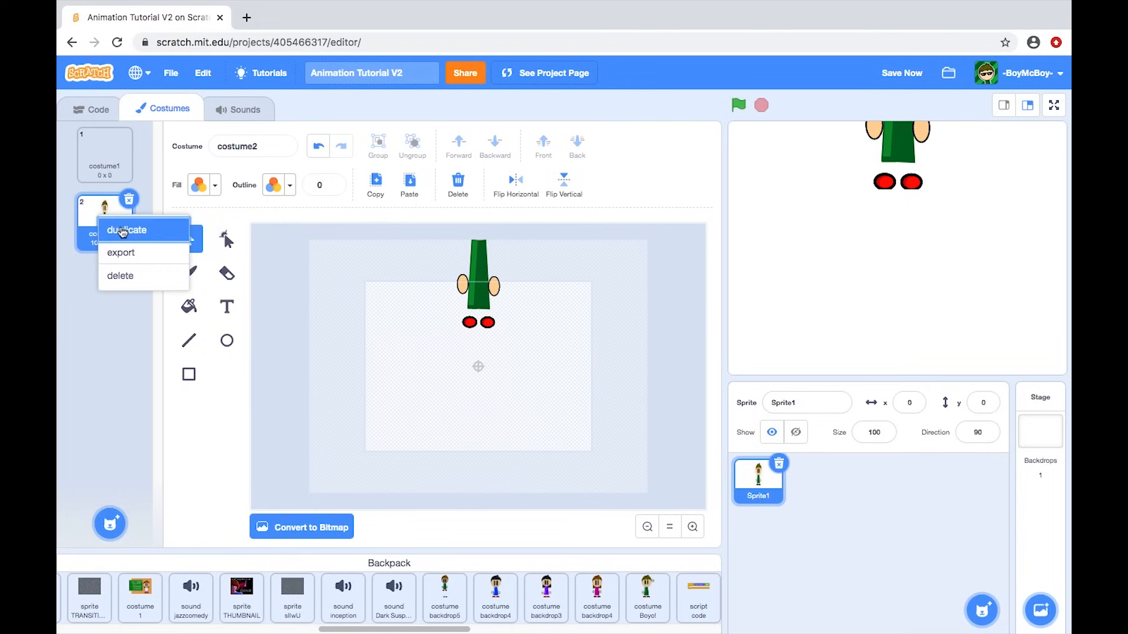
click(113, 229)
key(ctrl+a)
drag(481, 302, 481, 367)
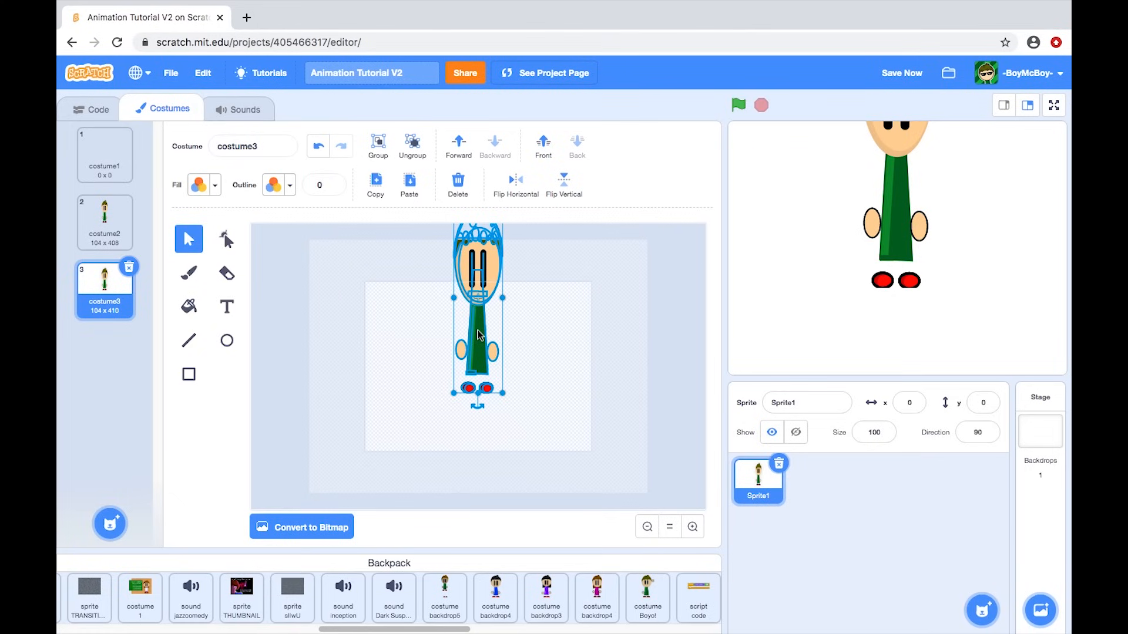
Step: Duplicate costume3, lower the character in the copy, and squash it flat and wide to about 218 by 74
right_click(110, 300)
click(136, 311)
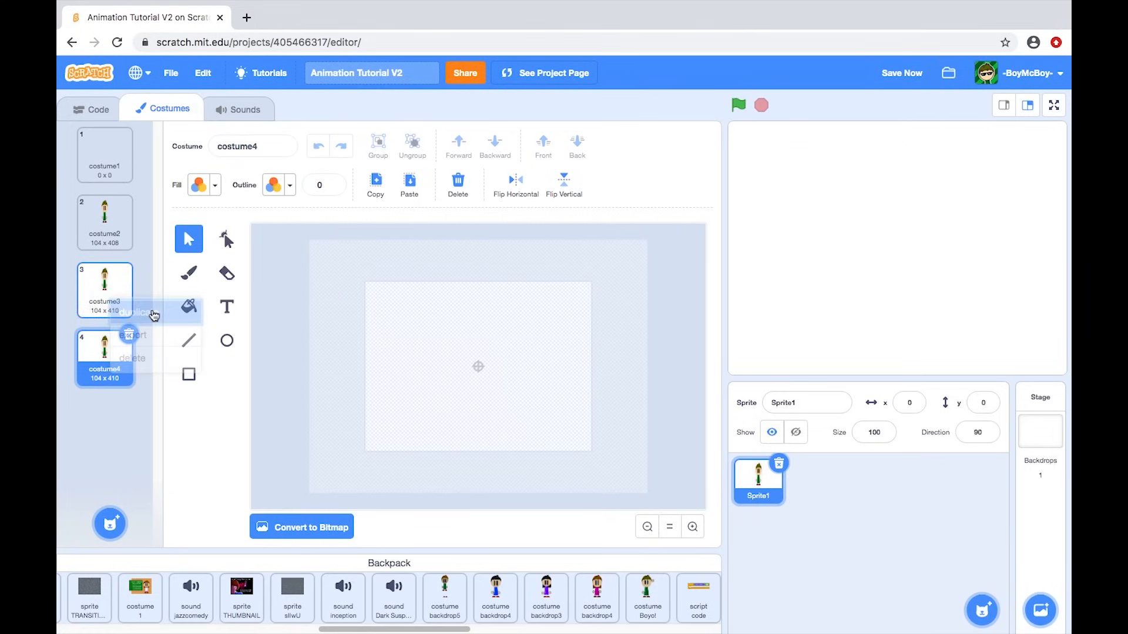
key(ctrl+a)
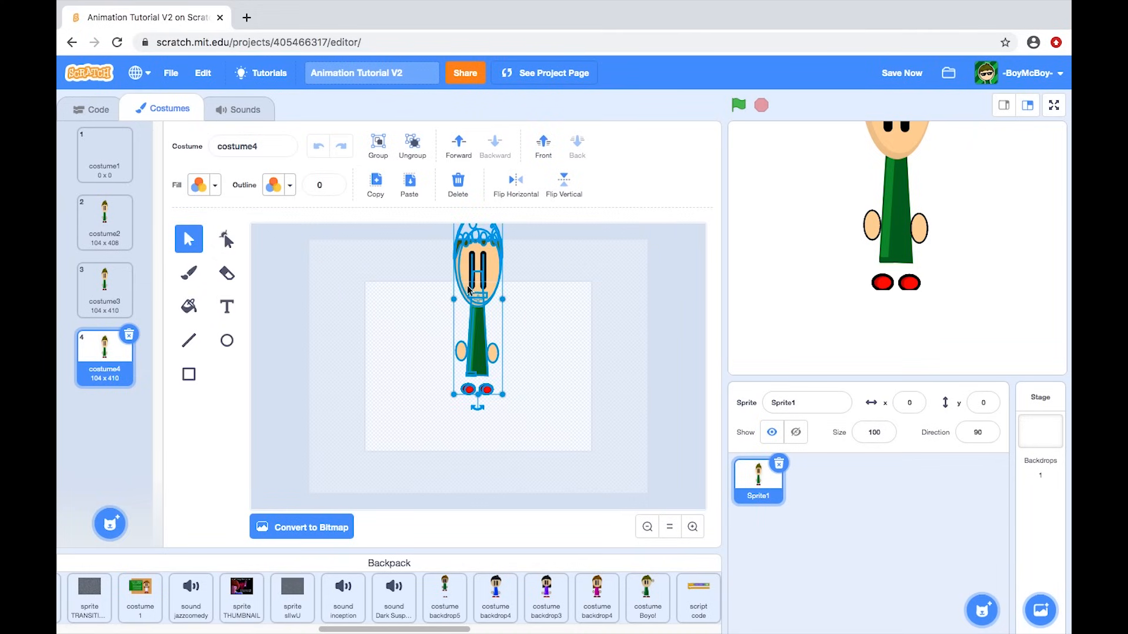
drag(477, 300, 477, 325)
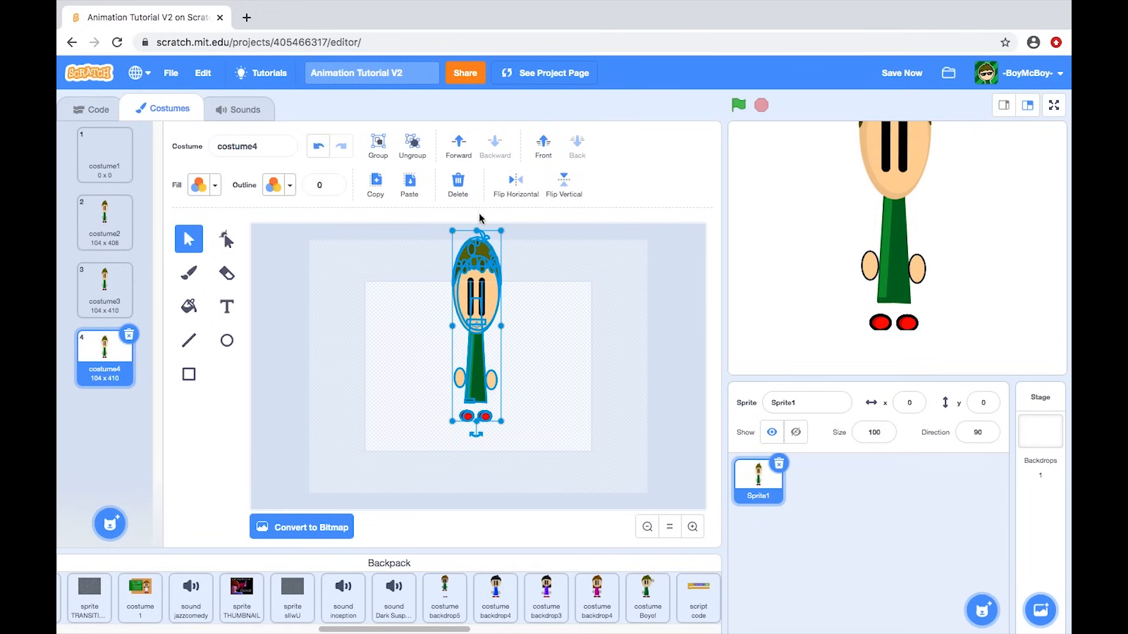
drag(476, 230, 491, 376)
drag(488, 371, 490, 382)
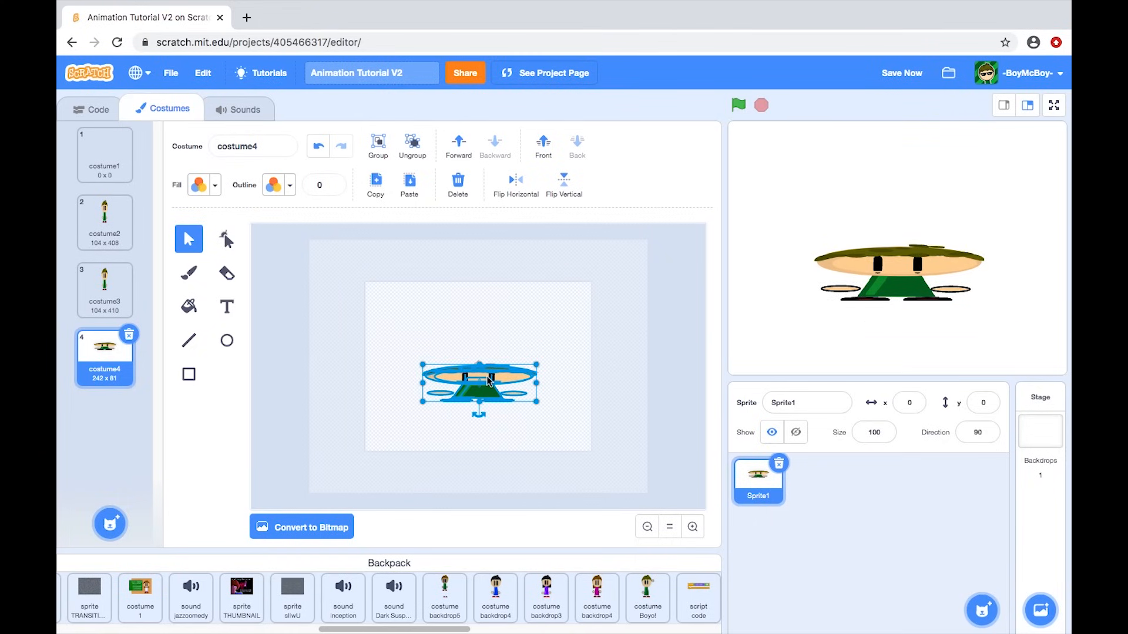
drag(533, 382, 426, 385)
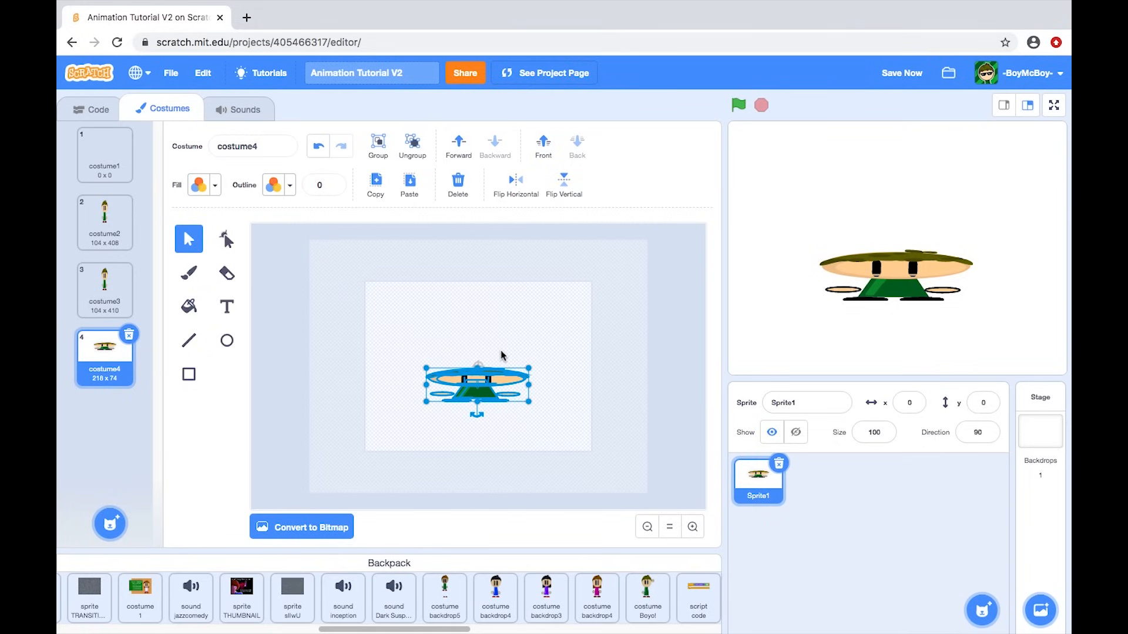
Step: Duplicate costume4, flatten the character in the copy slightly to about 218 by 67, and save the project
right_click(98, 352)
click(115, 362)
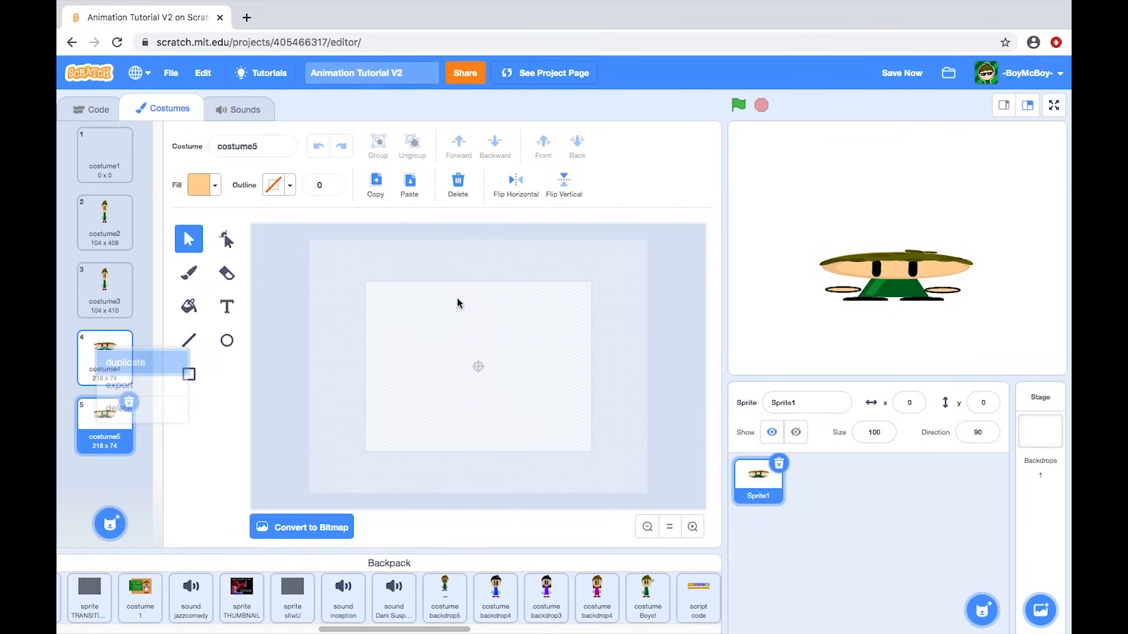
mouse_move(411, 440)
mouse_down()
mouse_move(476, 346)
mouse_move(478, 372)
mouse_up()
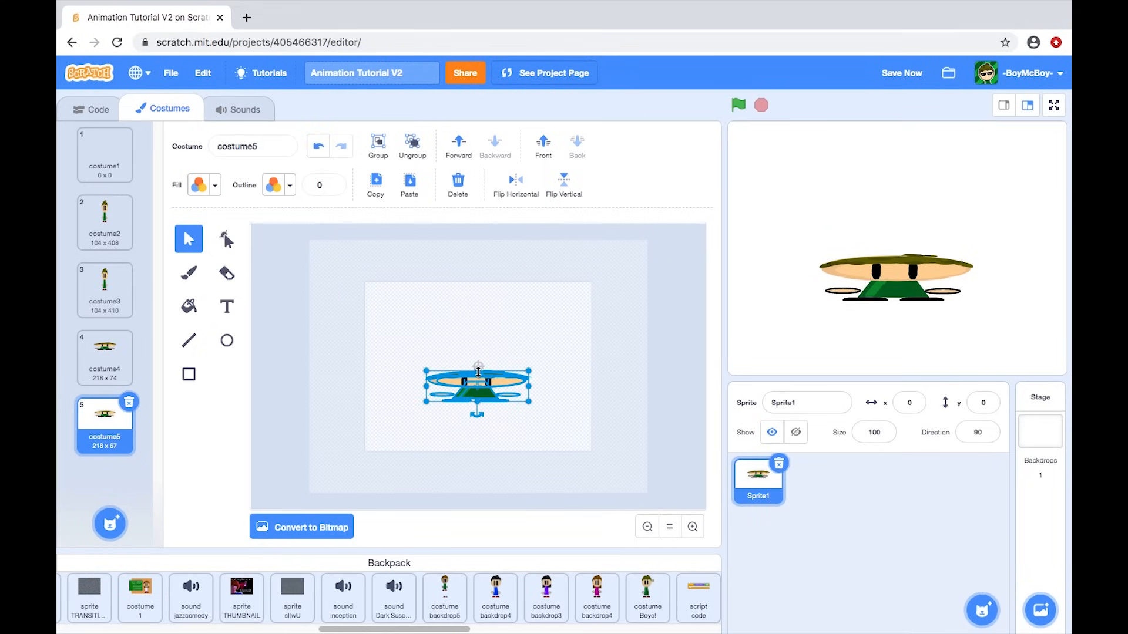
click(437, 340)
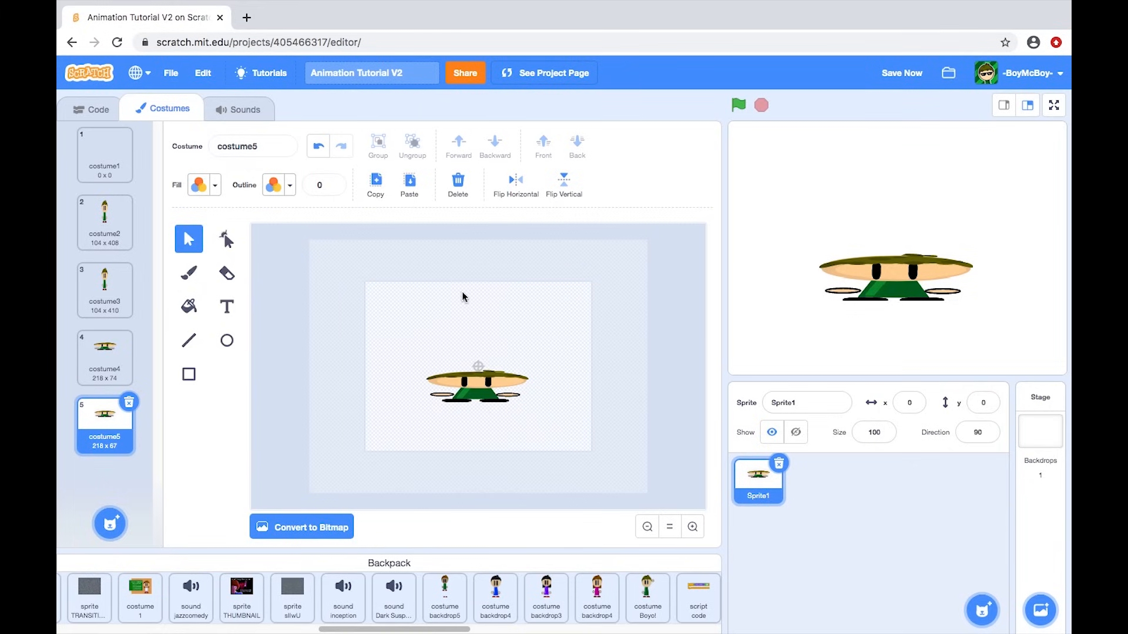
click(898, 75)
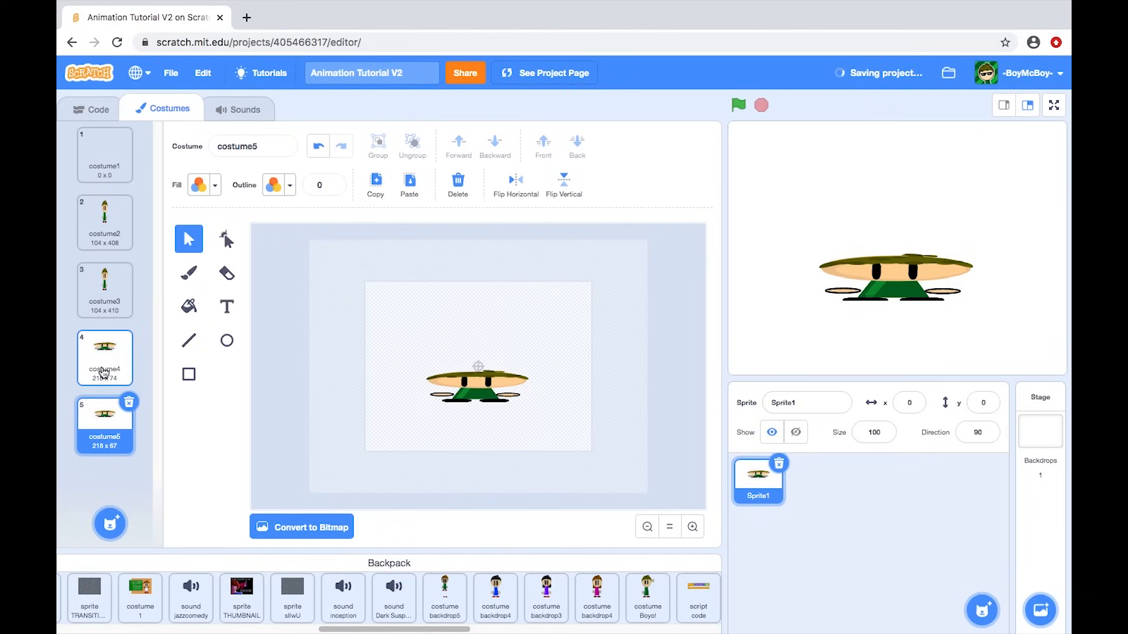
Step: Duplicate costume5, make the character in the copy taller and narrower, about 152 by 197, and reposition it near the centre
right_click(104, 417)
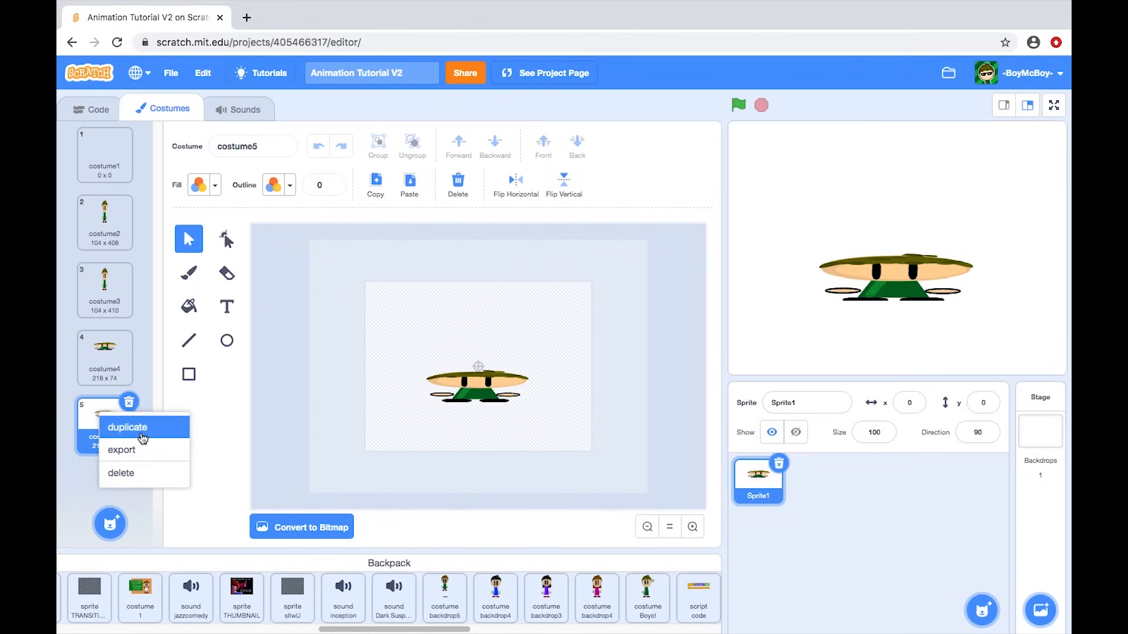
click(120, 427)
drag(411, 332, 556, 448)
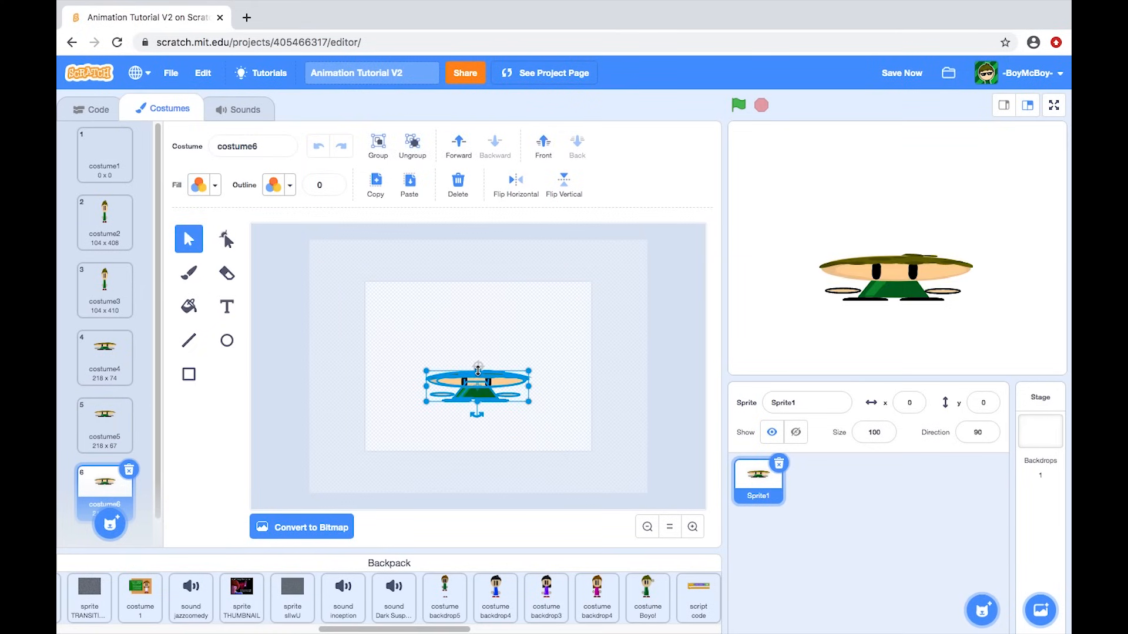
drag(477, 371, 477, 333)
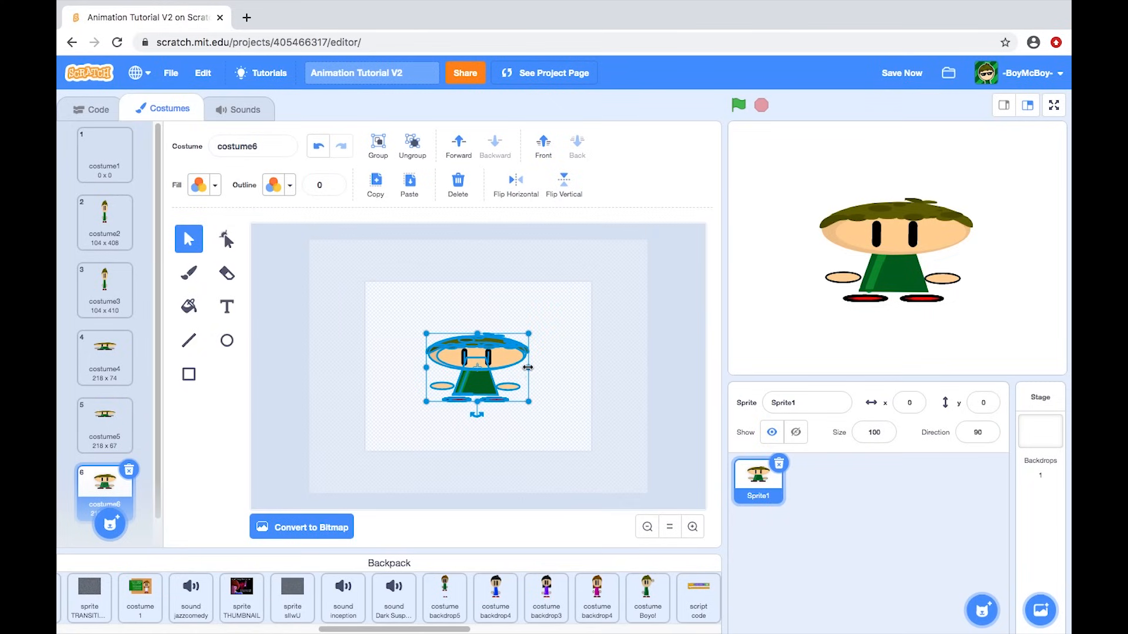
drag(528, 368, 477, 355)
drag(488, 342, 489, 359)
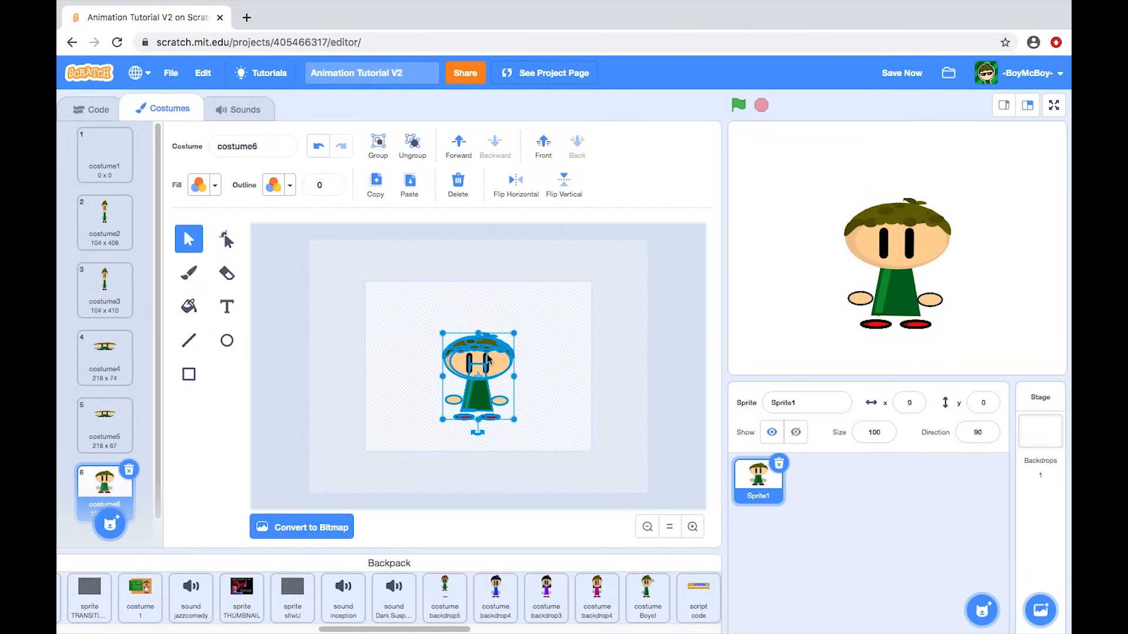
Step: Move the squashed characters in costume4 and costume5 down to the same lower level on the canvas
click(117, 431)
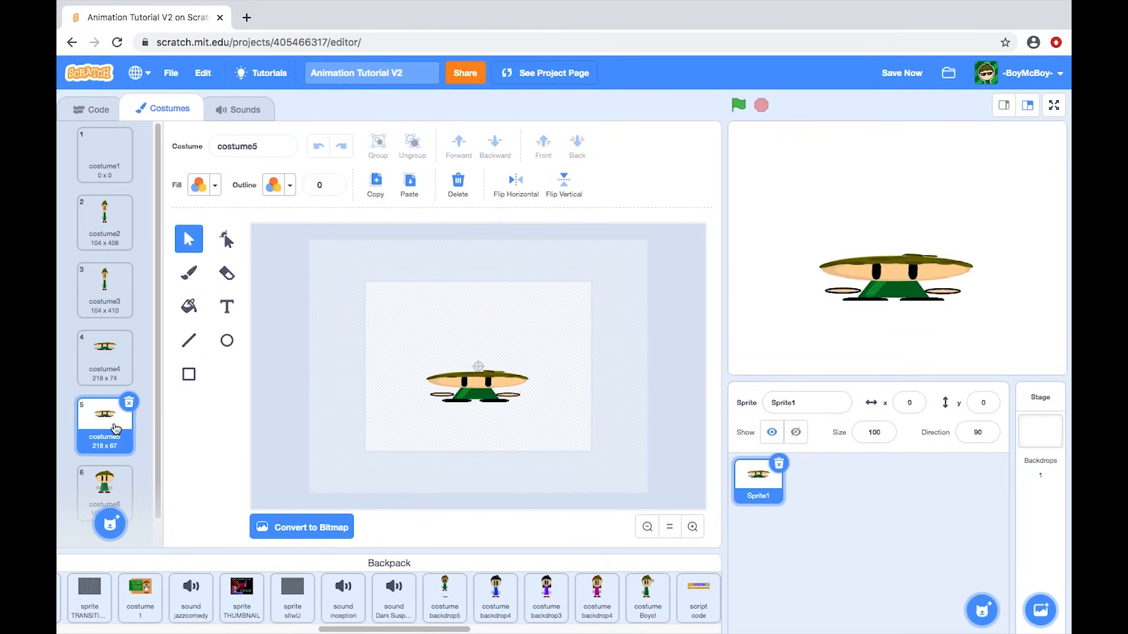
click(109, 363)
mouse_move(401, 464)
mouse_down()
mouse_move(424, 413)
mouse_move(466, 394)
mouse_move(464, 404)
mouse_up()
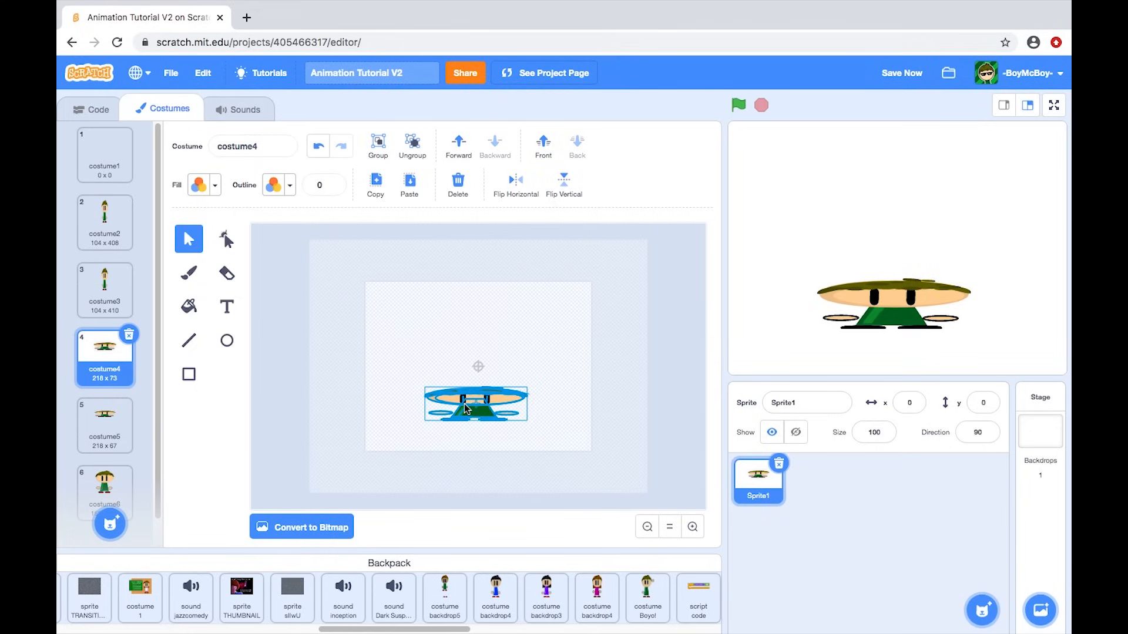
click(104, 423)
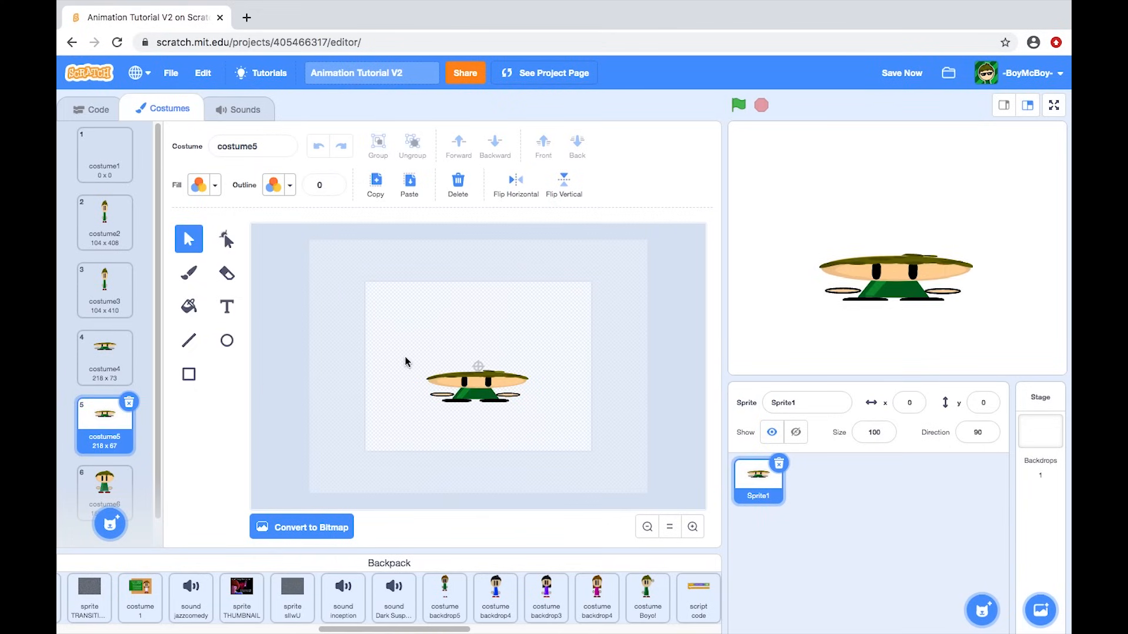
drag(536, 337, 395, 478)
drag(460, 390, 458, 406)
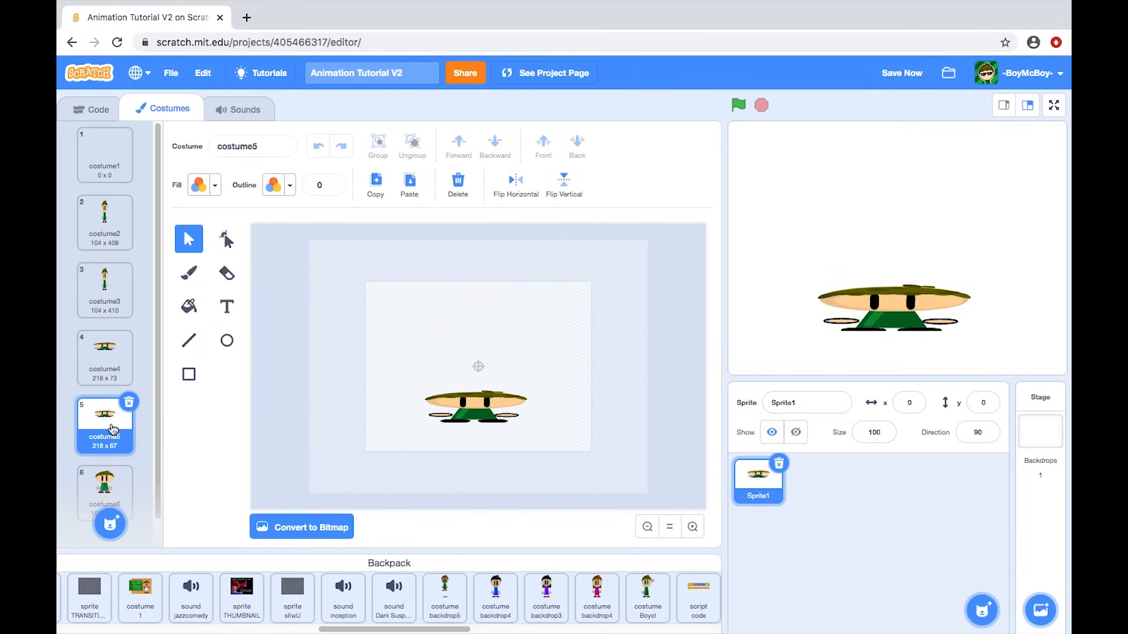
Step: Shift costume6's character slightly left and check its alignment against costume4 and costume5
click(112, 483)
drag(427, 302, 568, 415)
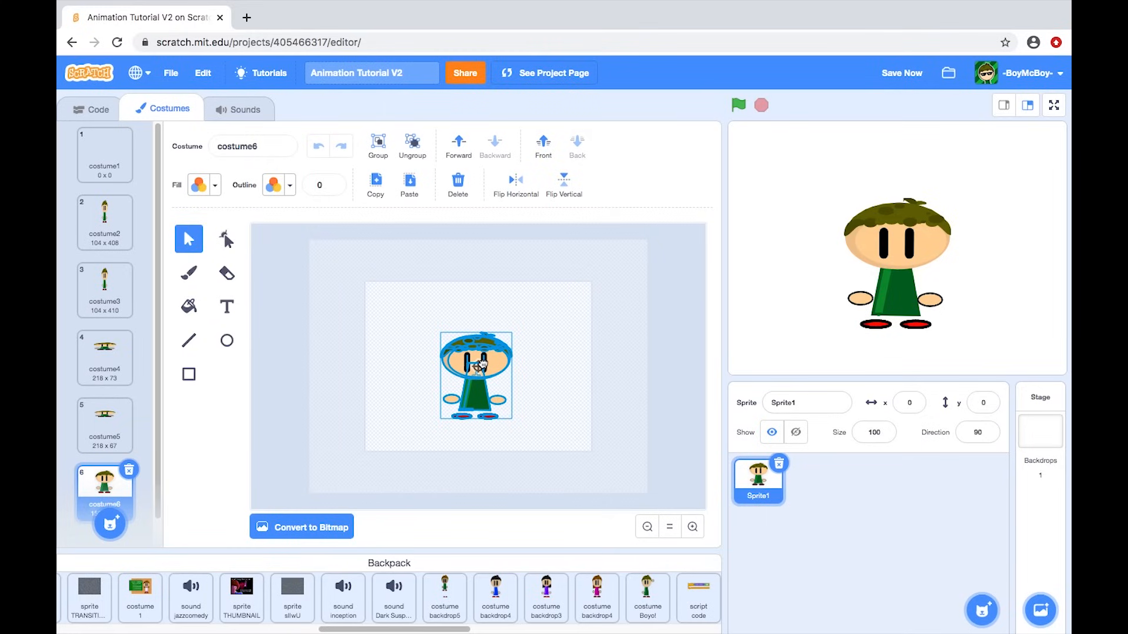
click(94, 436)
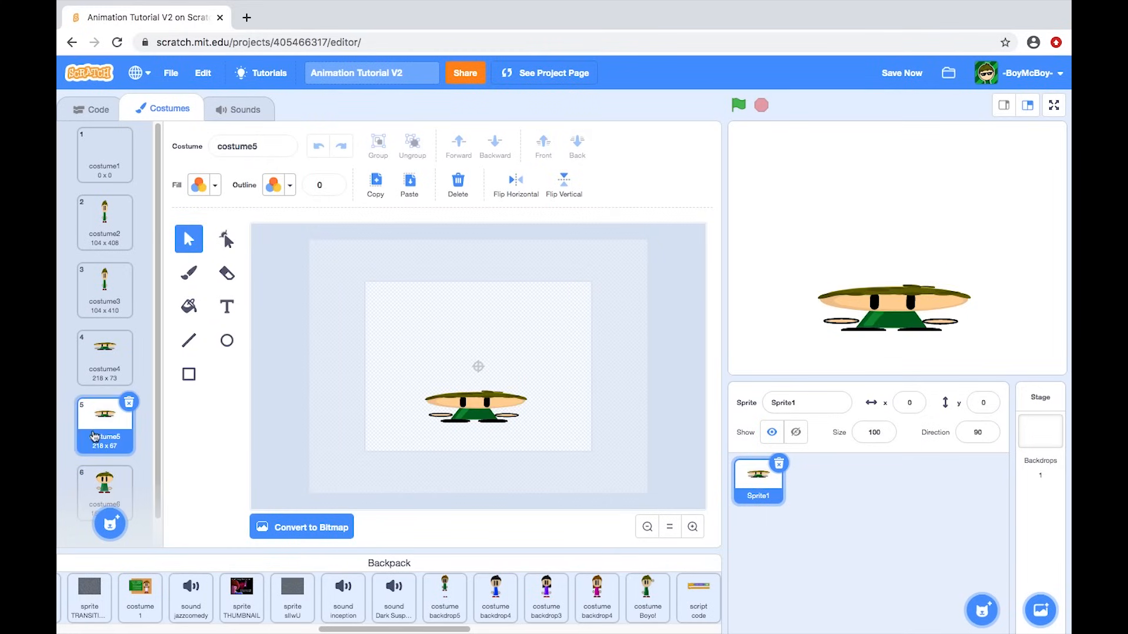
click(113, 481)
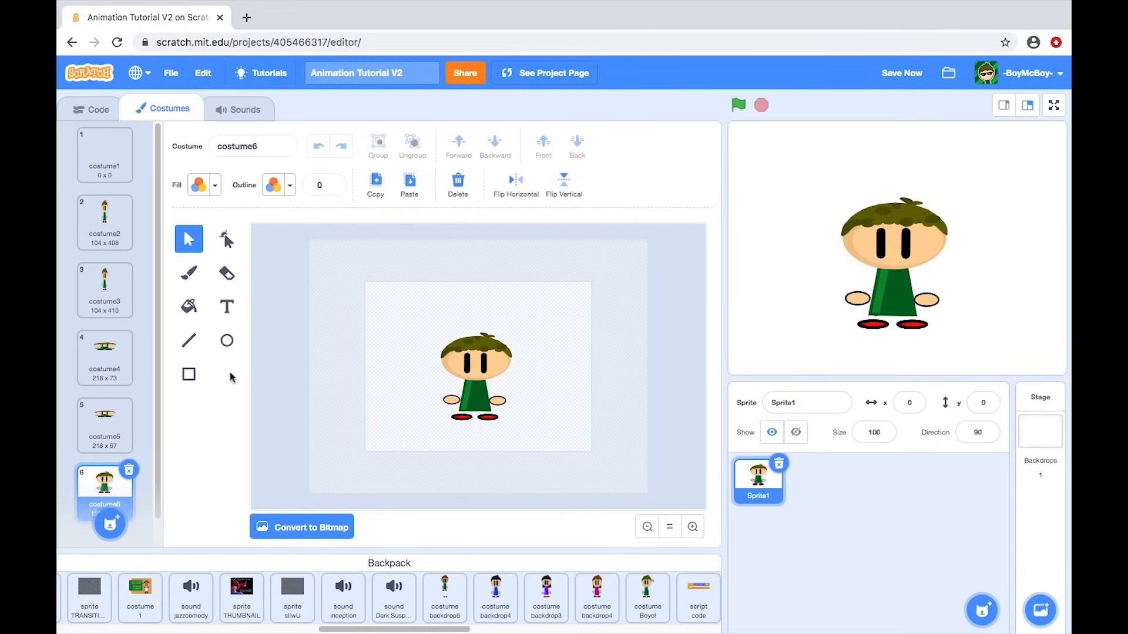
click(94, 373)
click(96, 434)
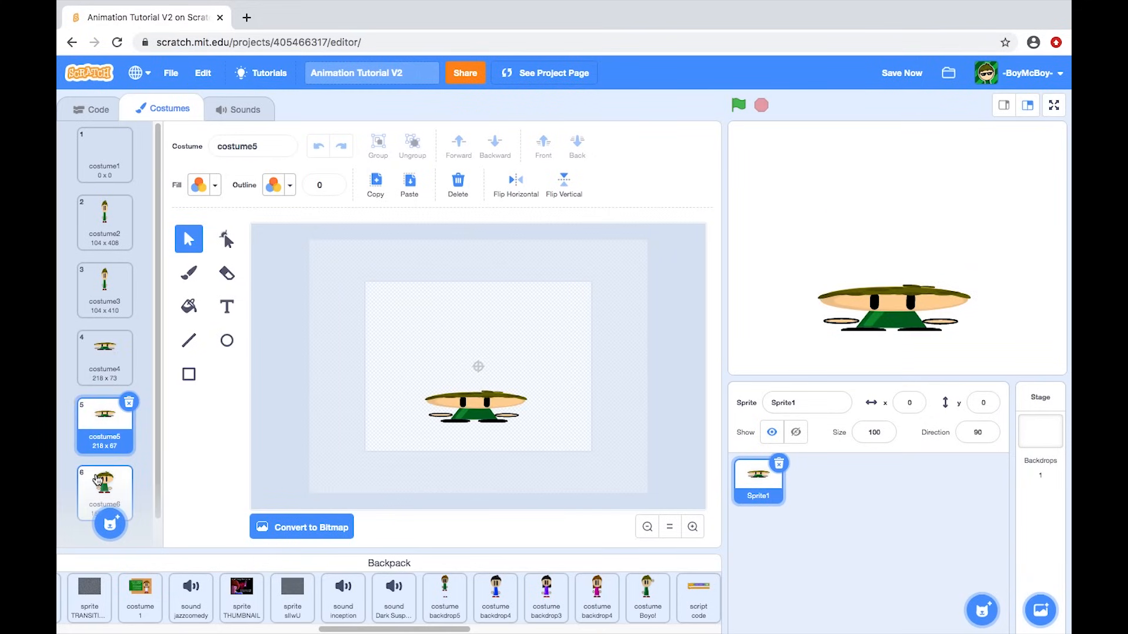
click(98, 478)
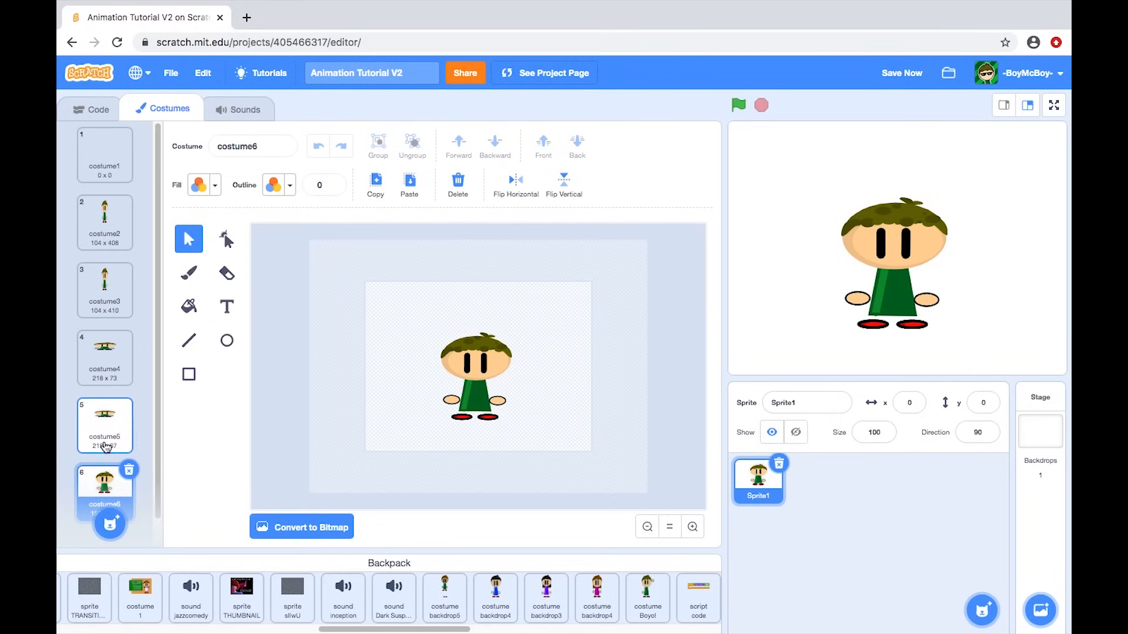
Step: Duplicate costume6, restore the copy's character to taller, narrower proportions of about 110 by 260, and save the project
scroll(117, 409, down, 1)
right_click(101, 458)
click(125, 471)
drag(430, 313, 536, 435)
drag(477, 334, 477, 288)
drag(512, 355, 506, 355)
drag(441, 354, 480, 343)
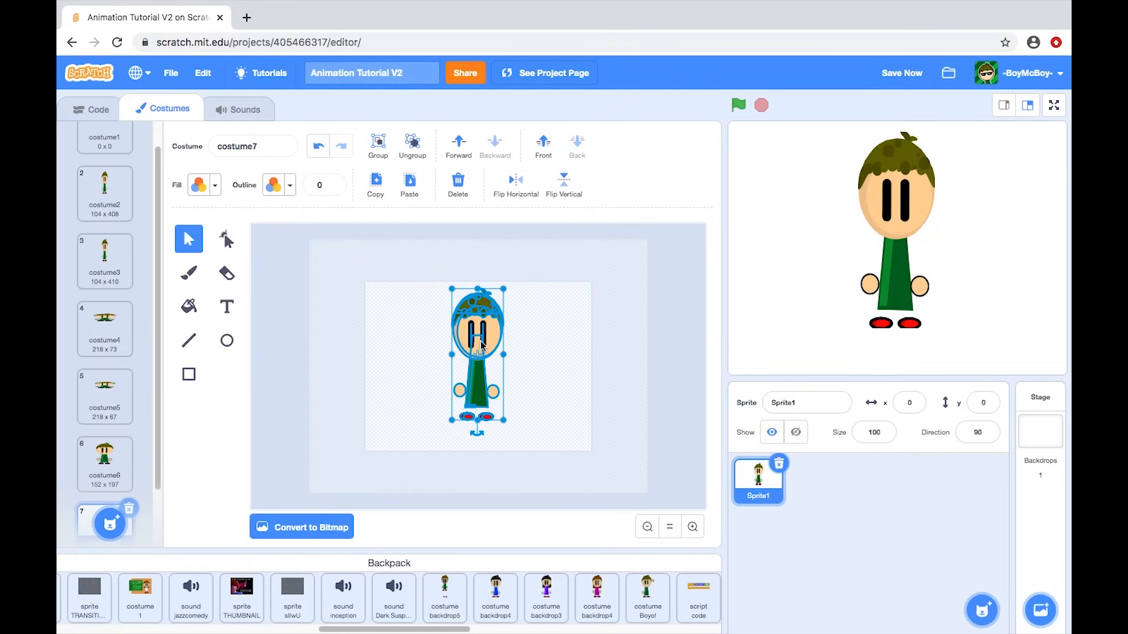
click(890, 82)
Step: Duplicate costume7 and shorten the copy's character from the head down to about 110 by 252, keeping the feet in place
scroll(113, 443, up, 1)
scroll(113, 443, down, 3)
click(107, 398)
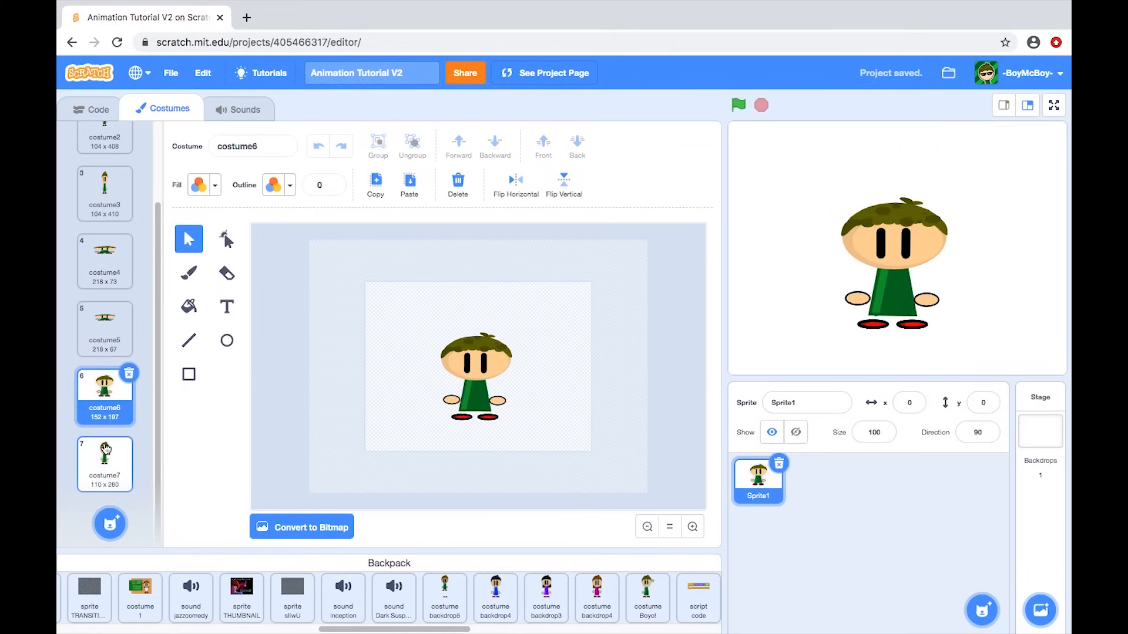
click(106, 451)
right_click(105, 458)
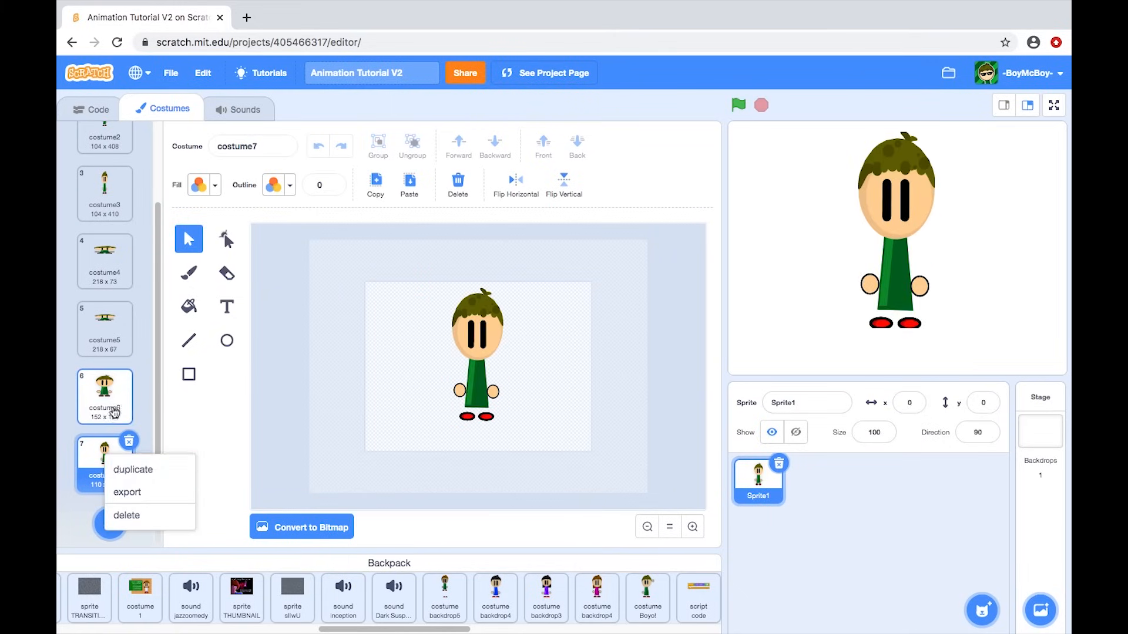
click(125, 471)
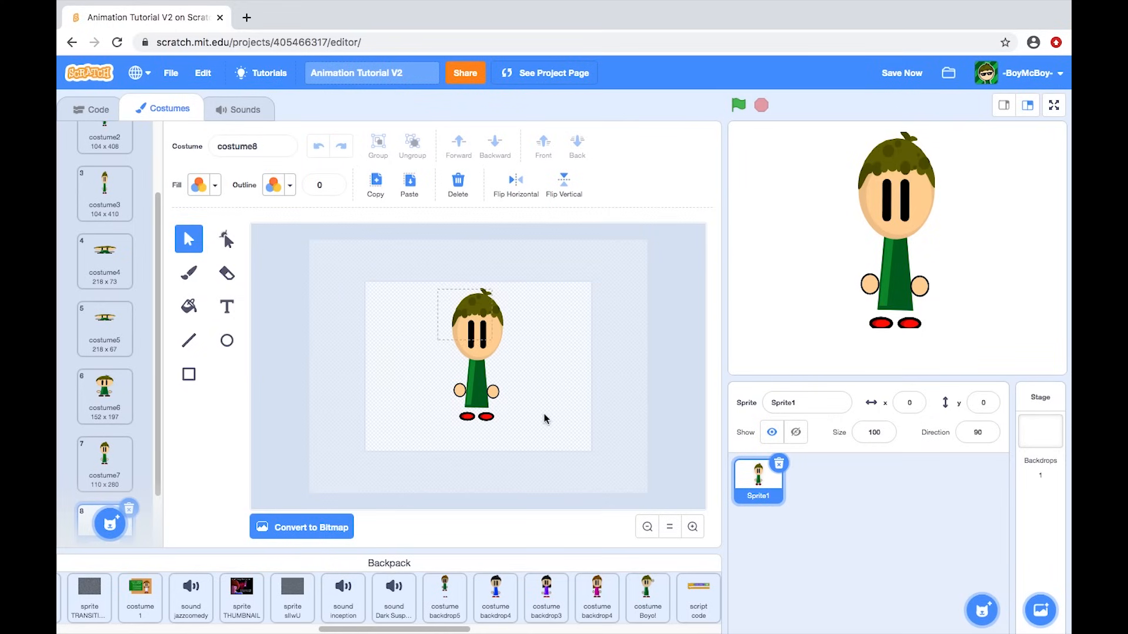
drag(555, 450, 555, 451)
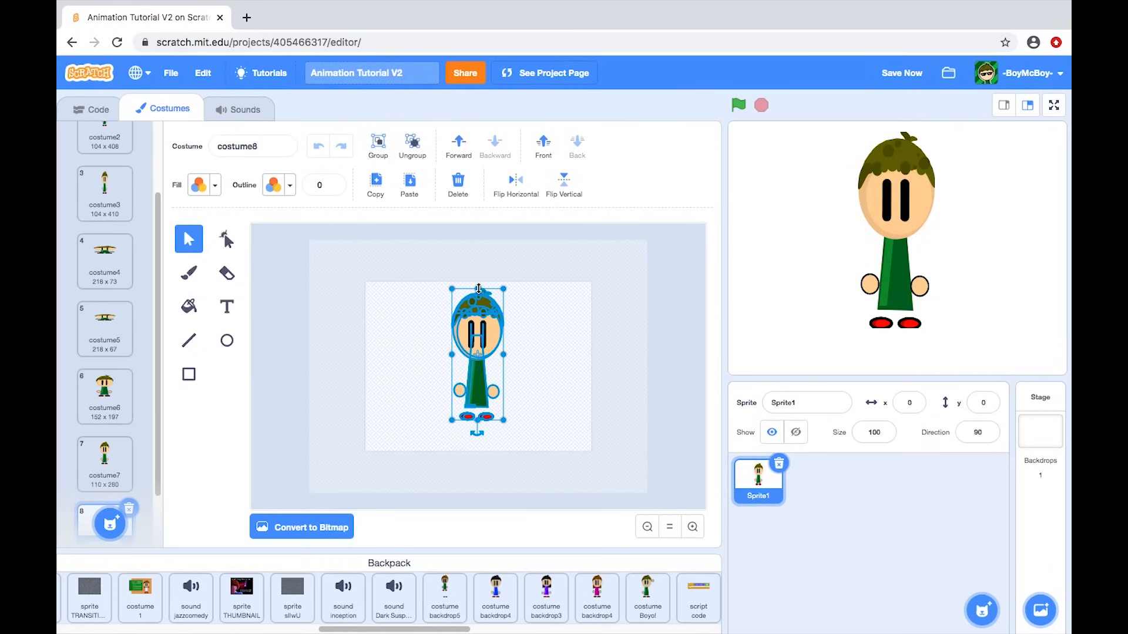
drag(479, 288, 478, 302)
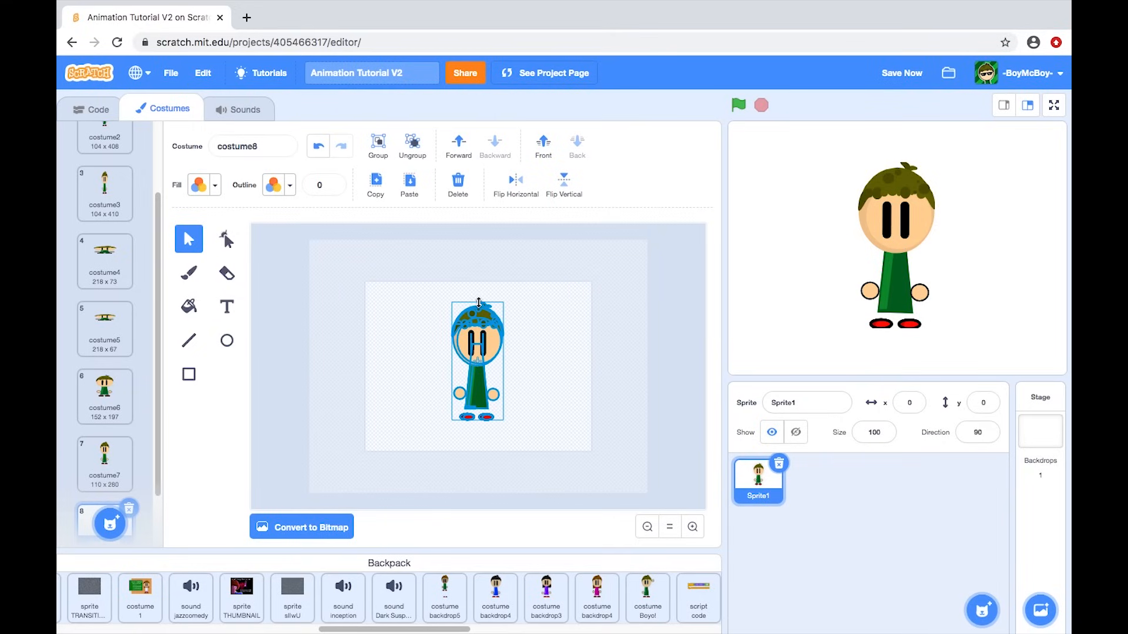
Step: Duplicate costume8 and shorten the copy's character from the head down to about 110 by 224
click(116, 410)
click(115, 453)
scroll(115, 449, down, 1)
click(120, 450)
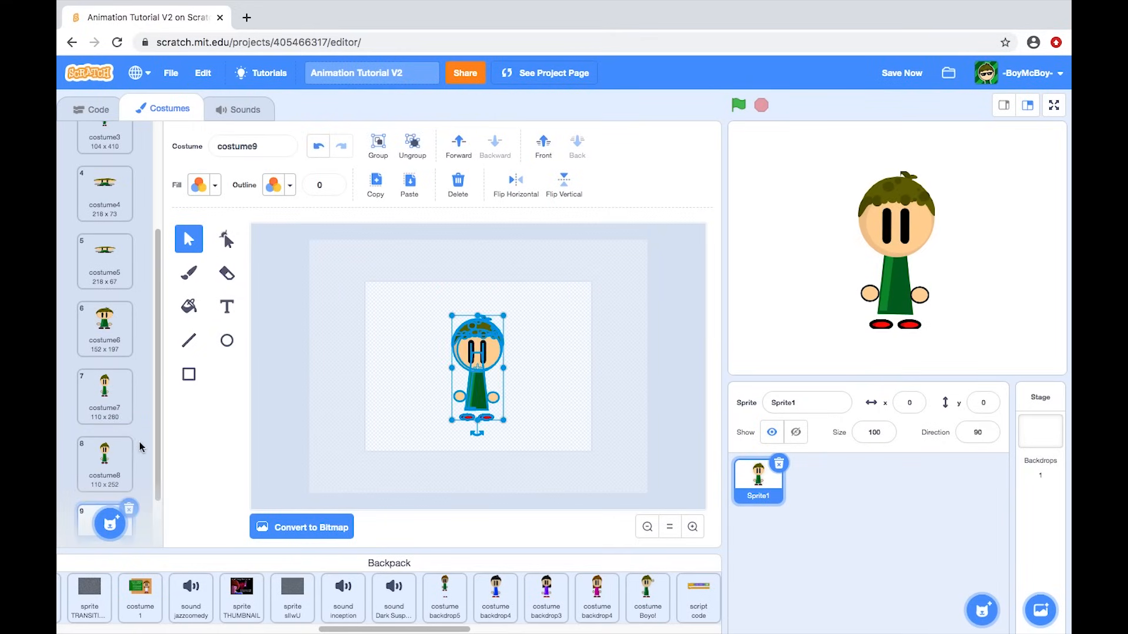
Step: Duplicate costume9, stretch the copy's character slightly taller to about 110 by 228, and save the project
scroll(135, 450, down, 1)
right_click(117, 465)
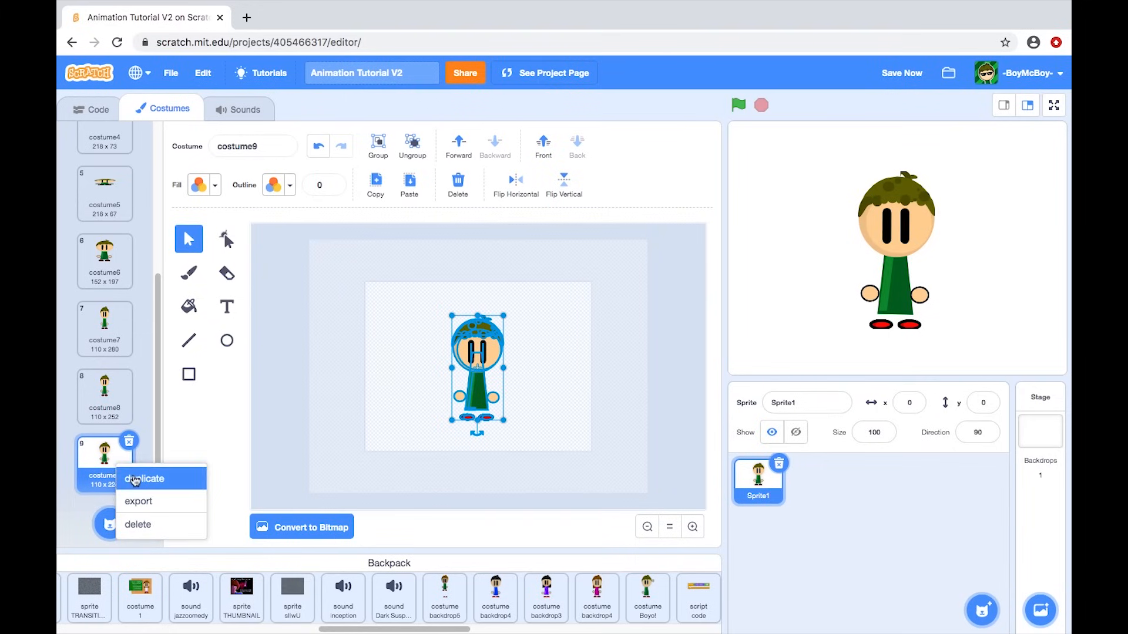
click(135, 479)
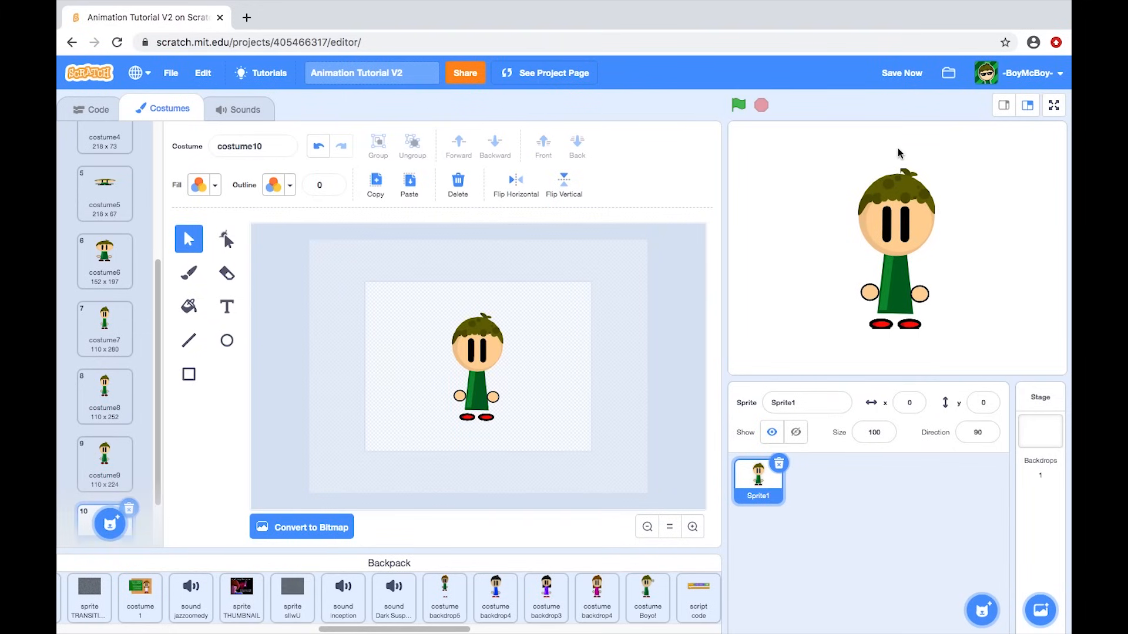
click(902, 74)
Step: Attach the backpack's repeat-until costume number loop below the show block and set its target to 10
scroll(137, 309, down, 2)
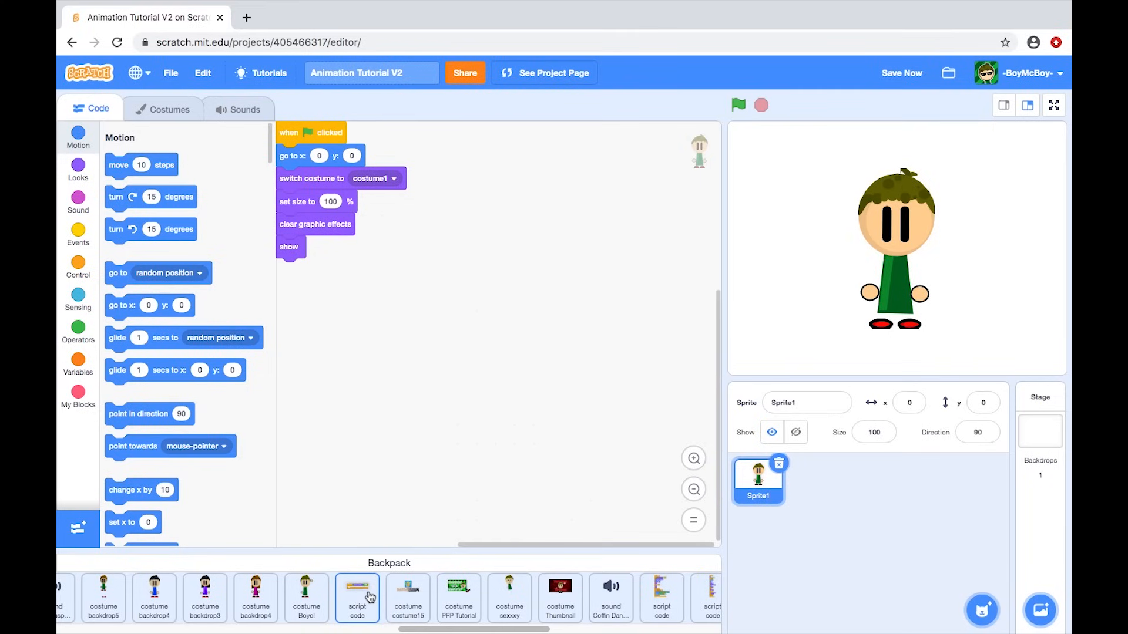
drag(368, 598, 419, 312)
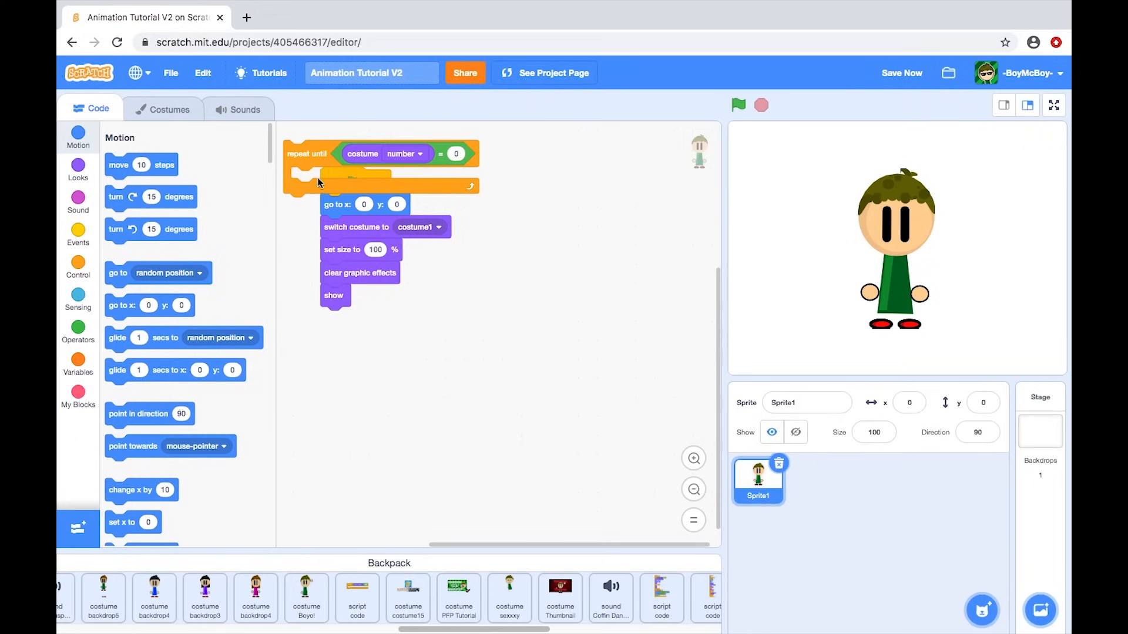
drag(313, 166, 360, 362)
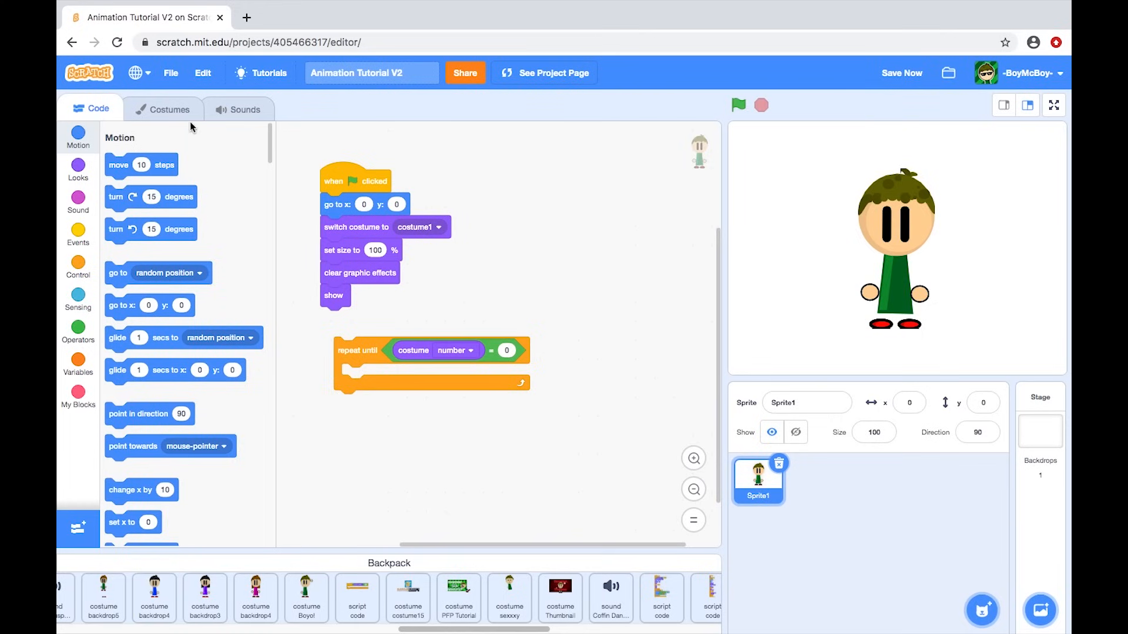
click(507, 351)
drag(516, 358, 503, 327)
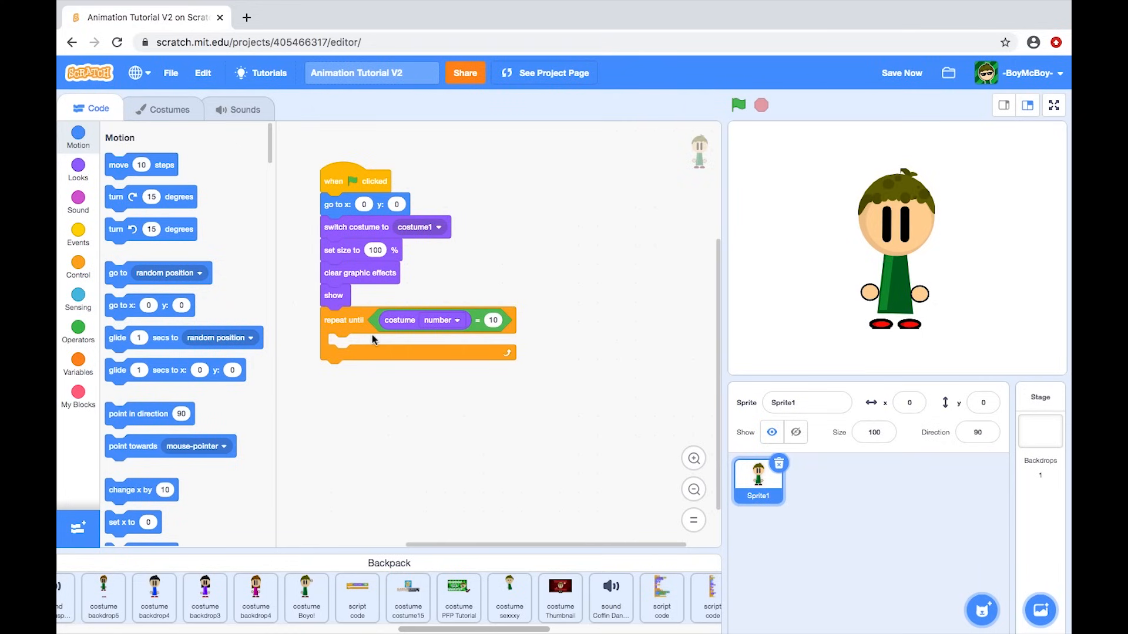
Step: Place a next costume block inside the repeat-until loop and save the project
click(78, 167)
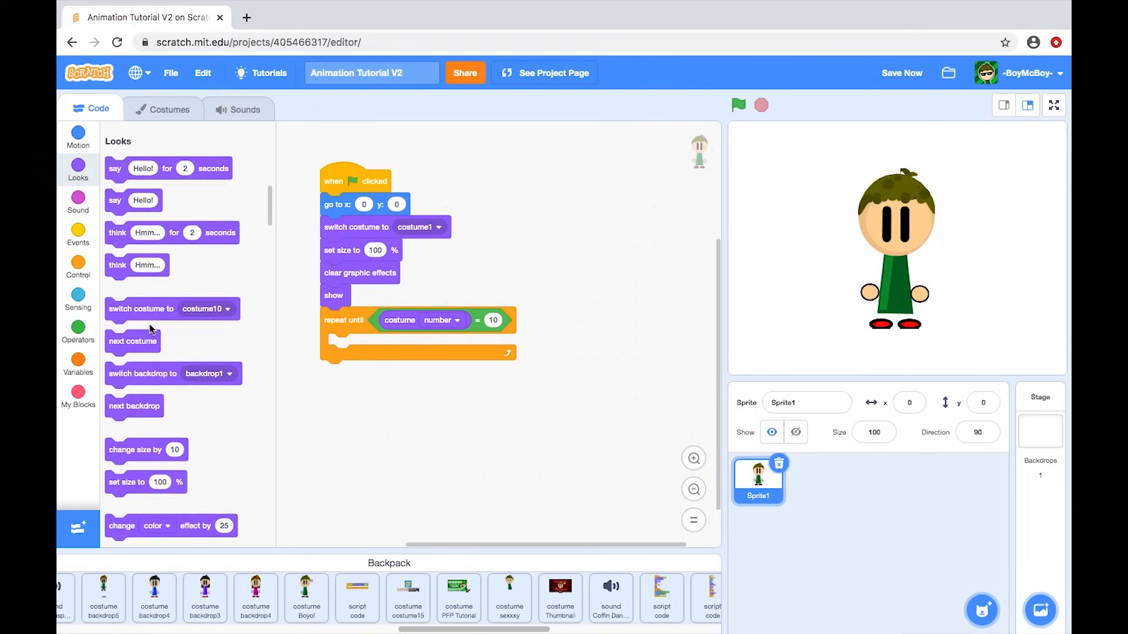
drag(117, 324, 338, 340)
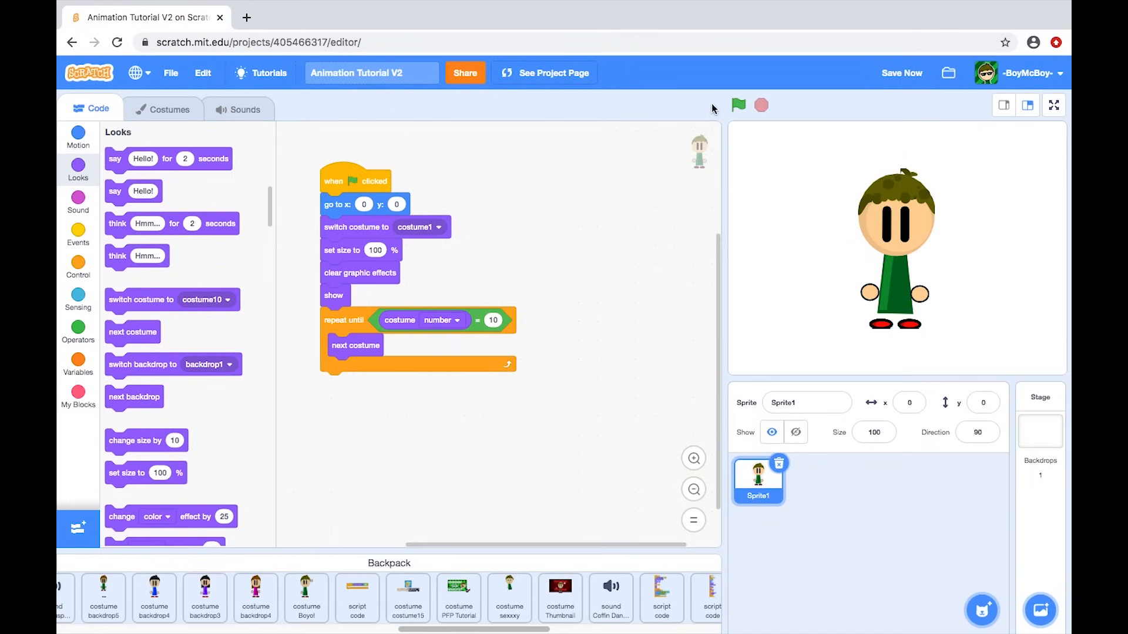
click(901, 77)
Step: Add a 0.02-second wait before next costume inside the loop and a 1-second wait ahead of the loop
click(79, 231)
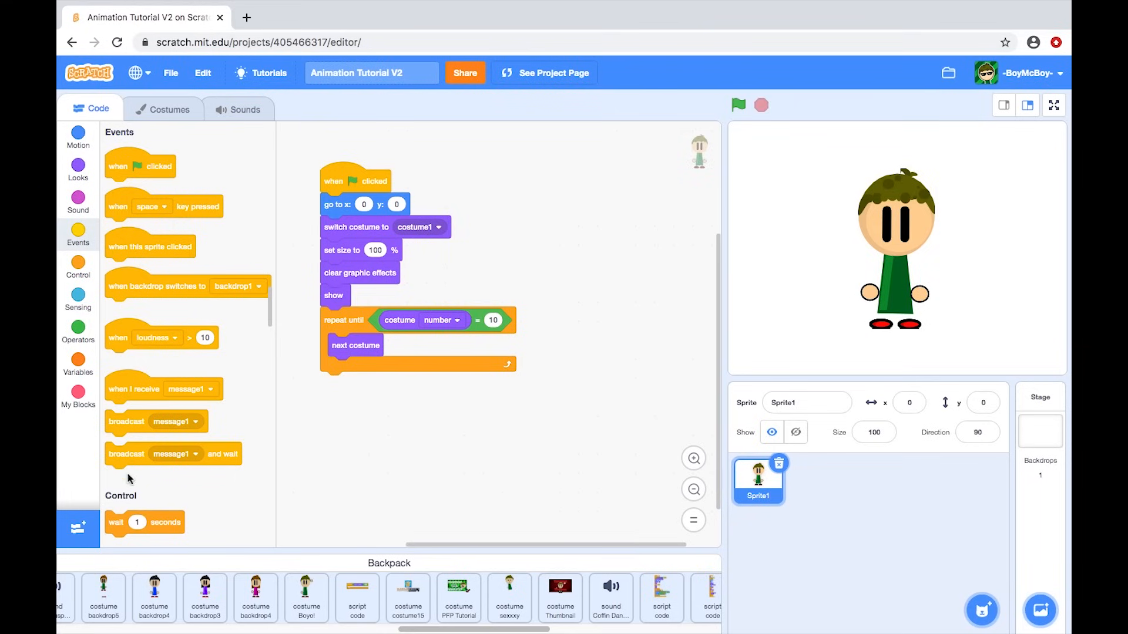
drag(121, 519, 365, 344)
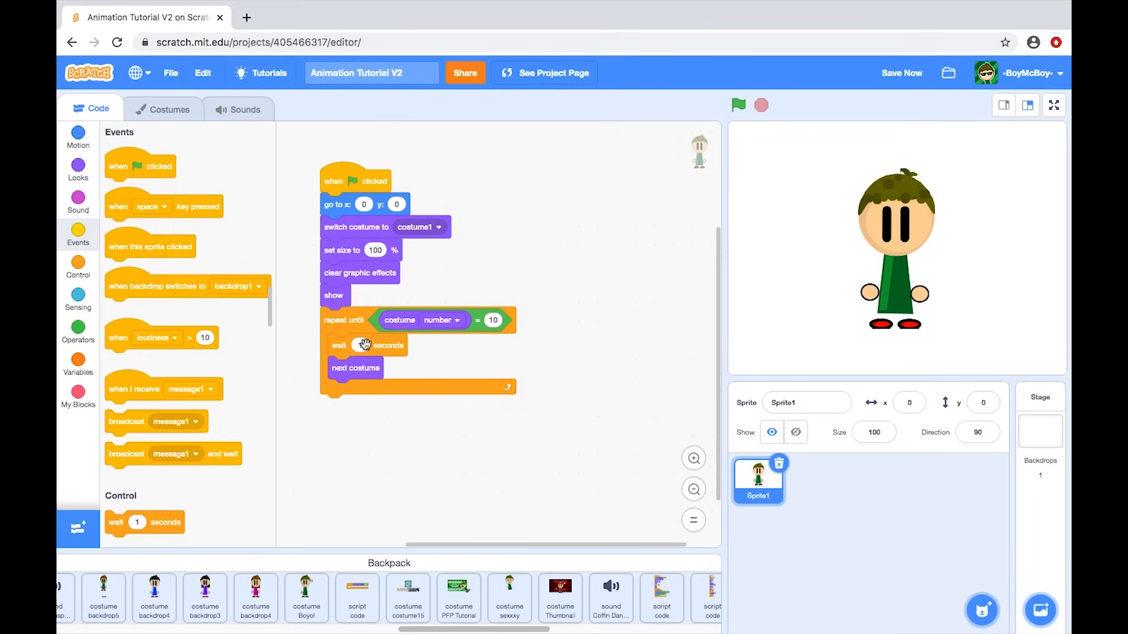
text(0.02)
click(546, 254)
click(890, 76)
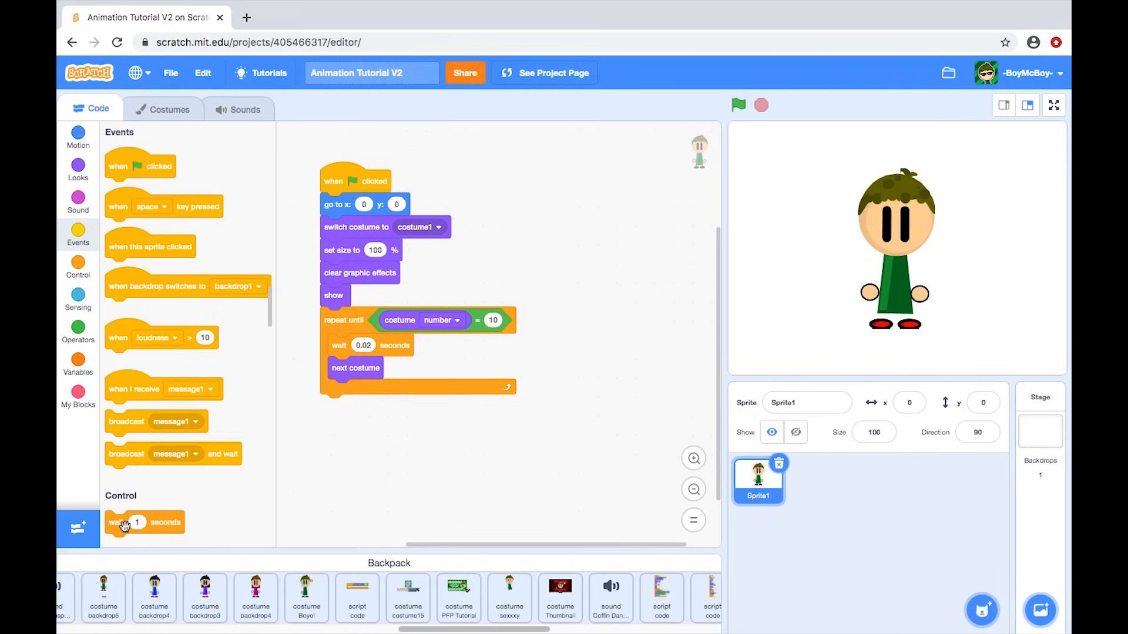
drag(120, 523, 350, 320)
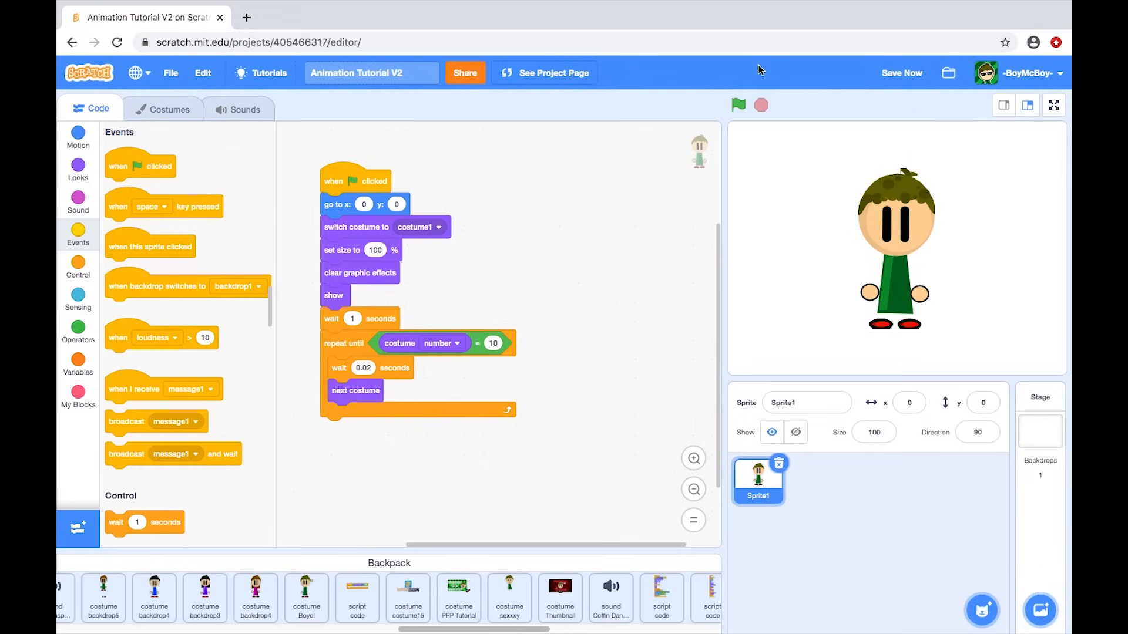
Step: Play the drop animation several times to check its timing, and save the project
click(739, 105)
click(759, 106)
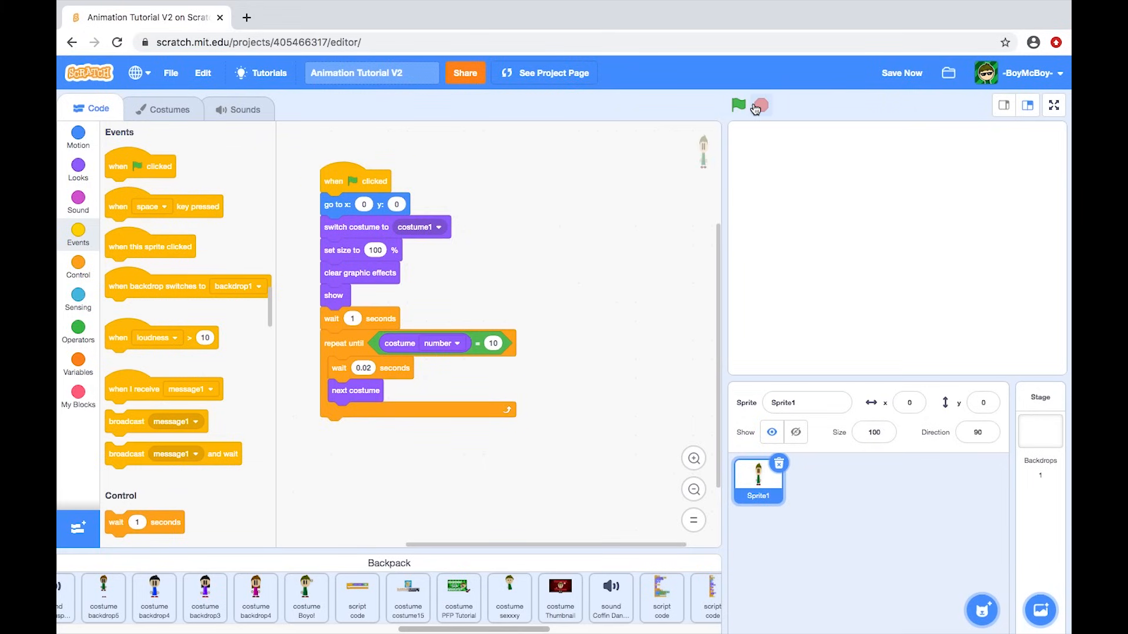
click(739, 105)
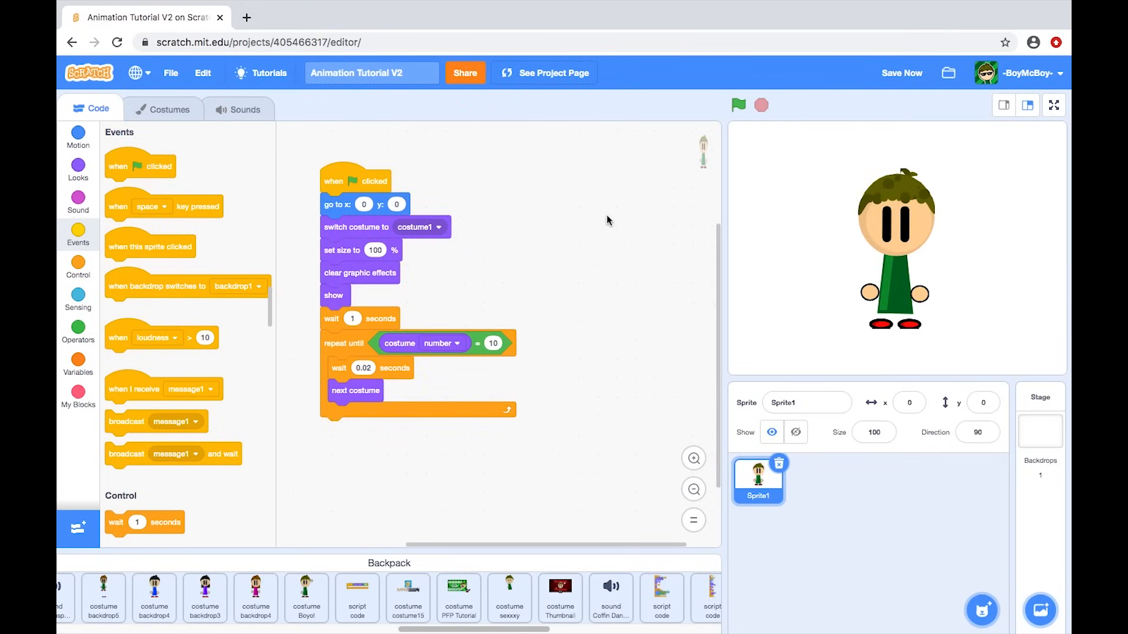
click(732, 107)
click(731, 107)
click(893, 75)
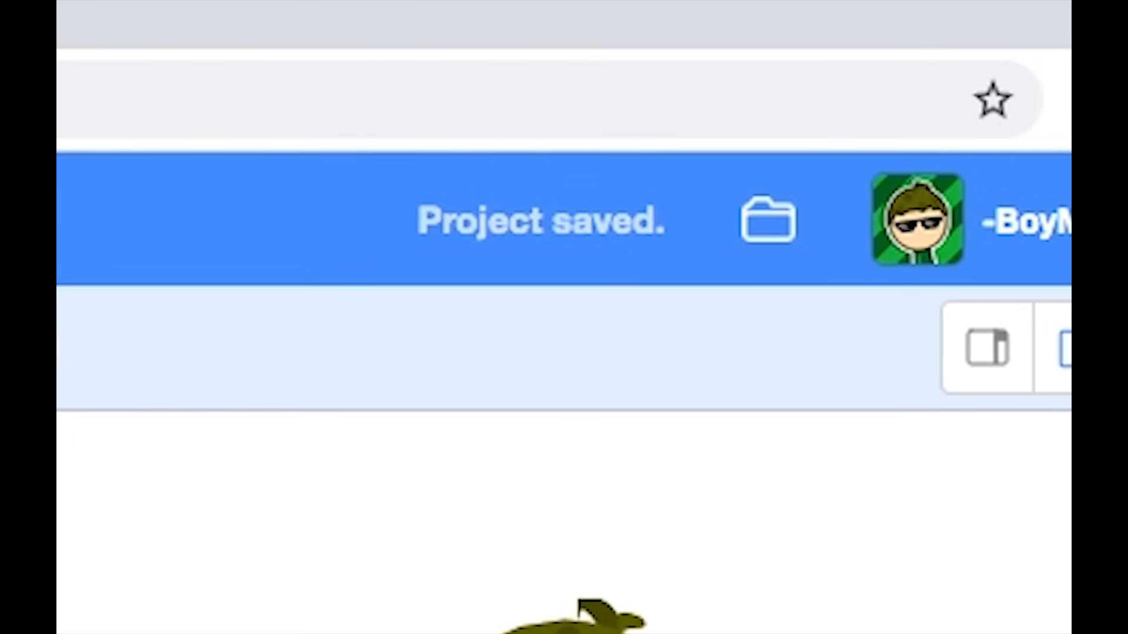
Step: Duplicate costume10, compare the copy with the original, and save the project
click(169, 109)
scroll(125, 280, down, 5)
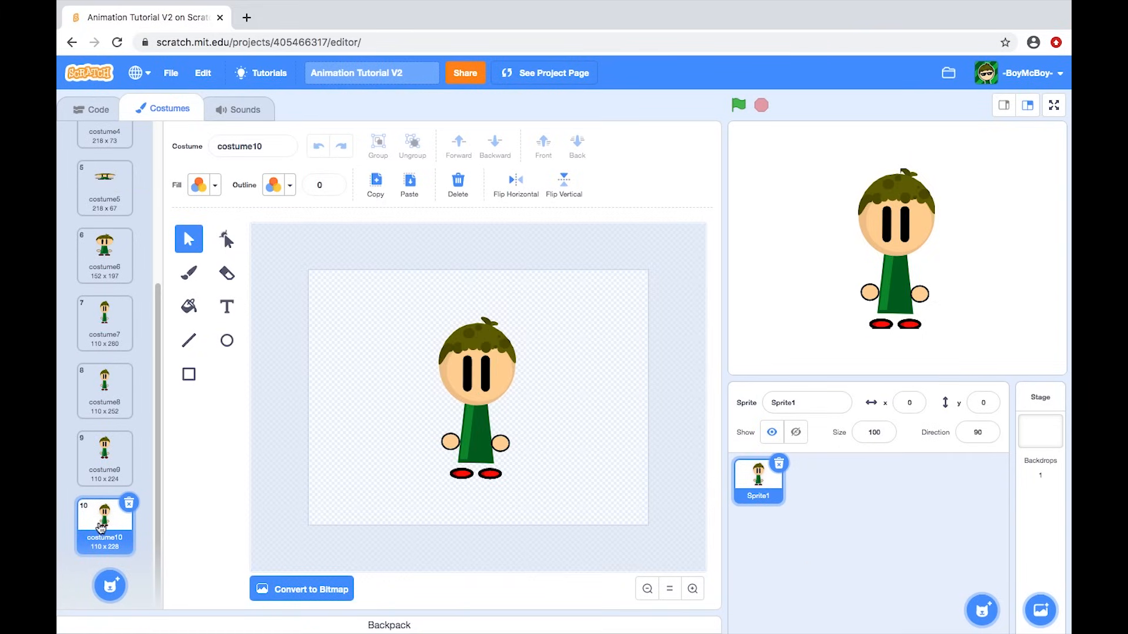
right_click(101, 527)
click(118, 536)
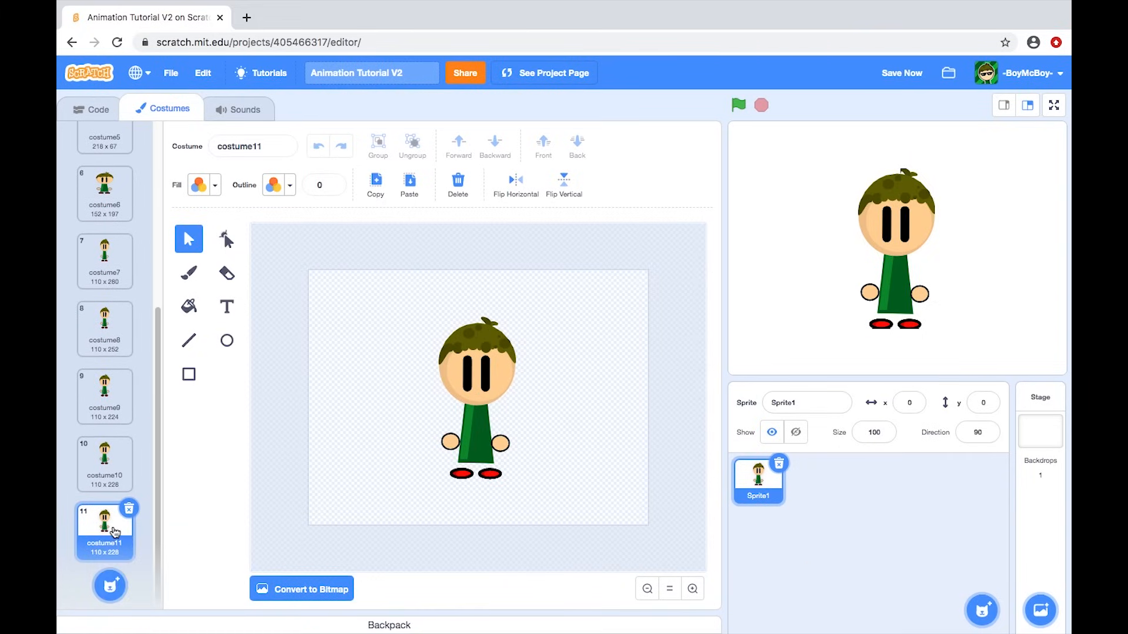
click(111, 474)
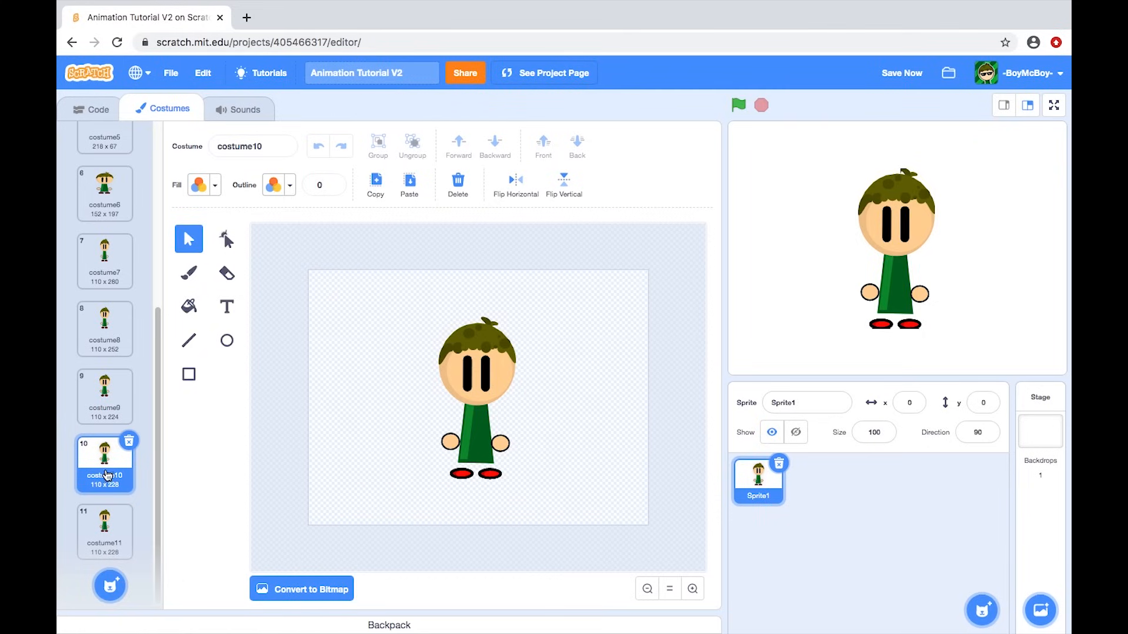
click(914, 75)
Step: In costume11, raise one of the character's hands beside the head and shorten the eyes by covering their lower ends with skin colour
click(93, 533)
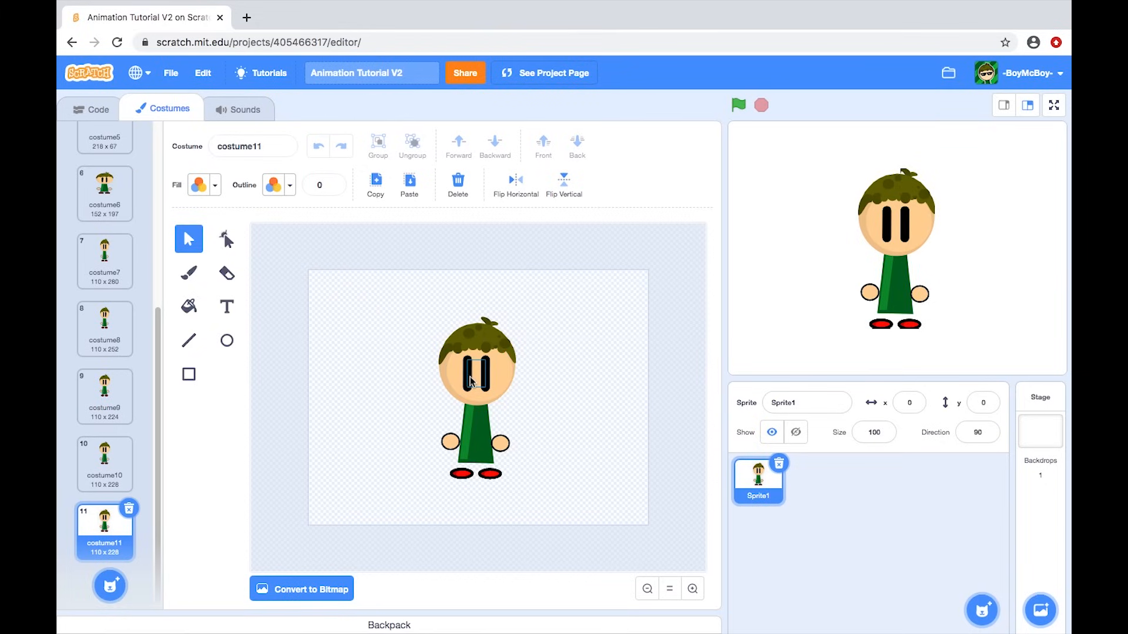
drag(500, 447, 531, 383)
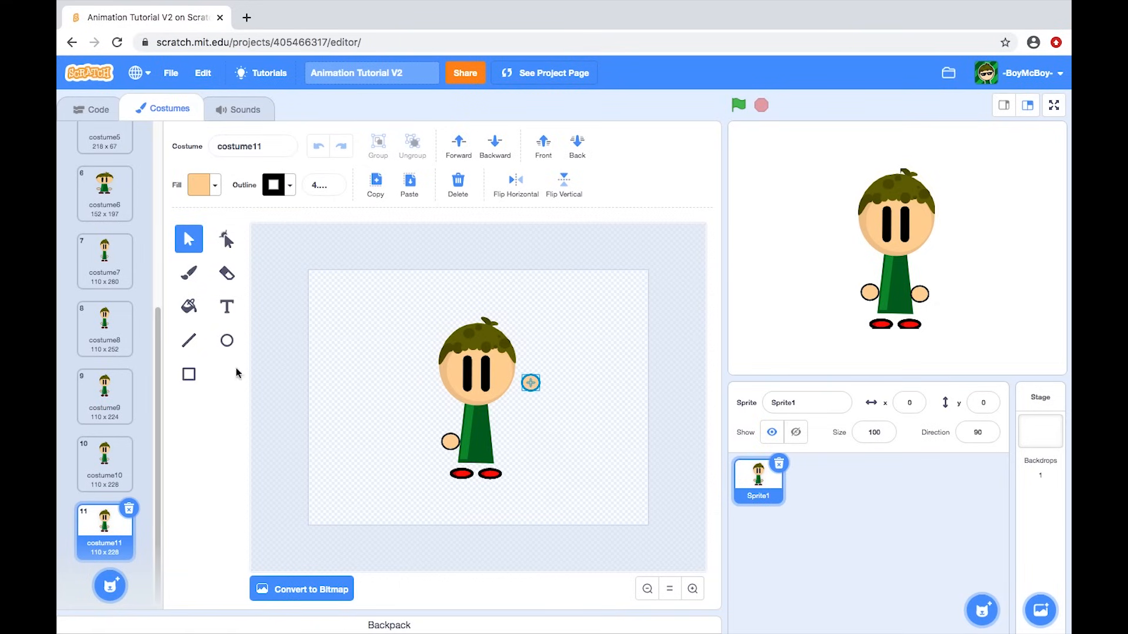
click(188, 374)
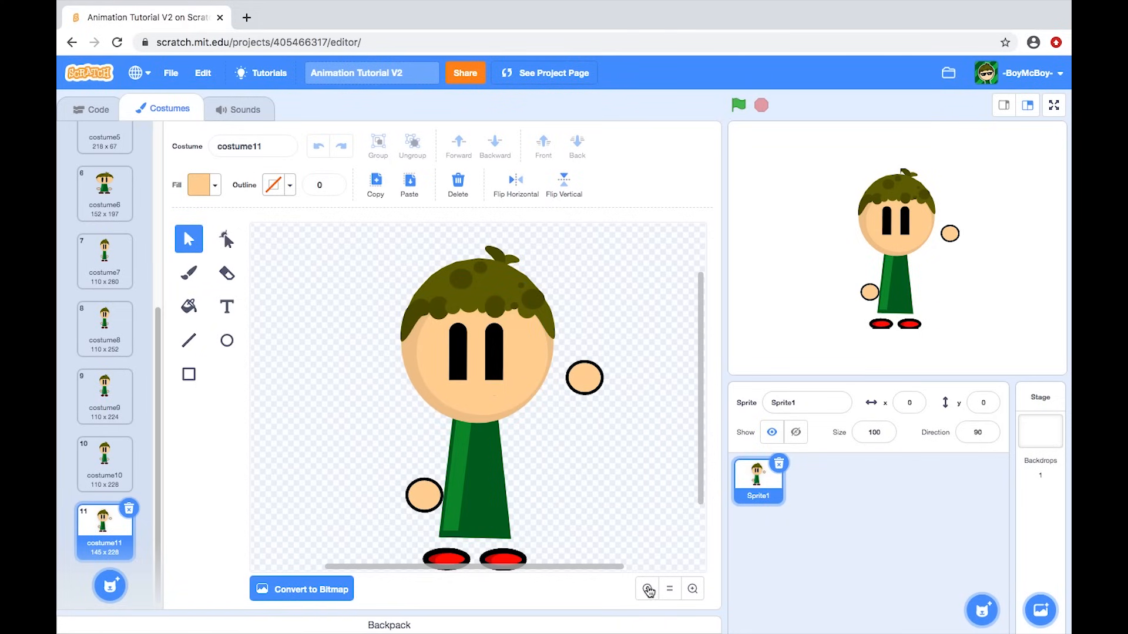
Step: Duplicate costume10 again to place an unmodified standing pose before the raised-hand costume
click(102, 466)
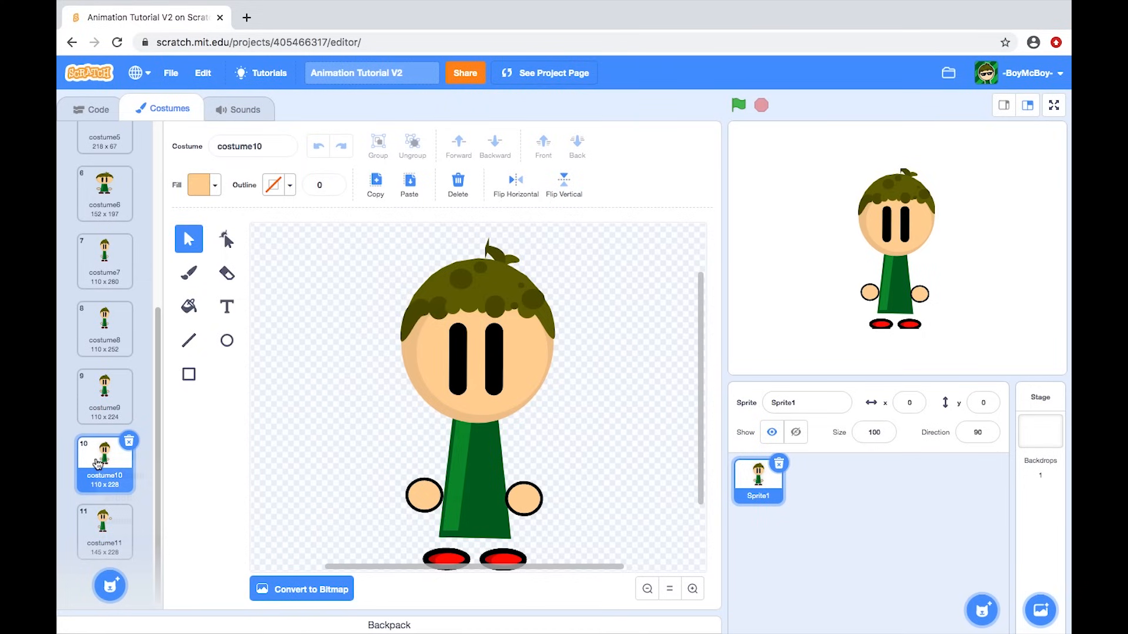
right_click(98, 466)
click(121, 478)
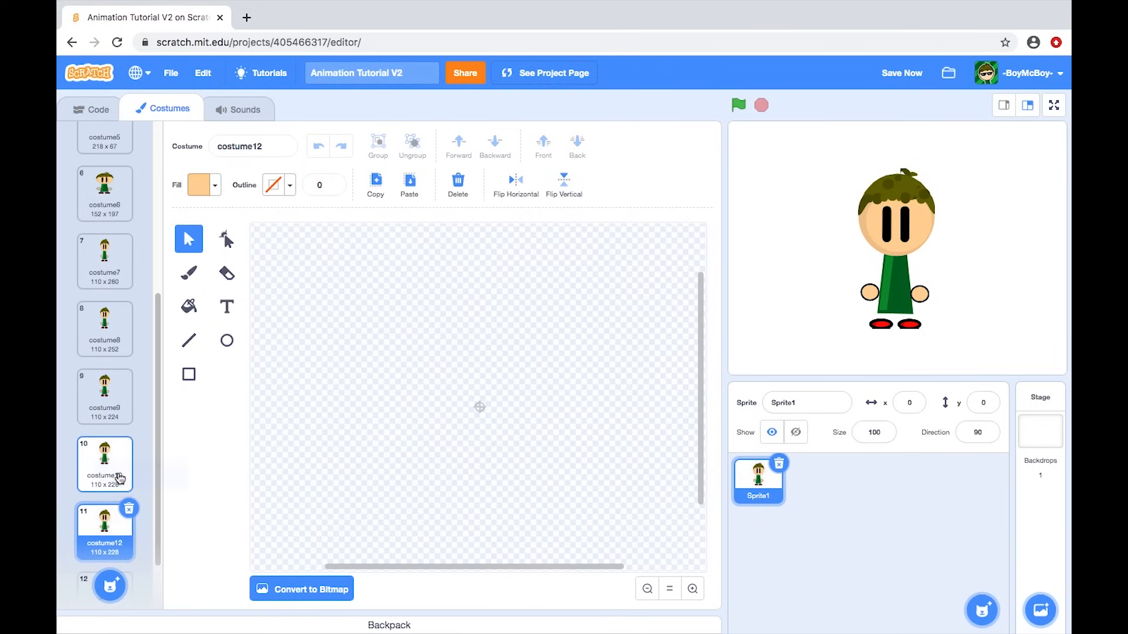
scroll(107, 468, down, 2)
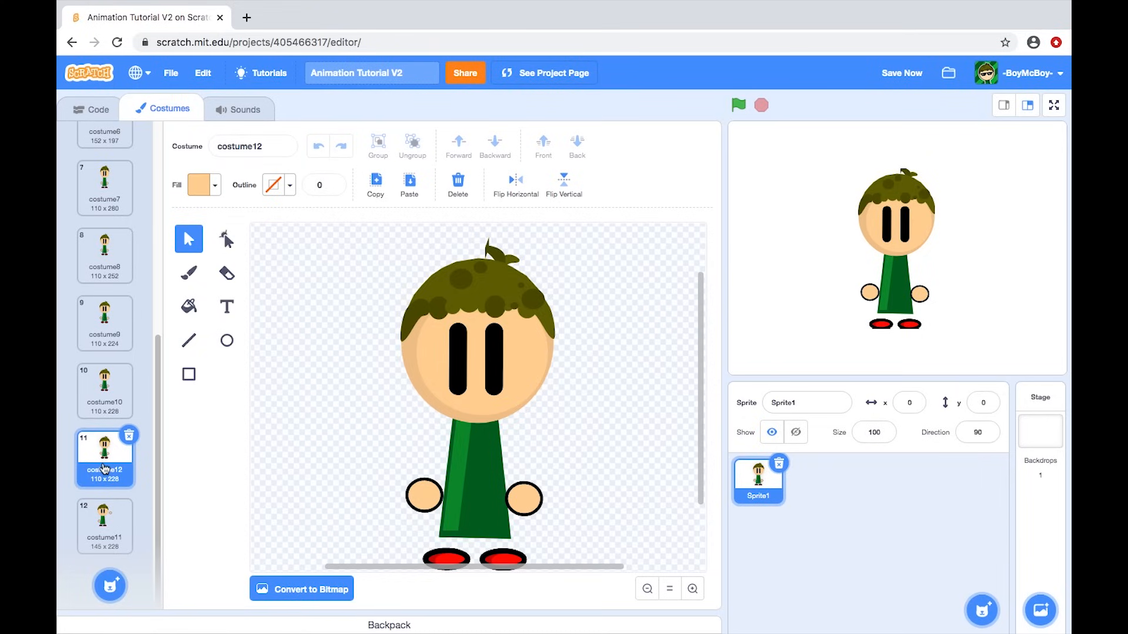
Step: Compare the standing costume12 with the raised-hand costume11, and delete costume11
click(103, 538)
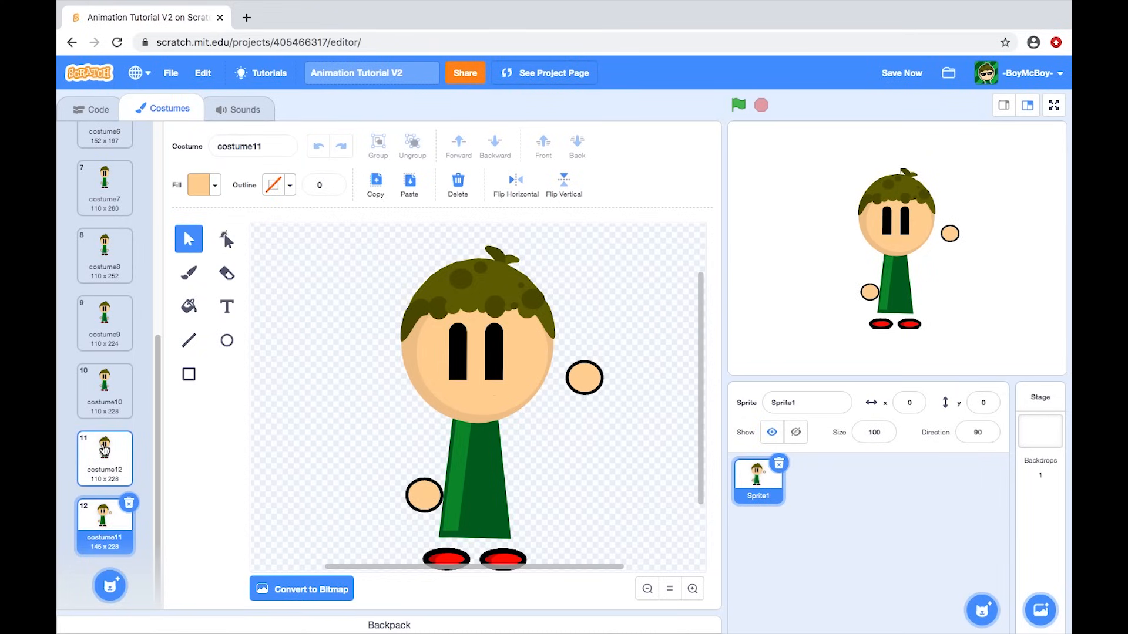
click(104, 450)
click(117, 520)
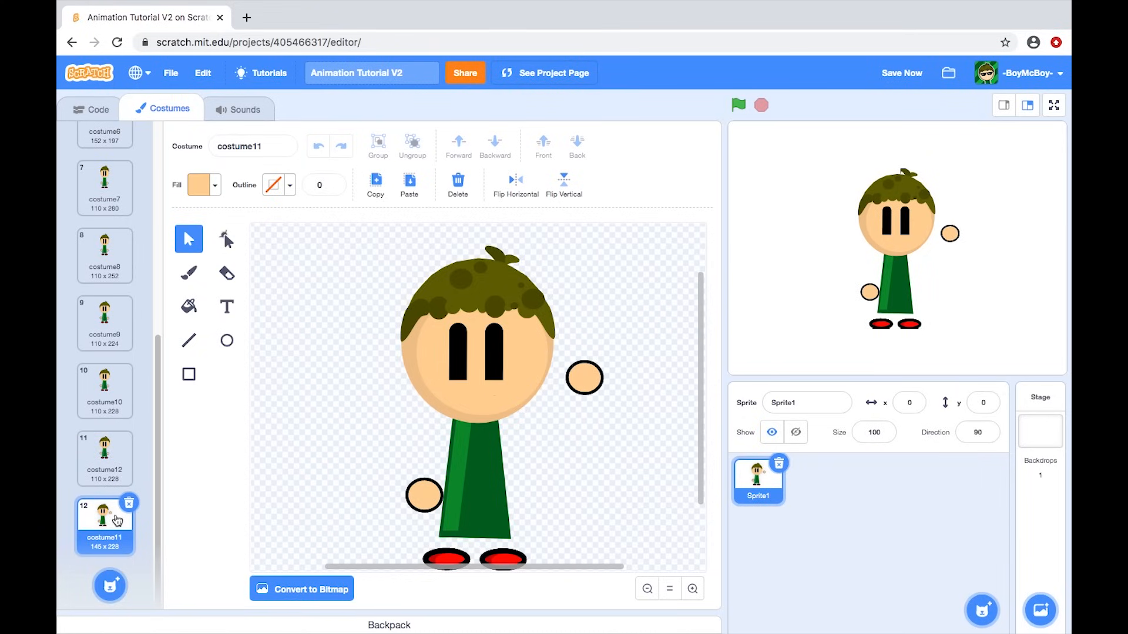
click(109, 464)
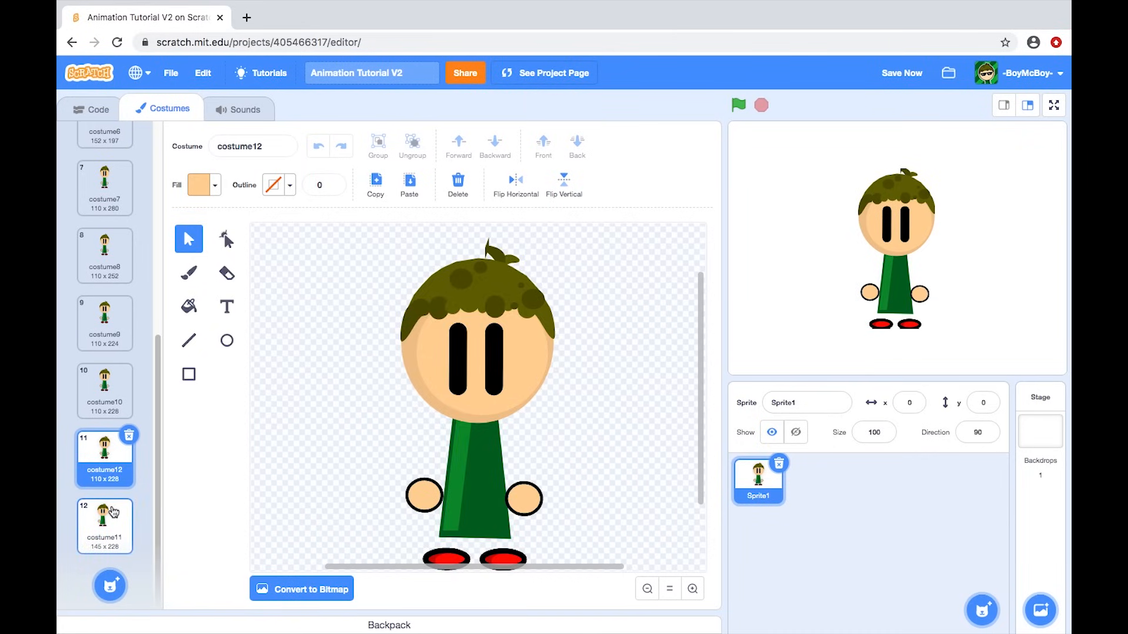
click(113, 512)
click(129, 504)
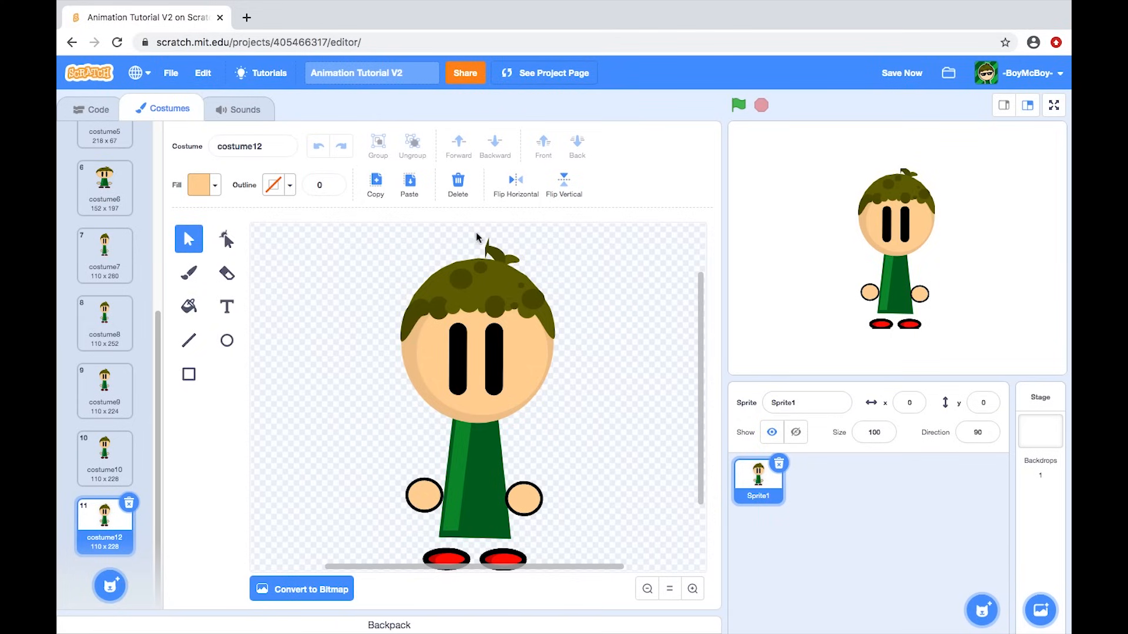
Step: Nudge the character's hand on the raised-hand side slightly up and outward in costume12
click(526, 501)
drag(526, 502, 529, 498)
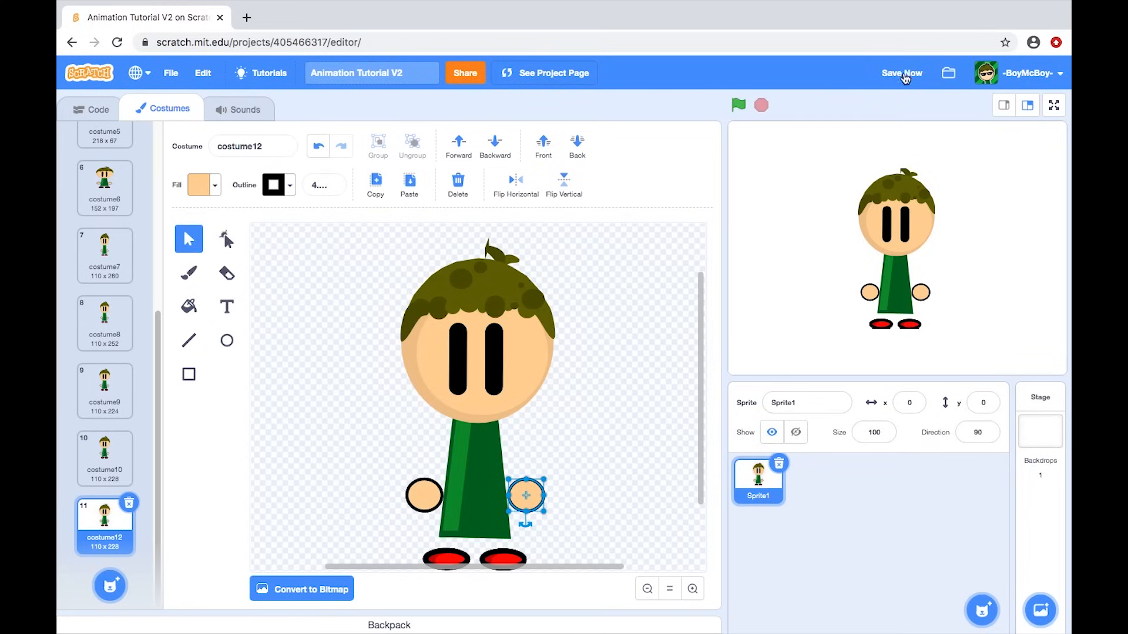
click(636, 291)
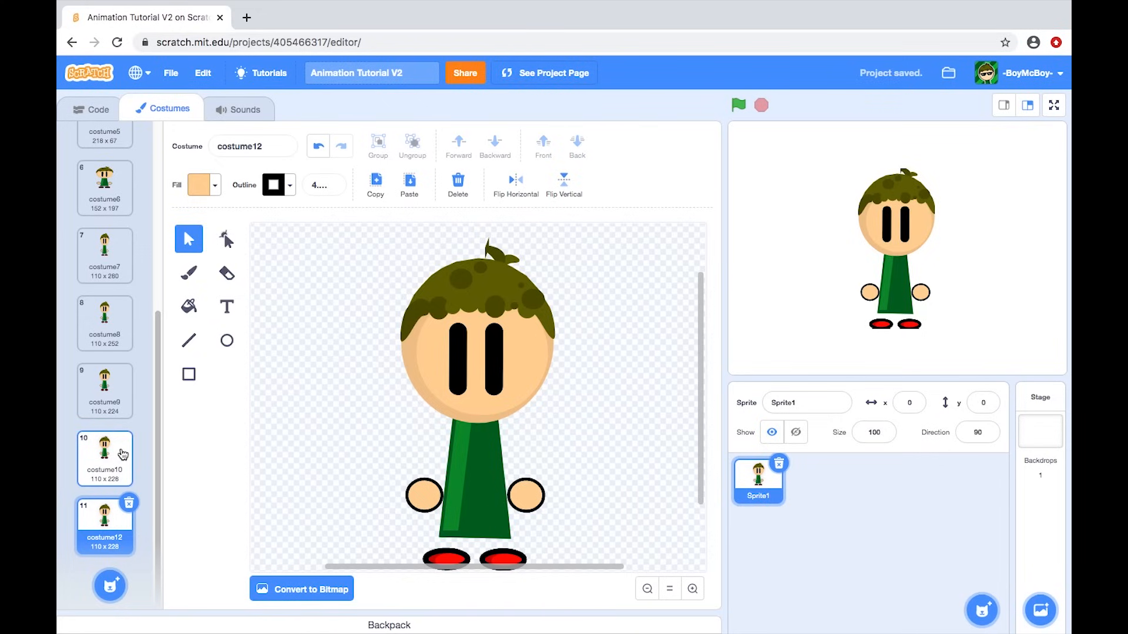
click(273, 186)
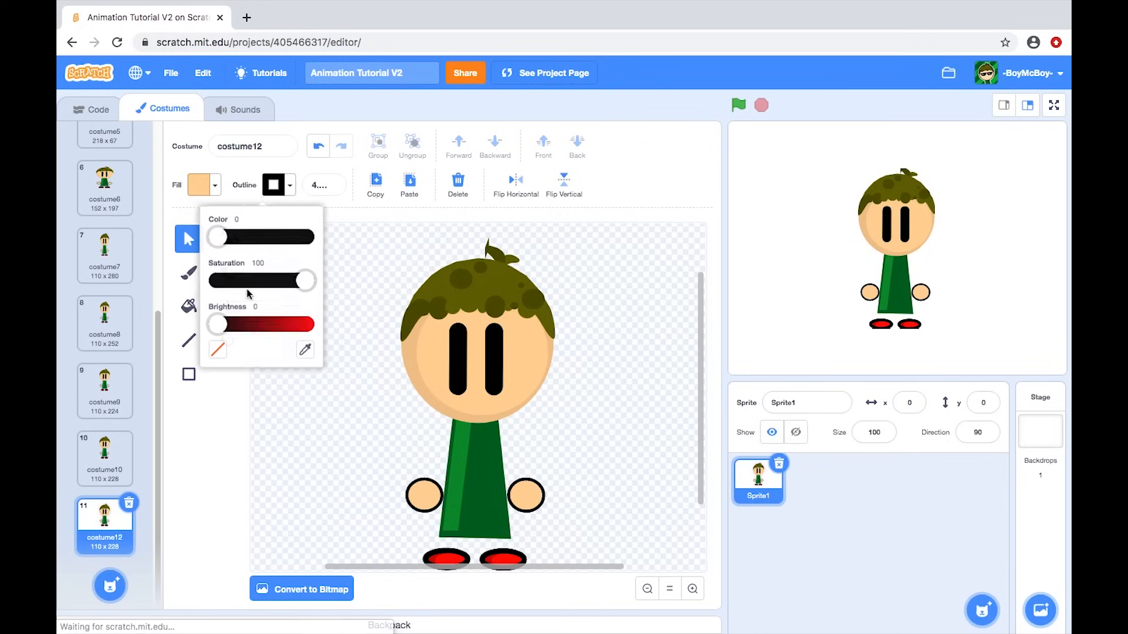
click(217, 350)
click(294, 407)
drag(447, 394, 456, 399)
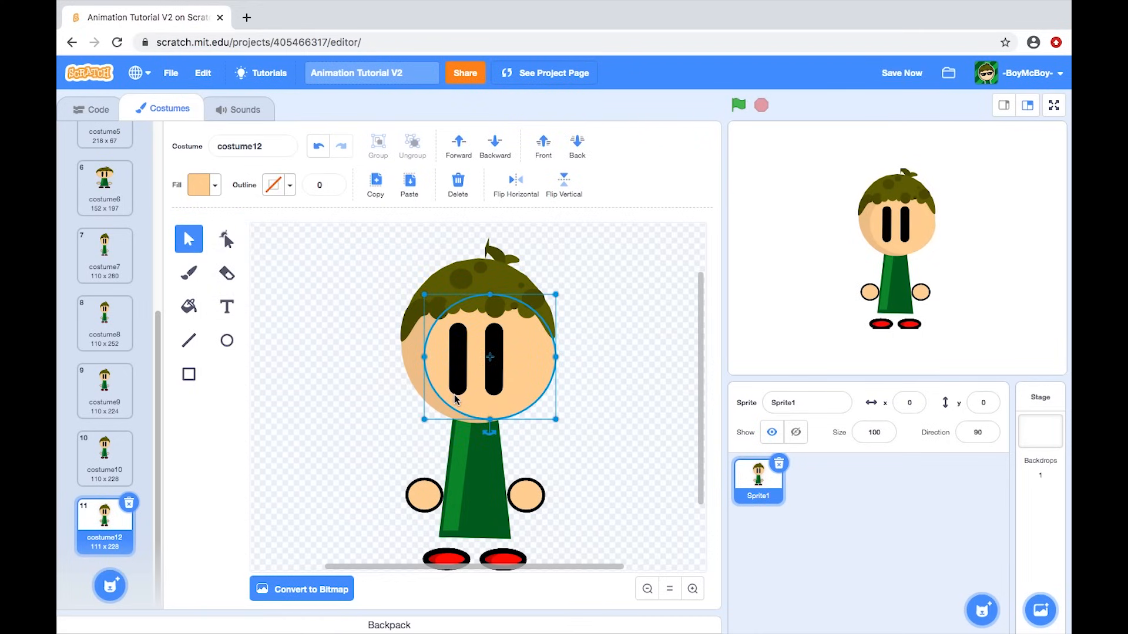
key(ctrl+z)
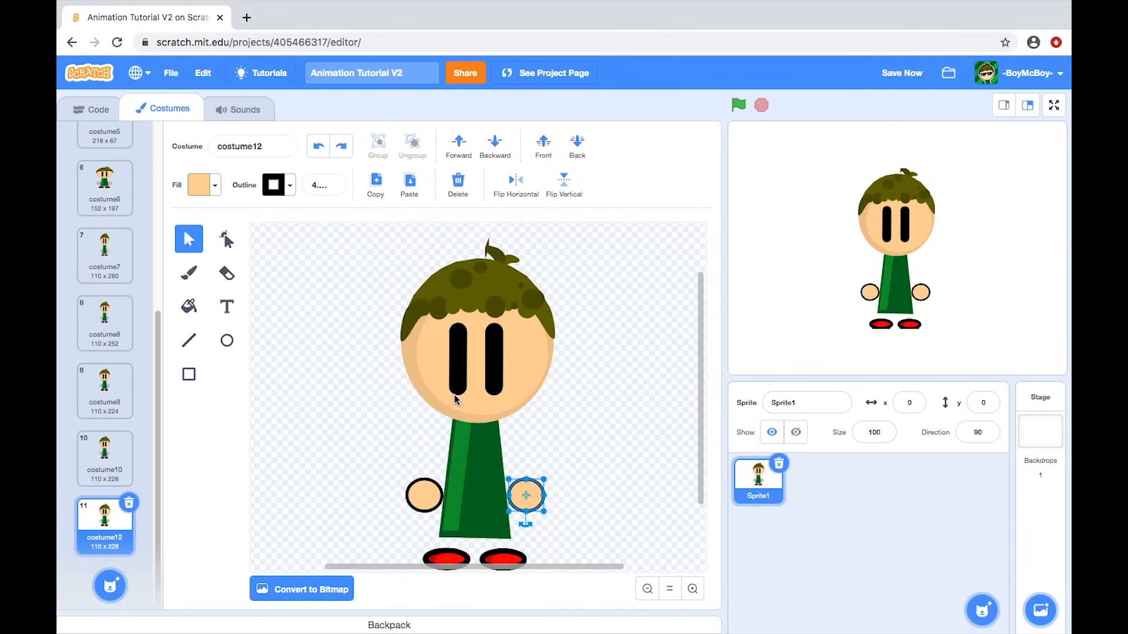
click(372, 415)
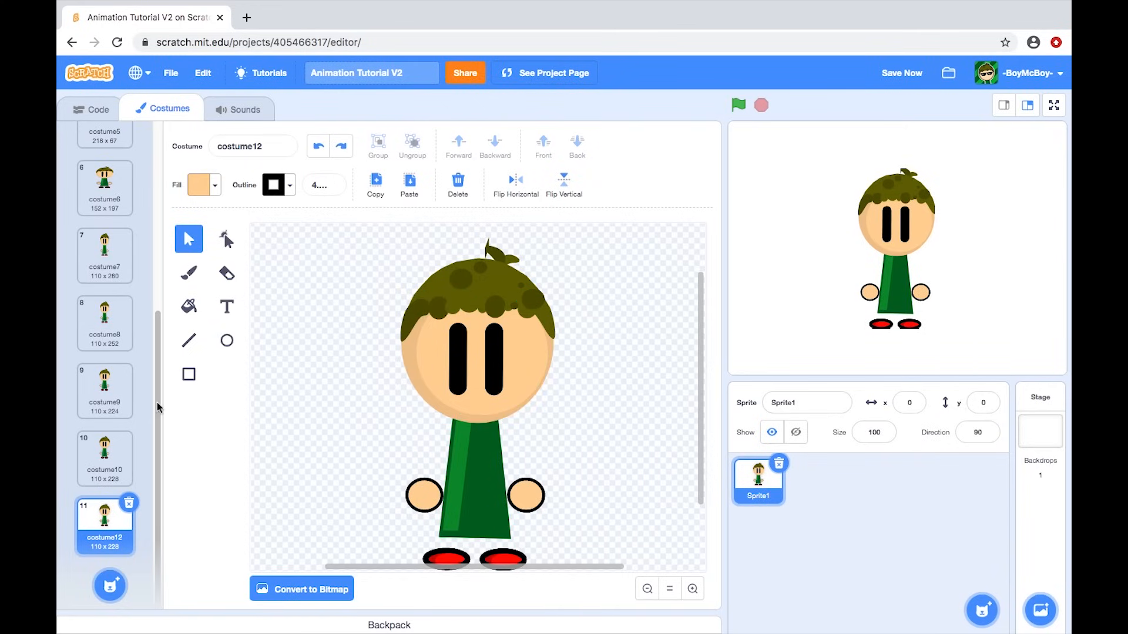
Step: Draw a thin skin-coloured rectangle without an outline over the lower ends of both eyes in costume12
click(189, 374)
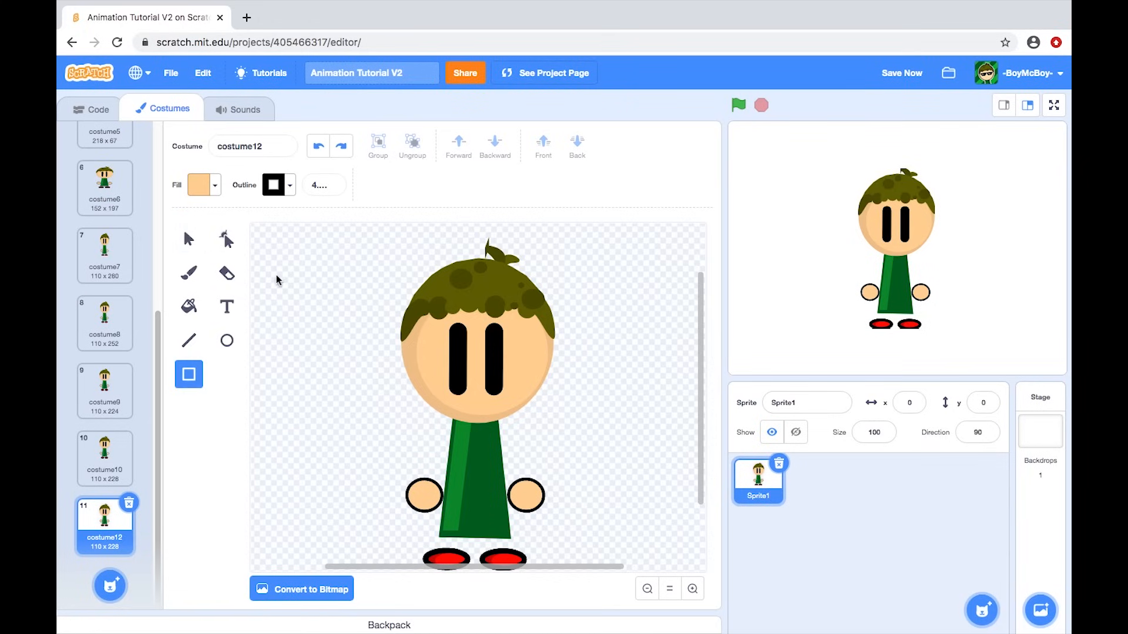
click(274, 187)
click(221, 349)
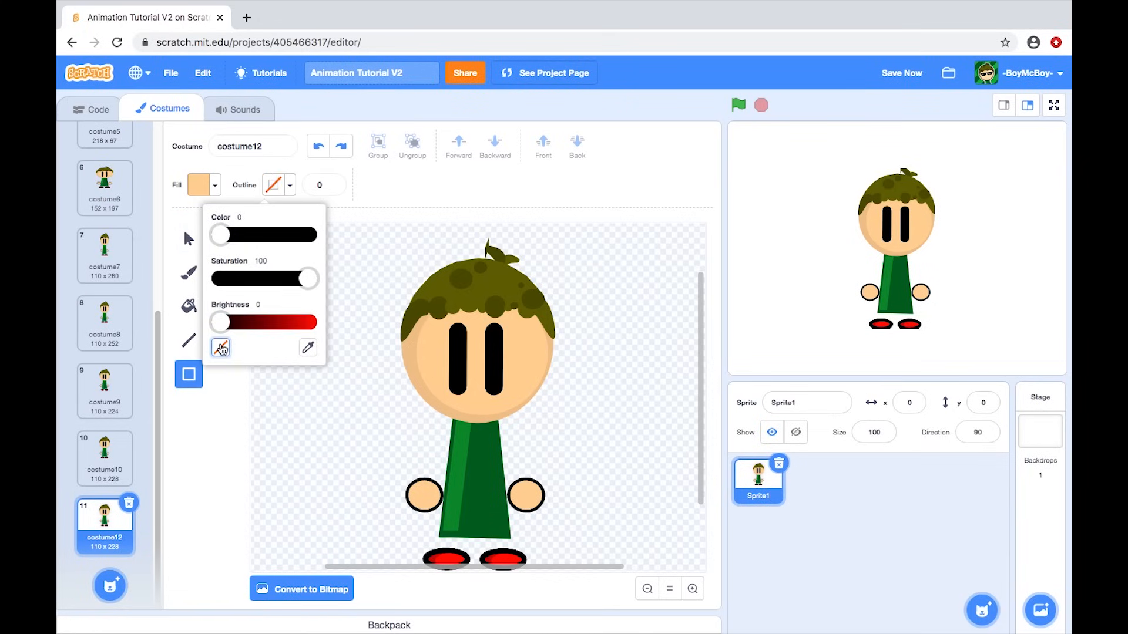
click(386, 270)
drag(445, 388, 505, 399)
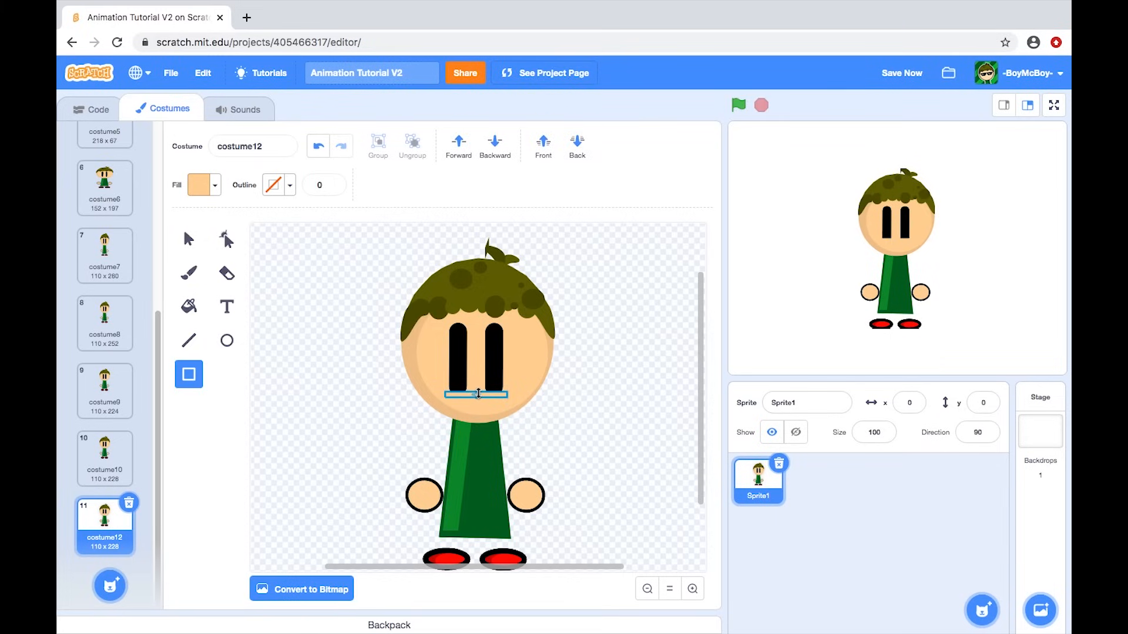
key(Delete)
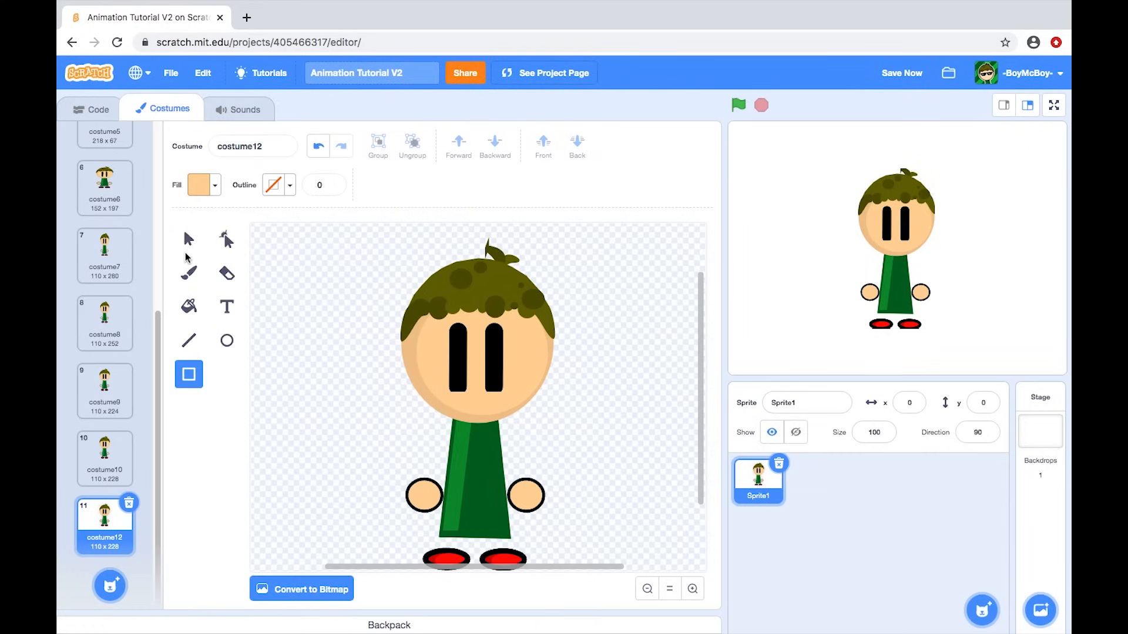
click(187, 241)
Step: Compare costume10 and costume12 repeatedly to check the small change in the hand and eyes
click(97, 486)
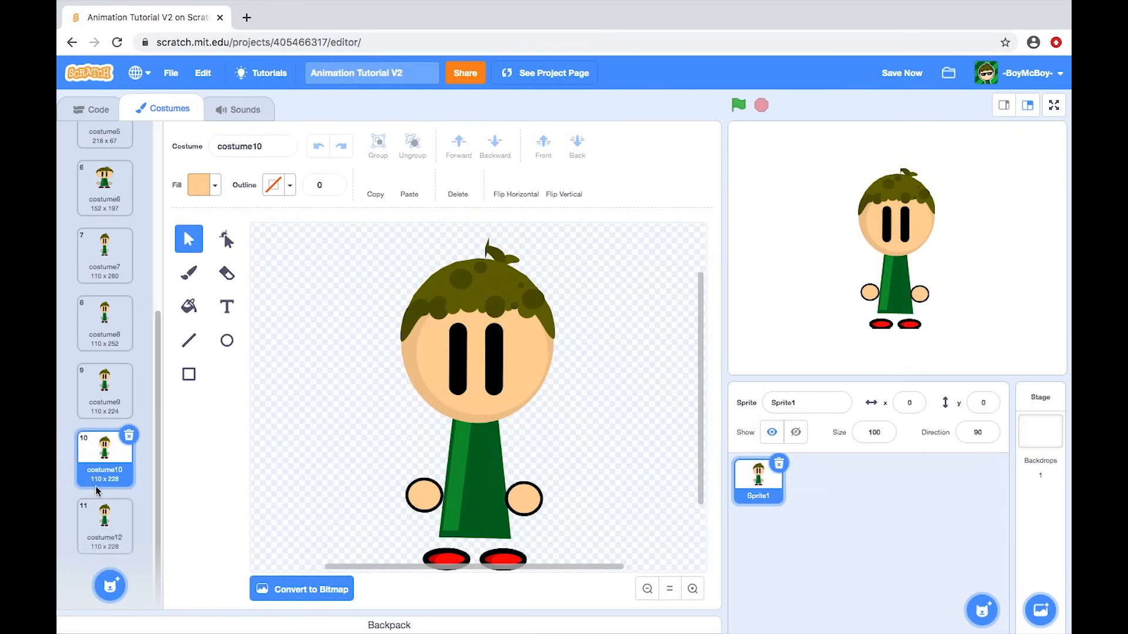
click(98, 516)
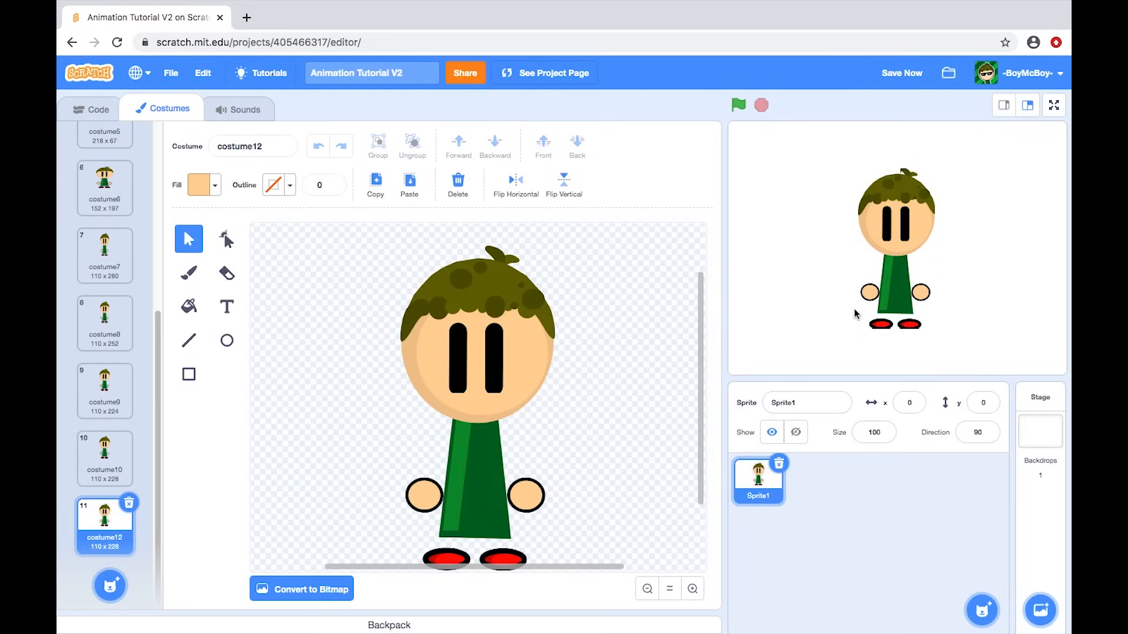
click(120, 478)
click(123, 501)
click(121, 478)
click(116, 500)
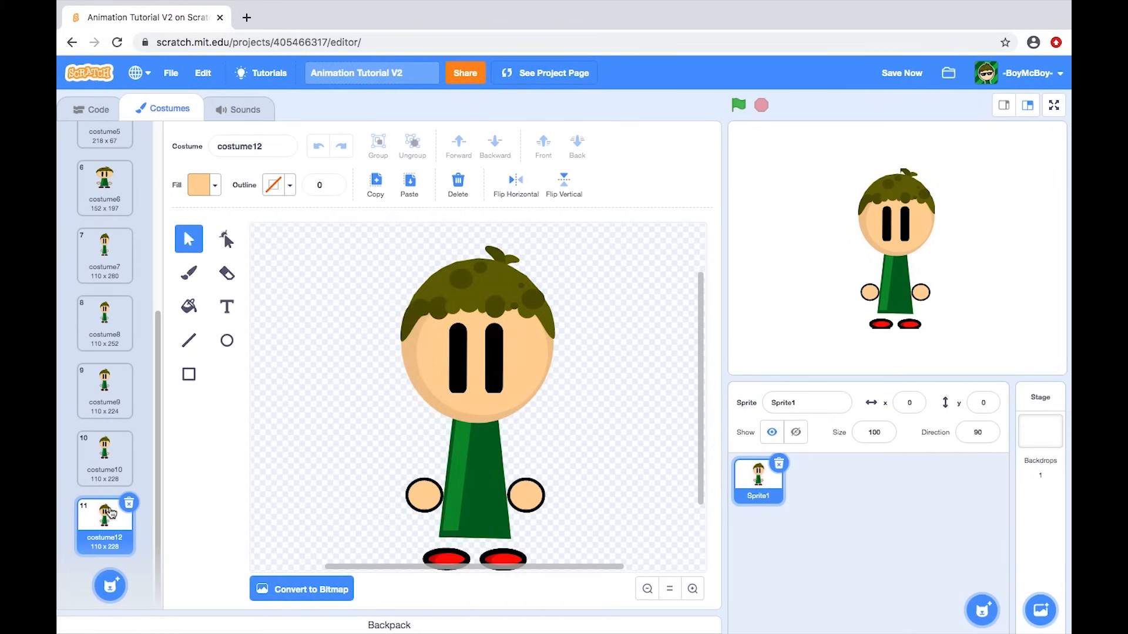
click(119, 465)
click(104, 513)
Step: Duplicate costume12, and in the copy move the hand on the raised-hand side up and outward and shorten the eyes slightly
right_click(96, 512)
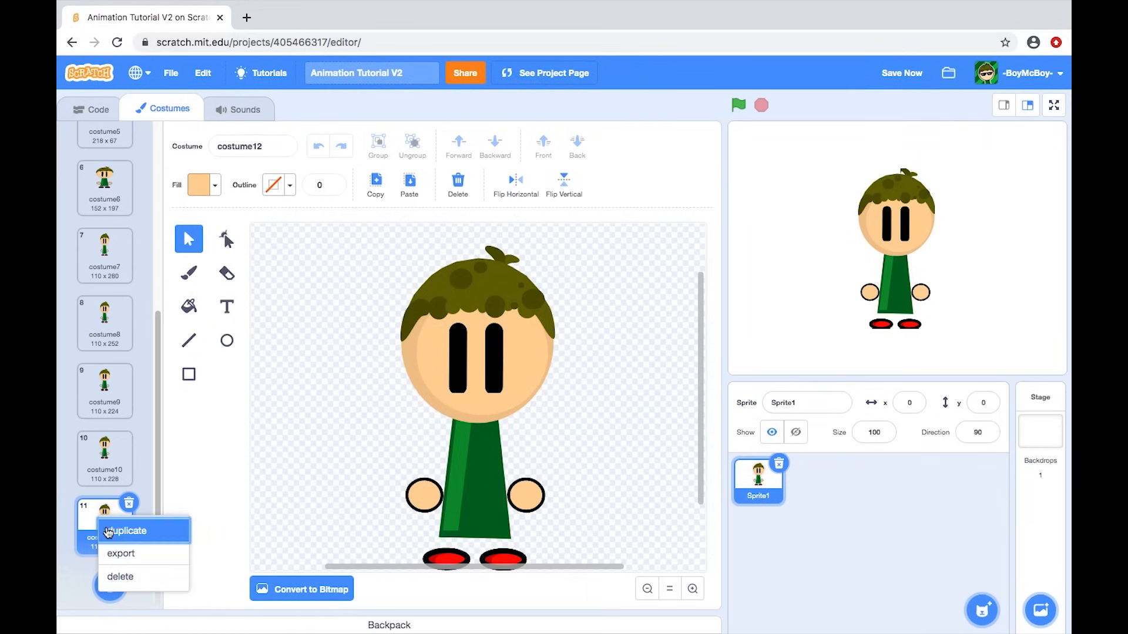
click(117, 528)
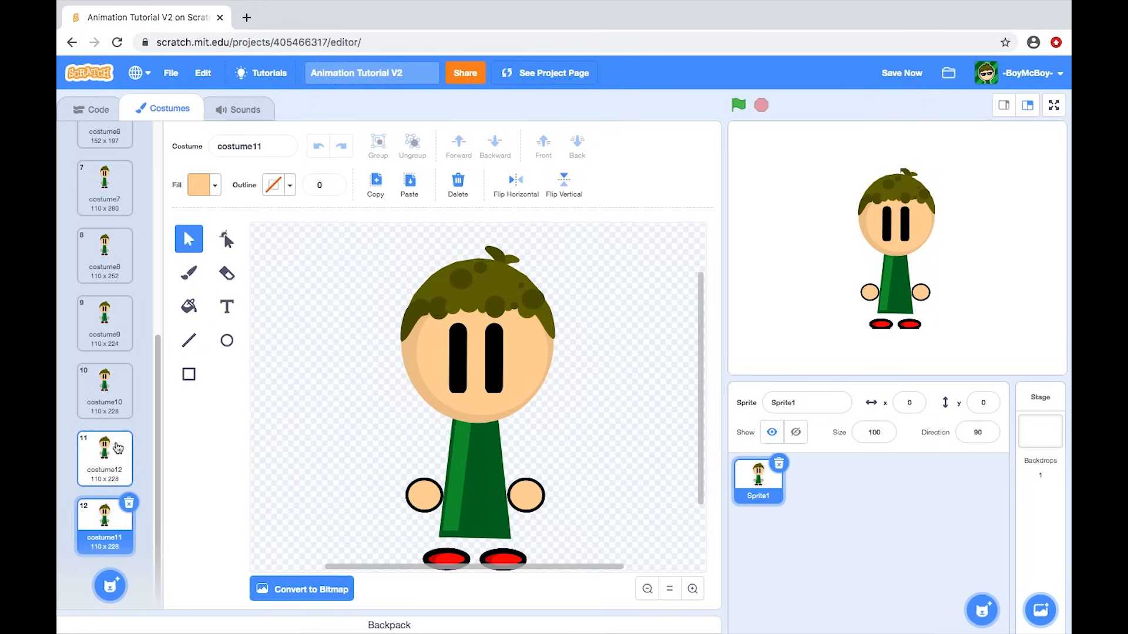
drag(526, 494, 544, 475)
click(104, 397)
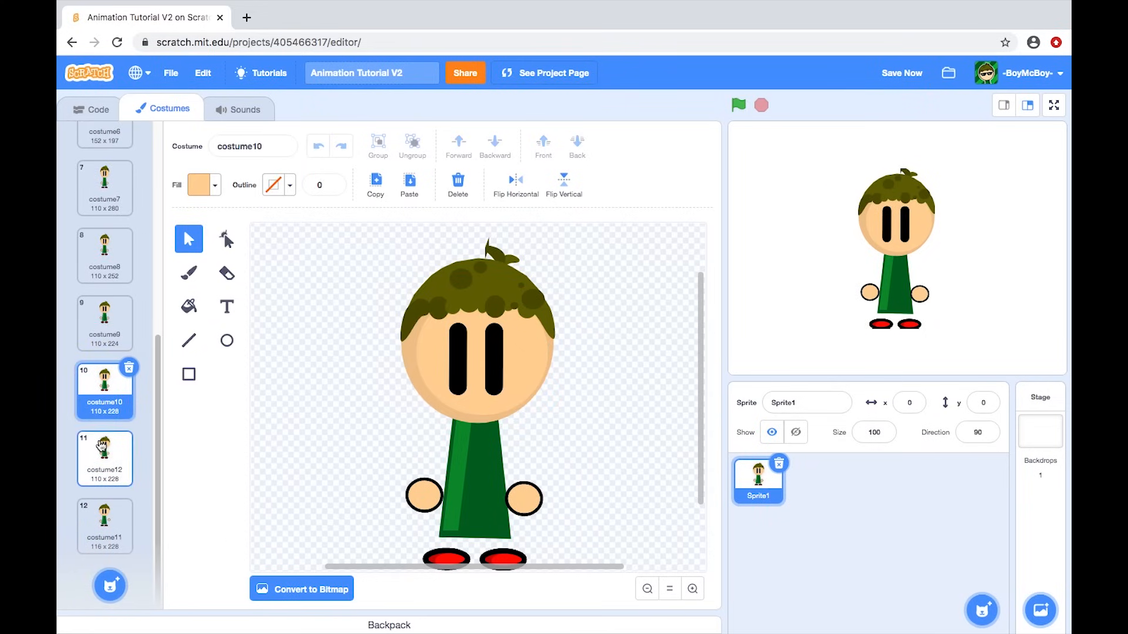
click(109, 518)
scroll(111, 484, up, 2)
scroll(109, 485, down, 2)
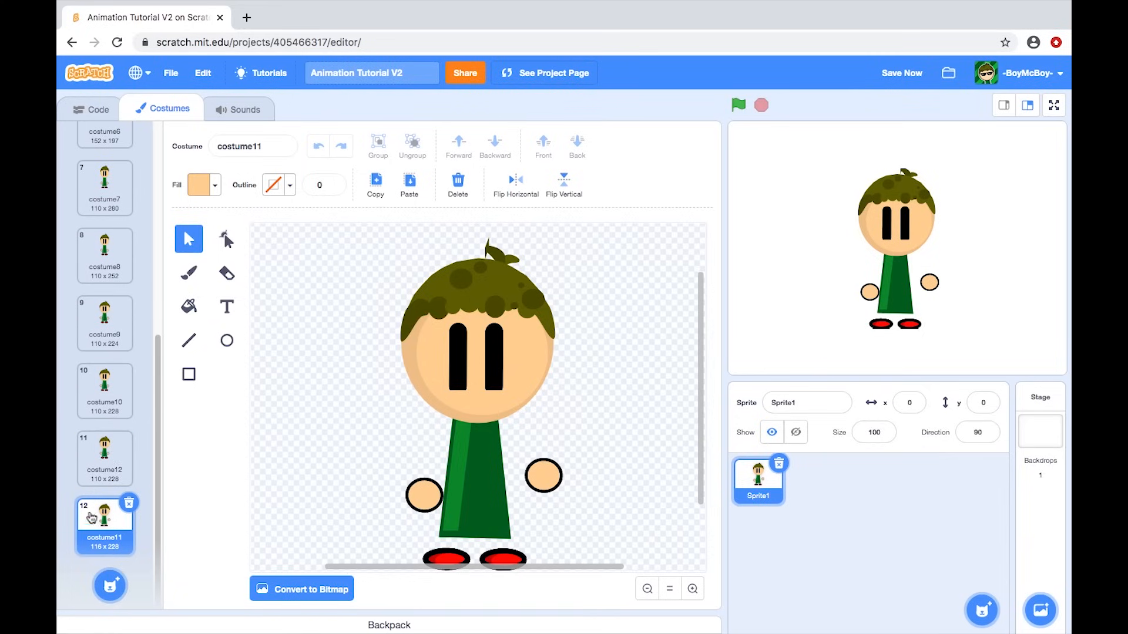
Step: Duplicate costume11, and in the copy shift the eye cover up and move the hand much farther up and outward
right_click(95, 522)
click(119, 533)
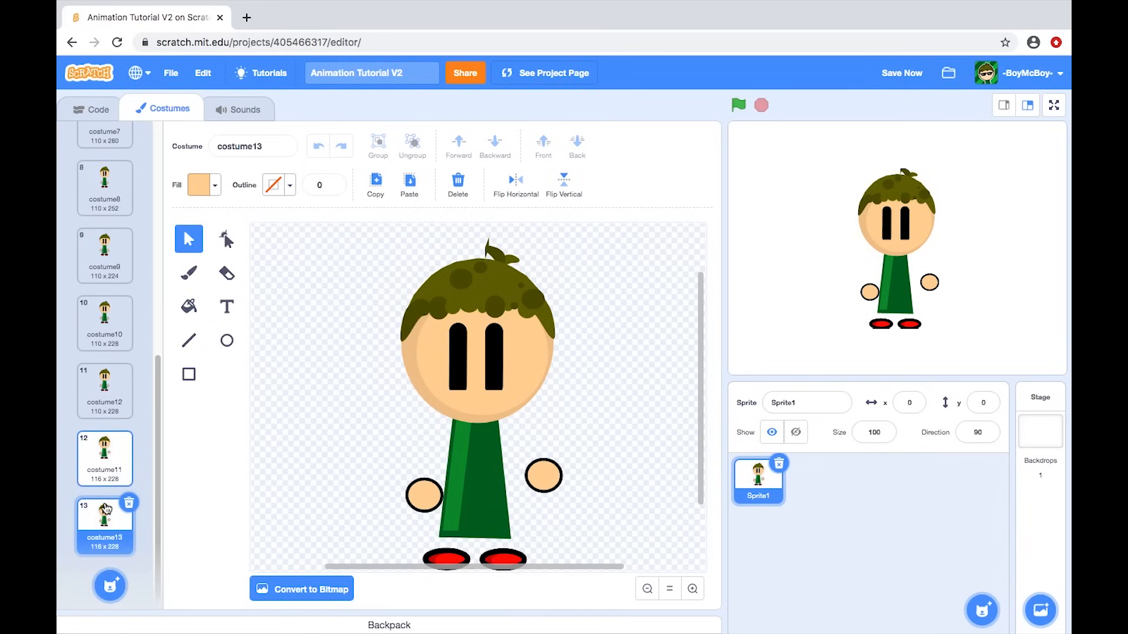
click(482, 396)
drag(477, 390, 478, 382)
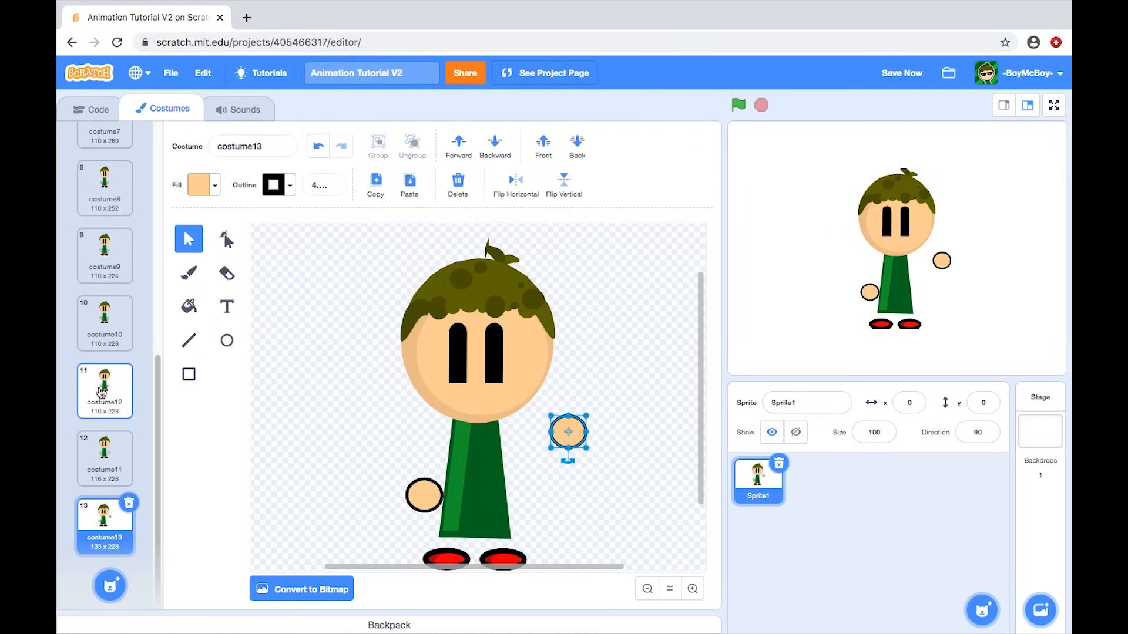
click(104, 388)
click(99, 459)
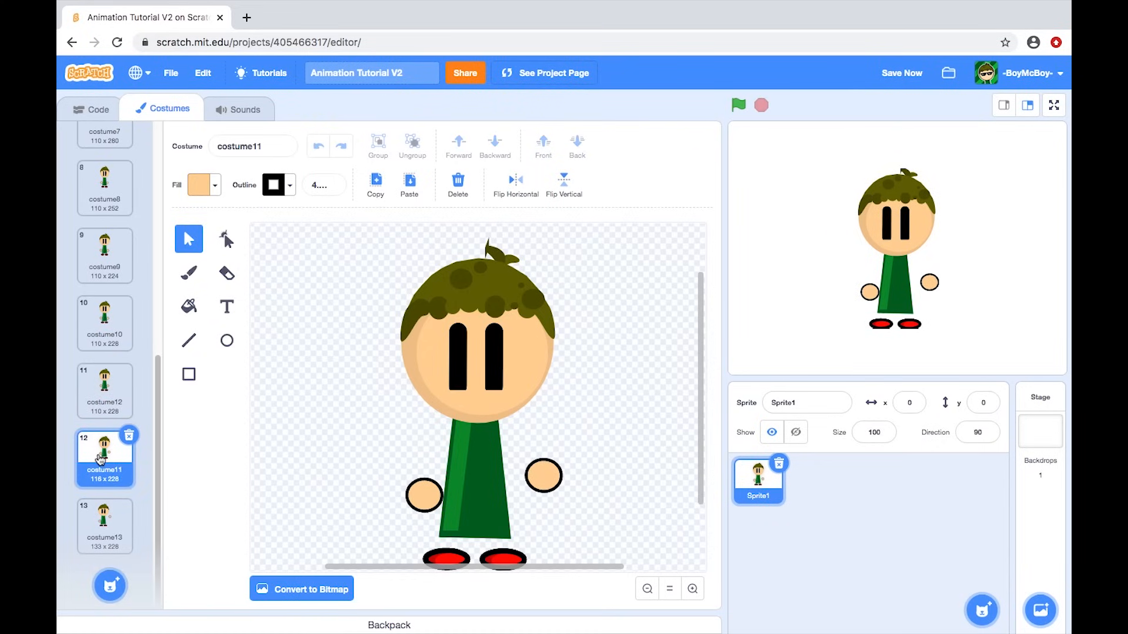
click(110, 515)
Step: Duplicate costume13, and in the copy shorten the eyes a little more and raise the hand to just below the head's side
right_click(98, 520)
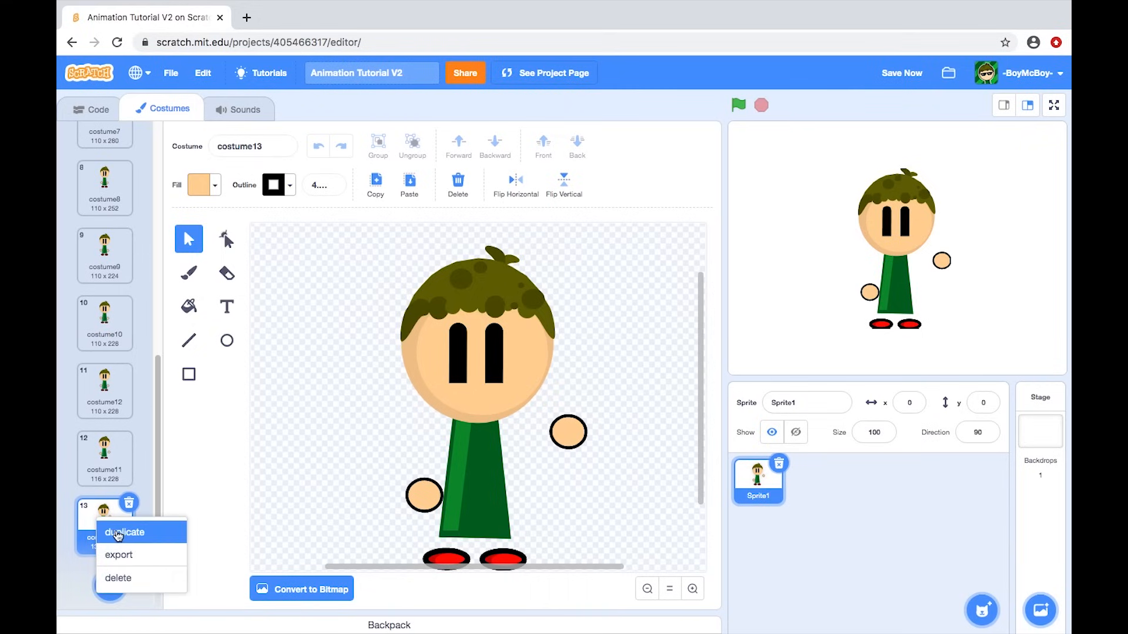
click(118, 533)
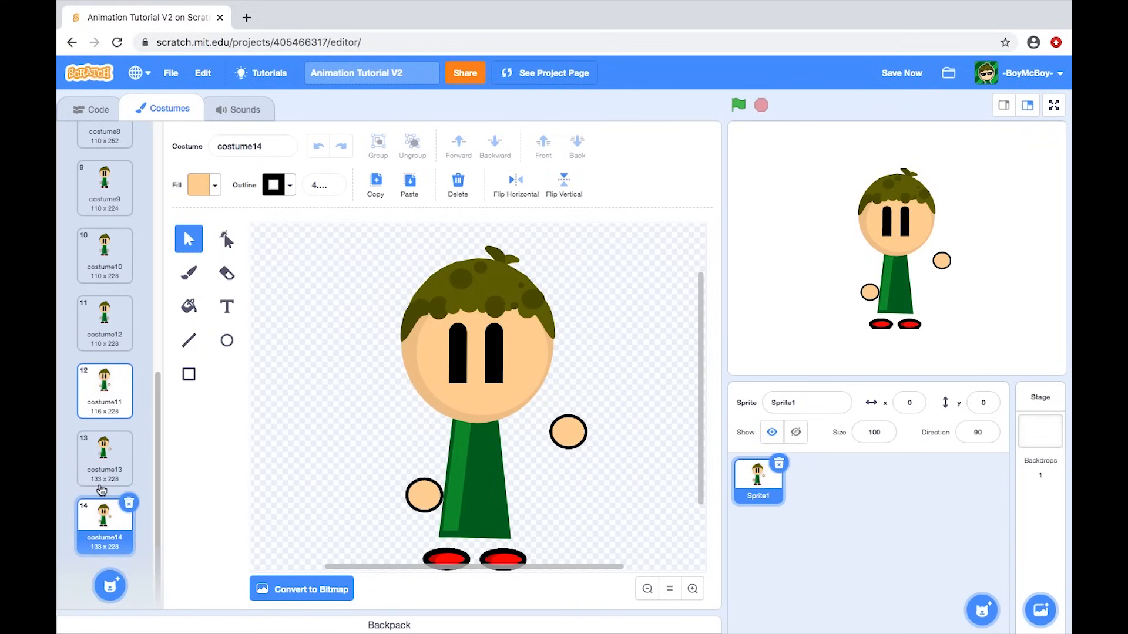
click(478, 390)
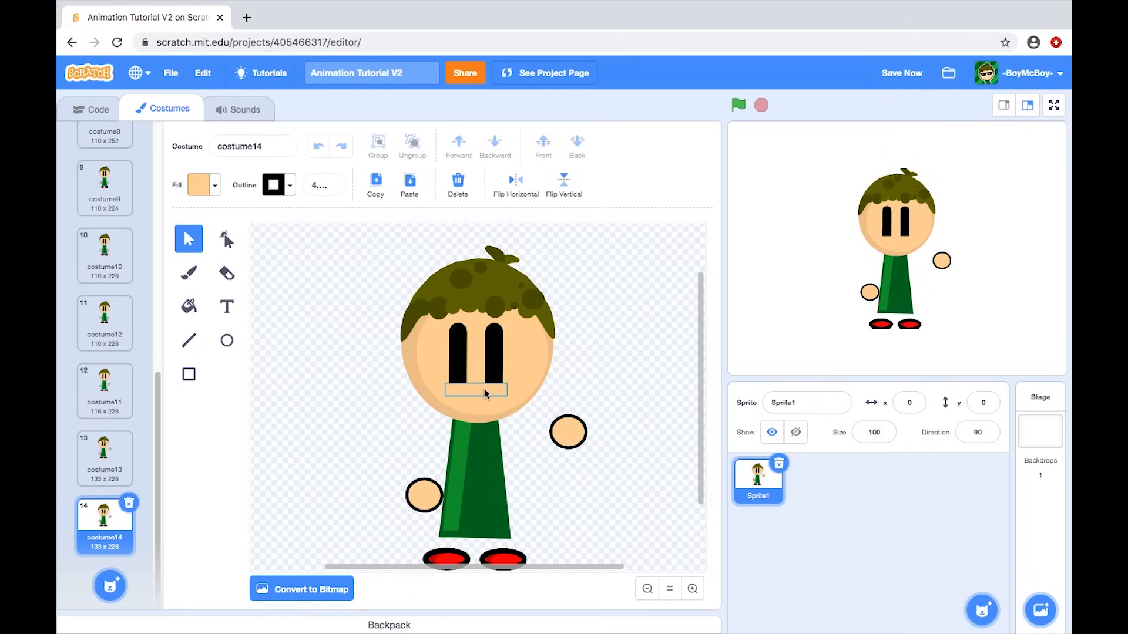
drag(476, 385, 477, 379)
click(574, 432)
drag(573, 432, 578, 410)
Step: Duplicate costume14, raise the hand slightly beside the head in the copy, and review the hand-raise costumes in order
right_click(106, 514)
click(119, 527)
click(577, 408)
drag(578, 409, 581, 395)
click(617, 372)
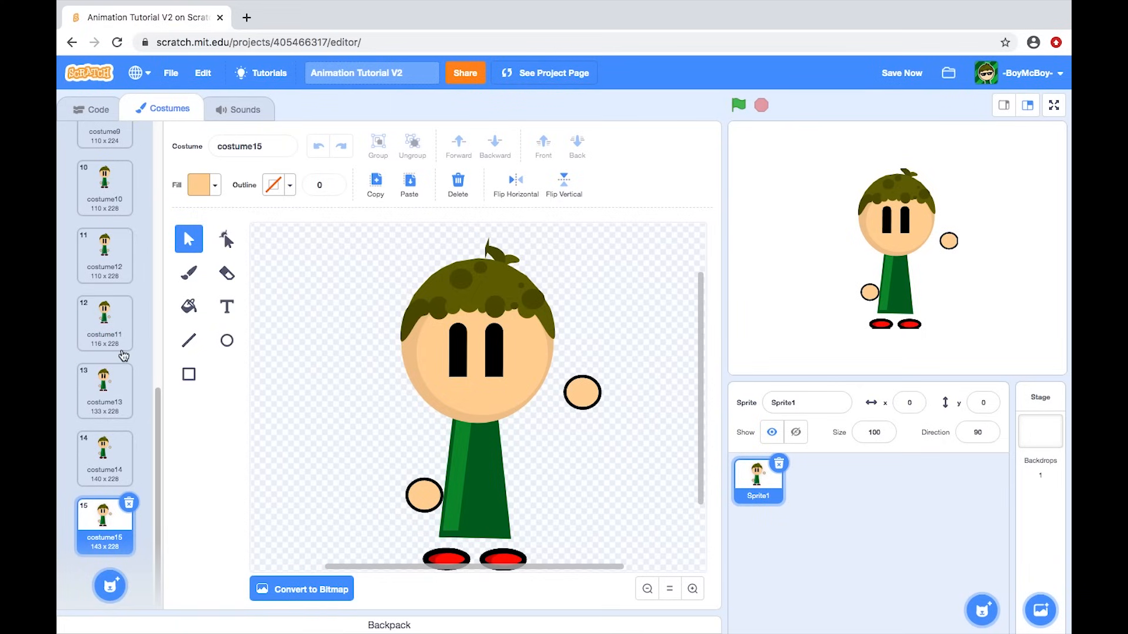
click(108, 311)
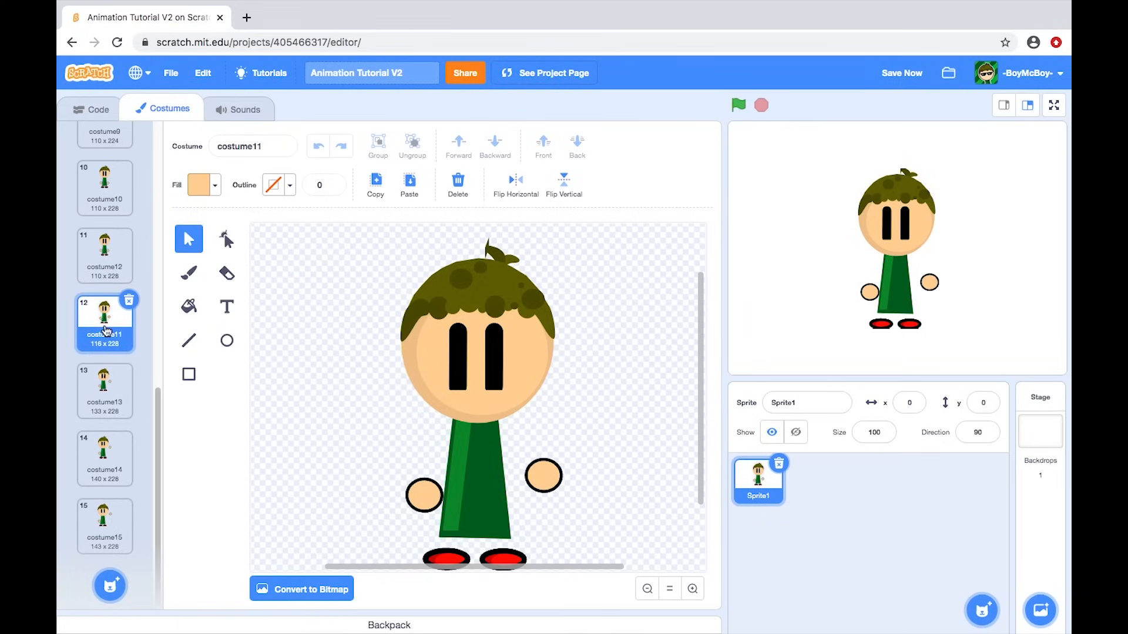
click(113, 438)
click(113, 491)
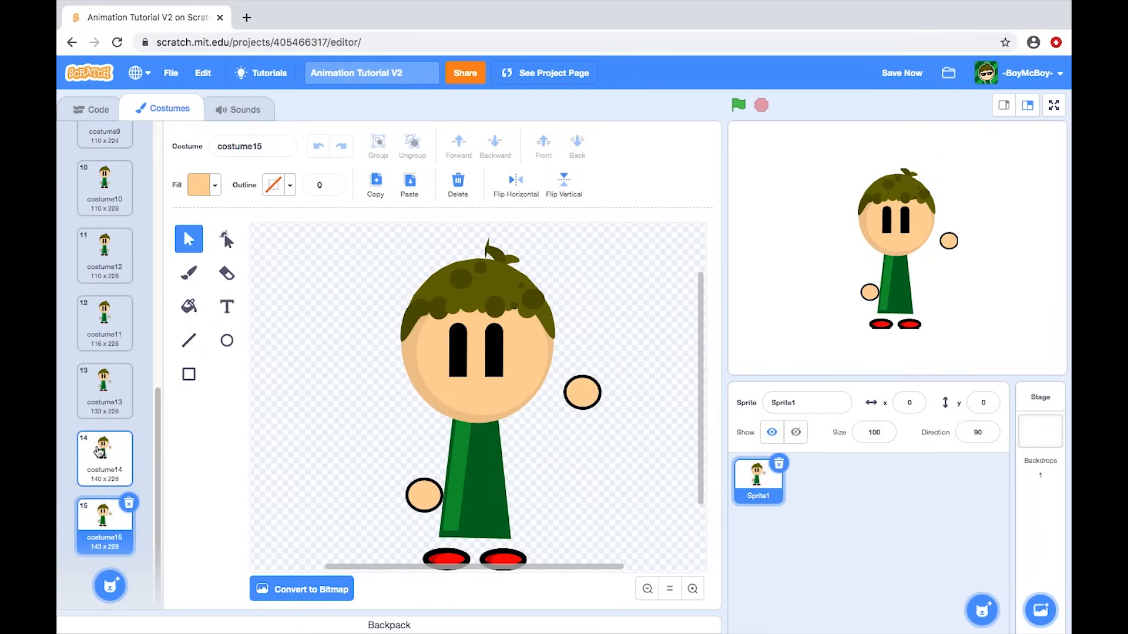
Step: Duplicate costume15, nudge the hand up very slightly in the copy, and compare the two costumes
right_click(96, 507)
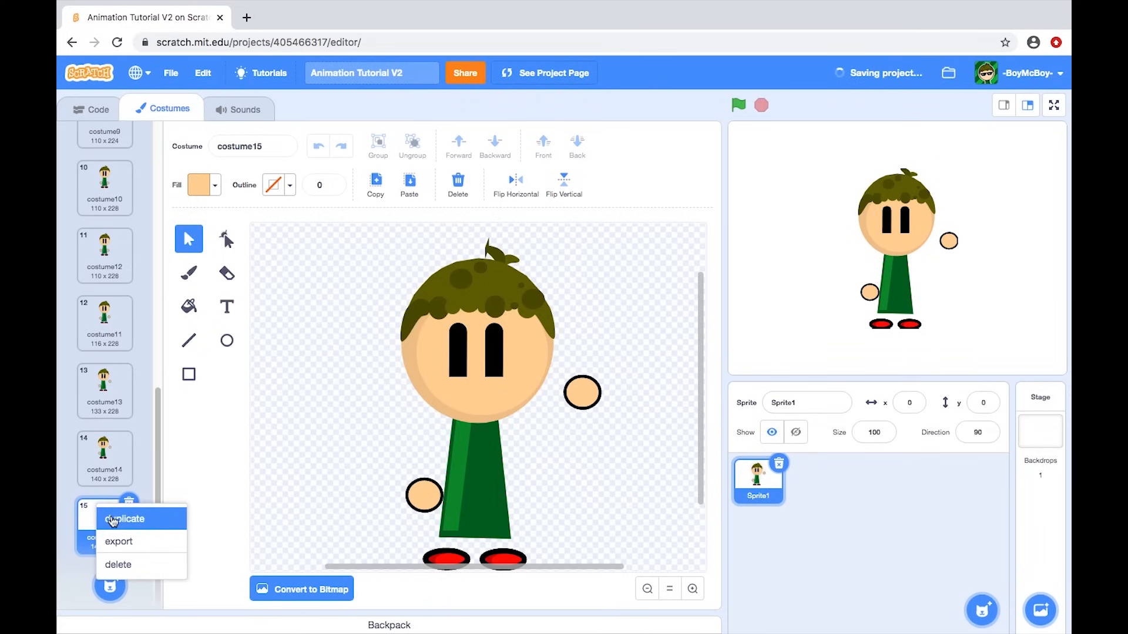
click(114, 518)
drag(582, 393, 582, 391)
click(549, 459)
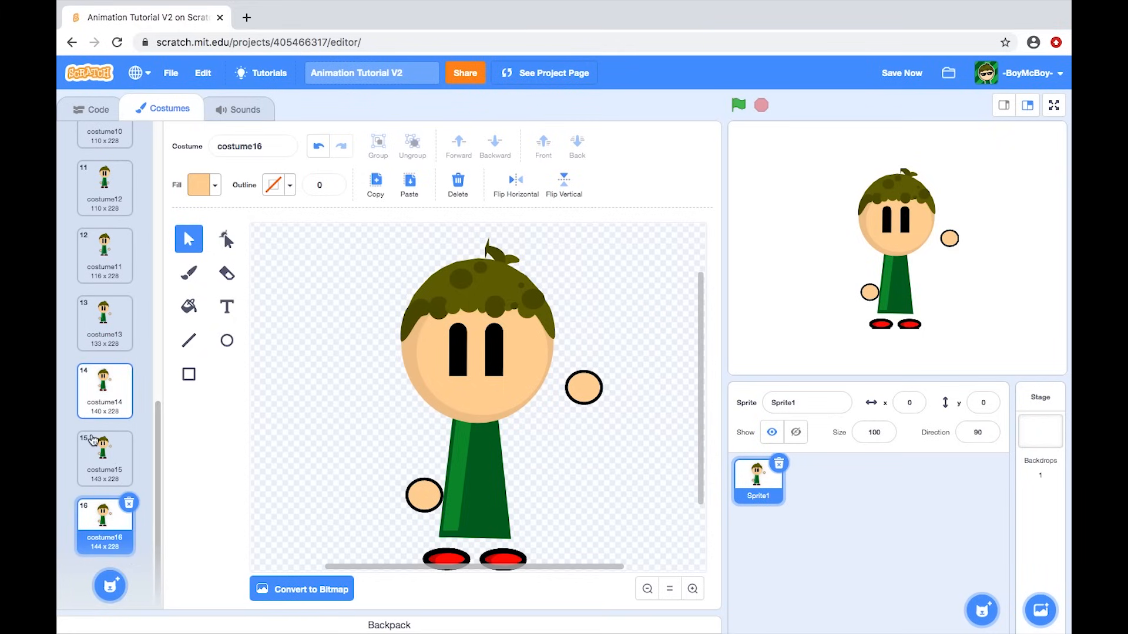
click(92, 461)
click(94, 516)
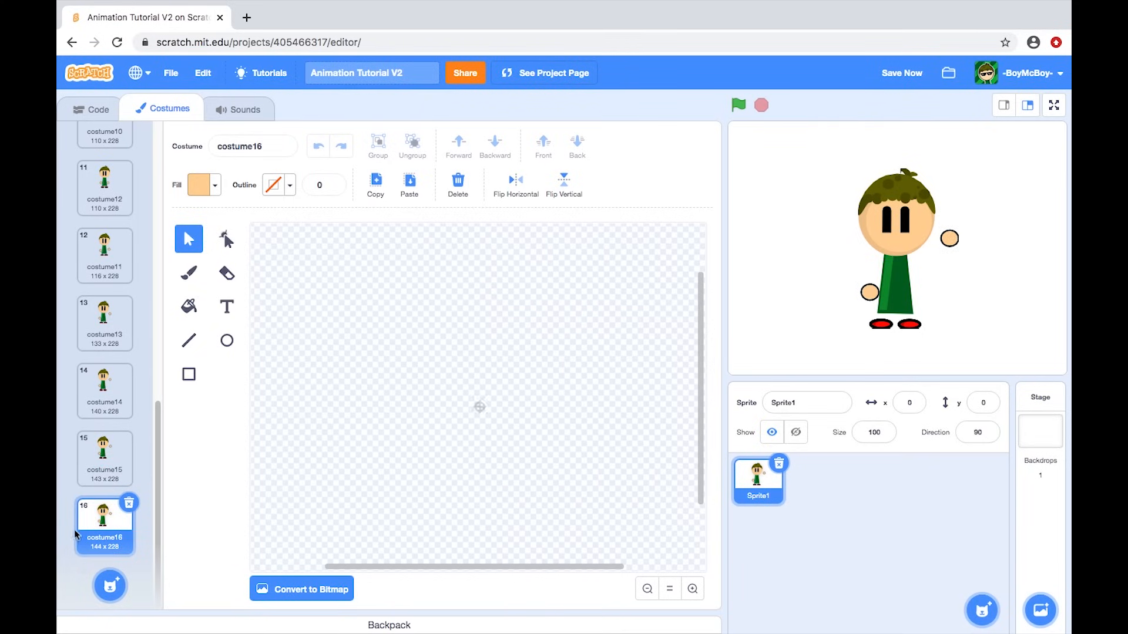
Step: Duplicate the wait and repeat-until blocks below the first loop, setting the wait to .5 seconds and the ending costume number to 16
click(98, 112)
right_click(297, 279)
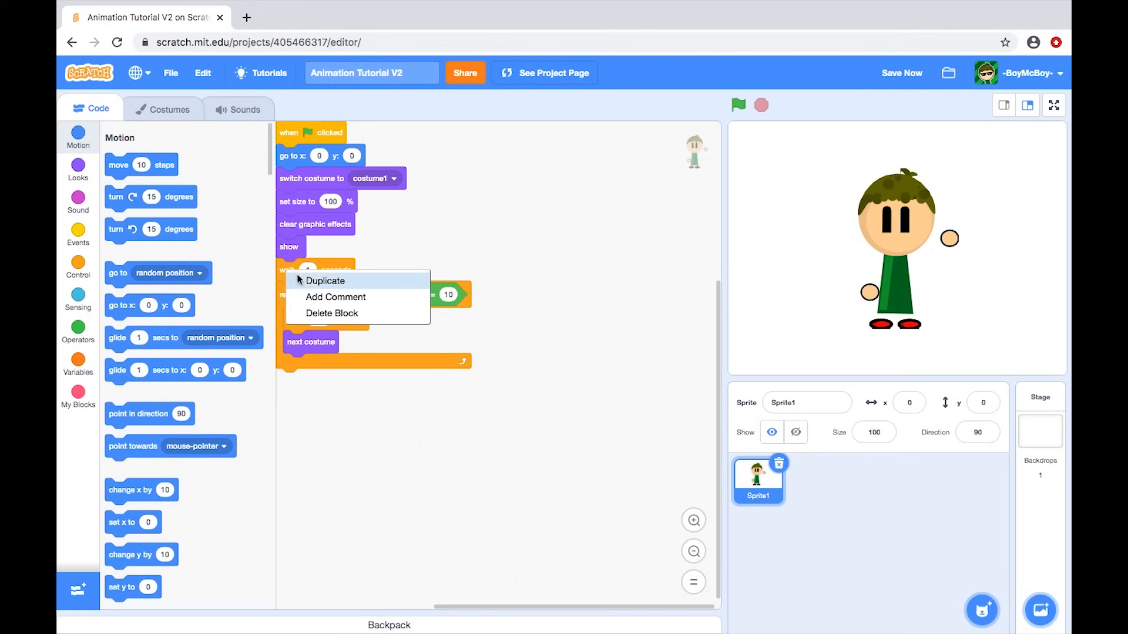
click(307, 282)
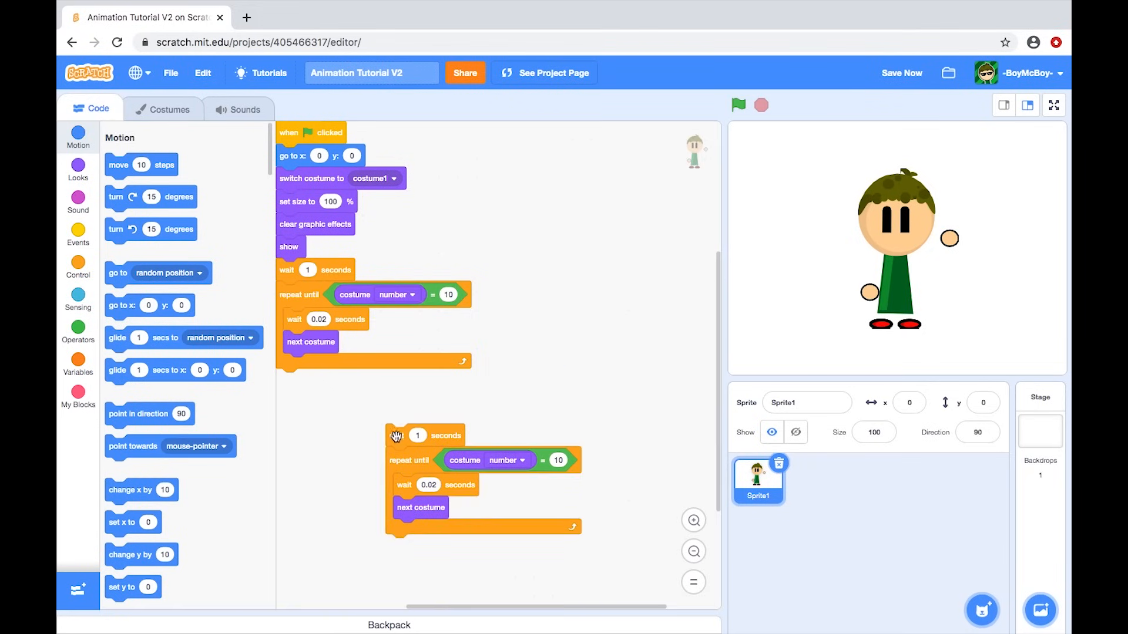
click(297, 383)
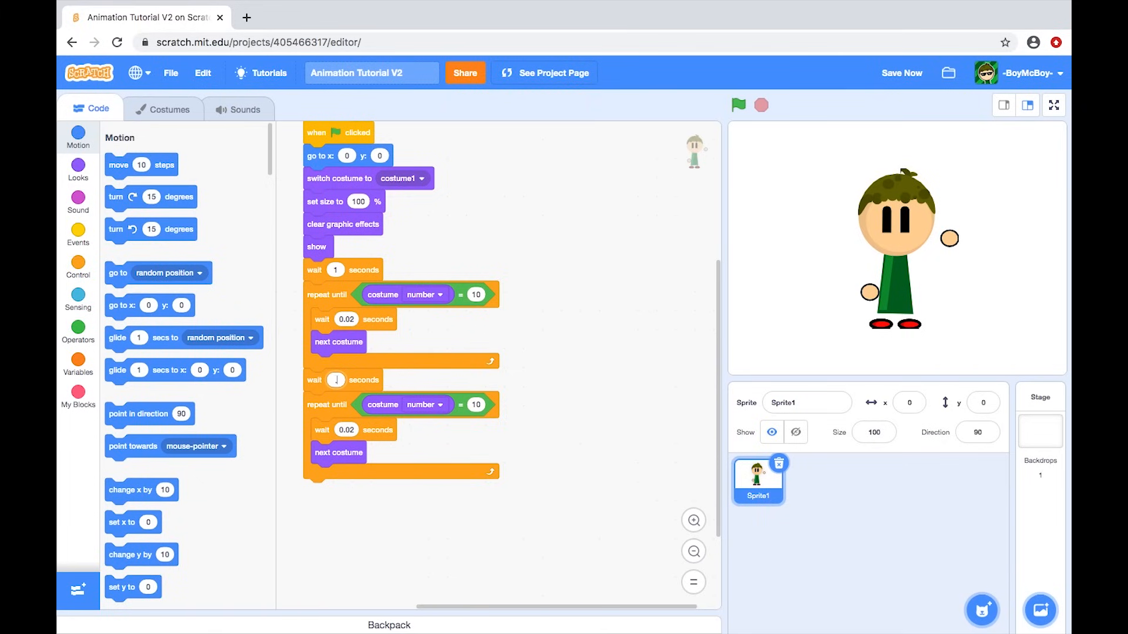
click(481, 404)
click(558, 422)
Step: Save the project and play the whole animation twice
click(898, 73)
click(737, 106)
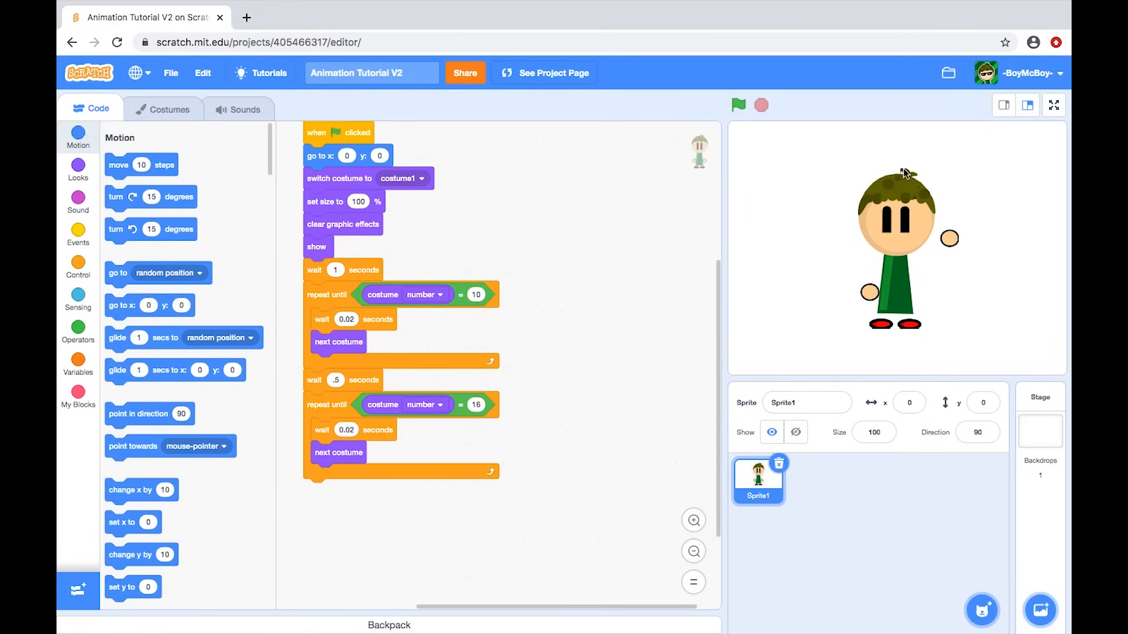
click(738, 107)
Step: Duplicate costume16 at the end of the costume list and save the project
click(187, 115)
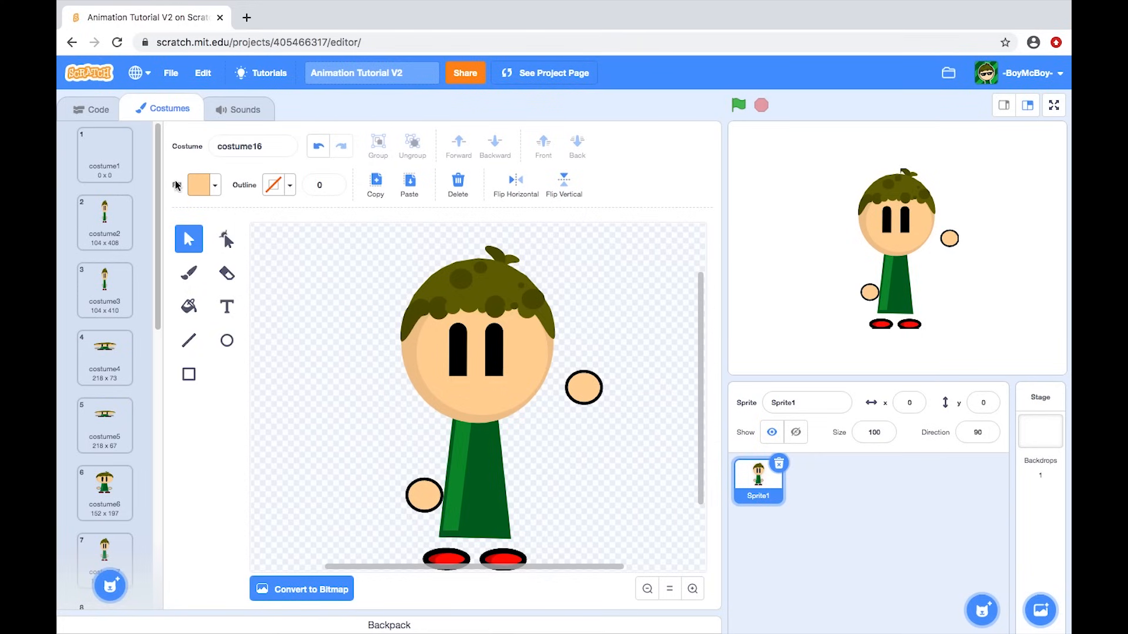
scroll(114, 322, down, 10)
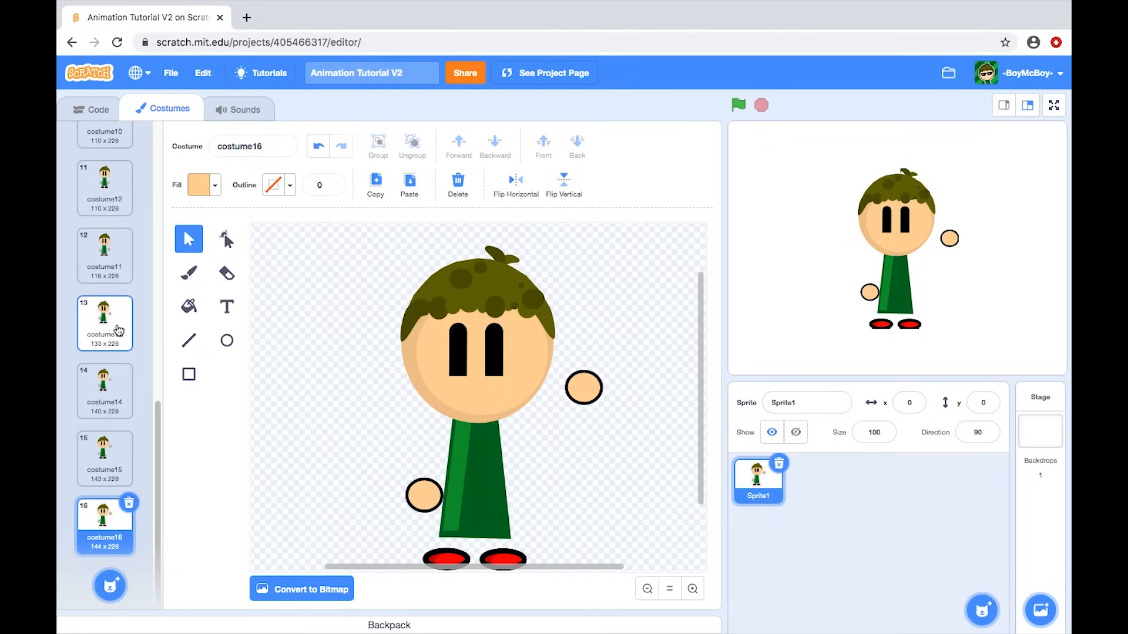
click(648, 589)
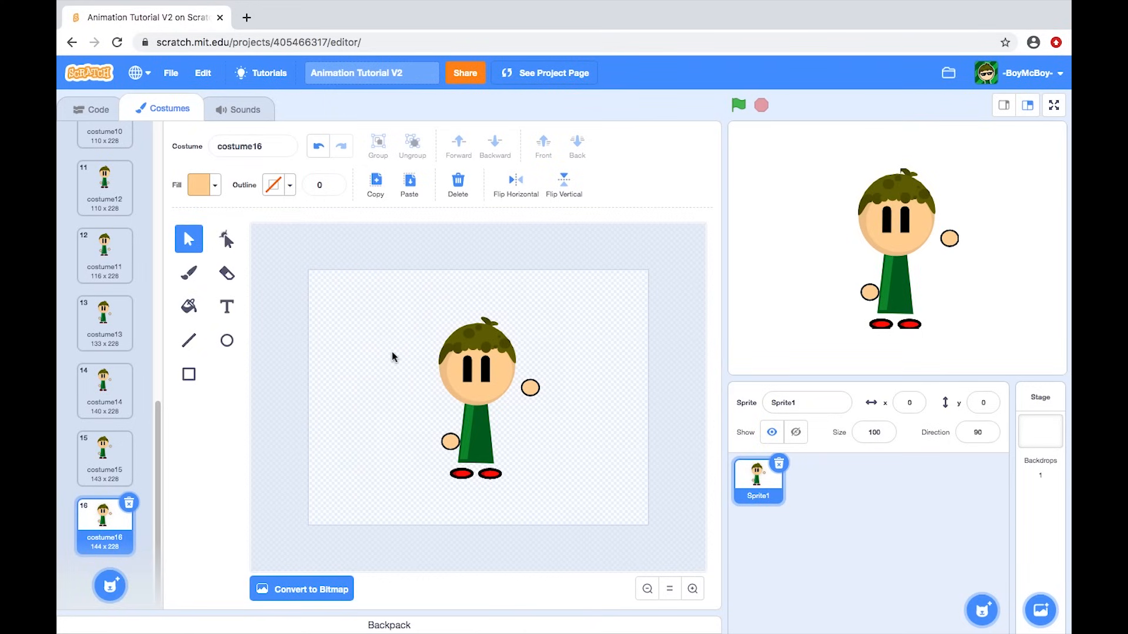
right_click(101, 517)
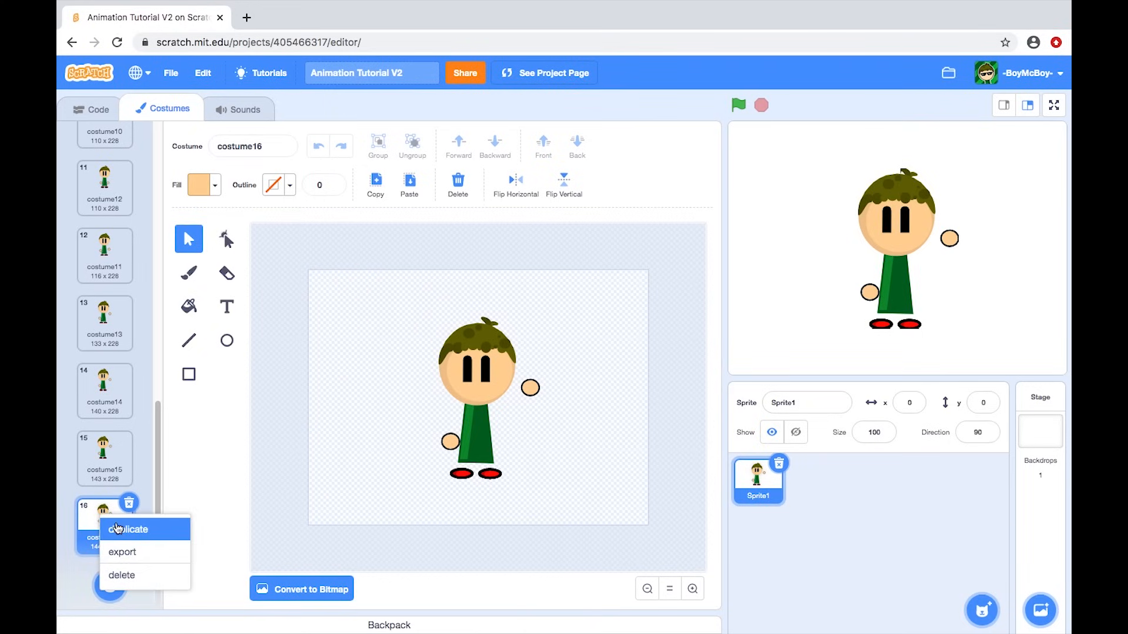
click(118, 529)
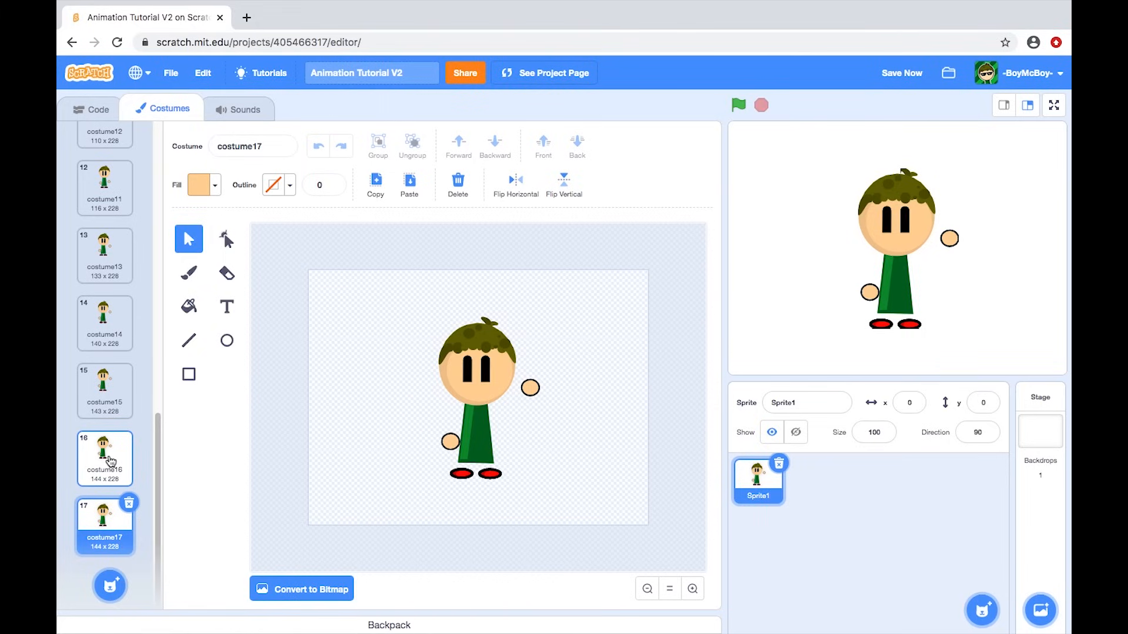
click(896, 75)
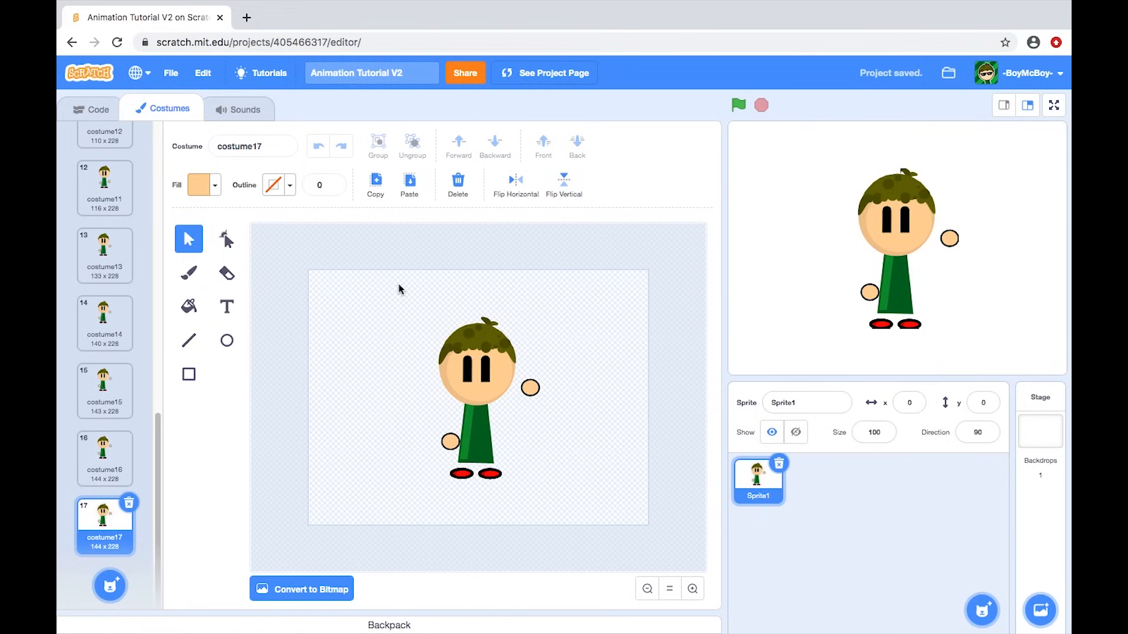
Step: Select the whole character in costume17, enlarge it slightly to about 148 × 234, and recentre it on the canvas
drag(398, 284, 565, 488)
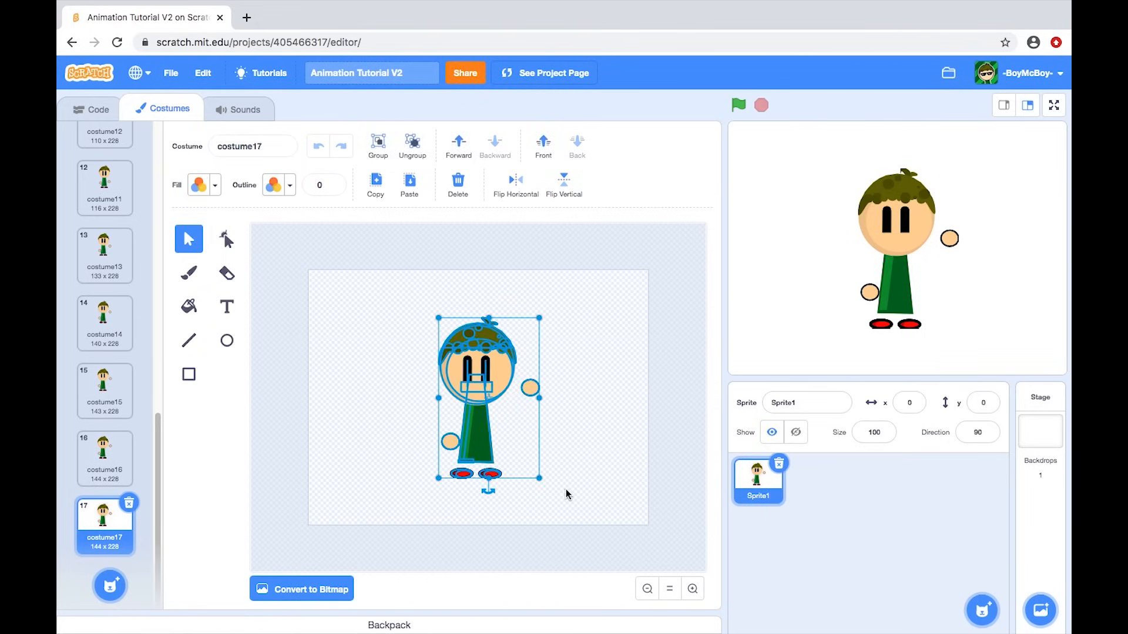
drag(495, 371, 494, 373)
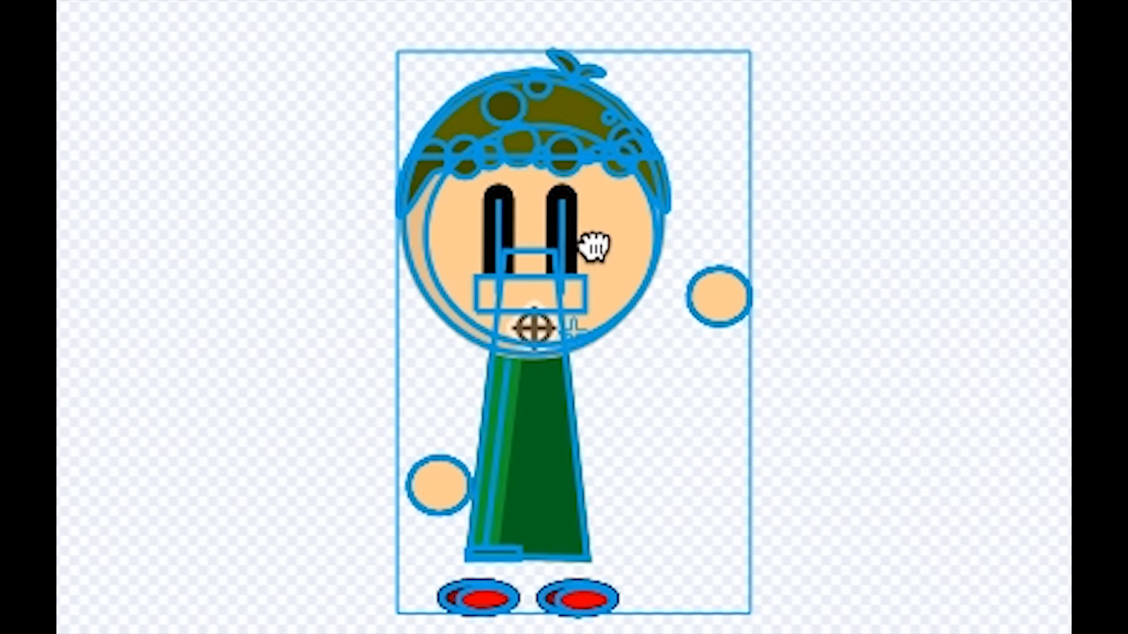
drag(594, 246, 535, 312)
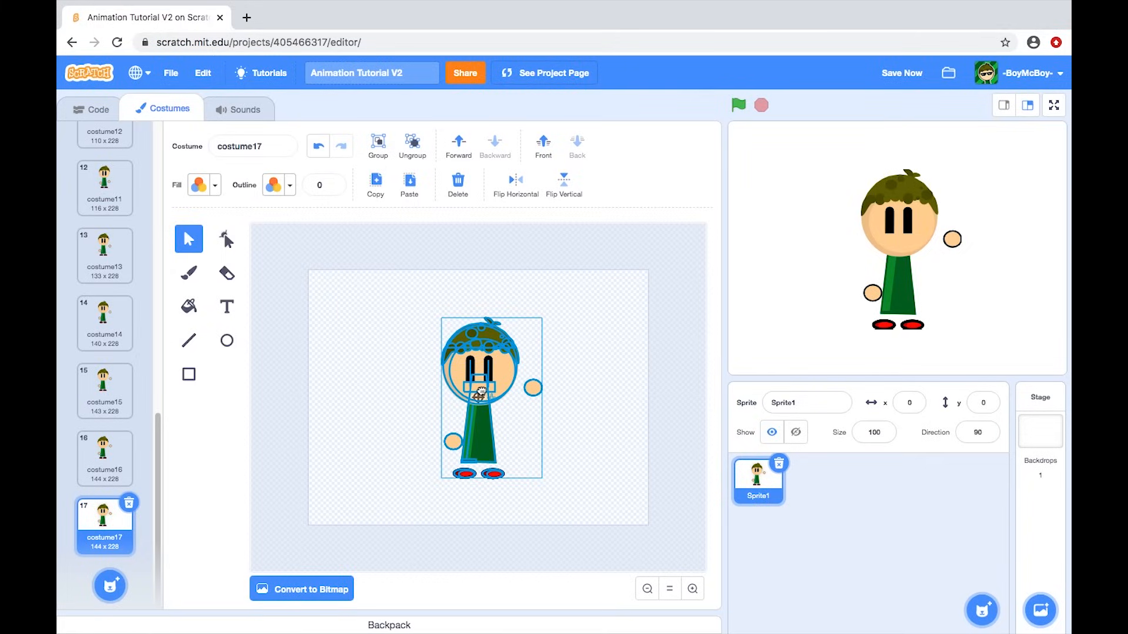
click(600, 397)
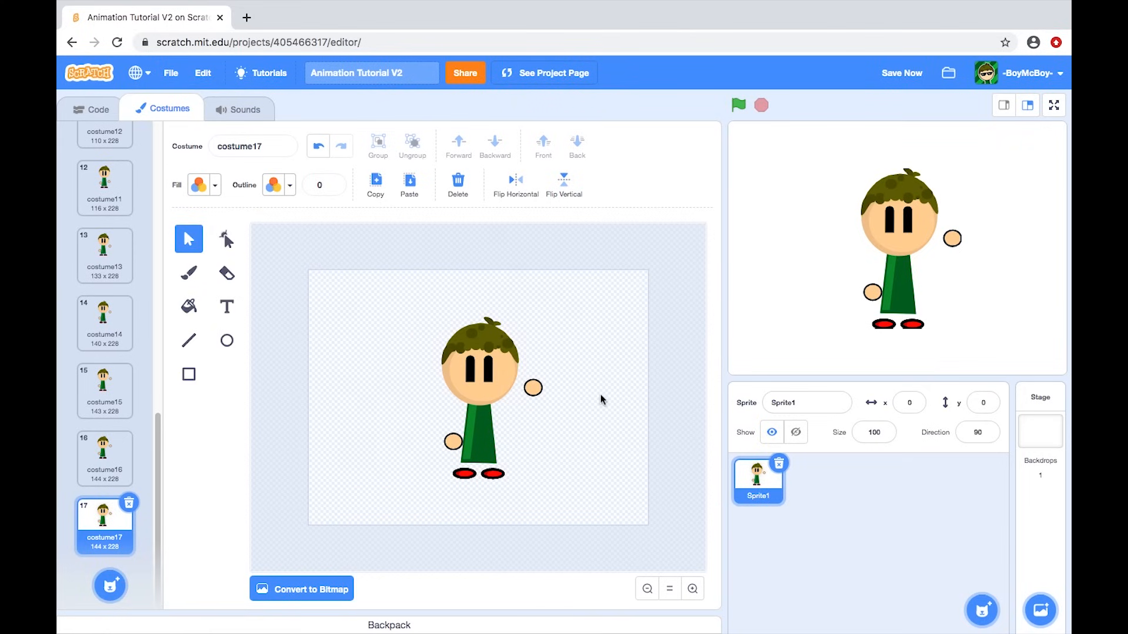
click(498, 367)
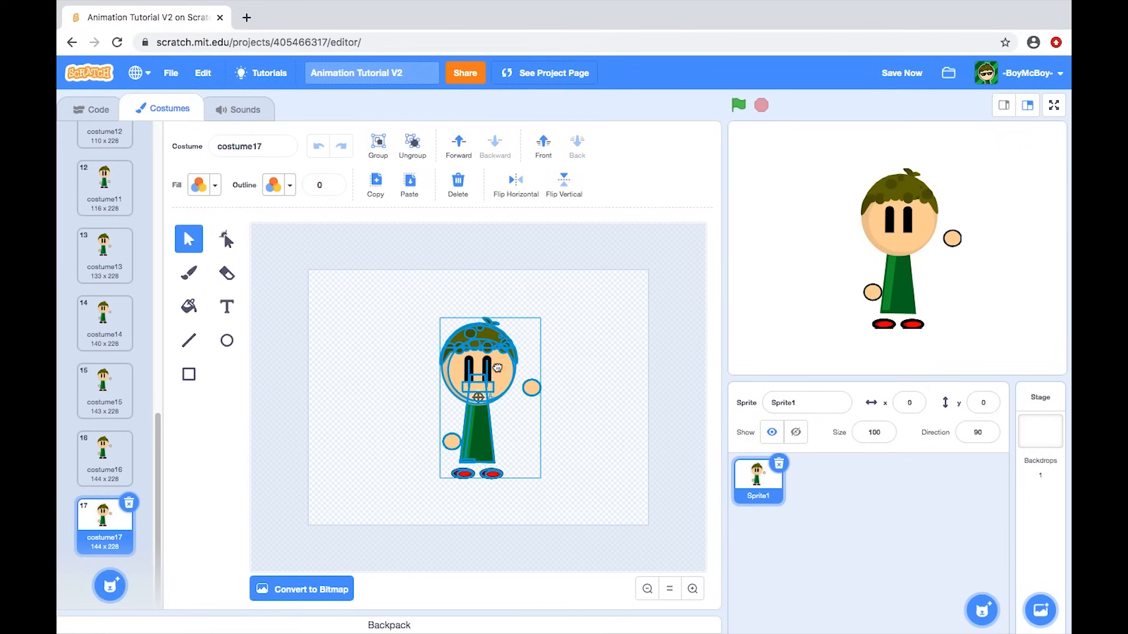
drag(539, 478, 542, 482)
drag(485, 375, 482, 370)
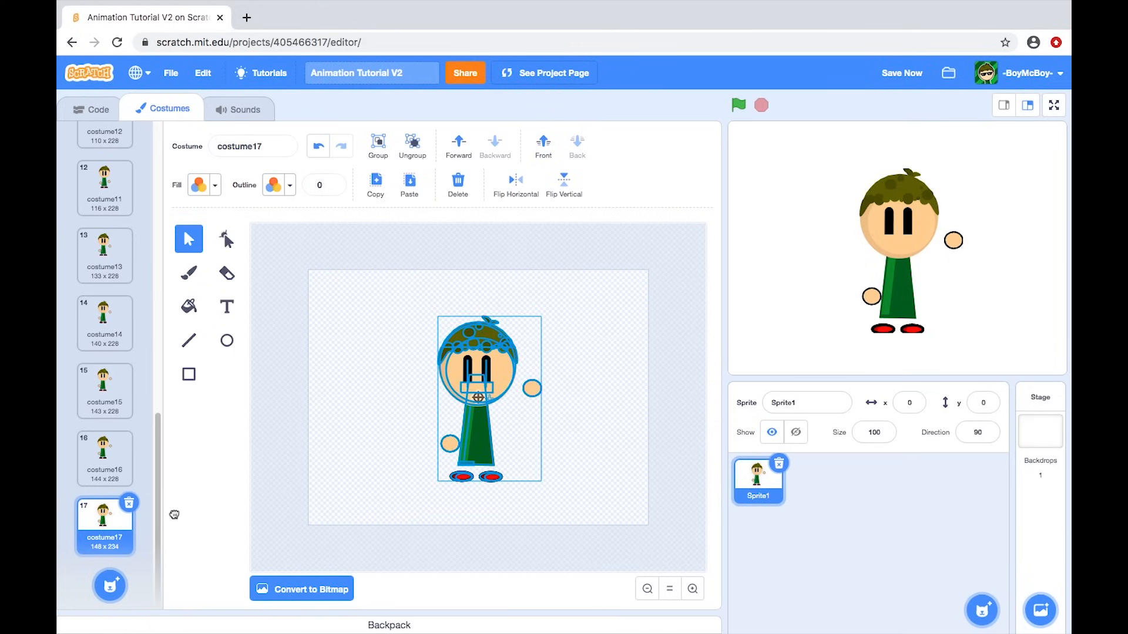
Step: Step through costumes 15, 16 and 17 to compare the character's size and position
click(115, 407)
click(116, 479)
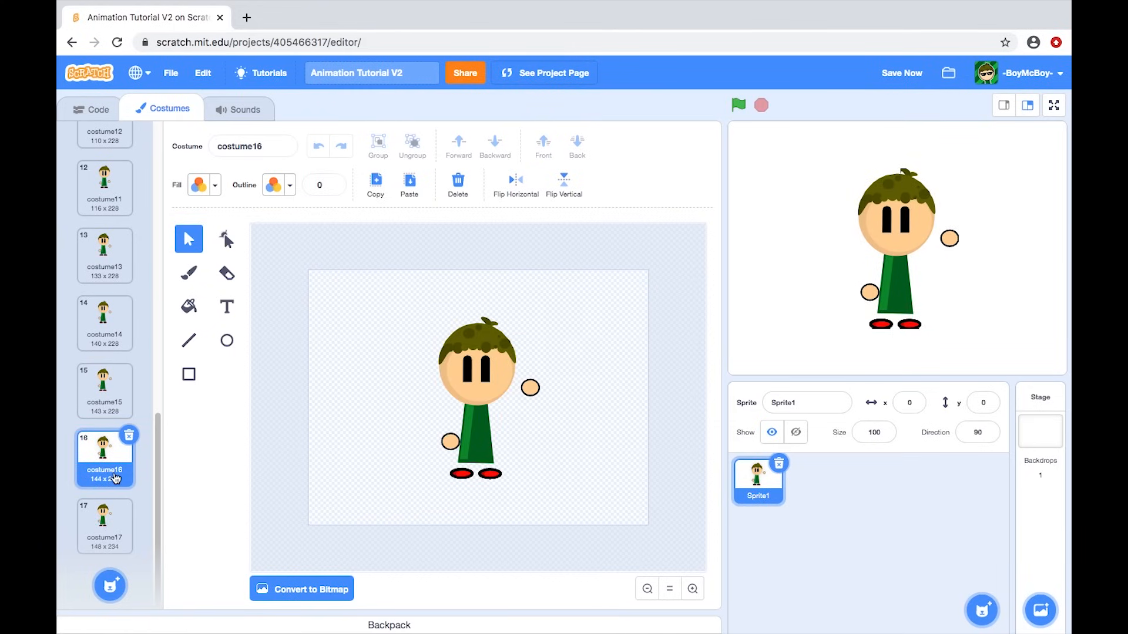
click(111, 525)
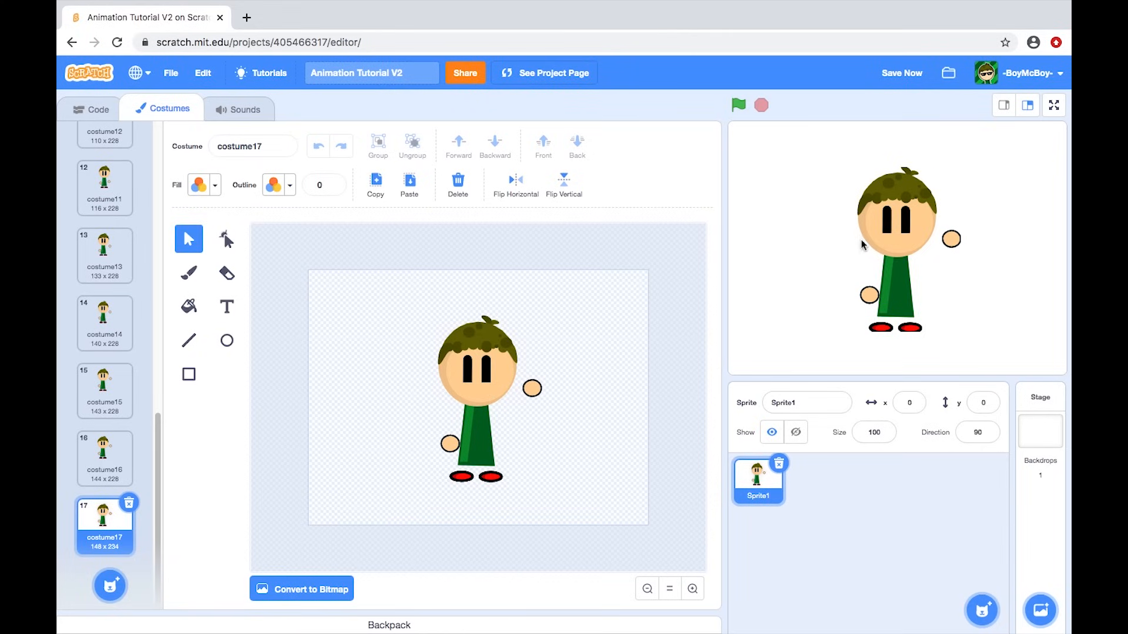
Step: Duplicate costume17, enlarge the whole character in the copy to about 161 × 262, and move it back over the canvas centre
right_click(102, 526)
click(117, 537)
key(ctrl+a)
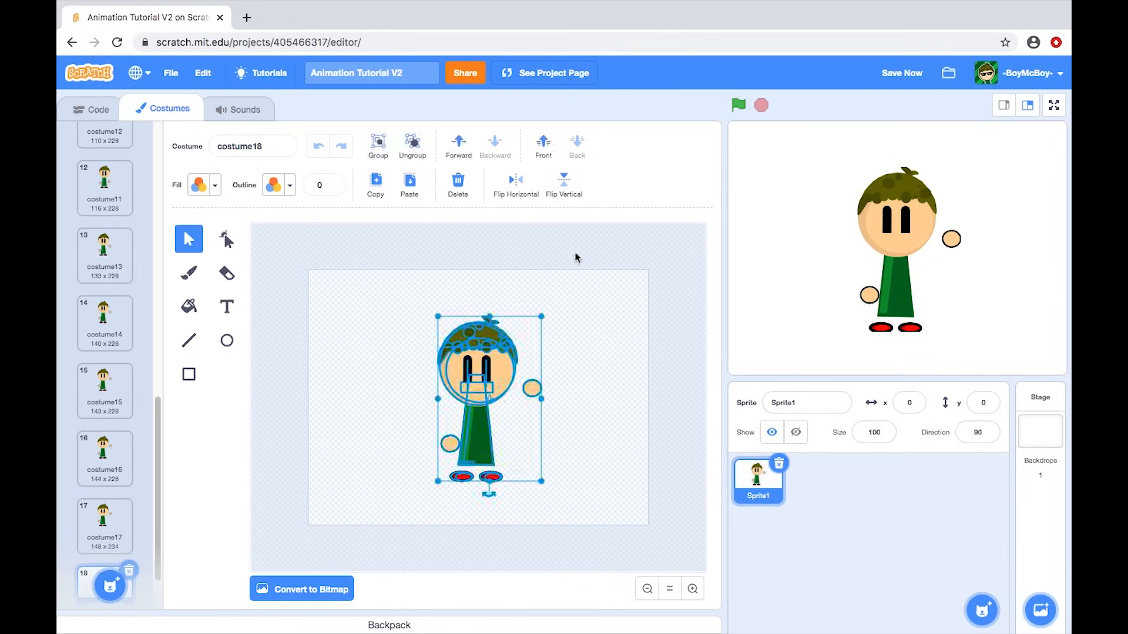
drag(541, 317, 550, 302)
drag(496, 356, 485, 371)
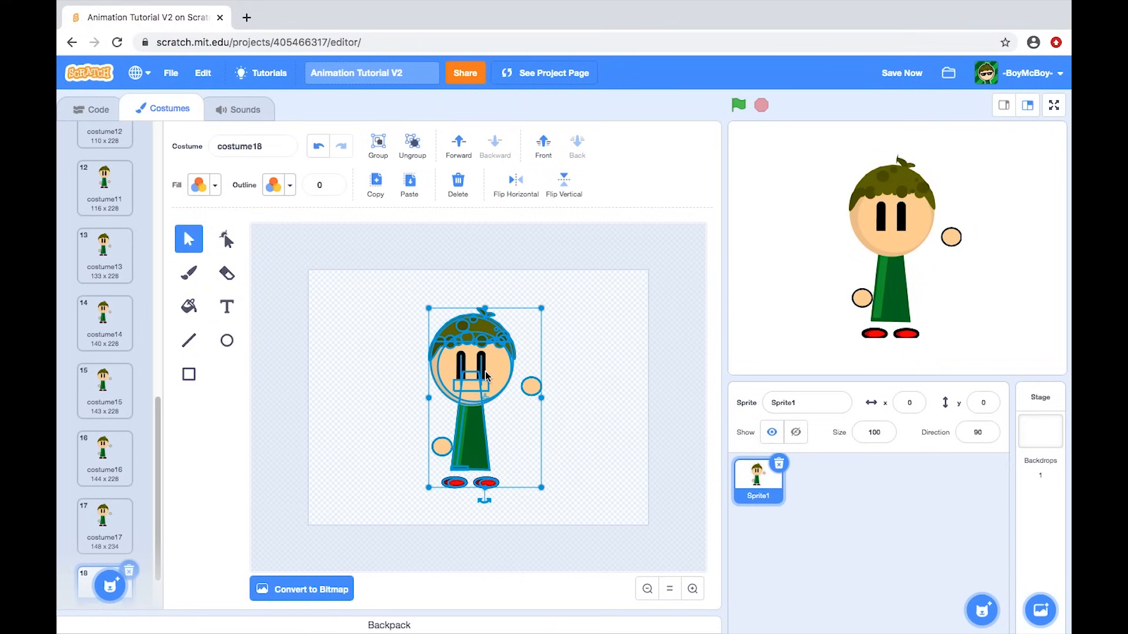
scroll(107, 473, down, 1)
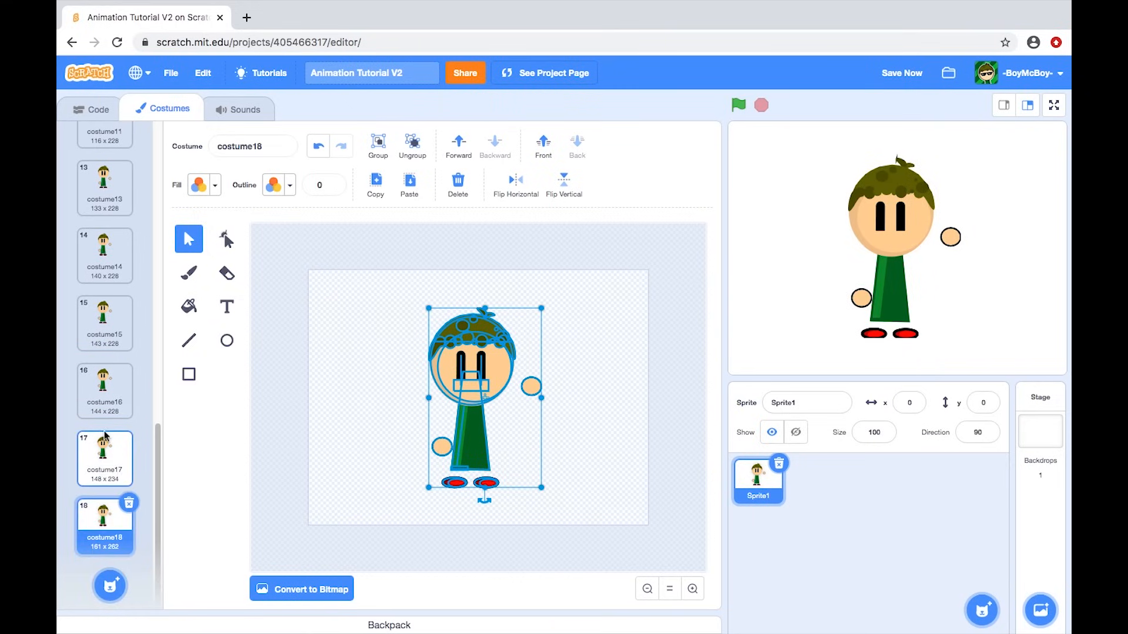
Step: Flip through costumes 16, 17 and 18 to check how smoothly the character grows
click(103, 411)
click(105, 455)
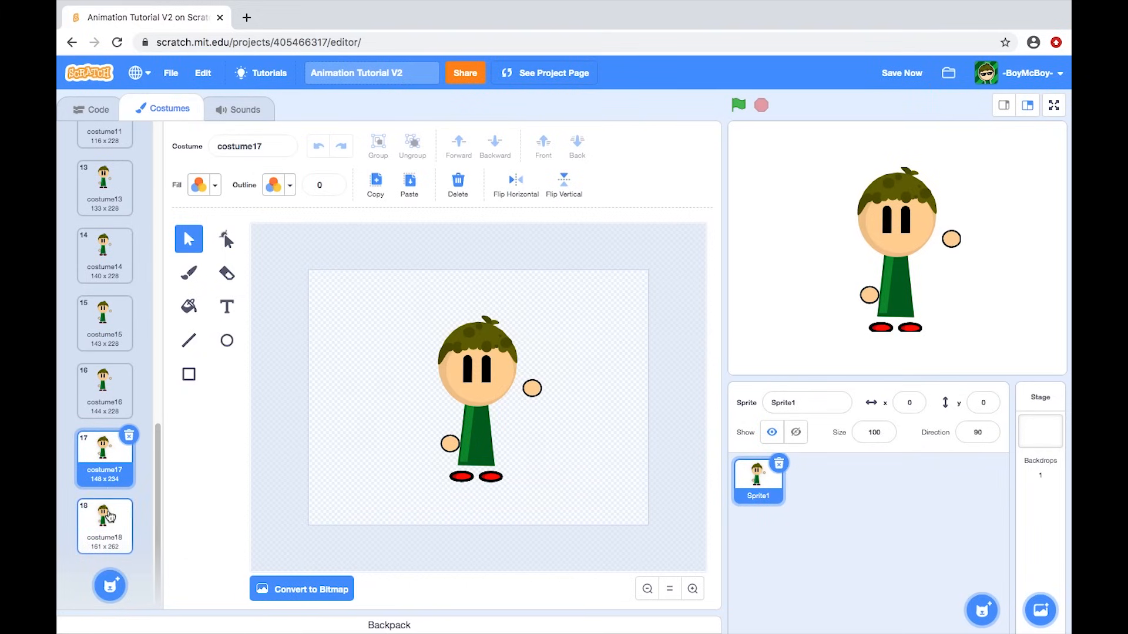
click(109, 514)
click(106, 383)
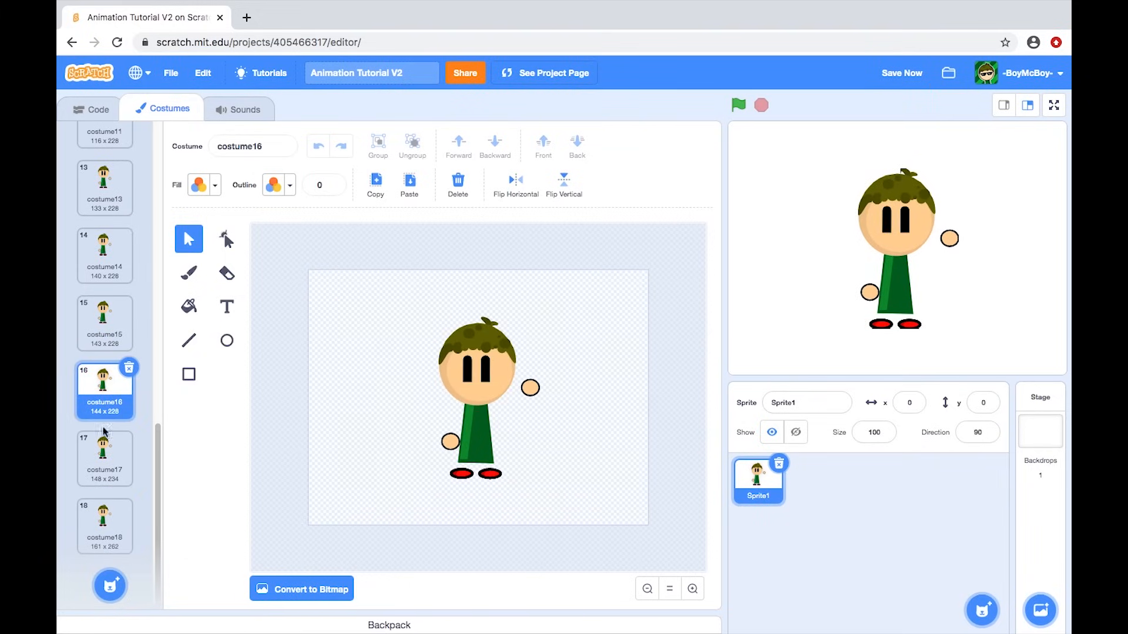
click(104, 455)
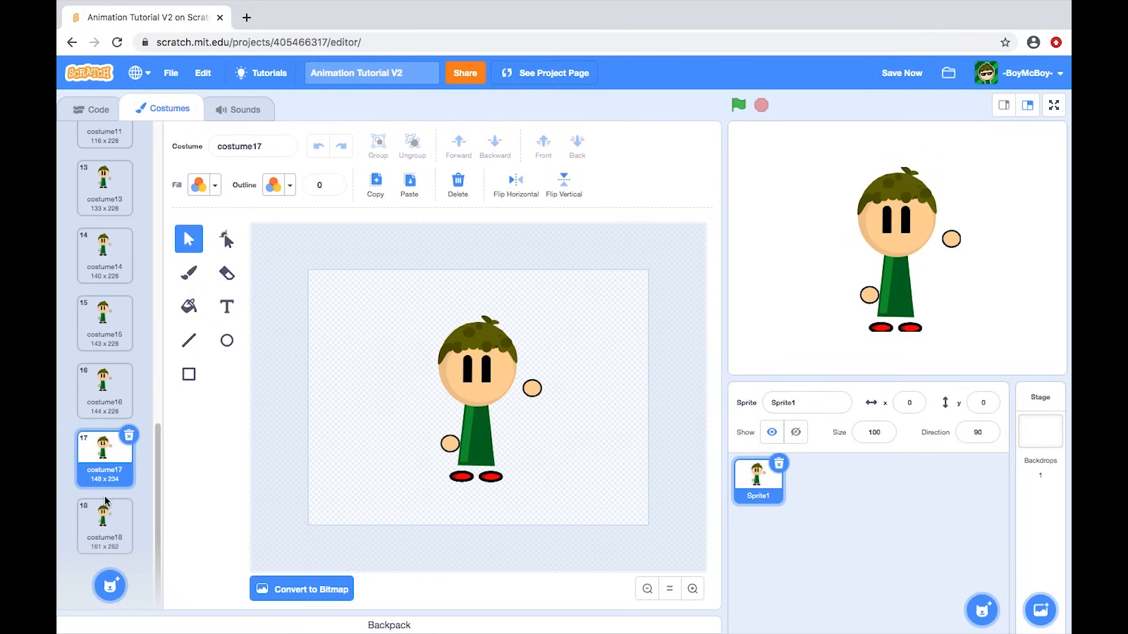
click(110, 516)
Step: Nudge the whole character in costume17 slightly to the left
click(112, 483)
drag(402, 303, 605, 524)
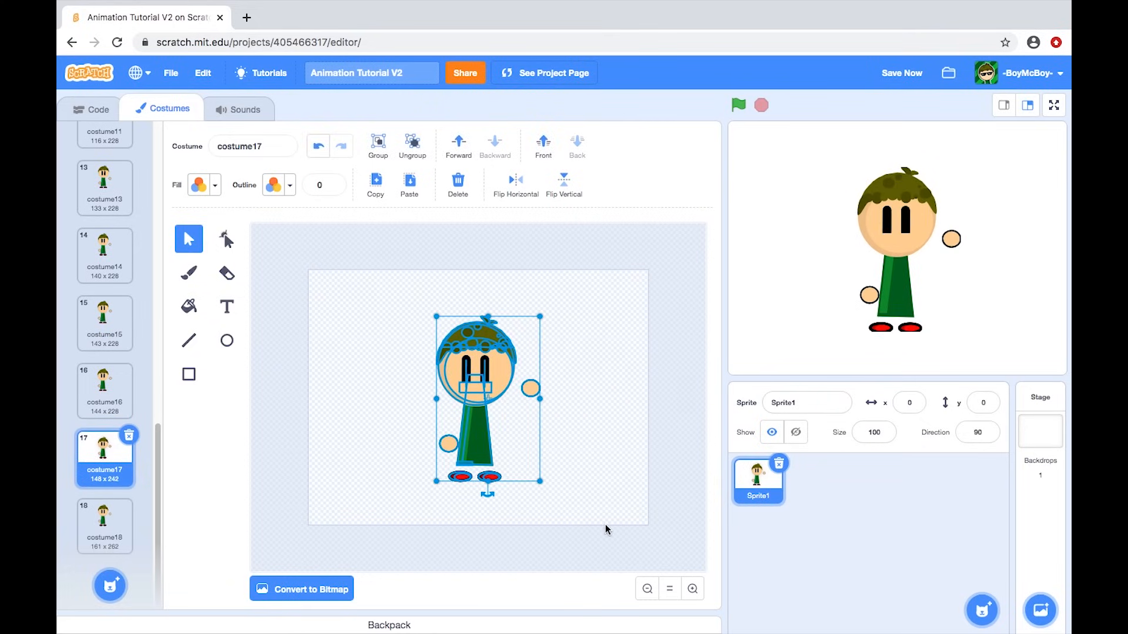
key(Left)
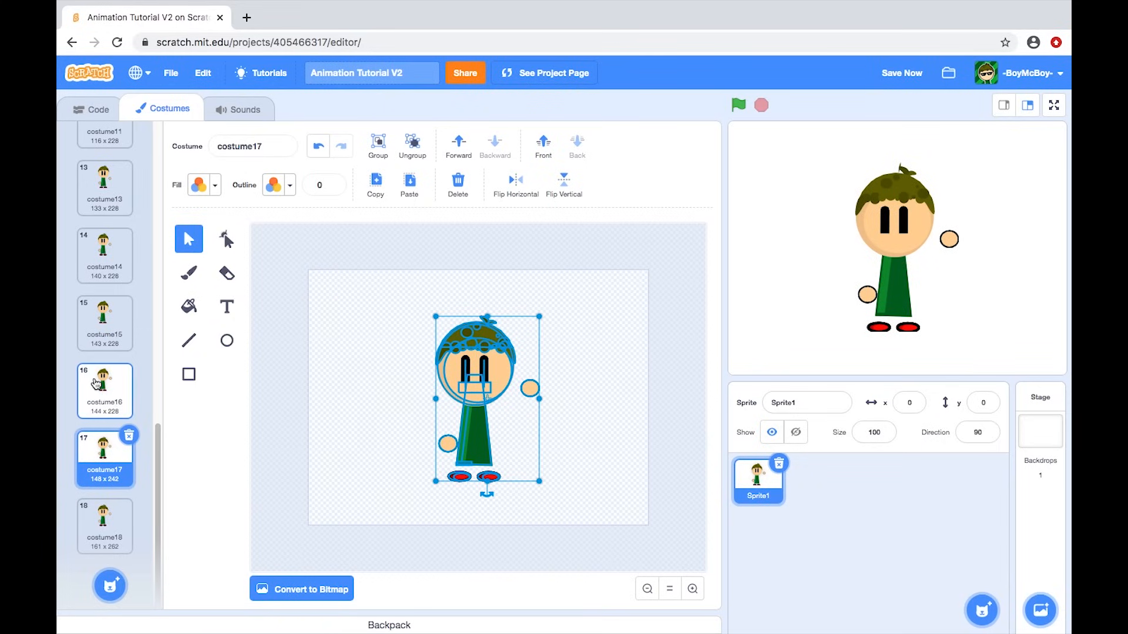
Step: Nudge the whole character in costume18 slightly down and save the project
click(111, 526)
drag(410, 292, 622, 516)
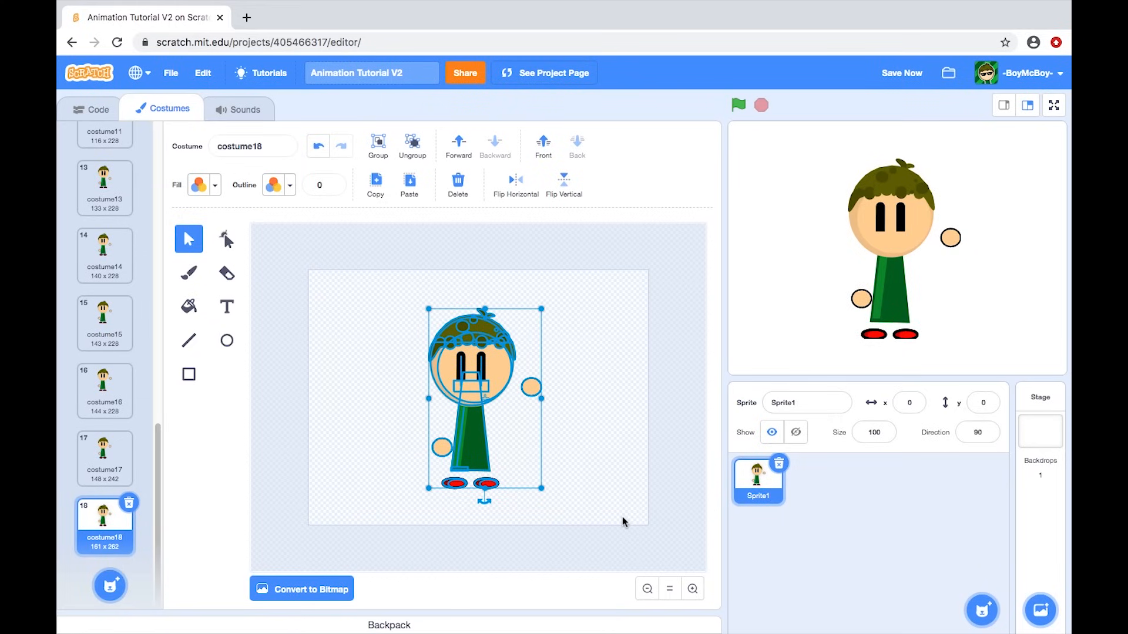
key(Down)
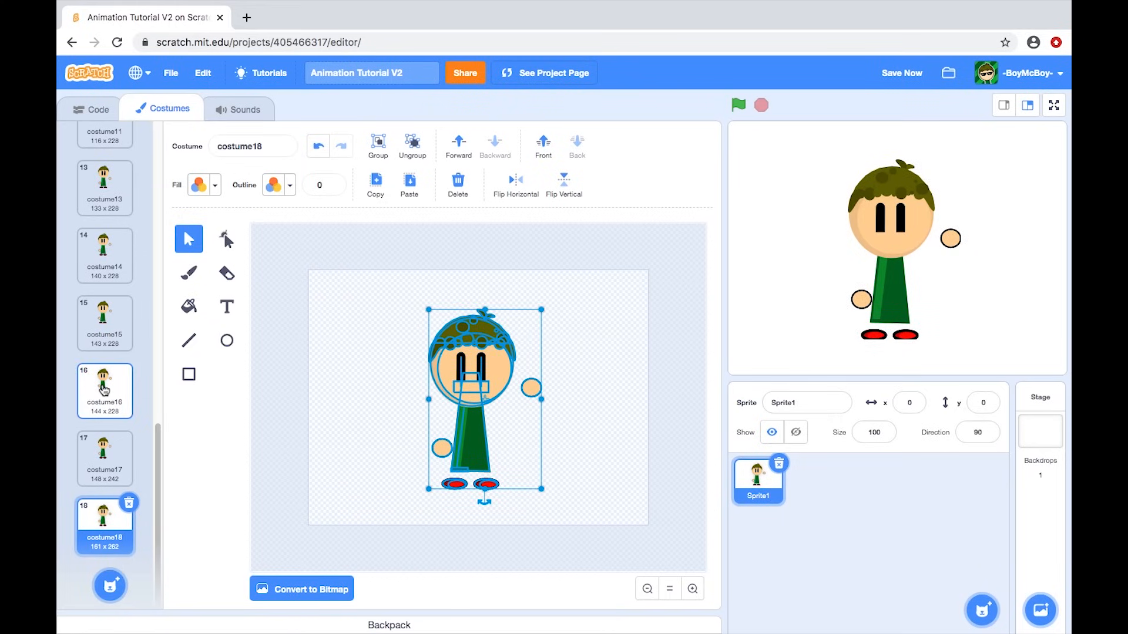
click(900, 74)
Step: Review costumes 16 to 18 in order twice to check the alignment of the enlarging character
click(111, 399)
click(109, 464)
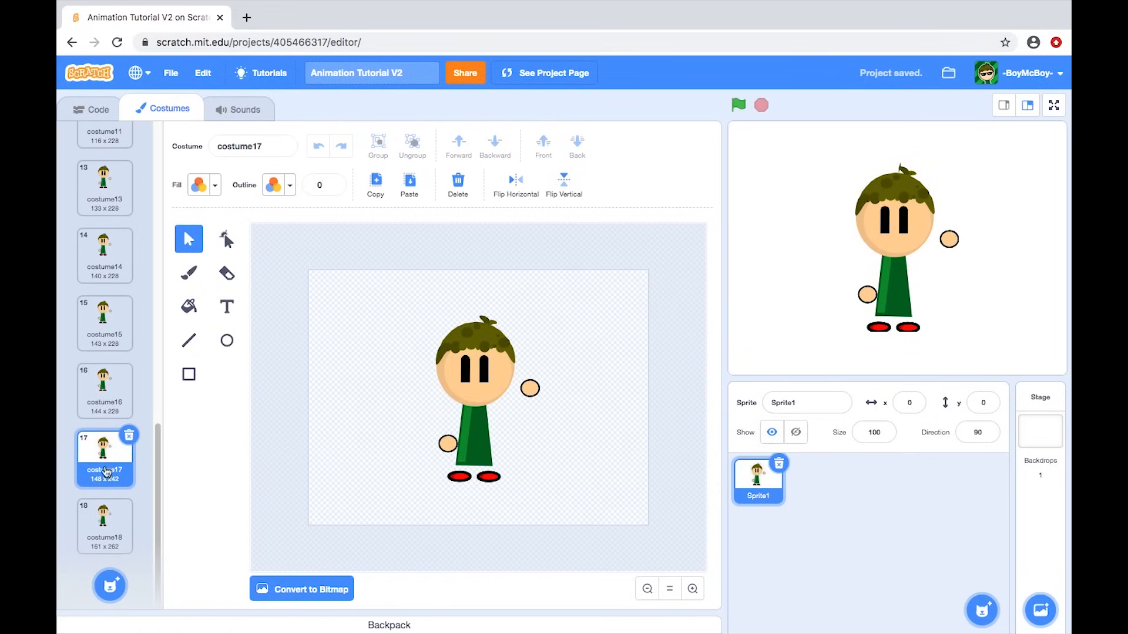
click(121, 531)
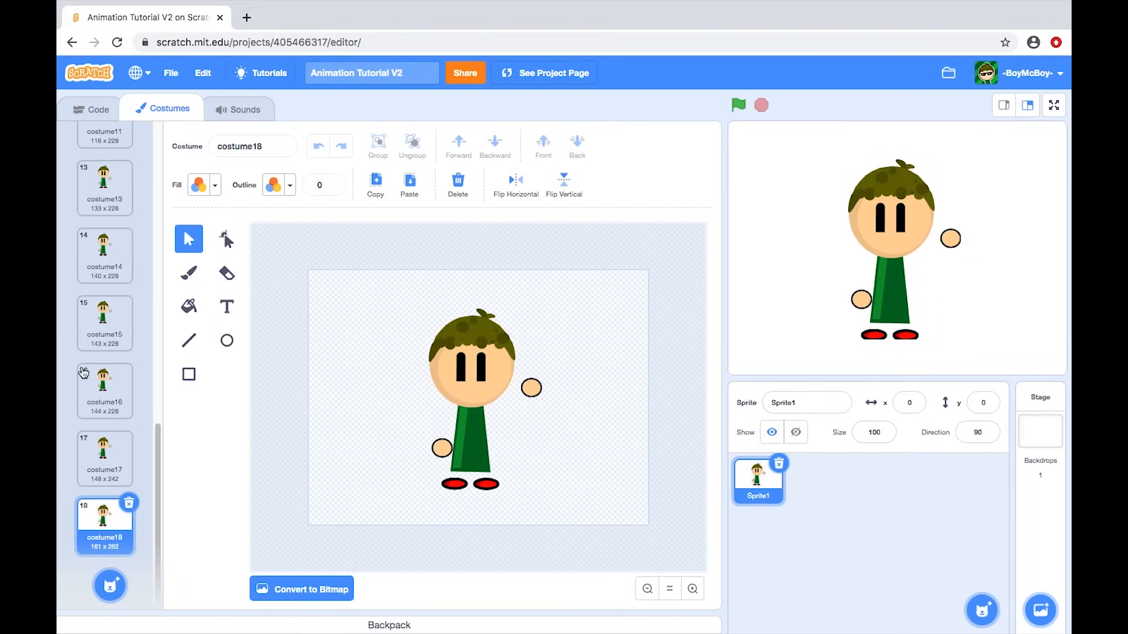
click(95, 393)
click(102, 463)
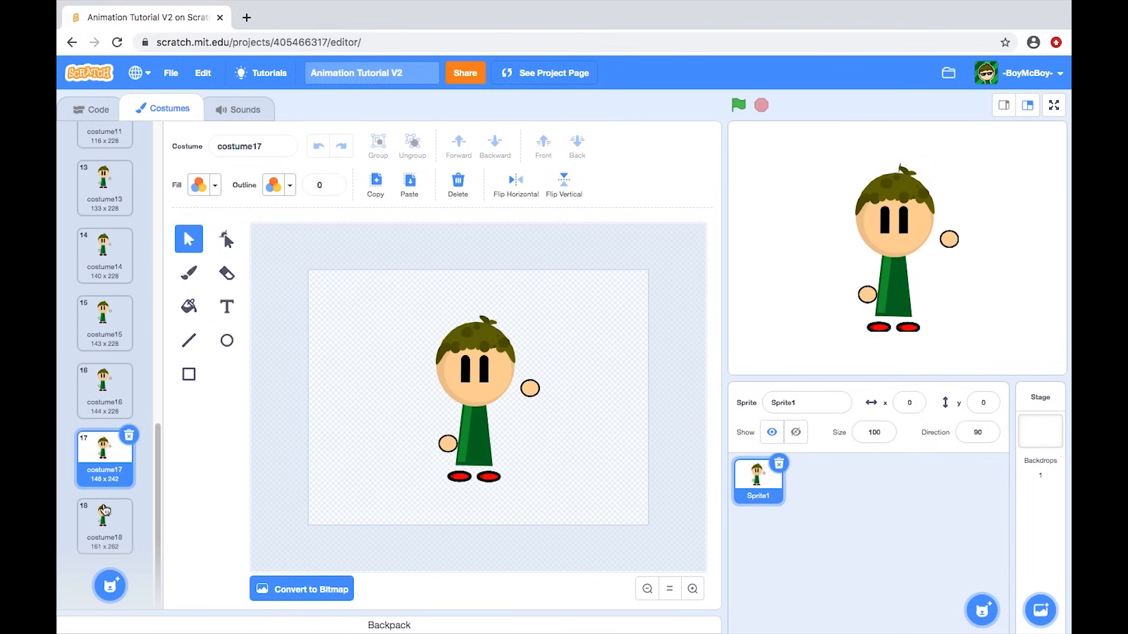
click(105, 512)
Step: Nudge the whole character in costume17 slightly back to the right, check it against costume18, and save the project
click(101, 449)
drag(417, 307, 584, 539)
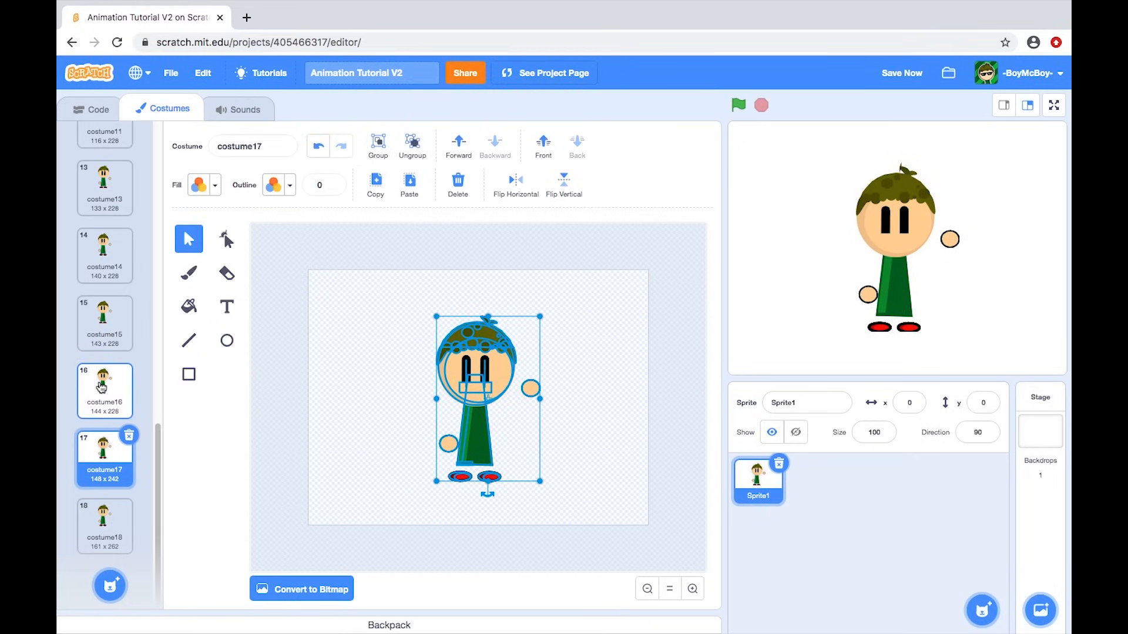
click(112, 512)
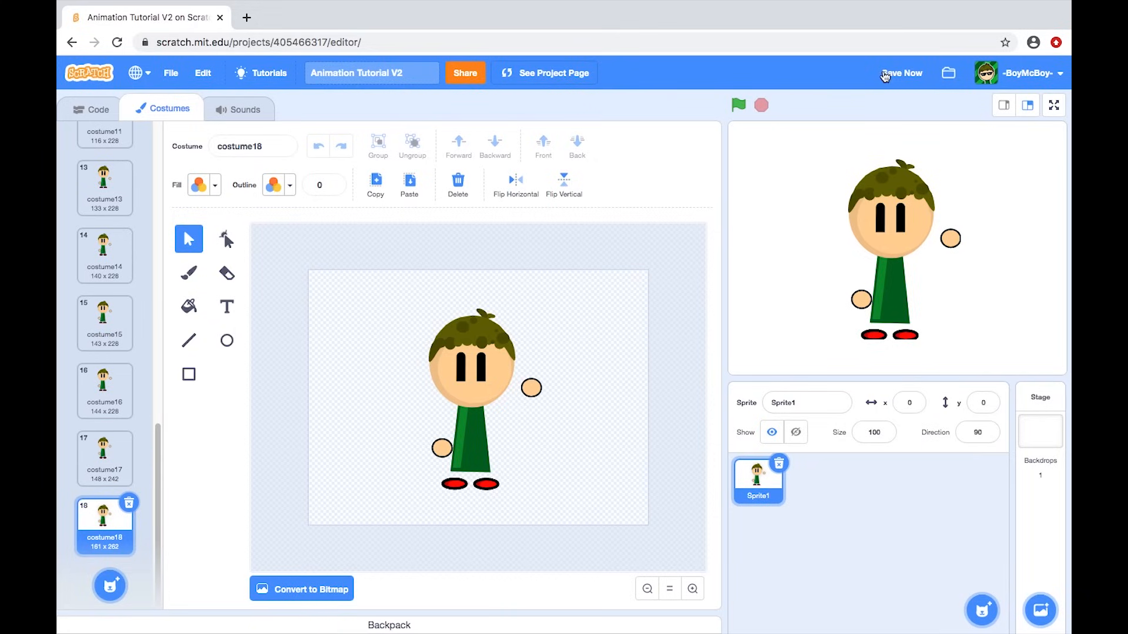
click(890, 74)
Step: Try enlarging the whole character in costume18 to about 392 × 631 and inspect how the eye lines scale
click(481, 374)
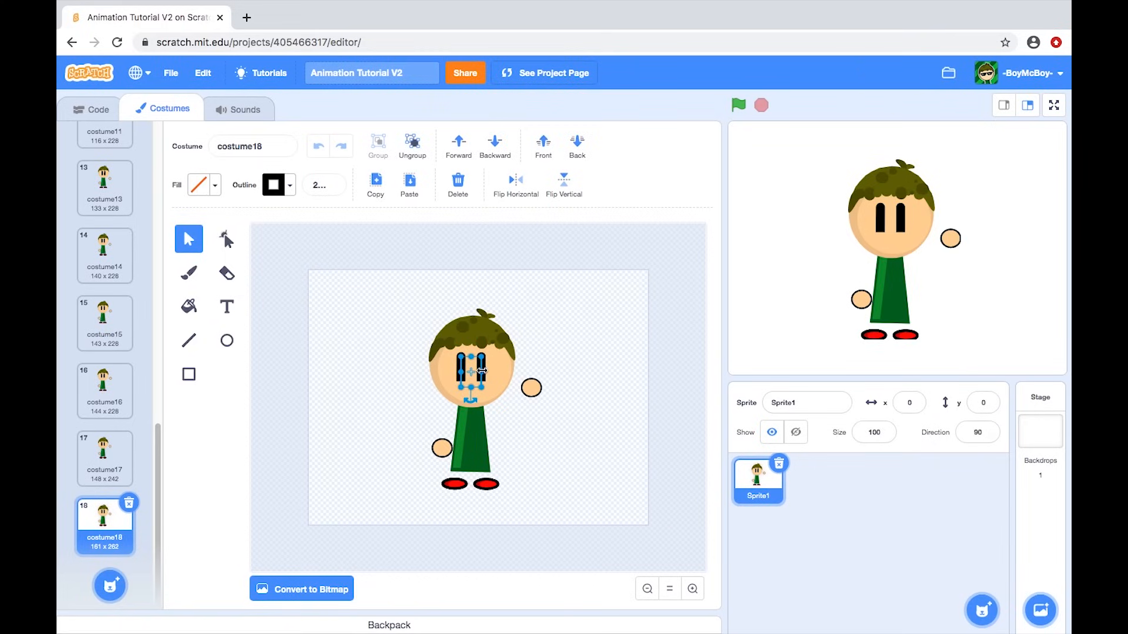
click(551, 314)
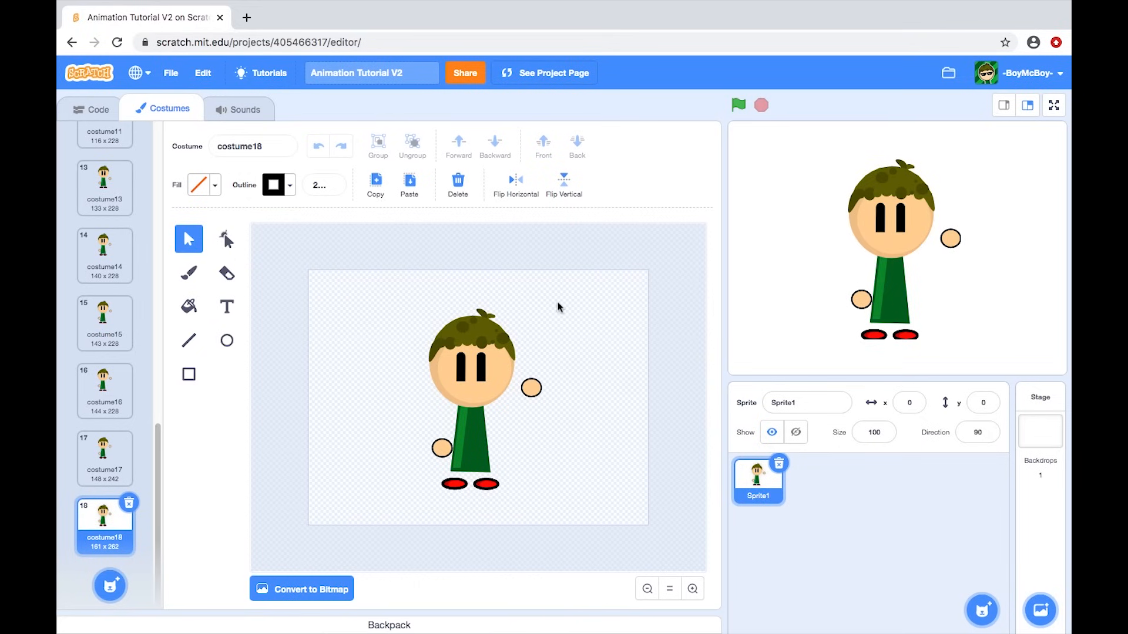
drag(410, 527, 710, 201)
drag(528, 306, 473, 471)
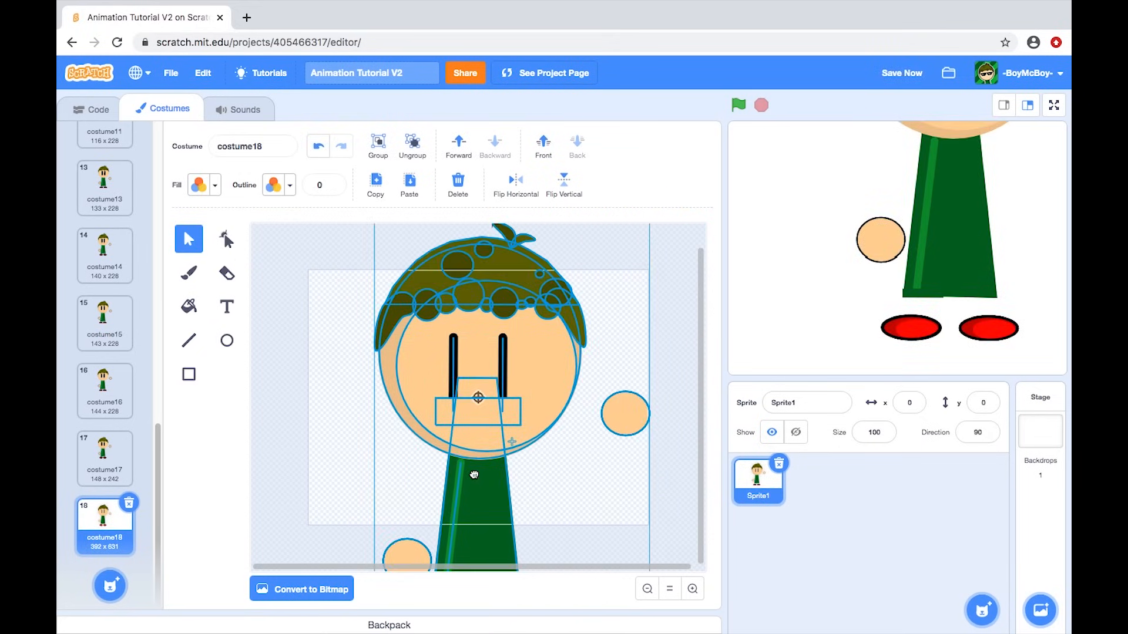
click(348, 381)
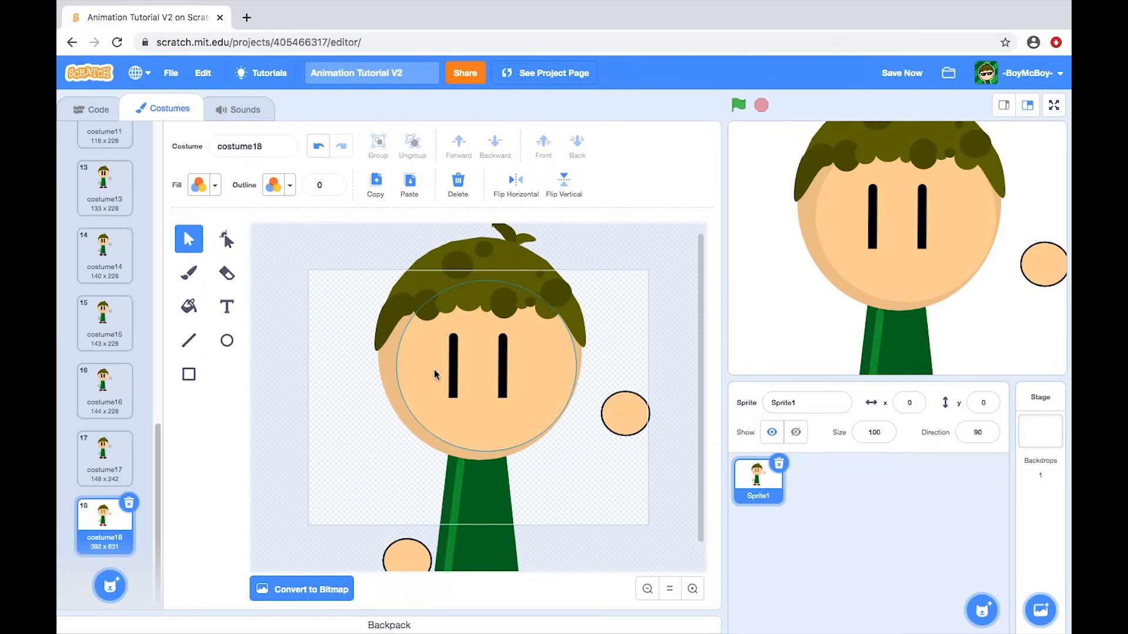
click(452, 369)
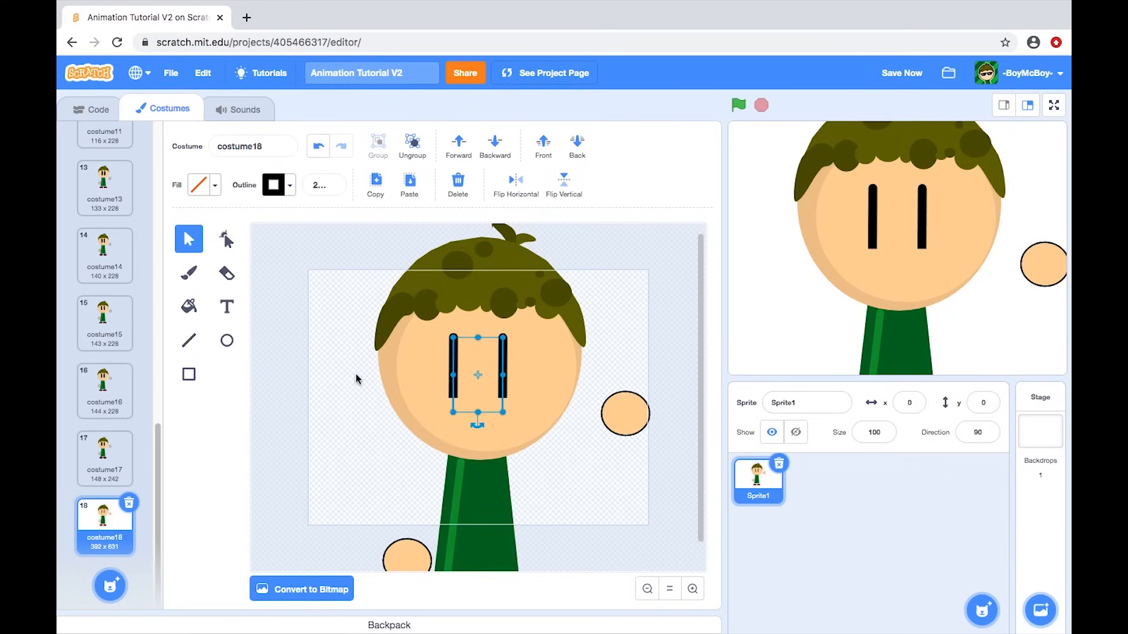
Step: Duplicate costume18, enlarging the whole character in the copy to about 220 × 356, and compare it with costumes 17 and 18
right_click(104, 517)
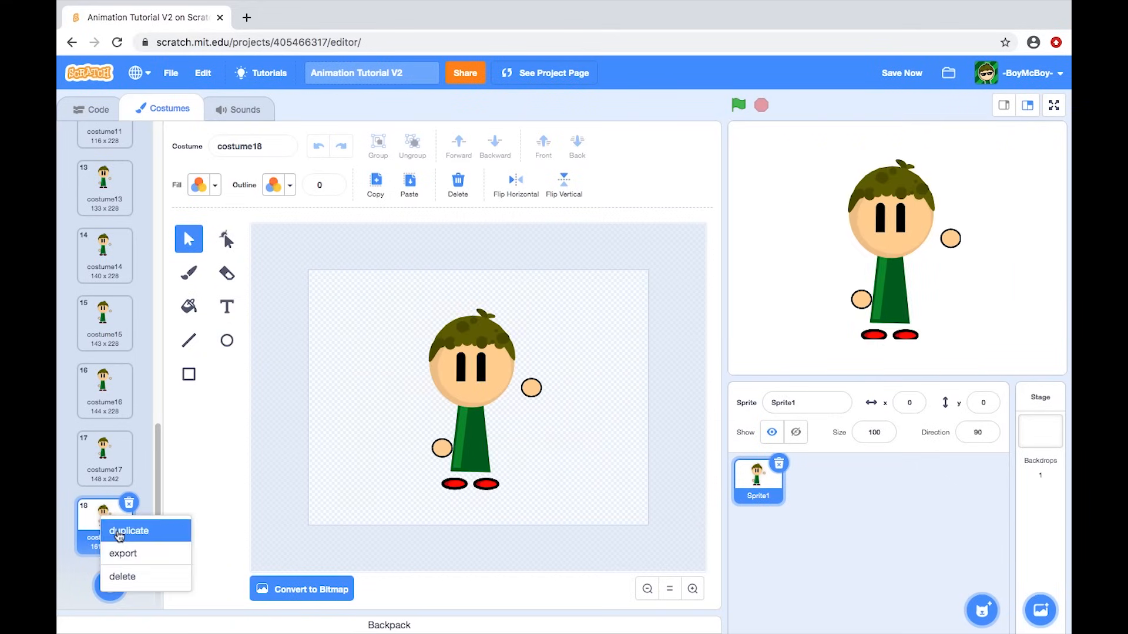
click(126, 530)
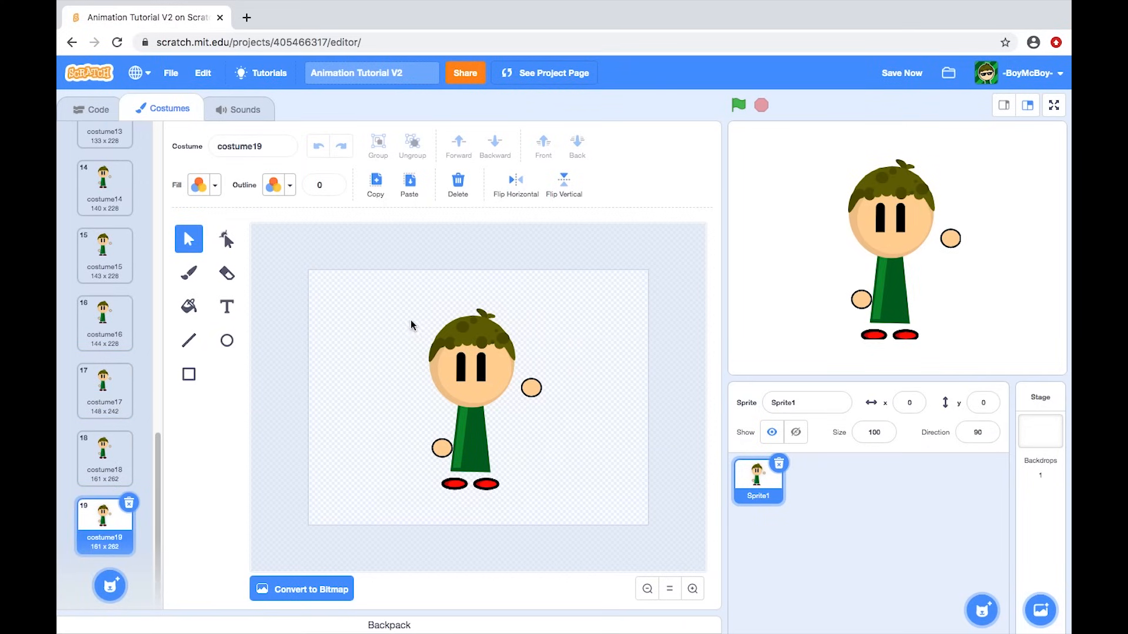
drag(407, 295, 623, 552)
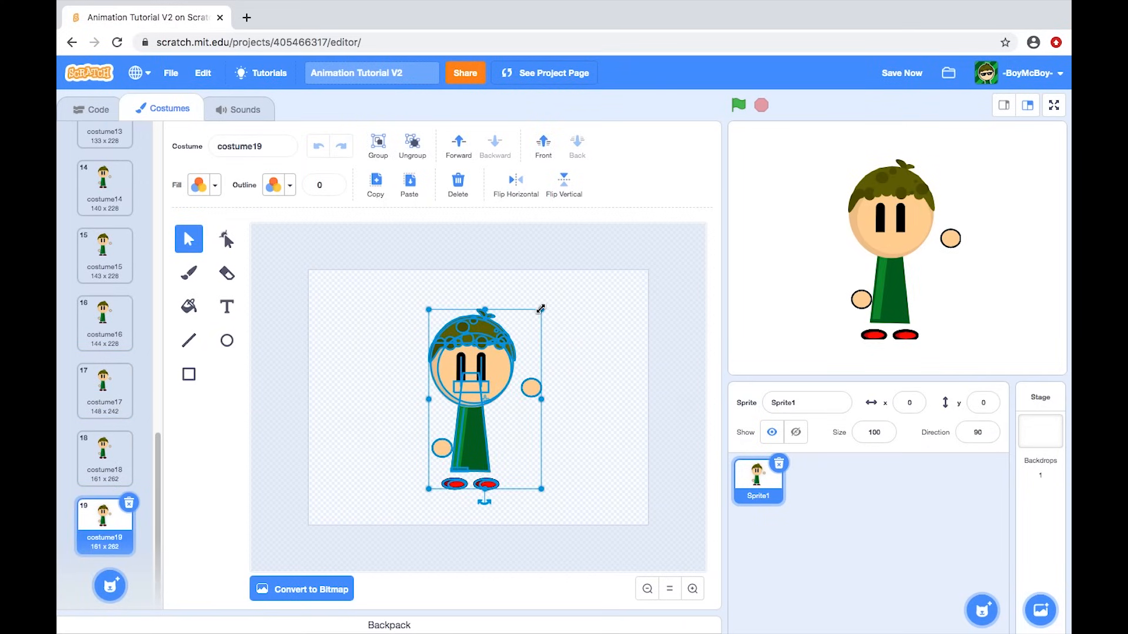
drag(562, 301, 583, 288)
drag(482, 326, 458, 361)
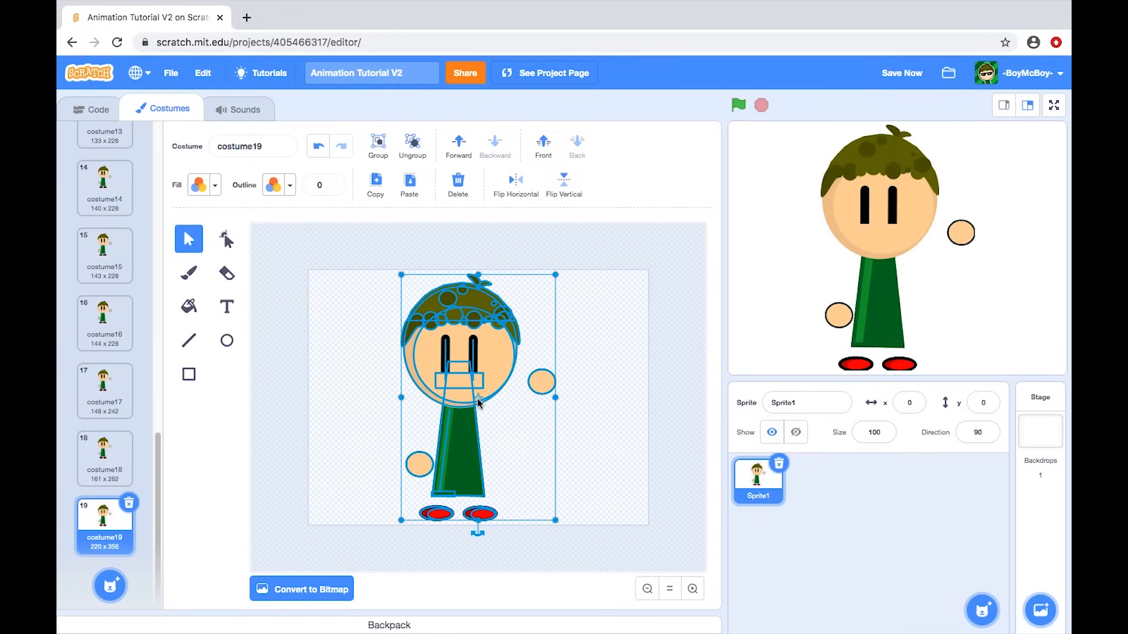
click(97, 399)
click(103, 455)
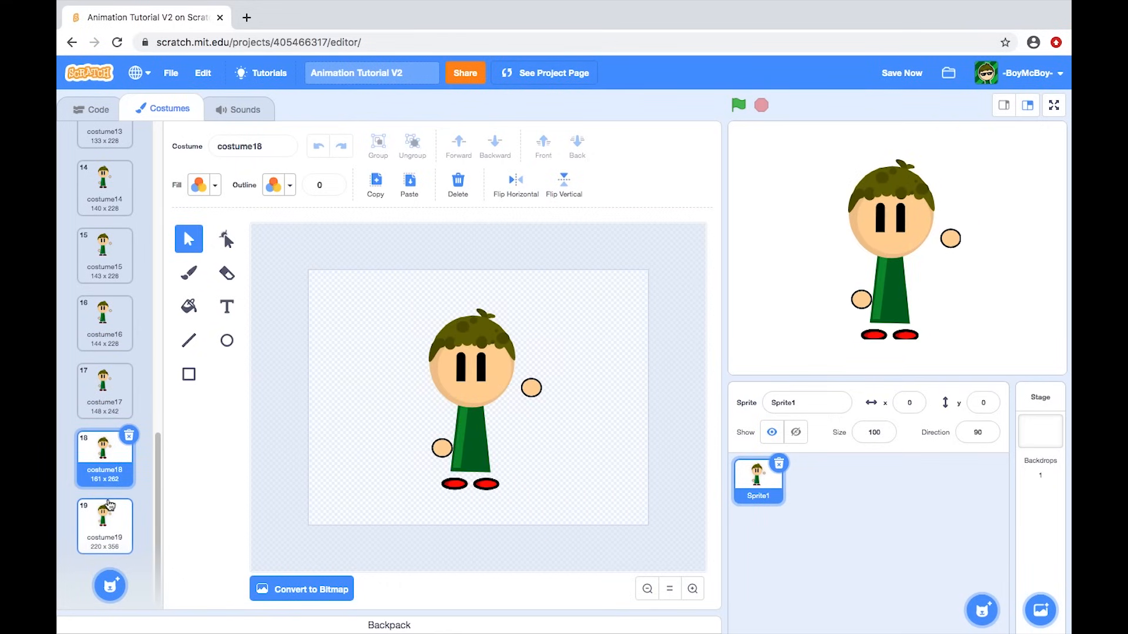
click(108, 531)
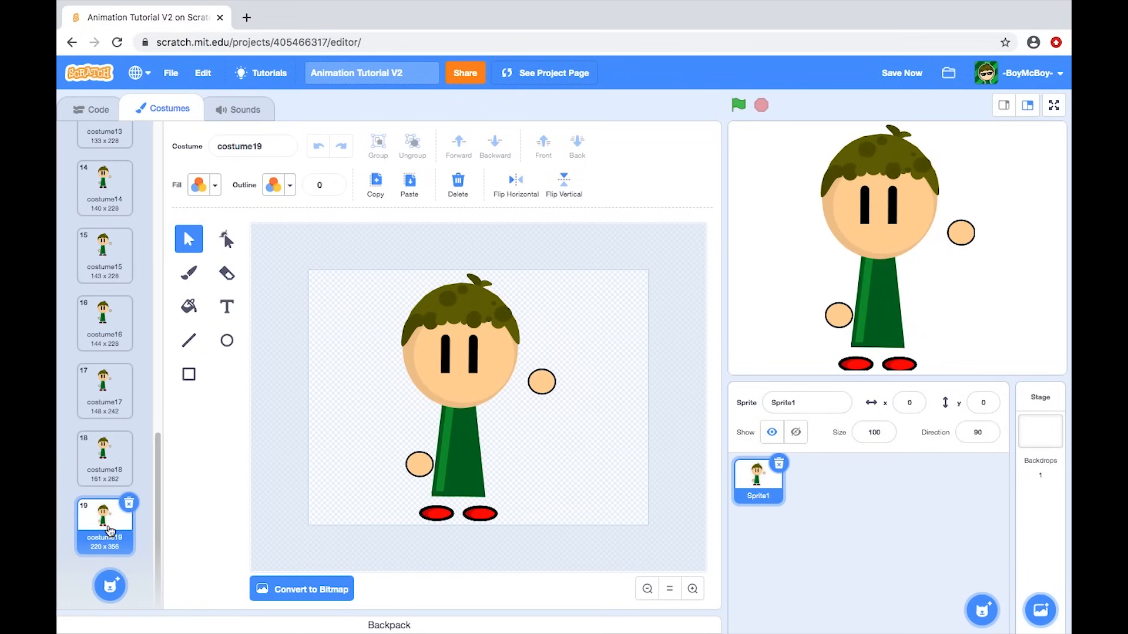
Step: Set the outline width of the eye lines in costume19 to 30 and check the result against costumes 17 and 18
click(470, 352)
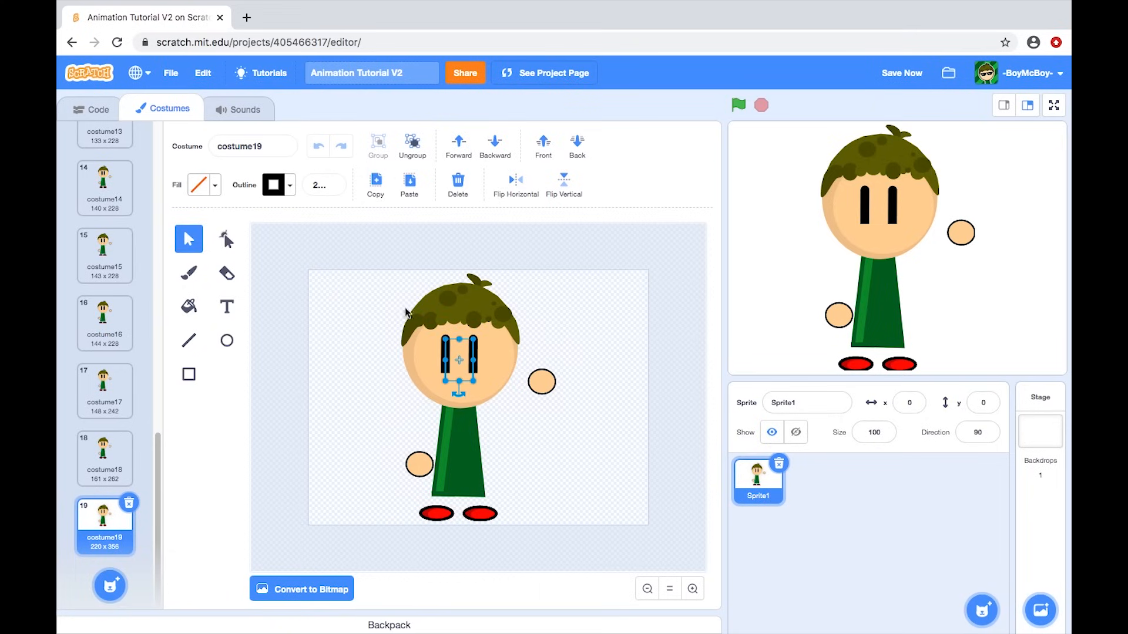
click(320, 186)
double_click(320, 185)
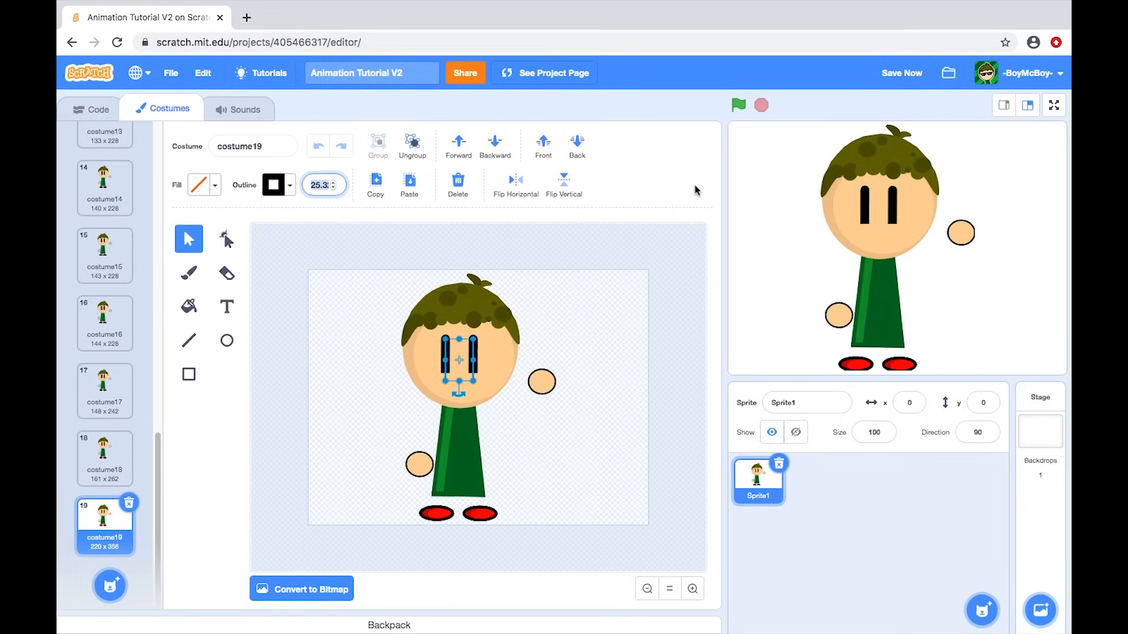
text(30)
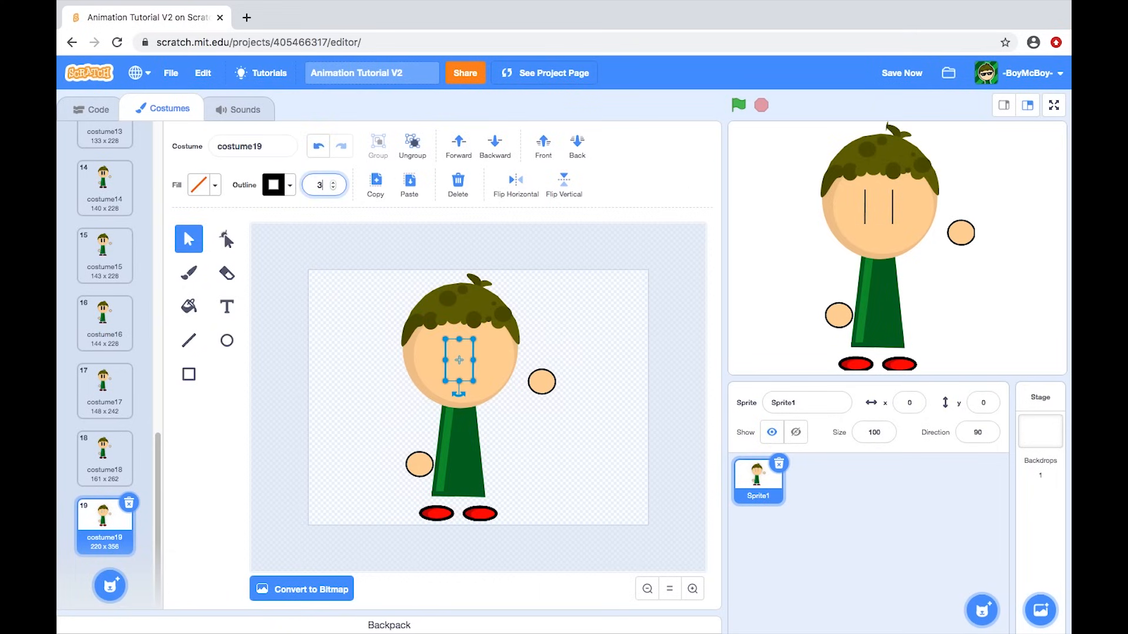
click(594, 335)
click(106, 389)
click(119, 467)
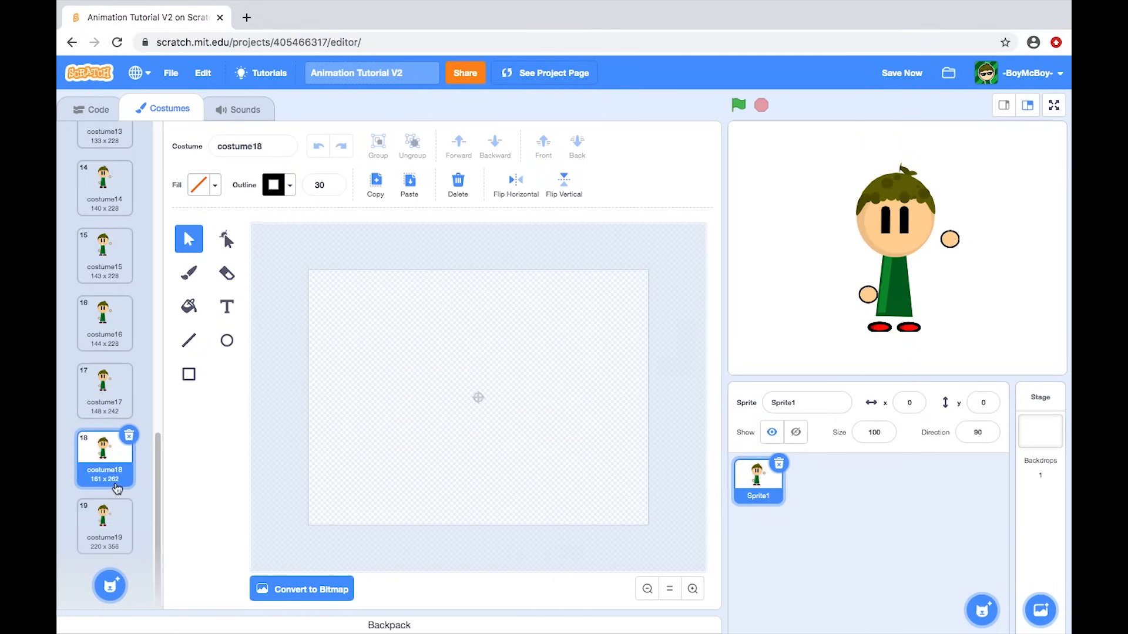
click(114, 517)
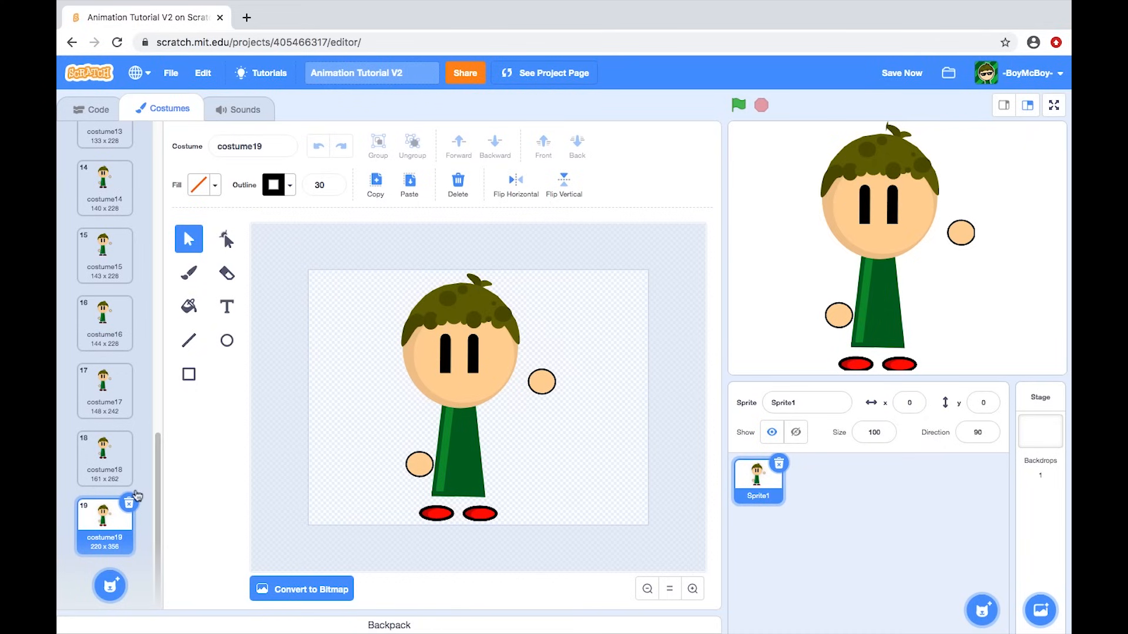
Step: Duplicate costume19 and enlarge the whole character in the copy to about 230 × 372, realigning it with the previous frame
right_click(98, 517)
click(193, 525)
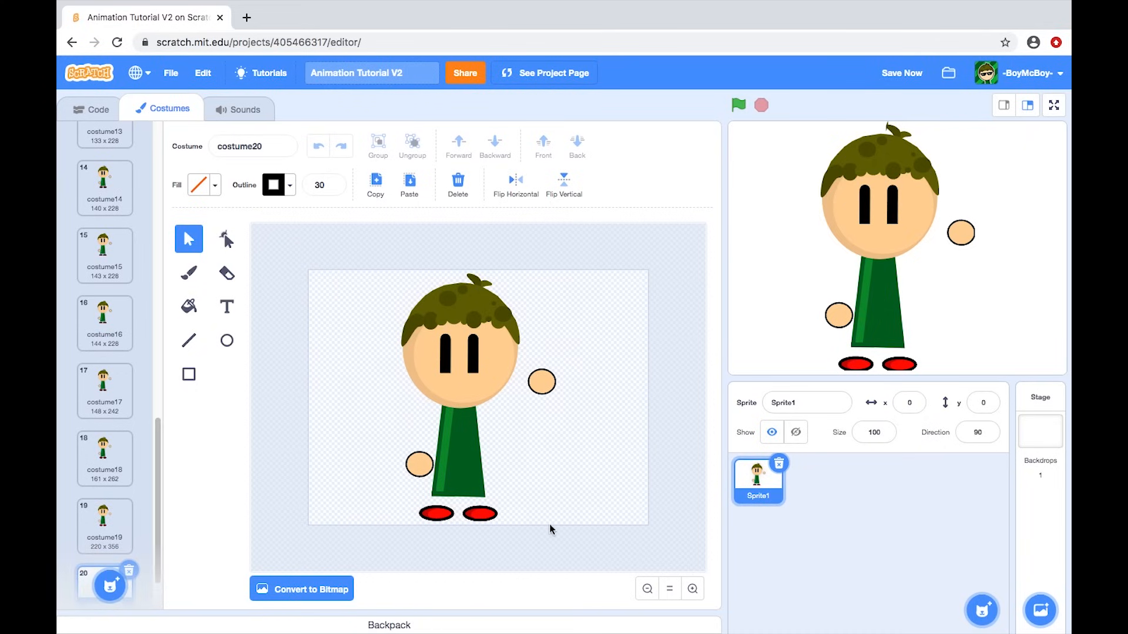
drag(559, 518, 344, 253)
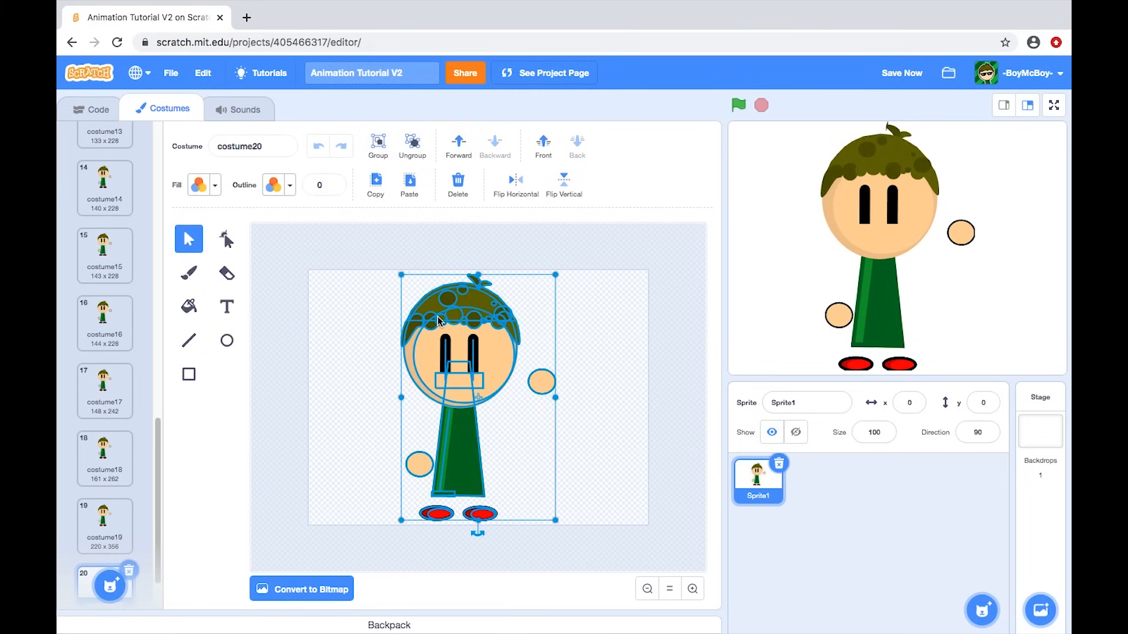
drag(401, 275, 394, 264)
drag(455, 338, 459, 343)
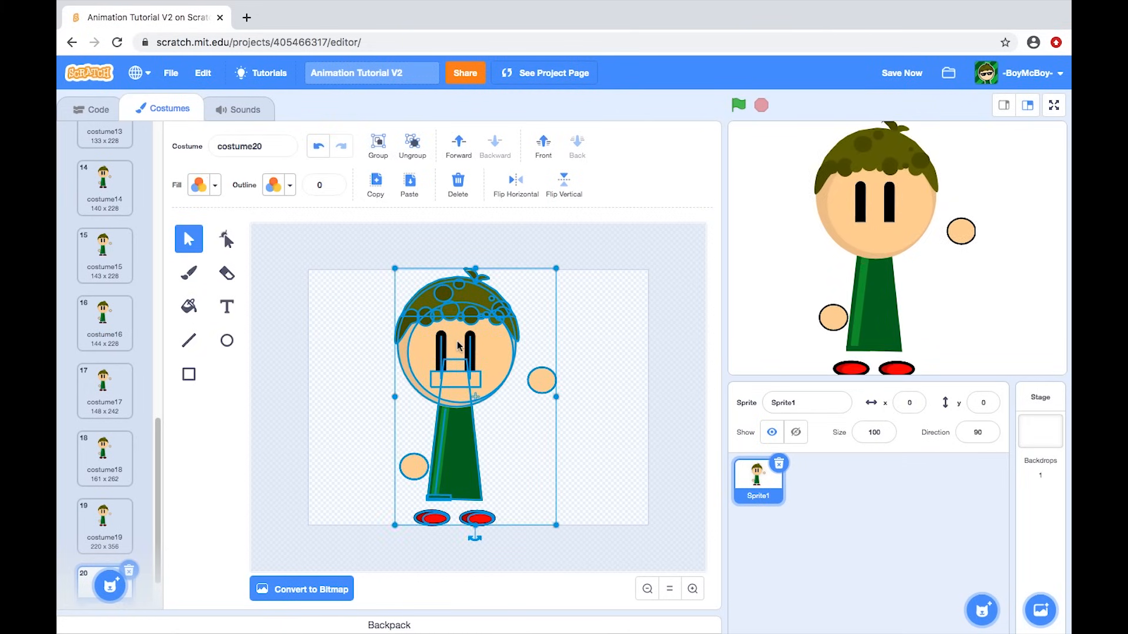
Step: Review costumes 17 to 20 in order to check the character's growth and alignment
click(107, 518)
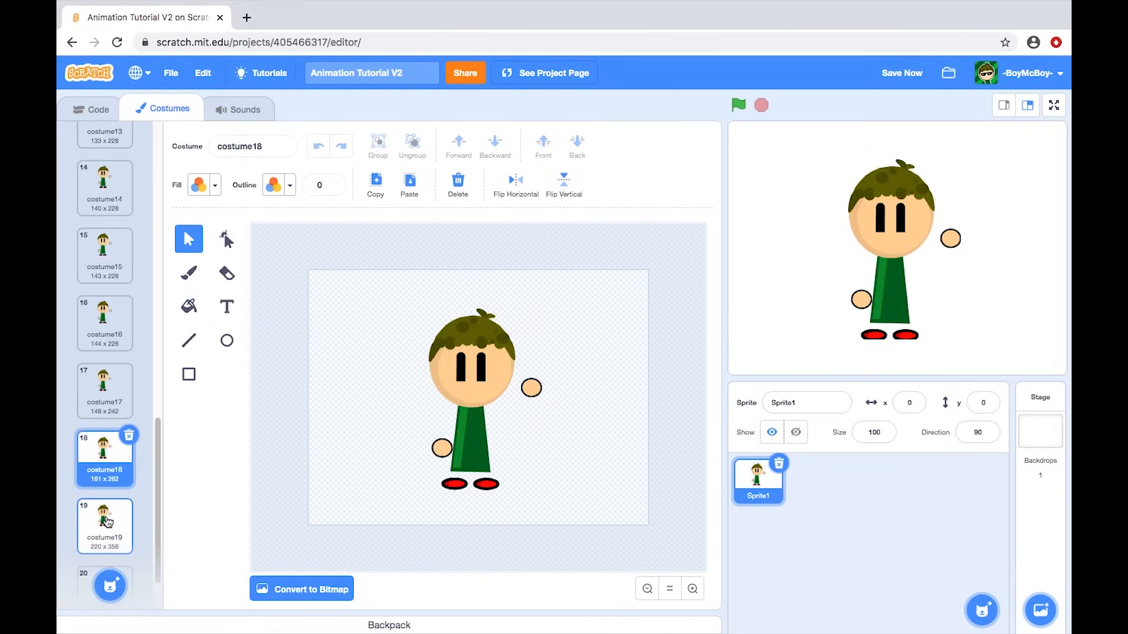
scroll(108, 519, down, 1)
click(110, 517)
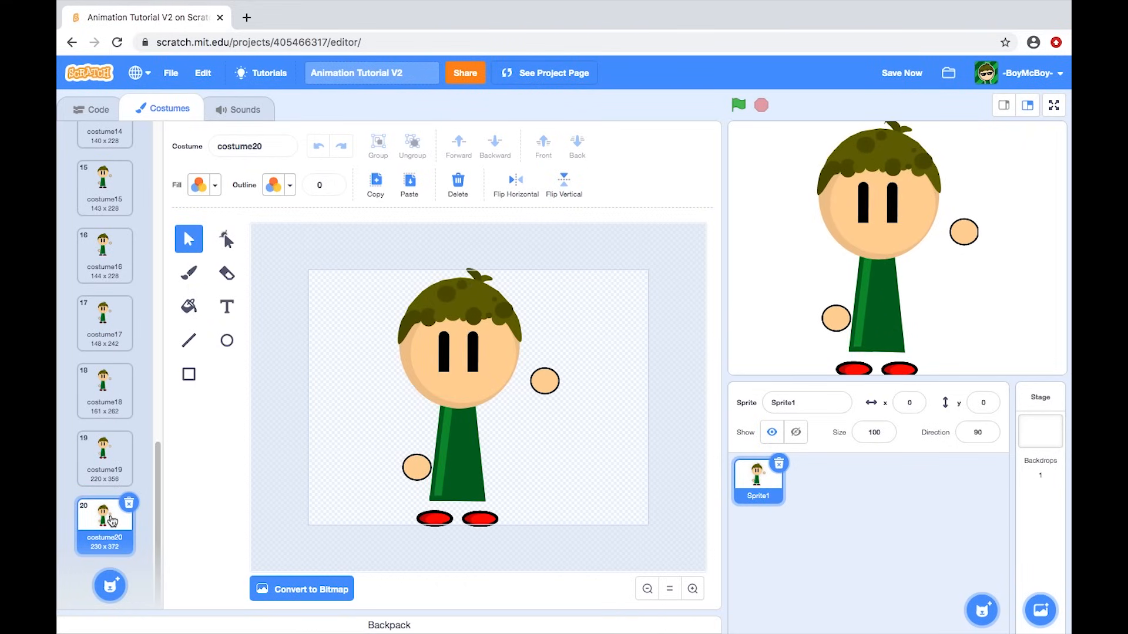
click(104, 326)
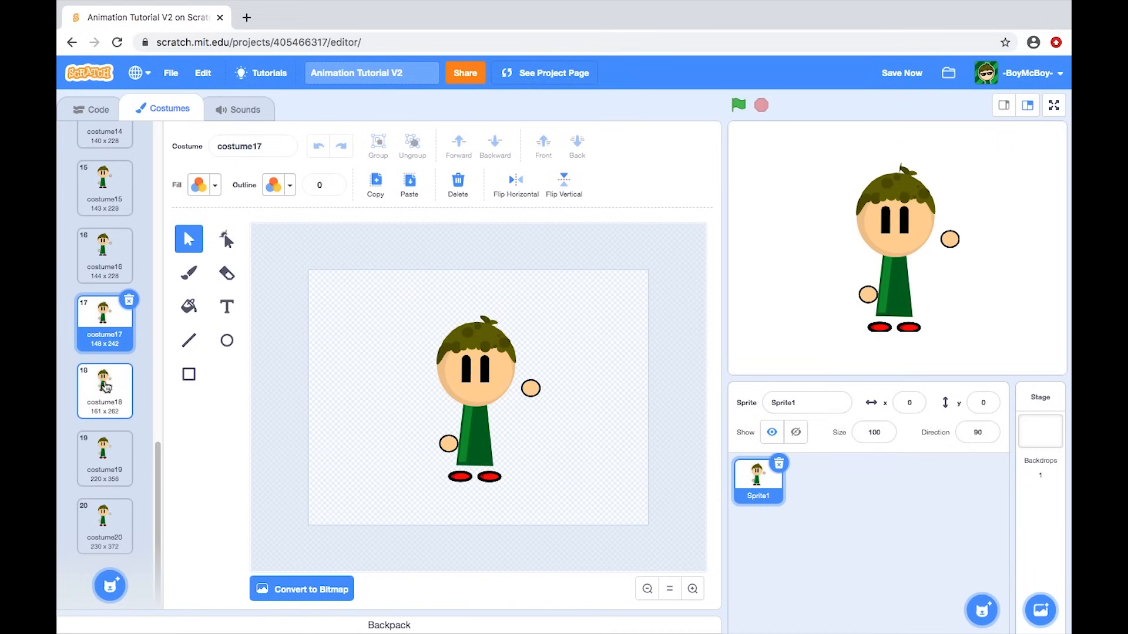
click(108, 418)
click(110, 450)
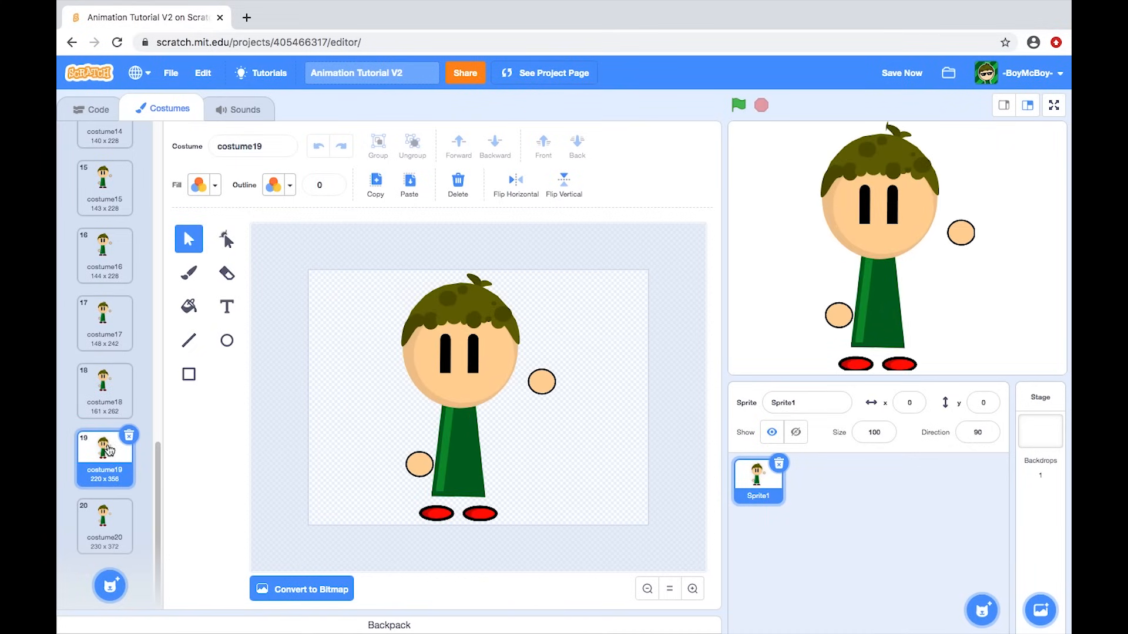
click(107, 518)
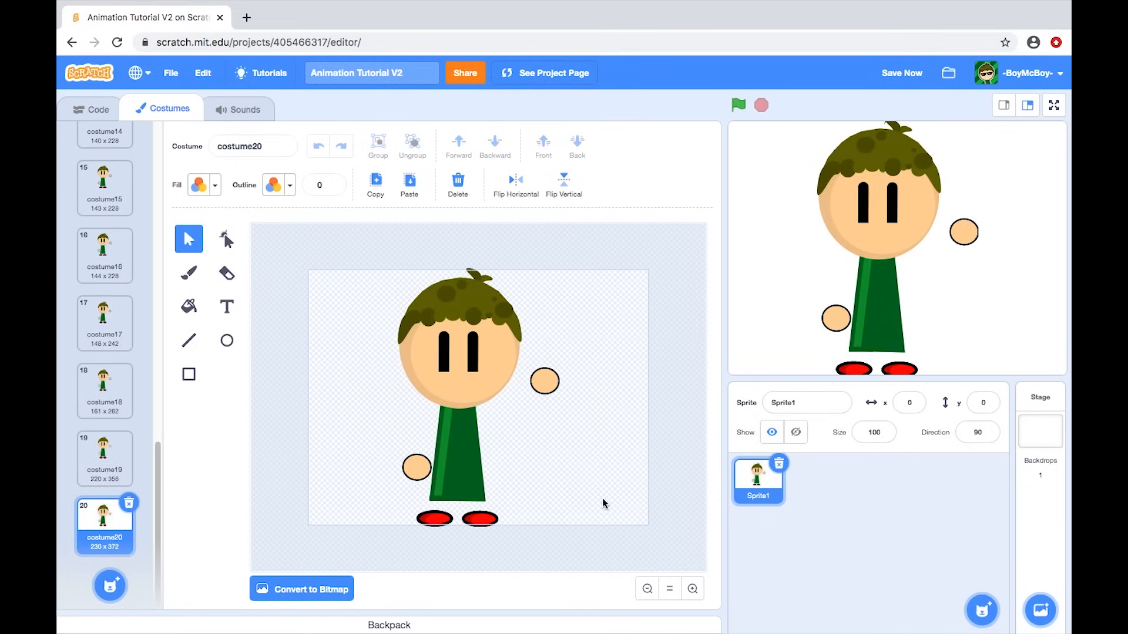
Step: Enlarge the whole character in costume20 slightly more, to about 233 × 371, and nudge it into line
key(ctrl+a)
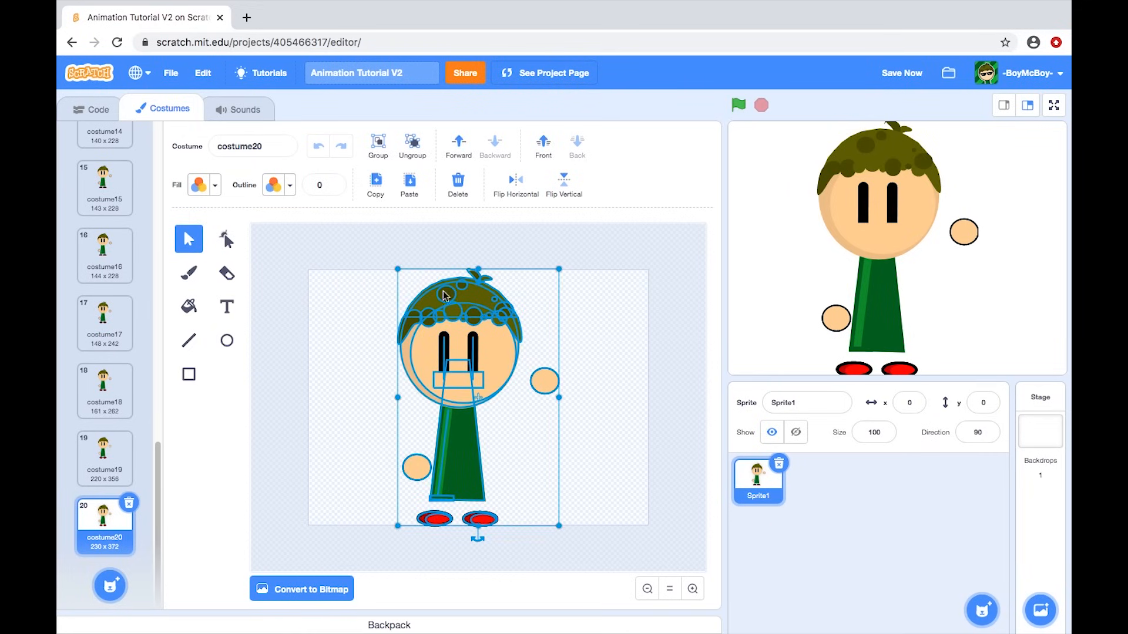
drag(399, 269, 397, 266)
drag(450, 327, 451, 329)
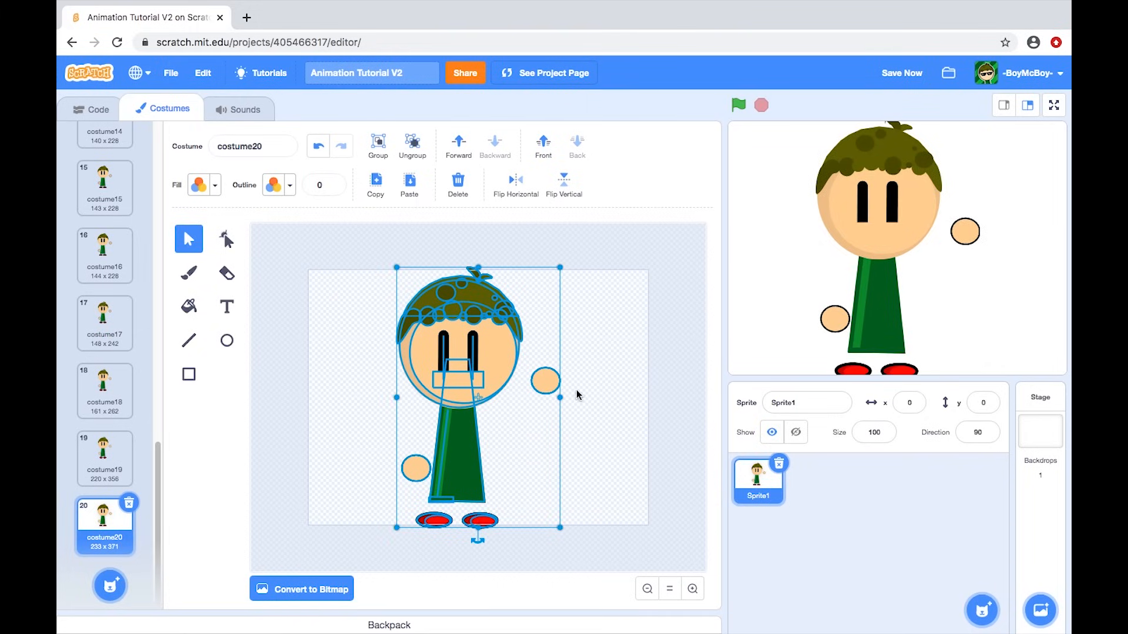
Step: Set the outline width of the eye lines in costume20 to 32 and compare the frame with costume19
click(509, 405)
click(474, 352)
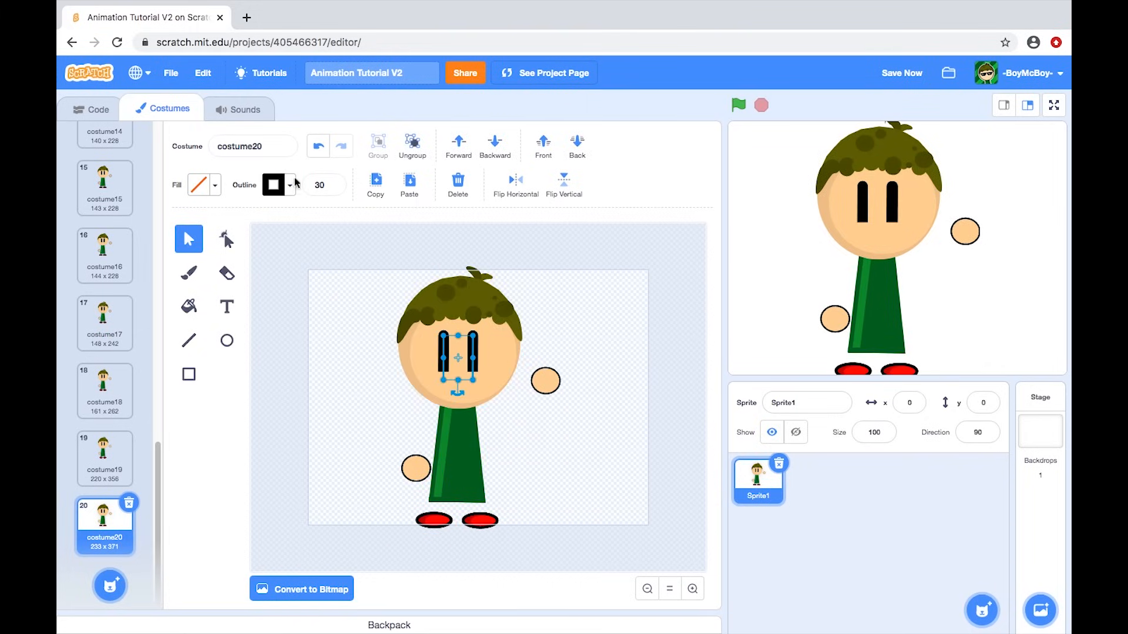
click(318, 184)
text(32)
key(Return)
click(355, 340)
click(99, 461)
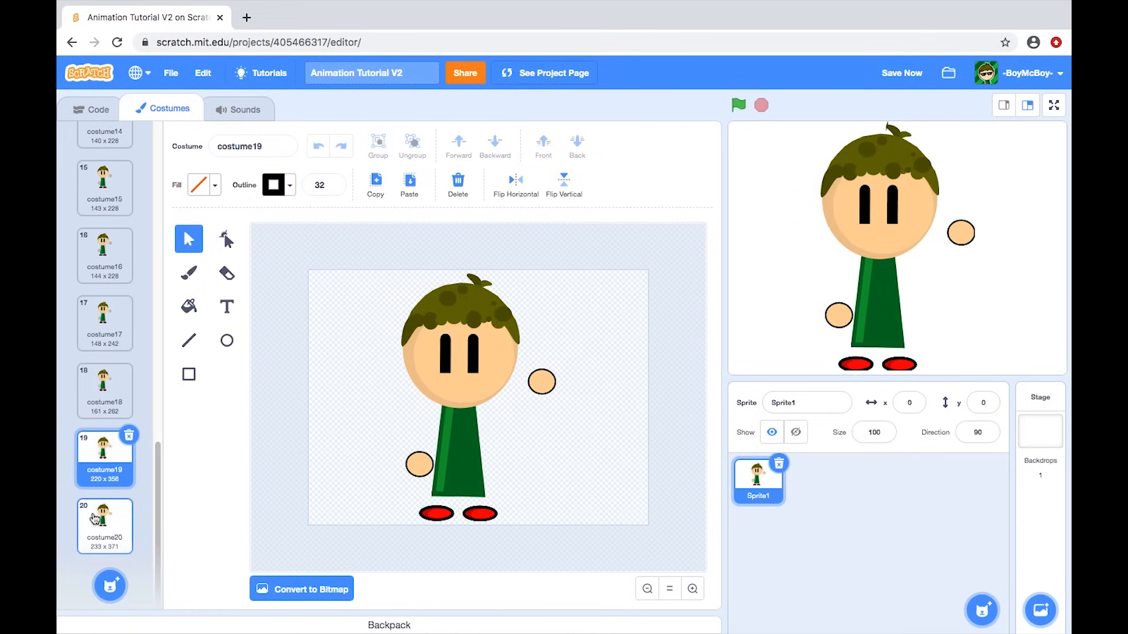
click(101, 520)
Step: Duplicate costume20 and enlarge the whole character in the copy very slightly, to about 236 × 376
right_click(101, 520)
click(117, 530)
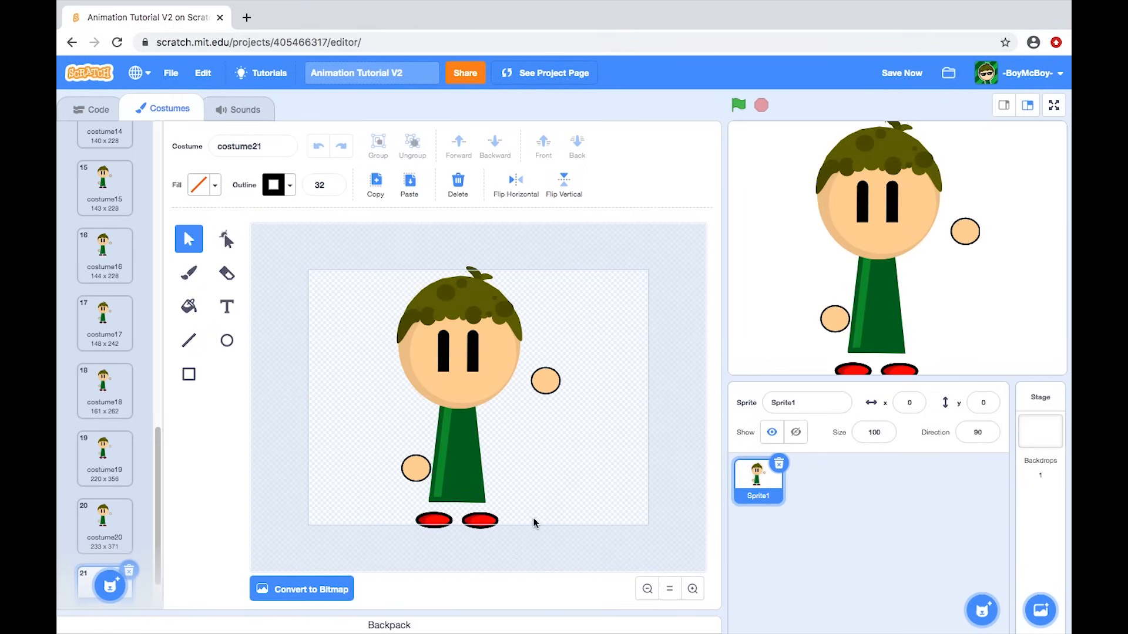
drag(446, 430, 365, 264)
drag(559, 267, 561, 264)
drag(479, 330, 476, 335)
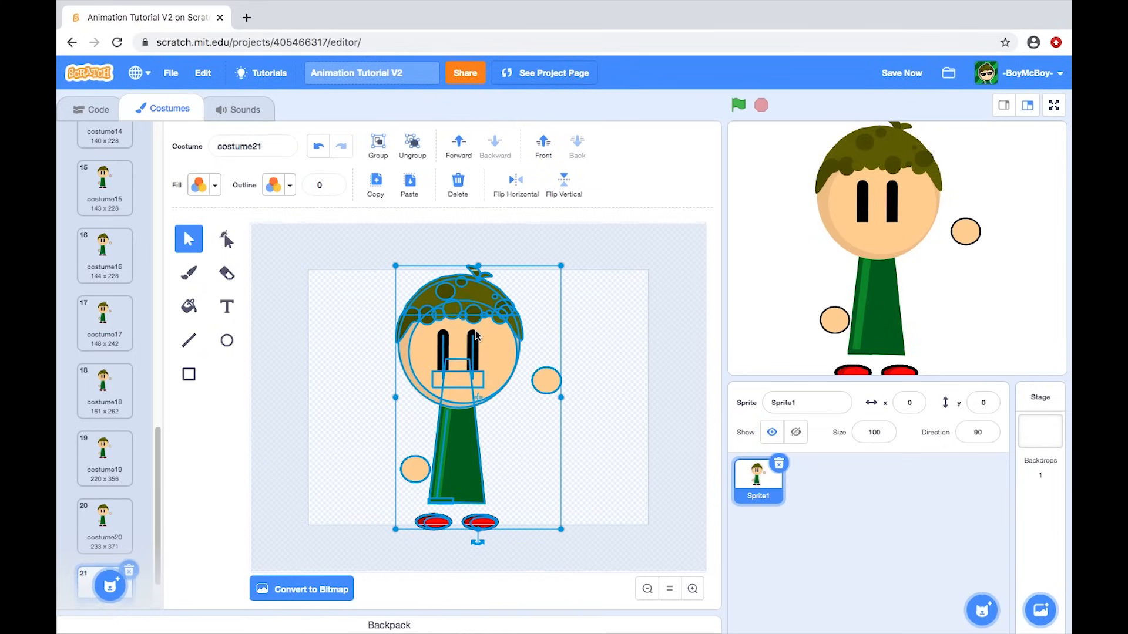
Step: Set the outline width of the eye lines in costume21 to 33
click(600, 344)
click(473, 348)
click(317, 186)
key(BackSpace)
key(BackSpace)
text(33)
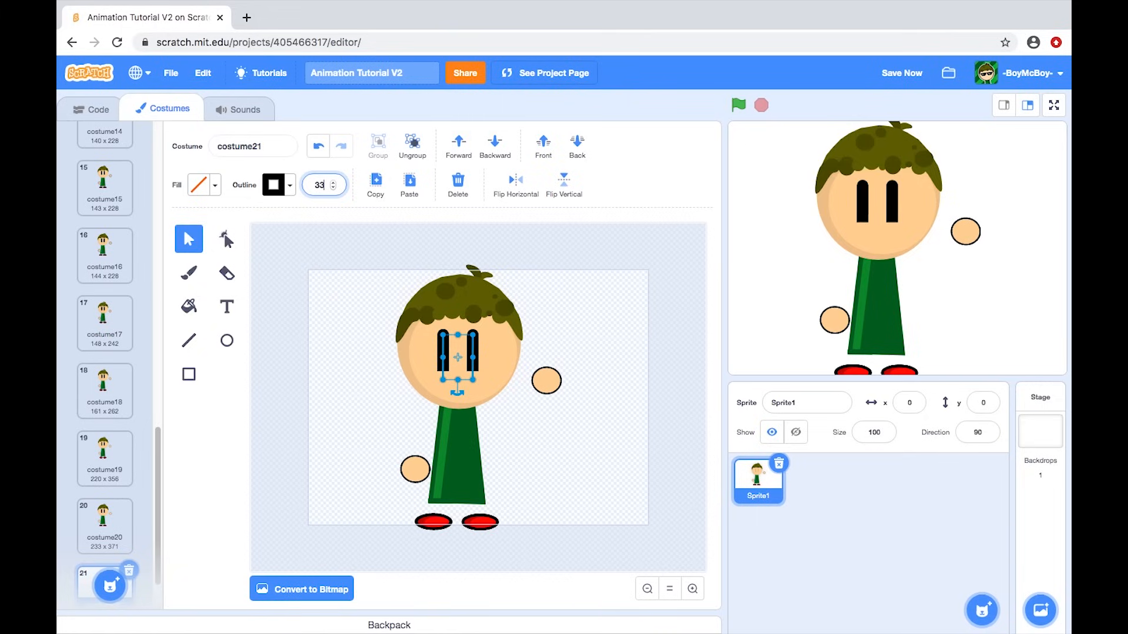
key(Return)
click(359, 365)
scroll(119, 379, down, 1)
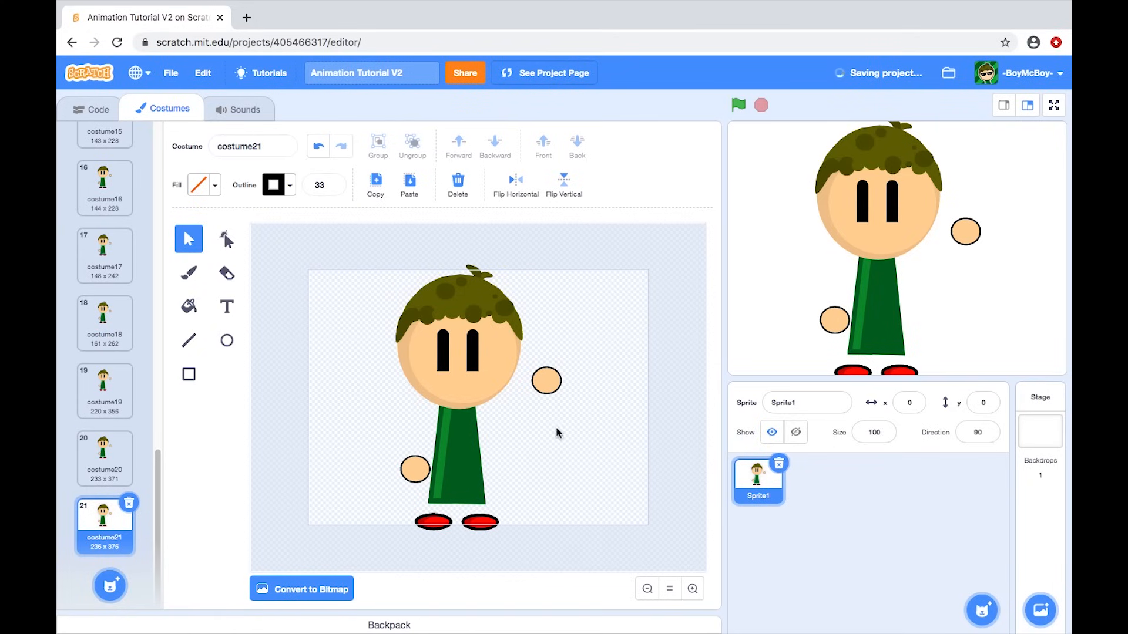
Step: Duplicate the .5-second wait and its repeat-until loop in the sprite's code and attach the copy to the end of the script
click(91, 110)
right_click(316, 383)
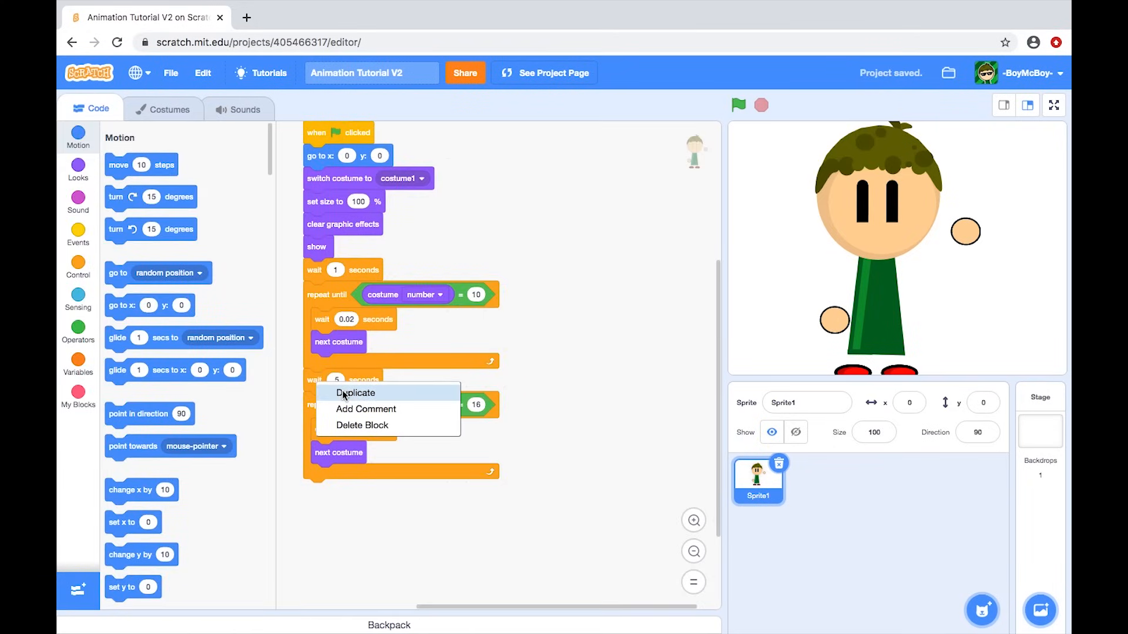
click(342, 393)
click(437, 515)
drag(436, 515, 316, 492)
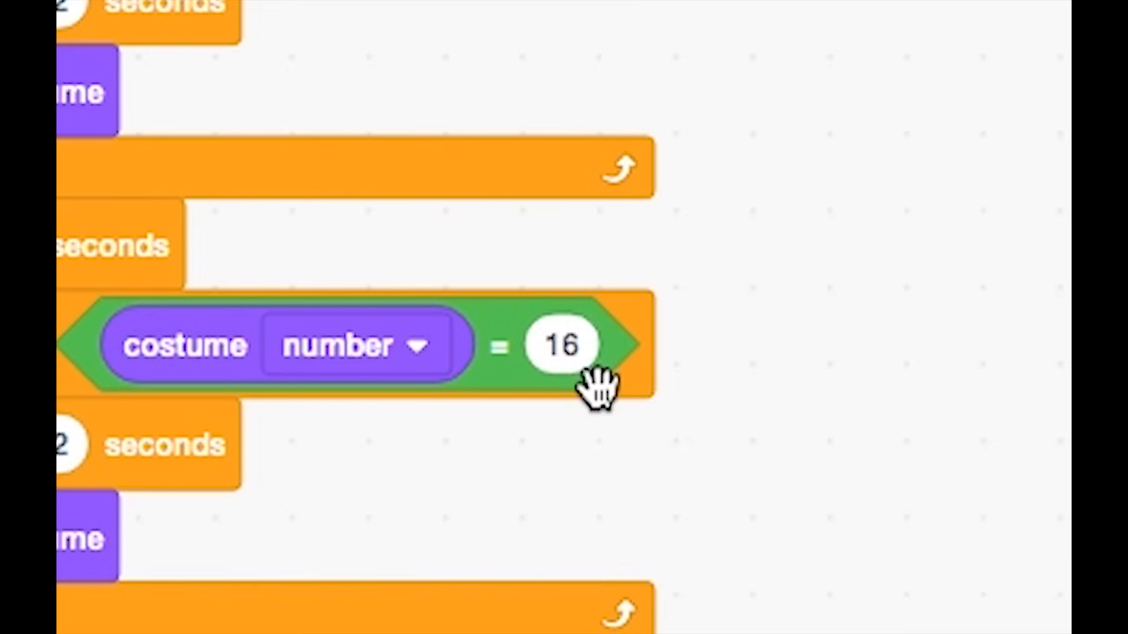
Step: Set the new section's wait to .8 seconds and make its loop repeat until the costume number equals 21
click(477, 516)
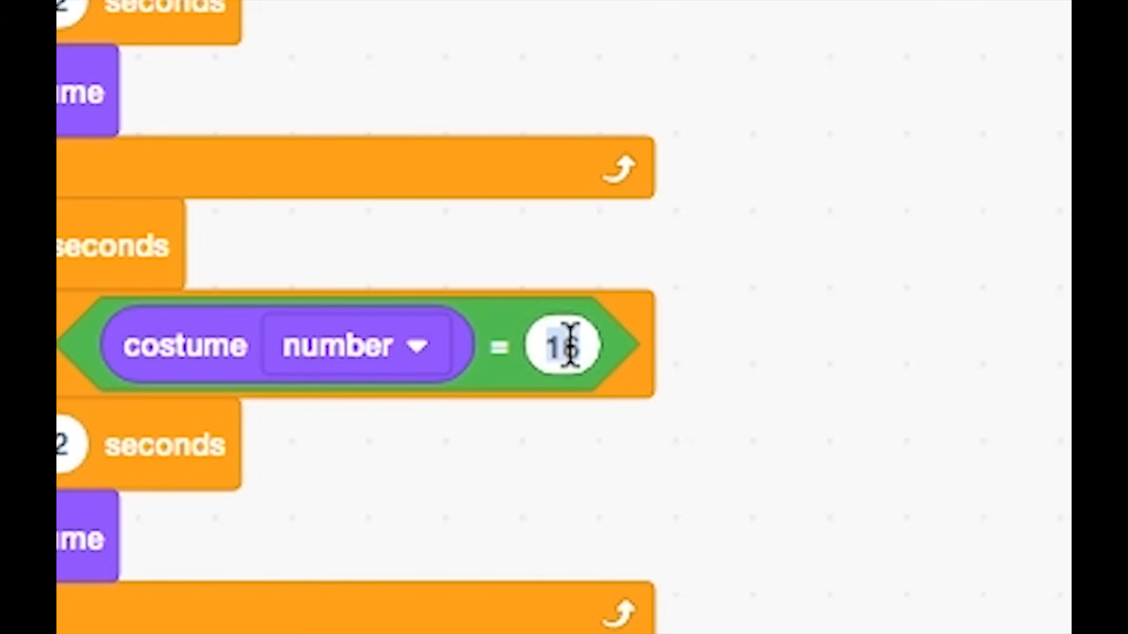
text(21)
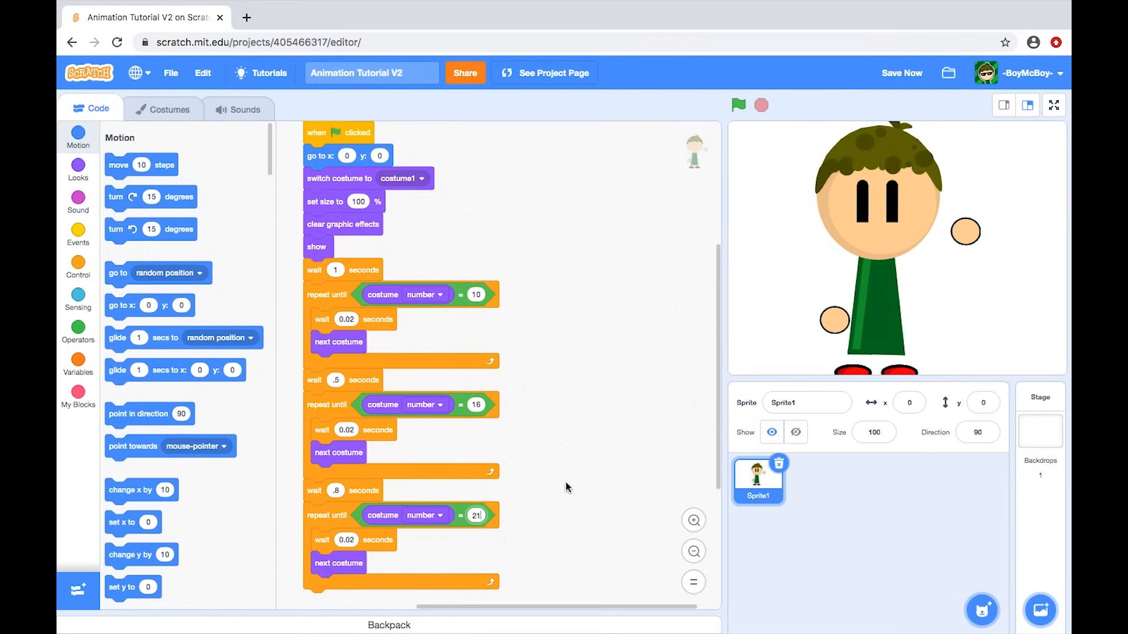
click(566, 487)
Step: Save the project and run the animation twice to check the growing sequence
click(904, 74)
click(740, 109)
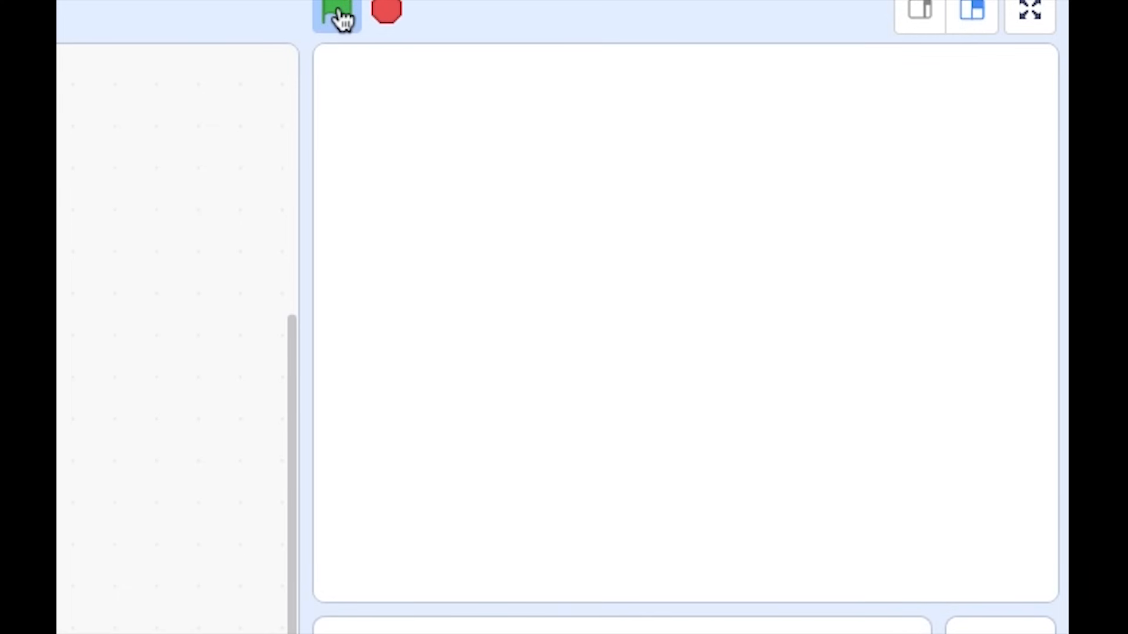
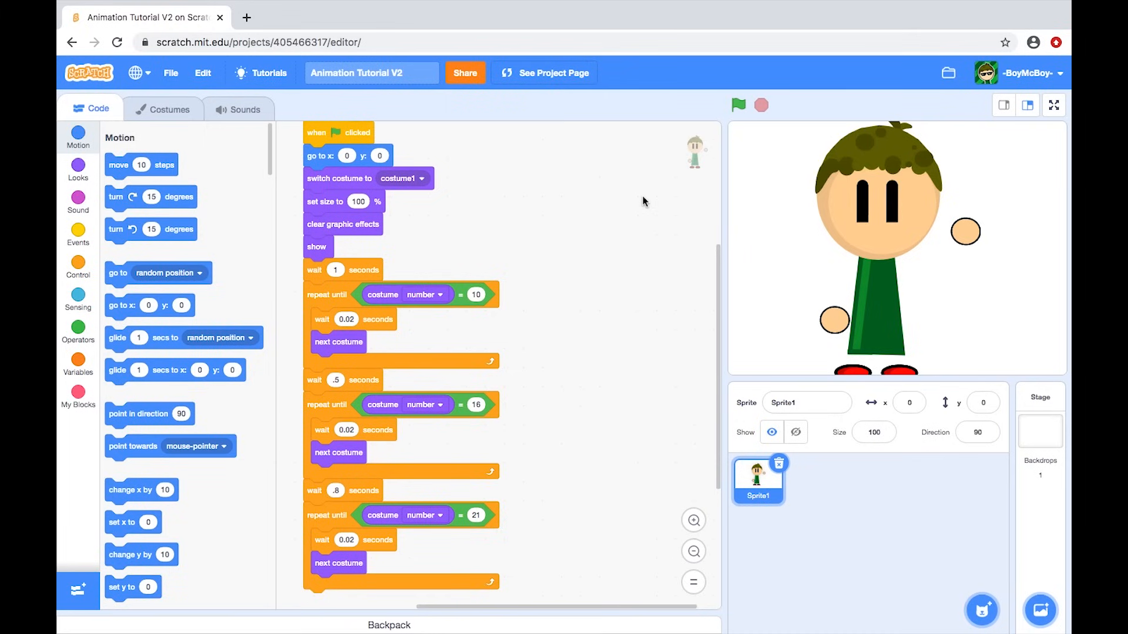
click(739, 106)
Step: Return to the sprite's costumes and duplicate costume21 as the next frame
click(170, 109)
scroll(122, 393, down, 15)
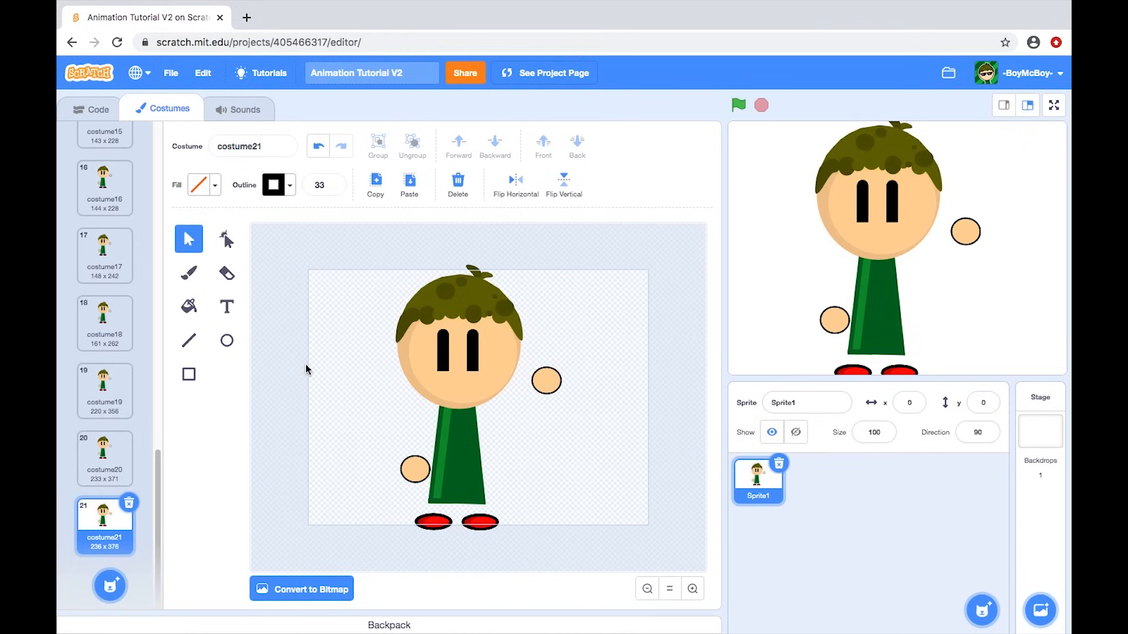
right_click(99, 519)
click(123, 528)
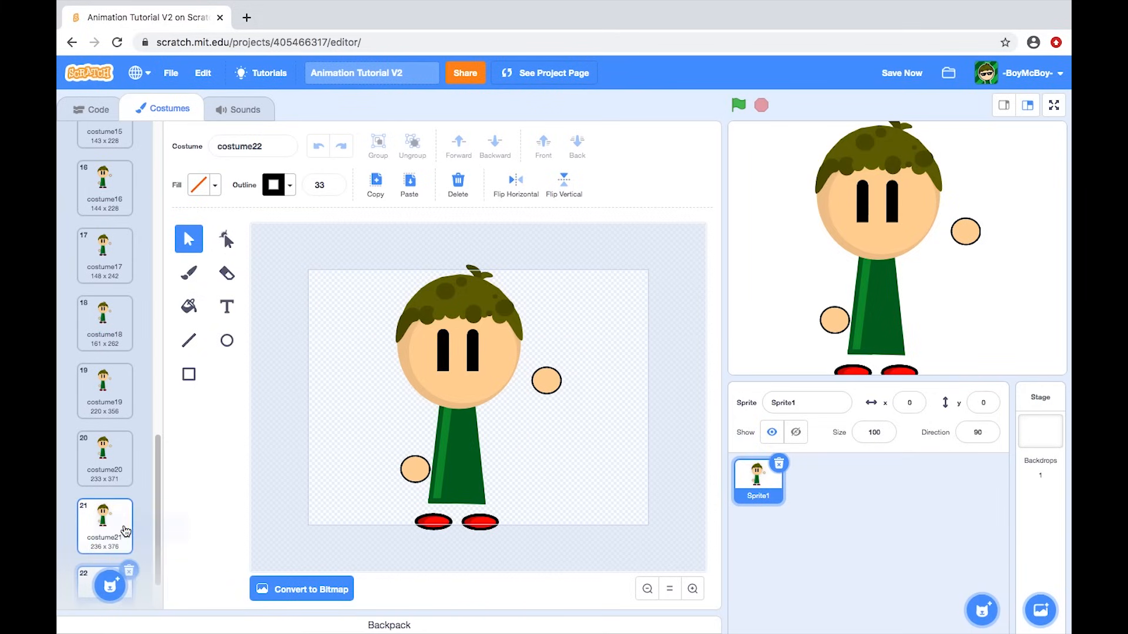
Step: Nudge the raised hand very slightly to the right in costume22
click(548, 380)
drag(549, 380, 550, 380)
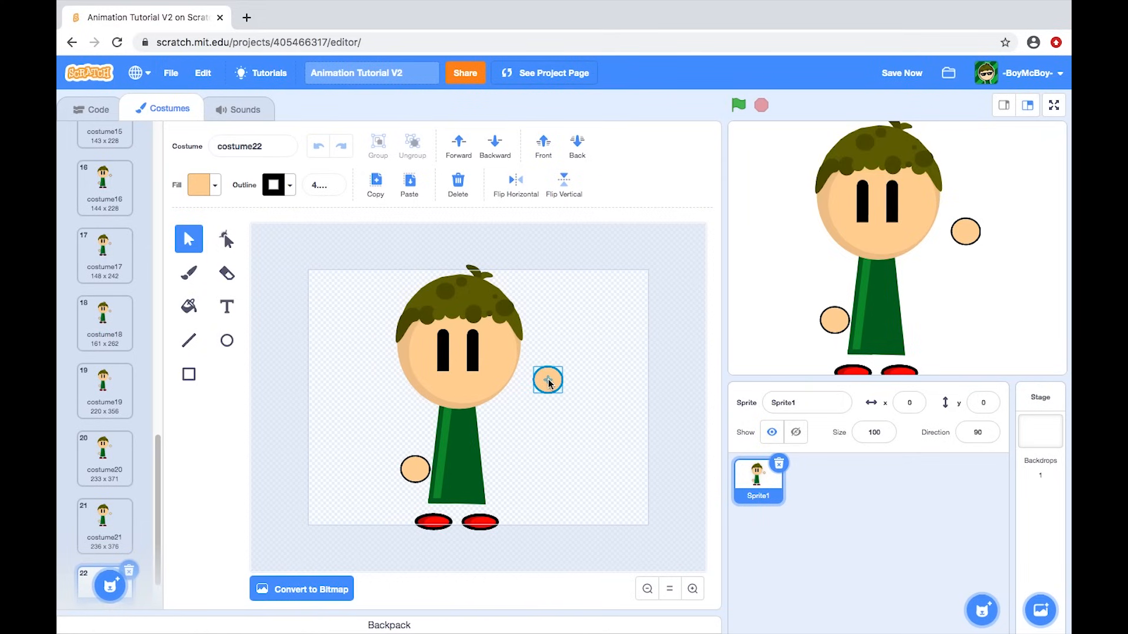
click(474, 346)
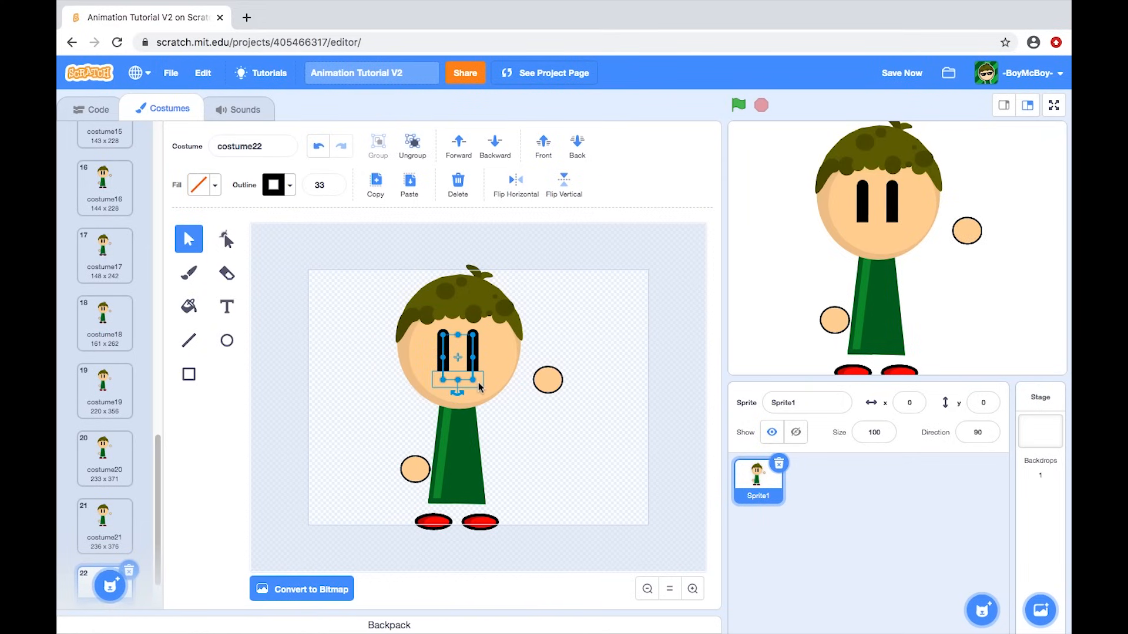
click(519, 403)
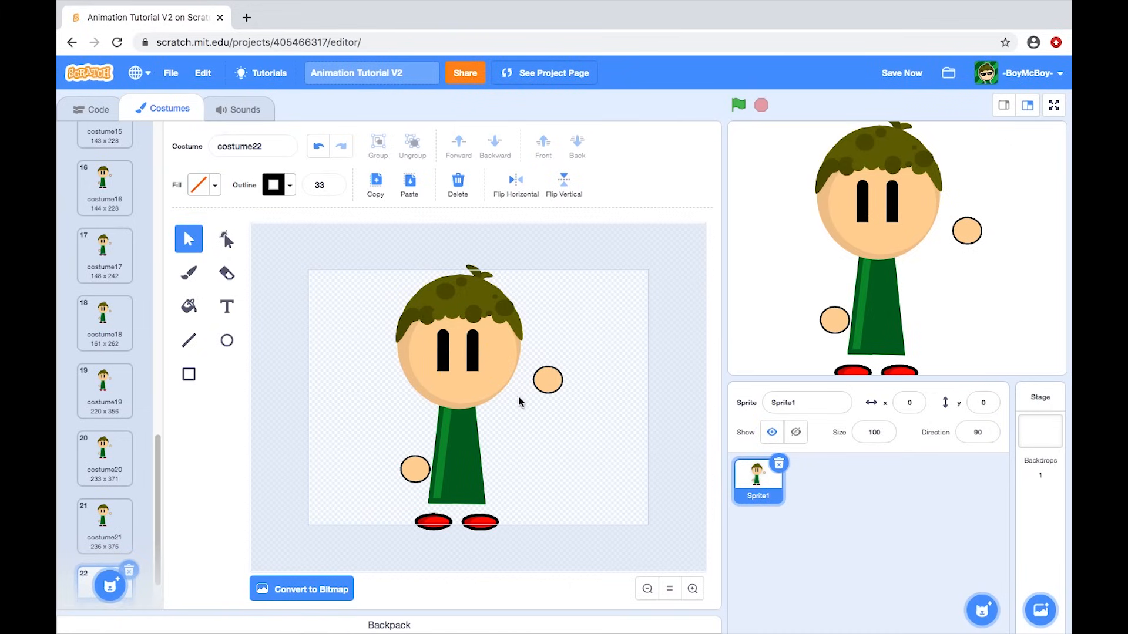
click(471, 350)
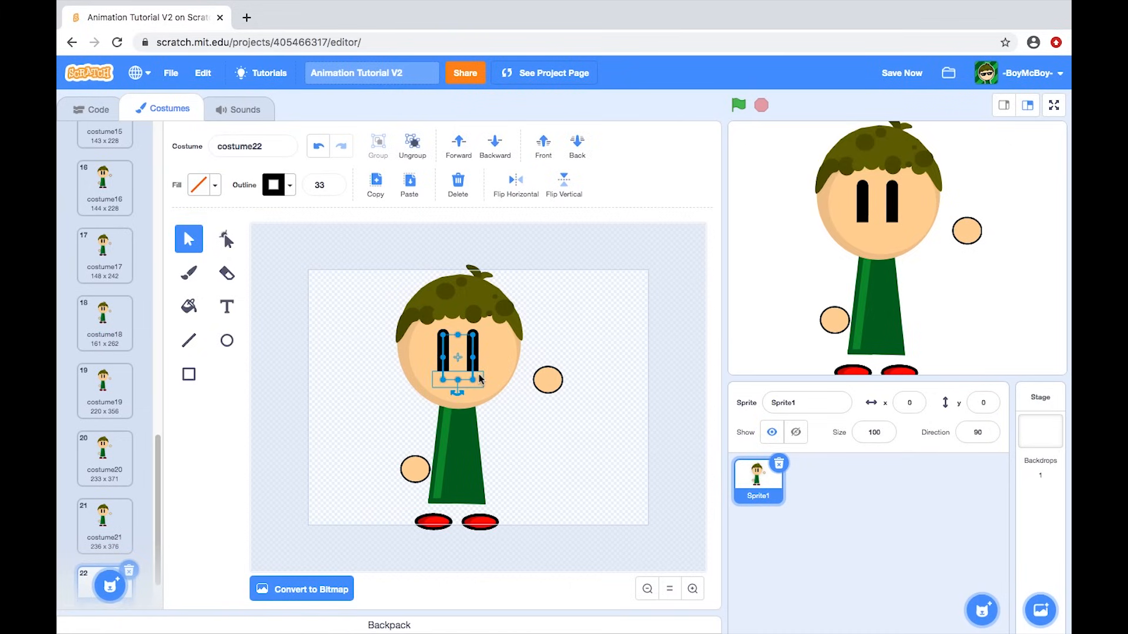
shift+click(480, 378)
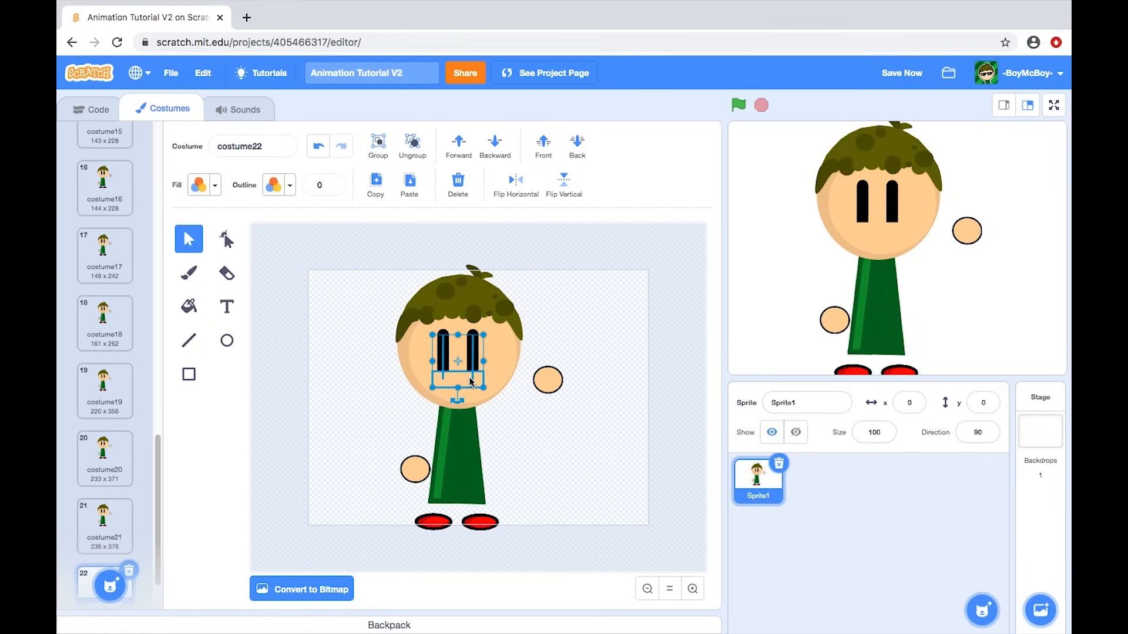
Step: Try moving the dark hair patches at both sides of the head down and to the right, then undo the move
click(505, 309)
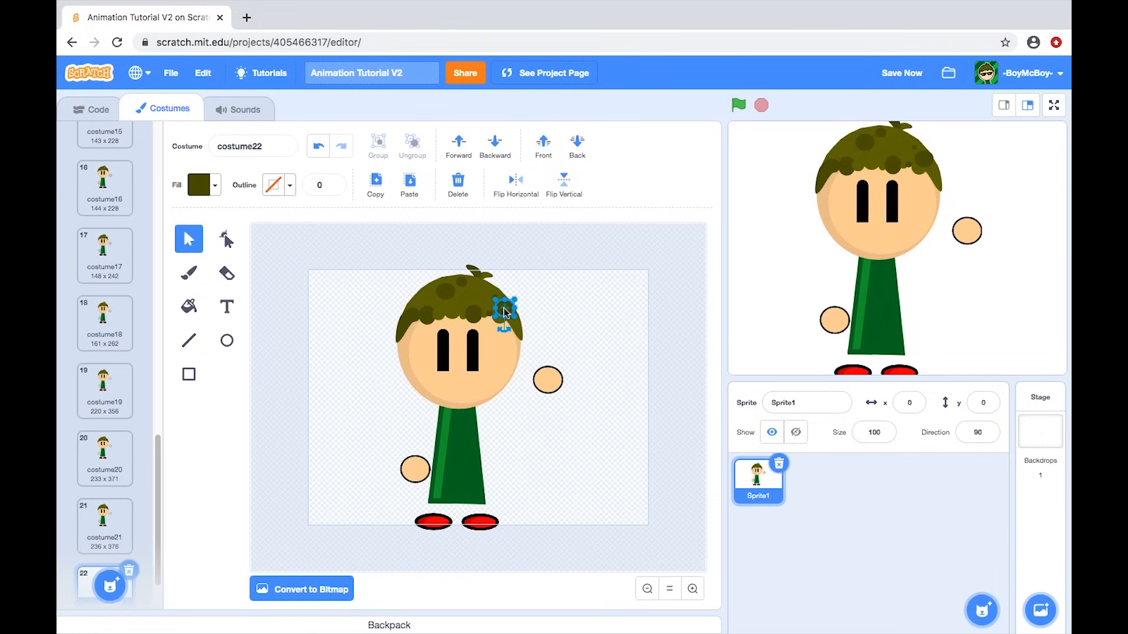
click(425, 317)
click(407, 318)
shift+click(426, 317)
shift+click(505, 308)
drag(506, 307, 563, 351)
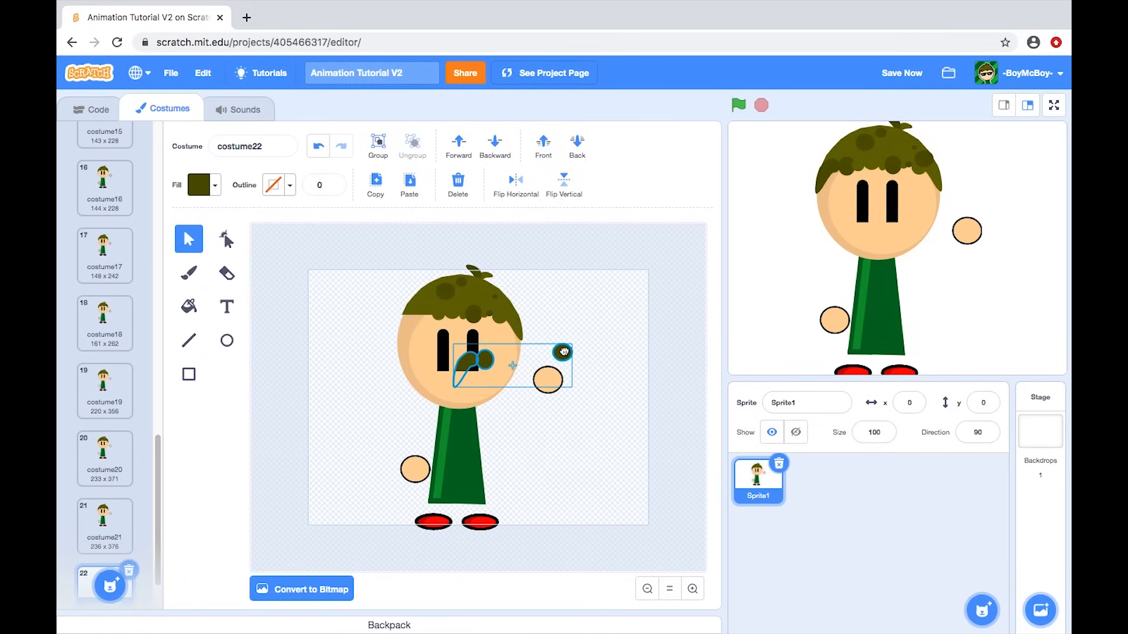
key(ctrl+z)
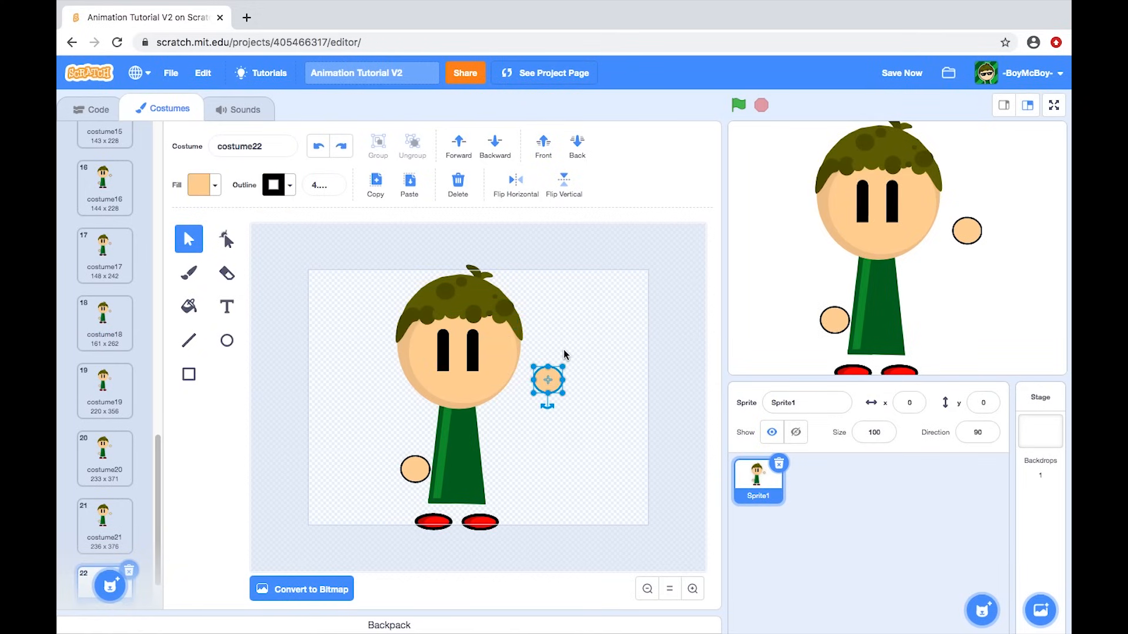
click(540, 312)
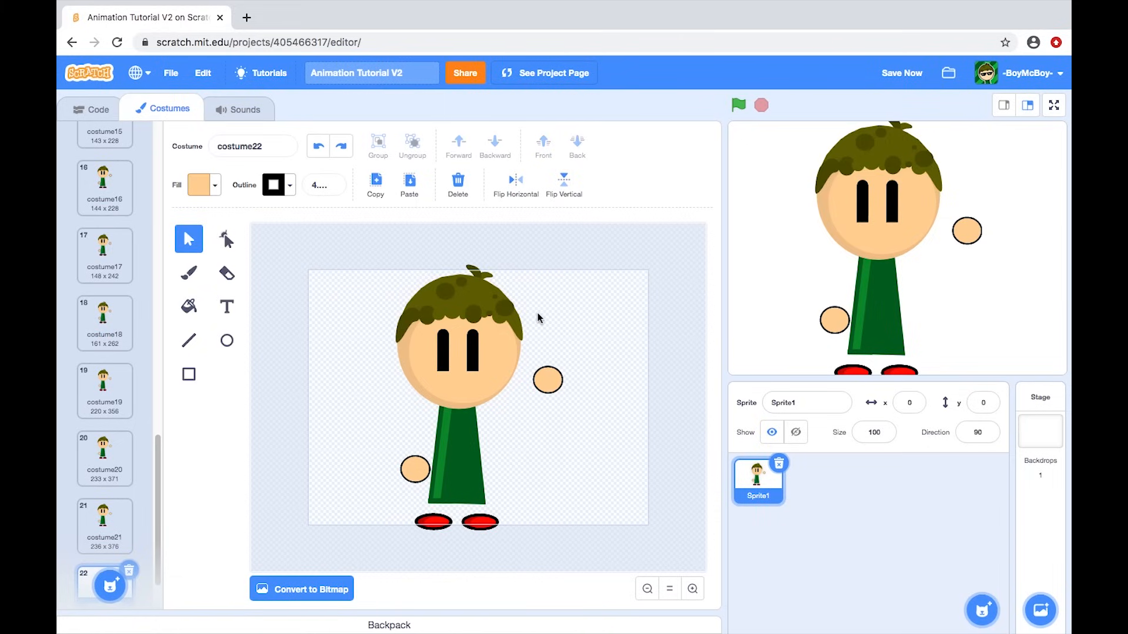
Step: Draw trial circle and rectangle shapes beside the character's body and remove them again
click(225, 342)
mouse_move(509, 407)
mouse_down()
mouse_move(601, 479)
mouse_move(594, 503)
mouse_move(562, 436)
mouse_up()
drag(623, 480, 568, 481)
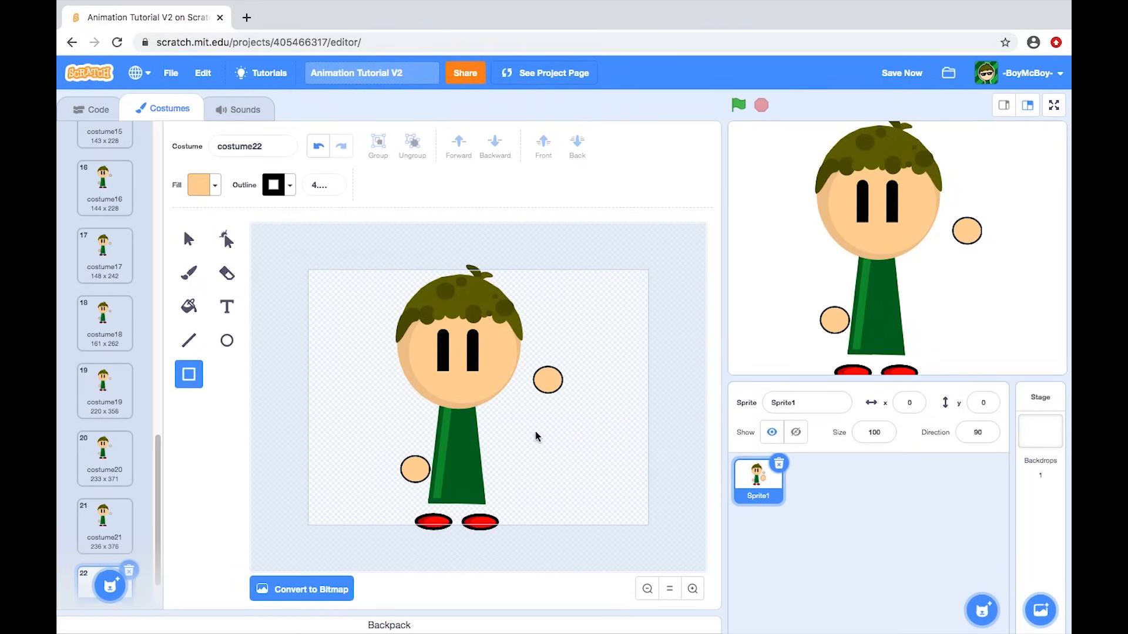
drag(529, 418, 564, 468)
key(Delete)
Step: Select the eyes together with the skin-coloured rectangle below them in costume22 and nudge them slightly to the right
scroll(121, 493, down, 1)
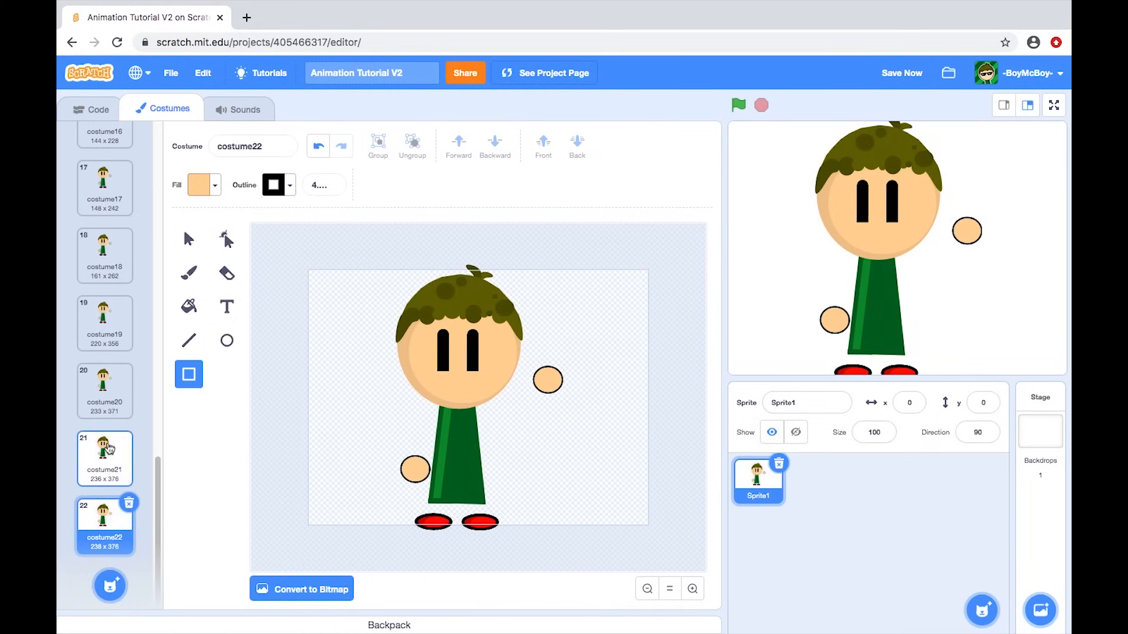
click(108, 448)
click(109, 517)
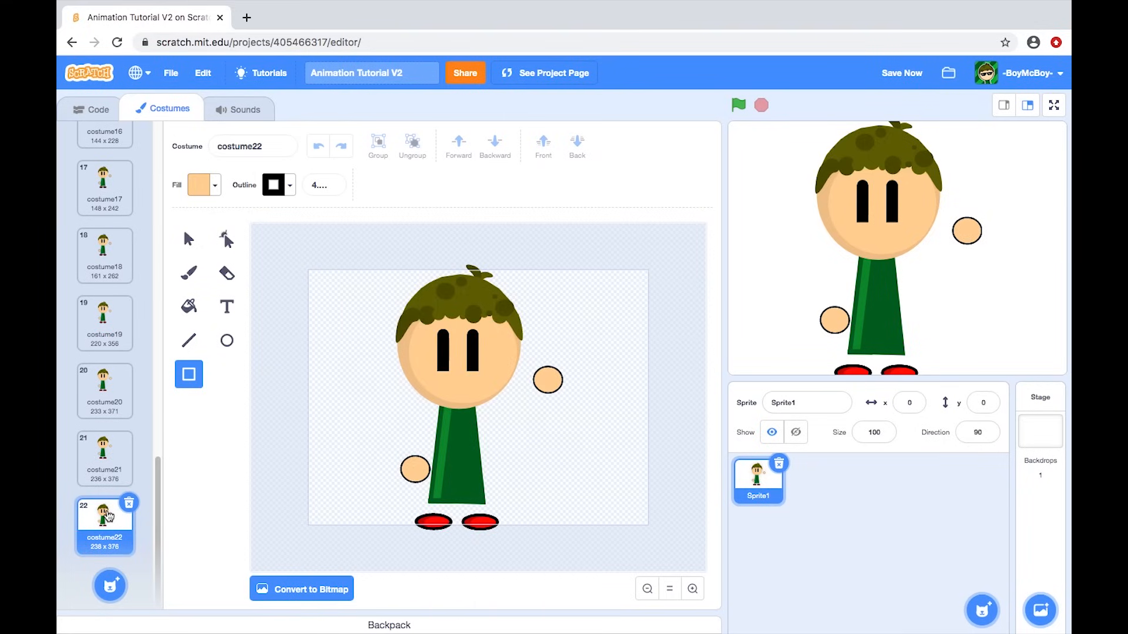
click(189, 239)
click(535, 386)
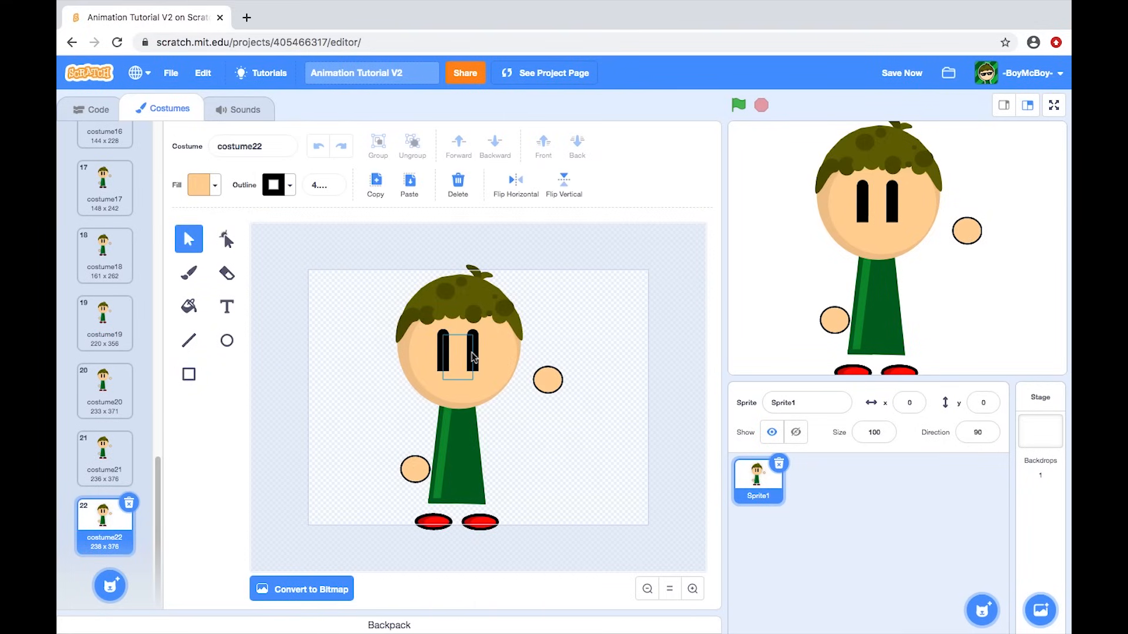
drag(472, 357, 477, 381)
shift+click(477, 382)
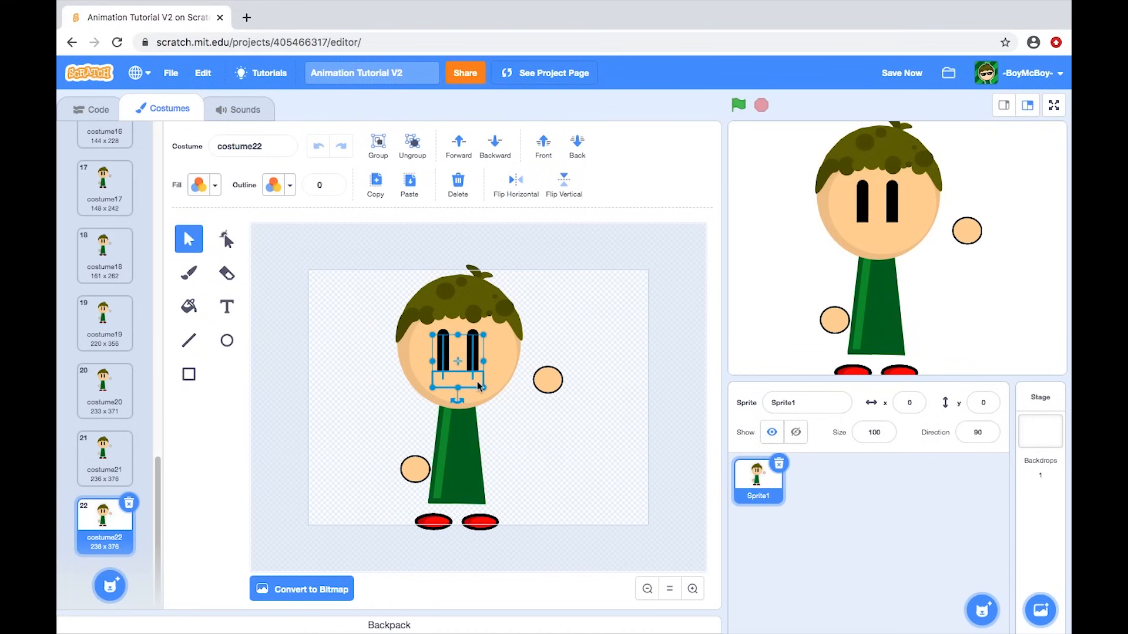
key(Right)
key(Right)
Step: Compare costume21 with costume22, save the project, and duplicate costume22 as the next frame
click(102, 467)
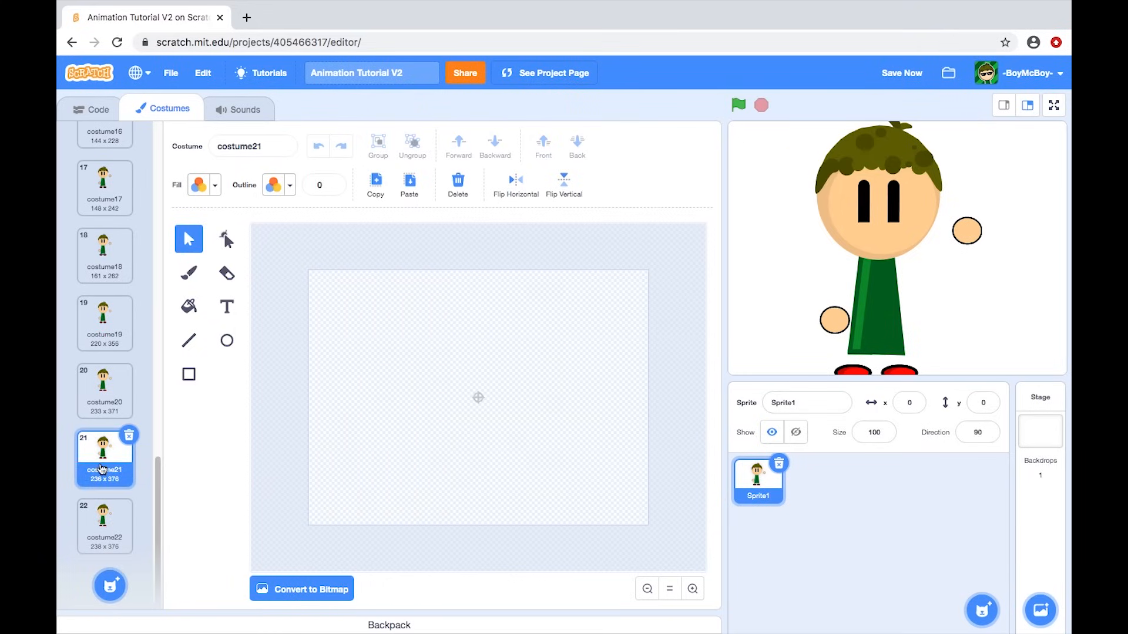
click(108, 510)
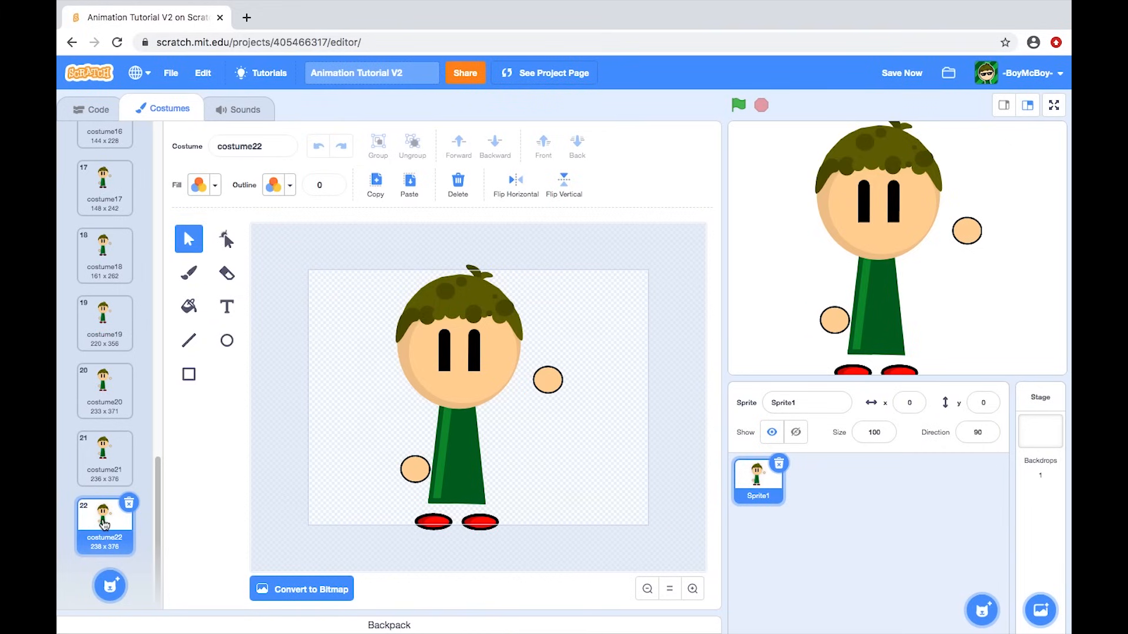
click(906, 72)
right_click(103, 521)
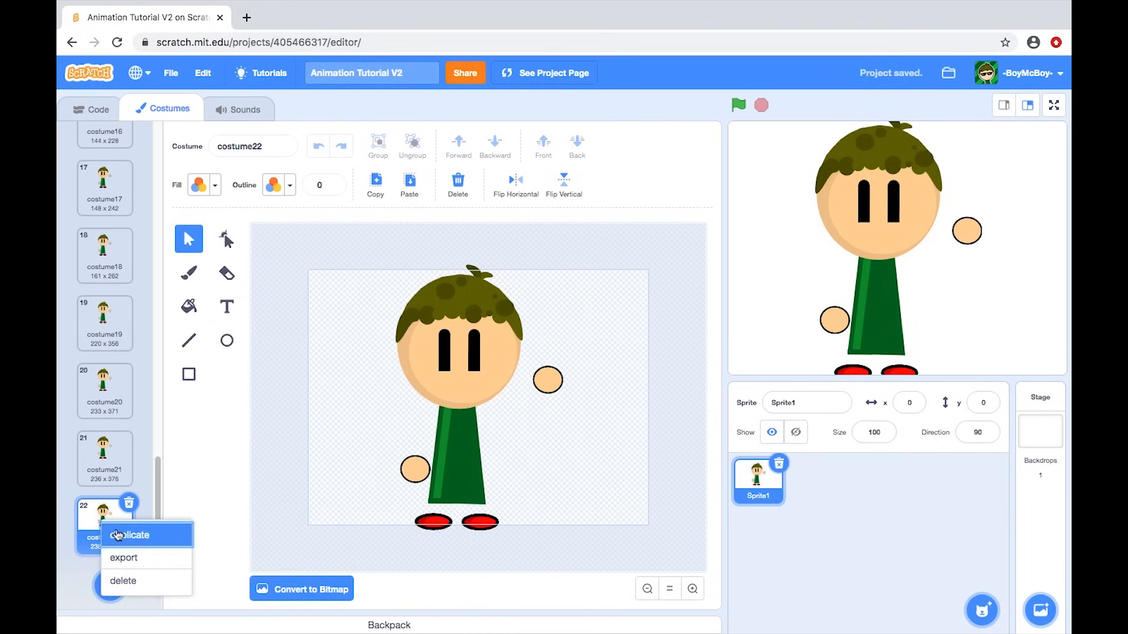
click(117, 535)
Step: Move the raised hand a little farther right in costume23 and nudge the eyes and the rectangle below them right
drag(552, 385, 569, 383)
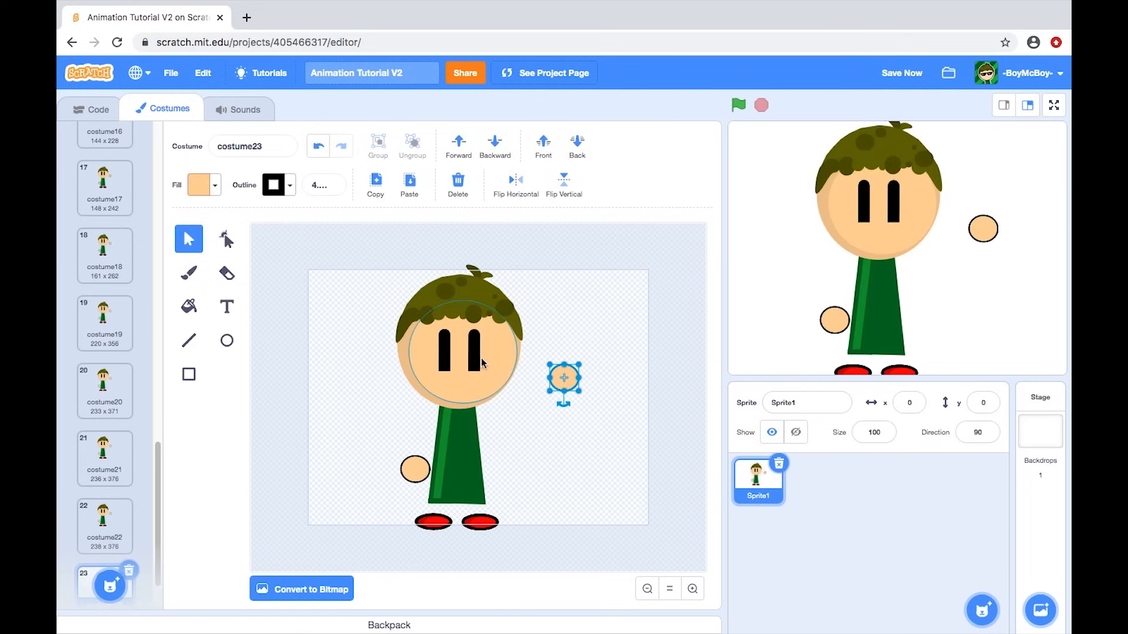
click(475, 355)
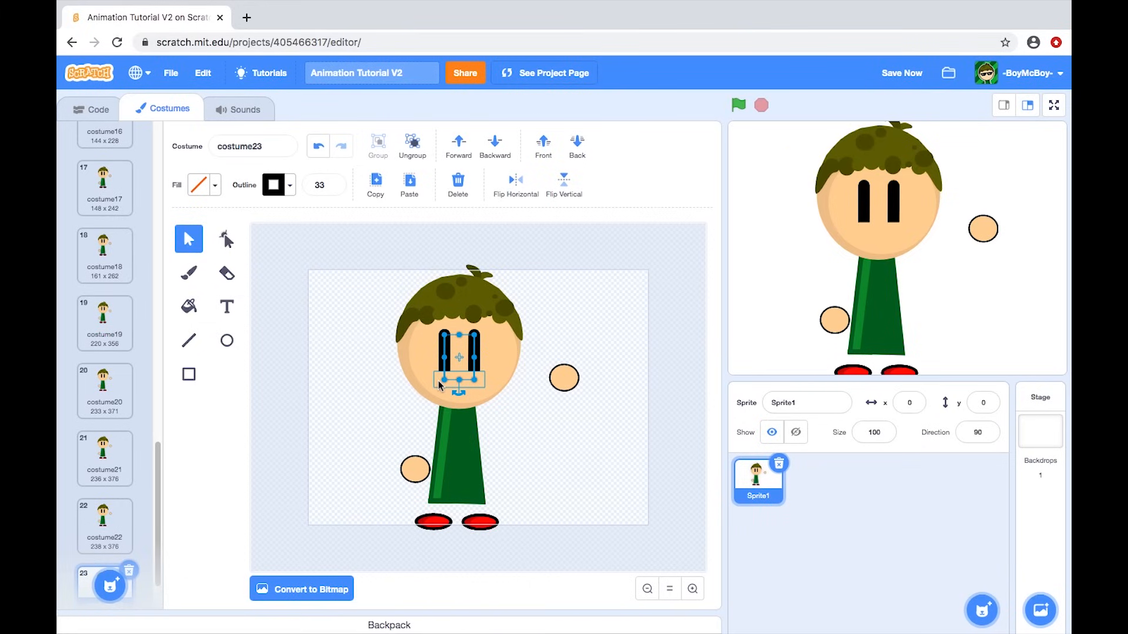
shift+click(438, 381)
key(Right)
key(Right)
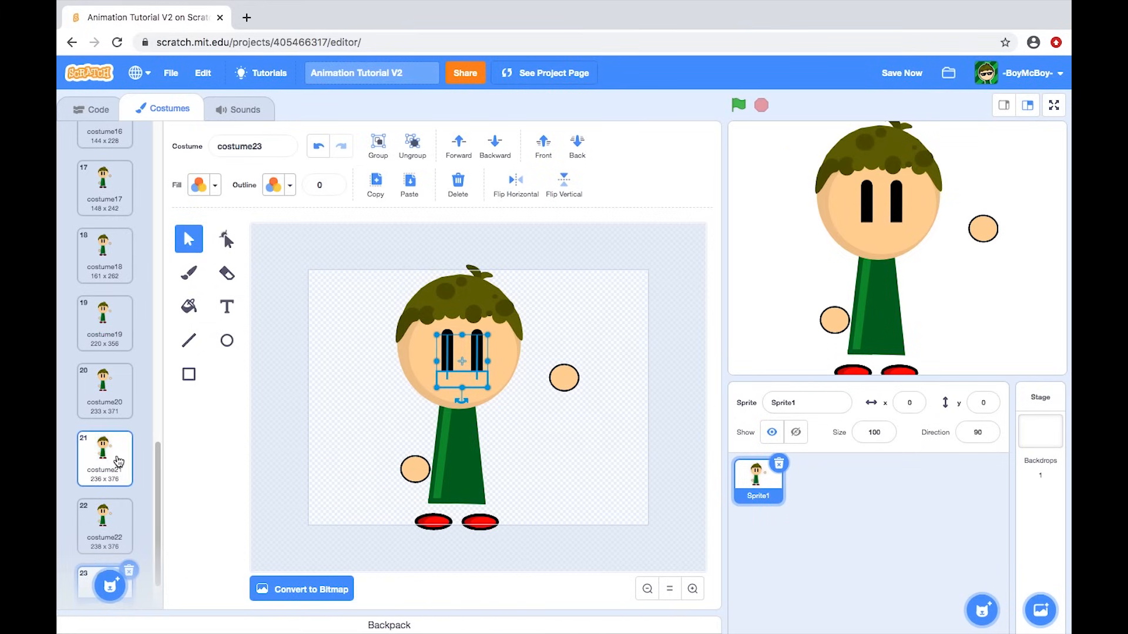
Step: Duplicate costume23 as the next frame and move its raised hand slightly up and far right, just inside the canvas edge
click(115, 506)
scroll(120, 496, down, 1)
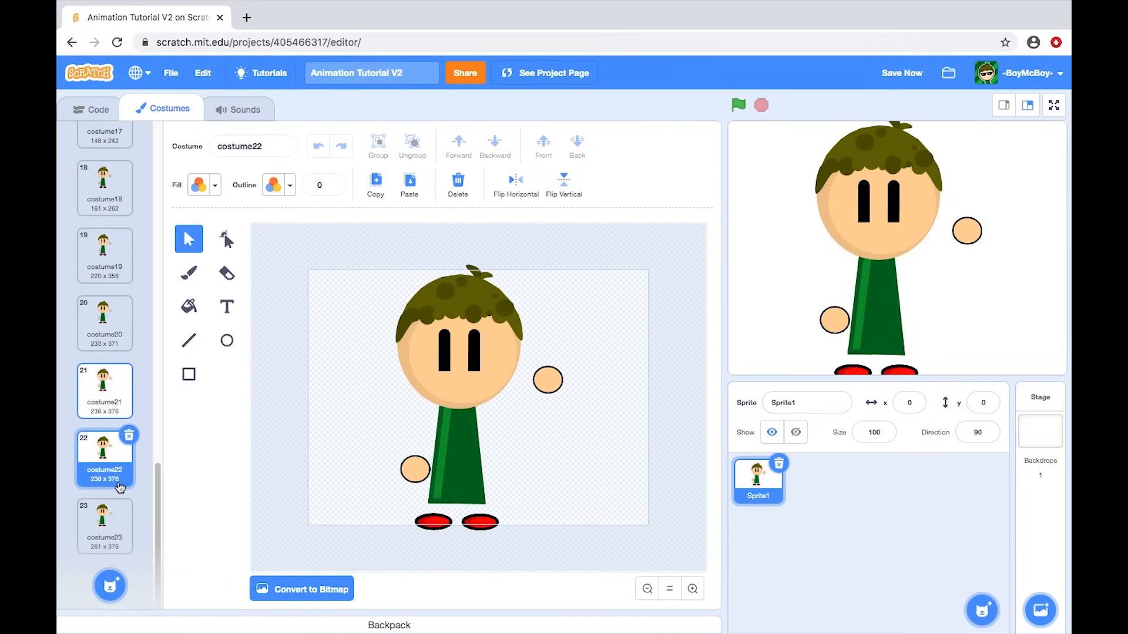
click(118, 410)
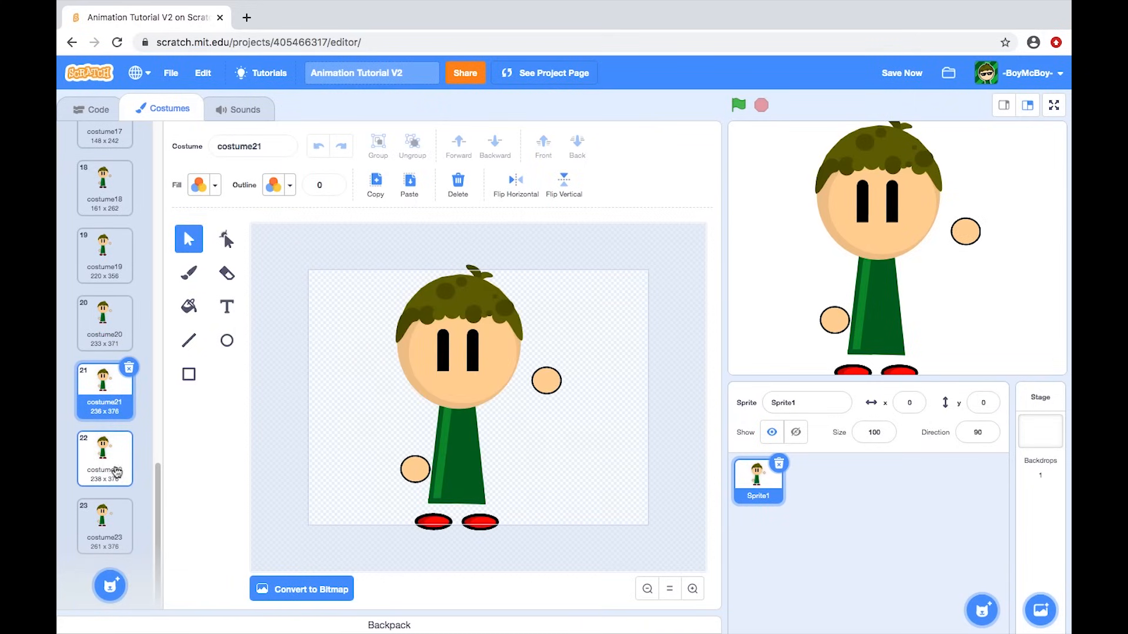
click(116, 472)
click(110, 504)
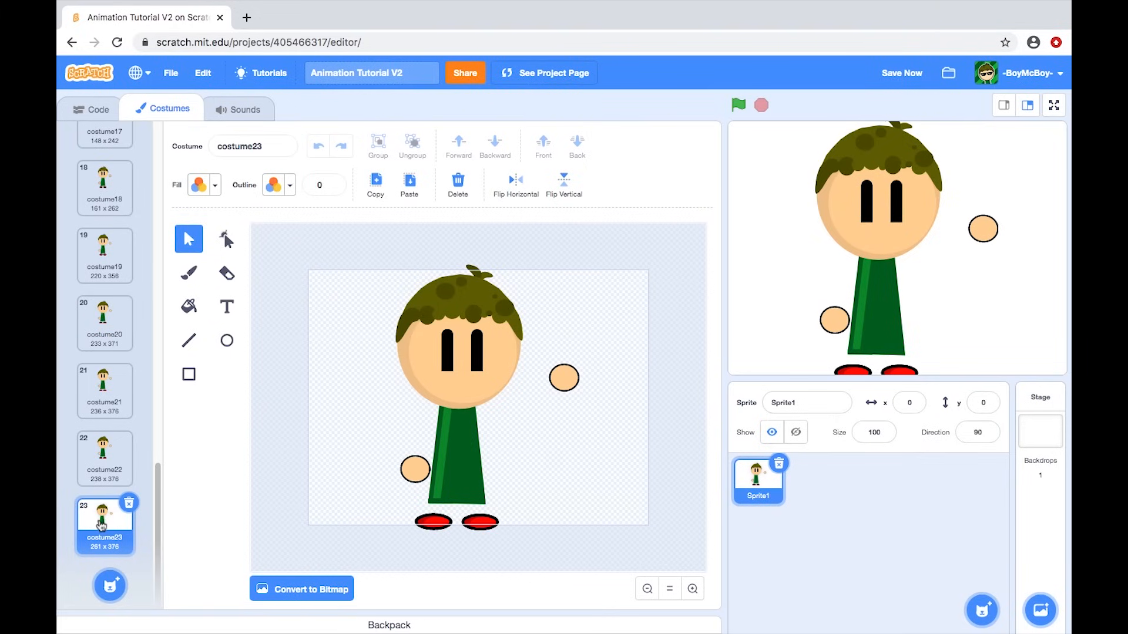
right_click(112, 506)
click(123, 531)
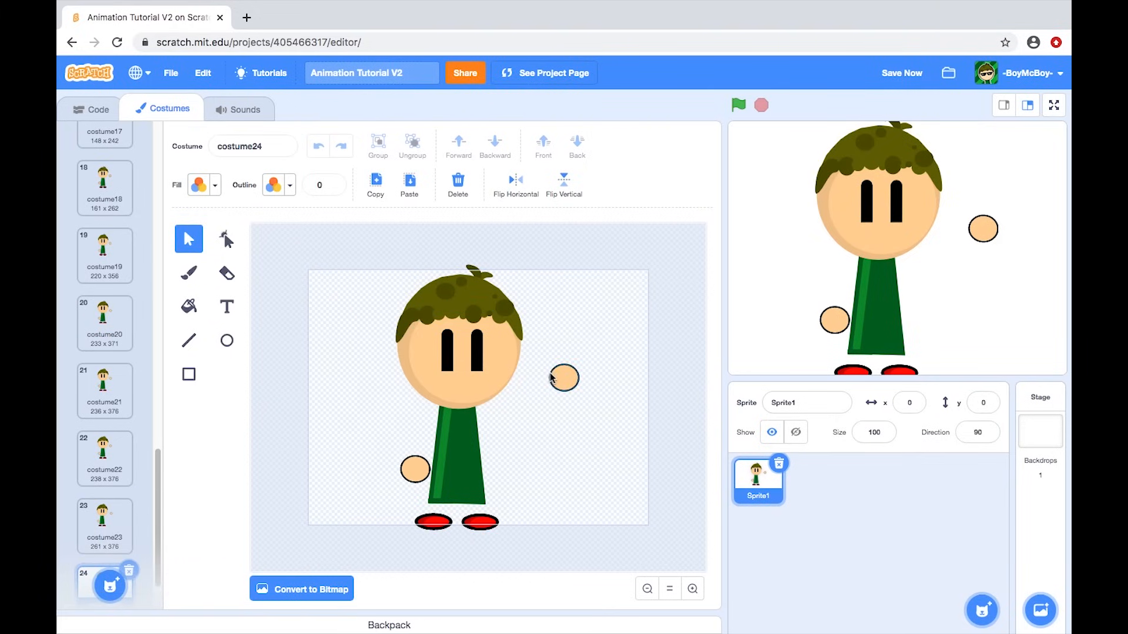
click(566, 381)
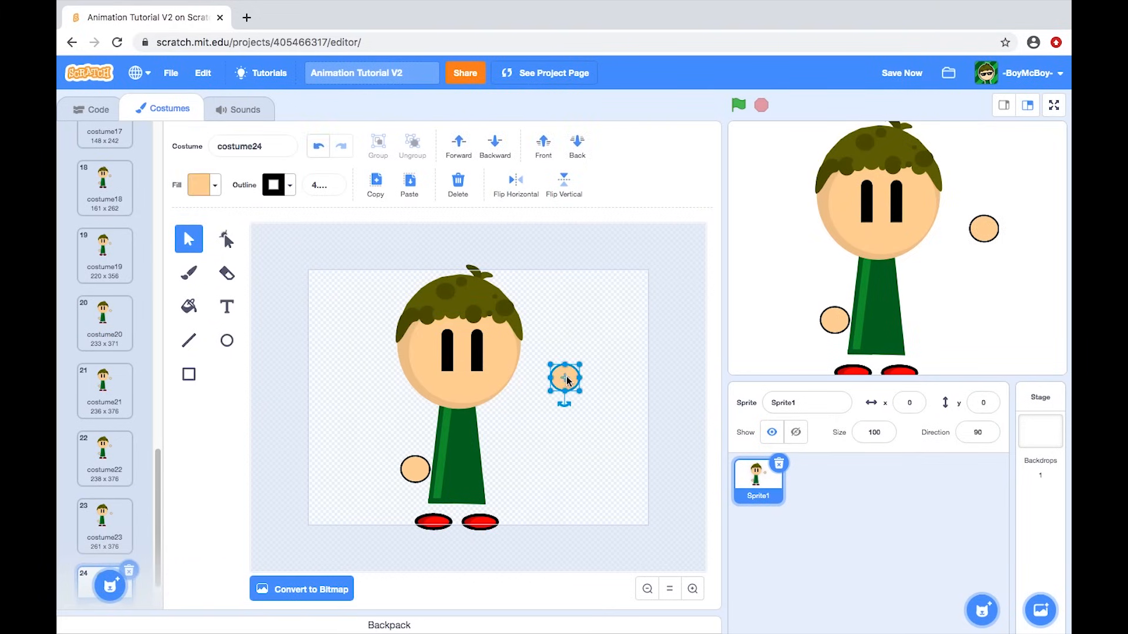
drag(564, 378, 628, 367)
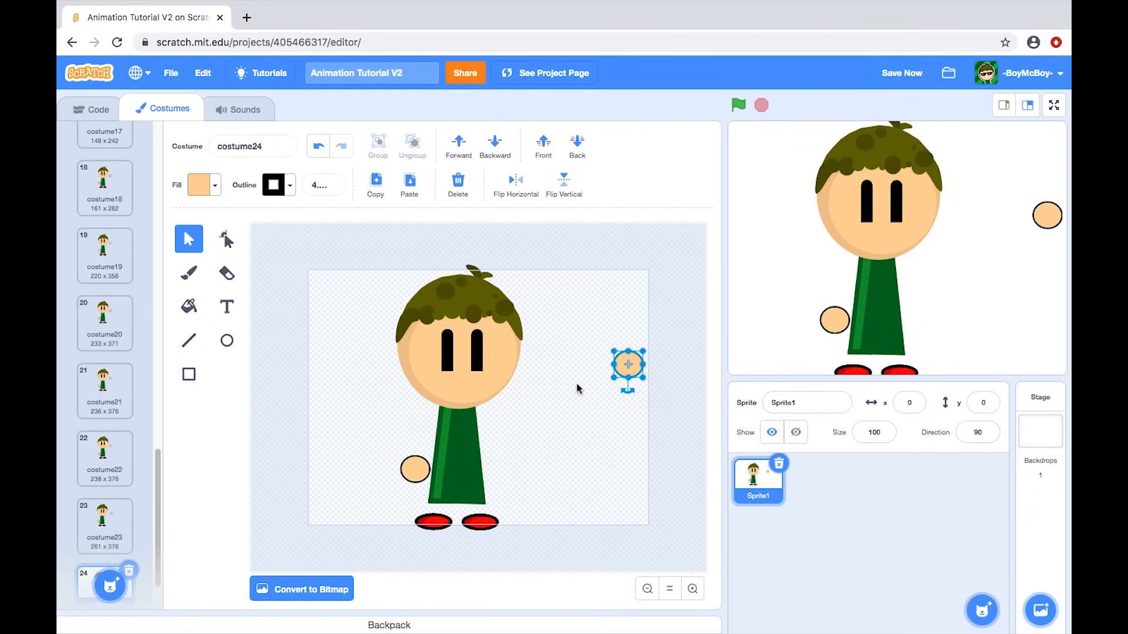
Step: Shift the eyes and the rectangle below them farther right in costume24 so the gaze follows the hand
click(475, 351)
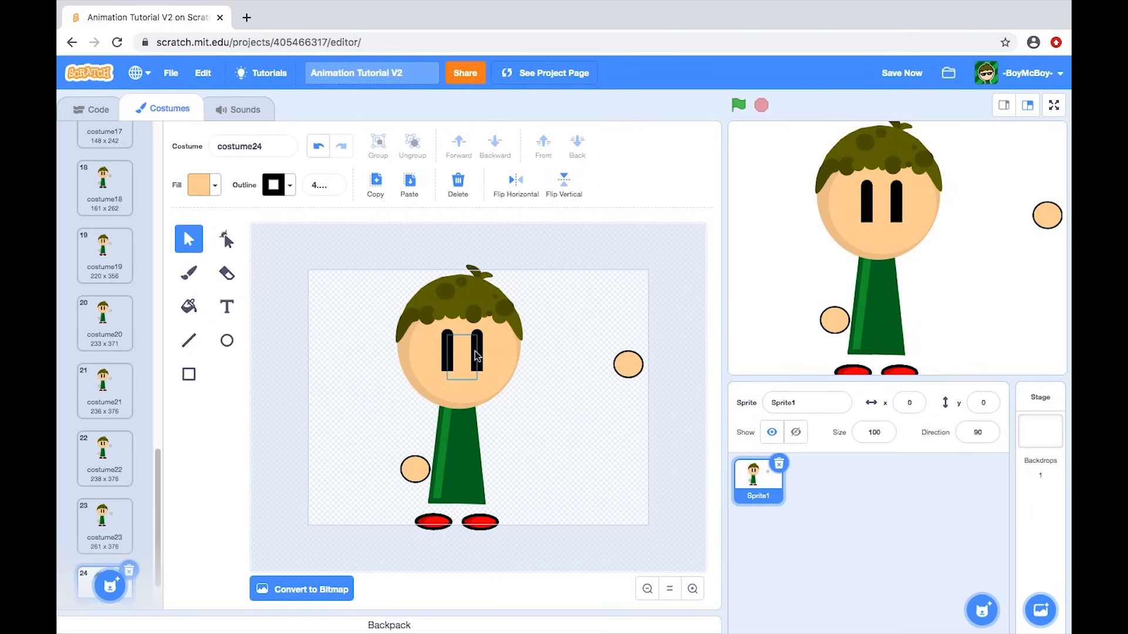
shift+click(439, 380)
key(Right)
key(Right)
key(Right)
key(Right)
key(Right)
key(Right)
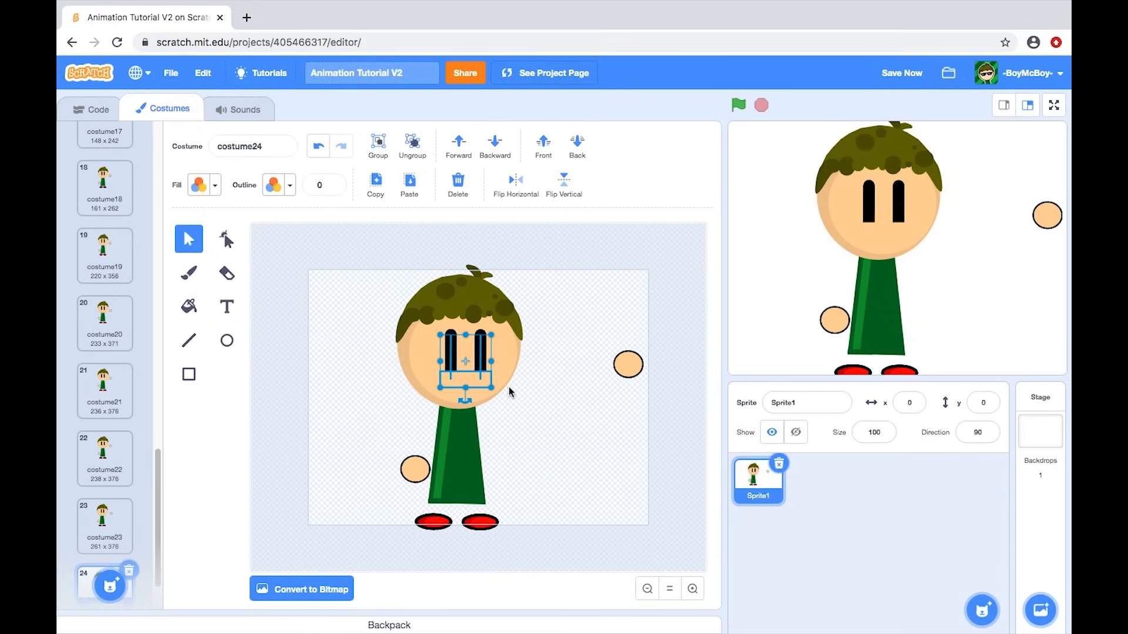
key(Right)
key(Right)
key(Right)
key(Right)
click(536, 395)
Step: Duplicate costume24 as the next frame and move its hand slightly up and right, onto the canvas edge
scroll(108, 529, down, 2)
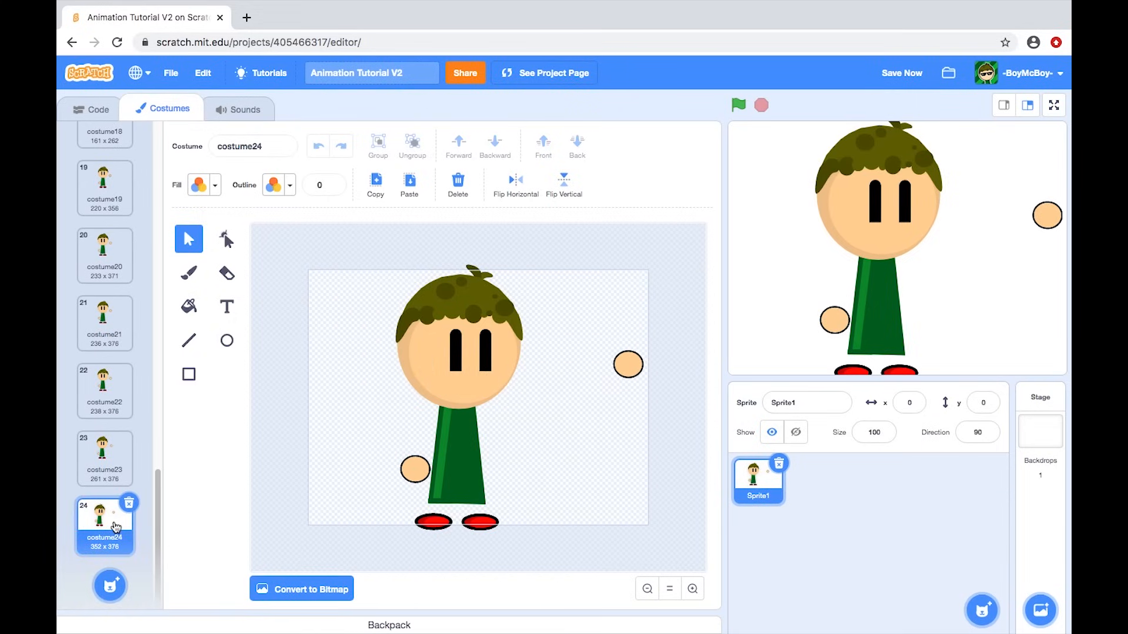
right_click(116, 527)
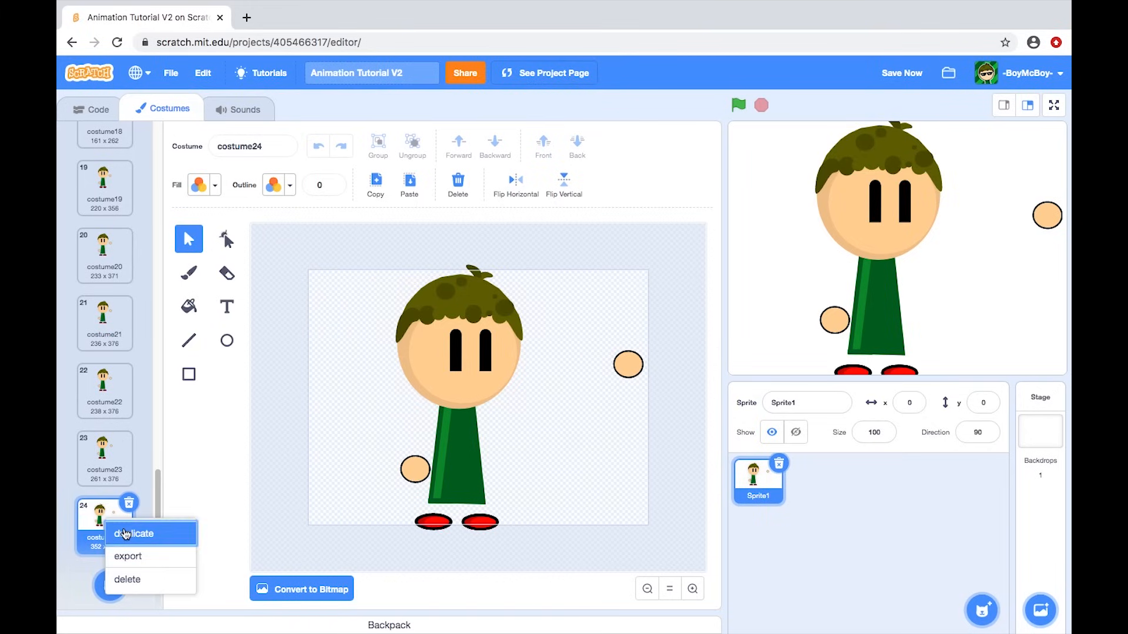
click(126, 532)
click(627, 366)
drag(626, 367, 639, 366)
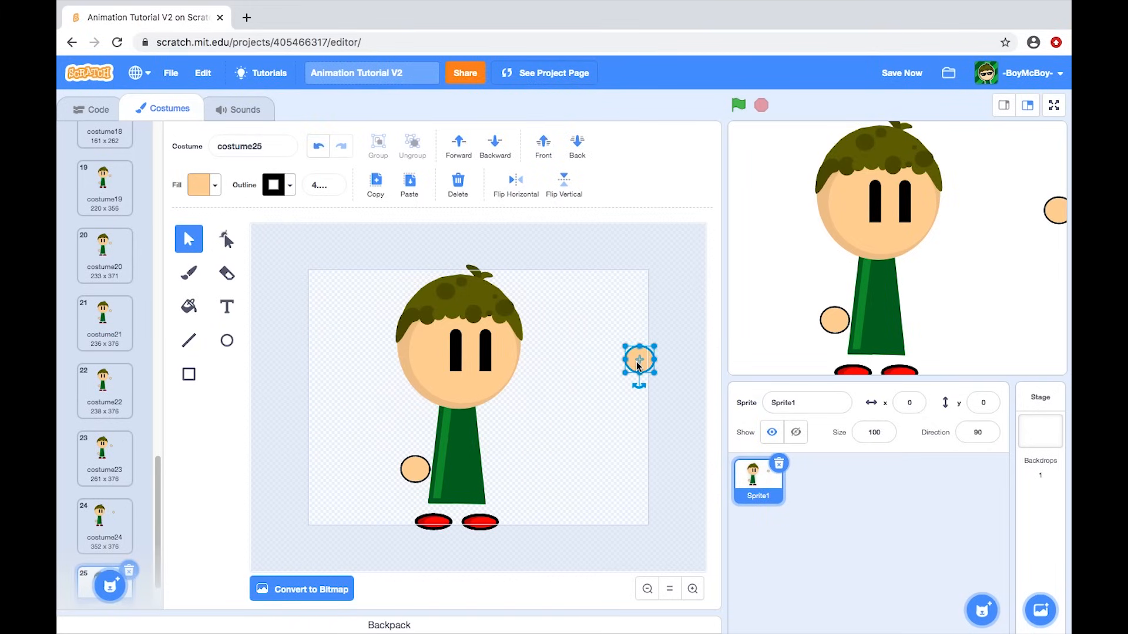
Step: Nudge the eyes and the rectangle below them slightly to the right in costume25
click(602, 367)
click(468, 357)
click(455, 361)
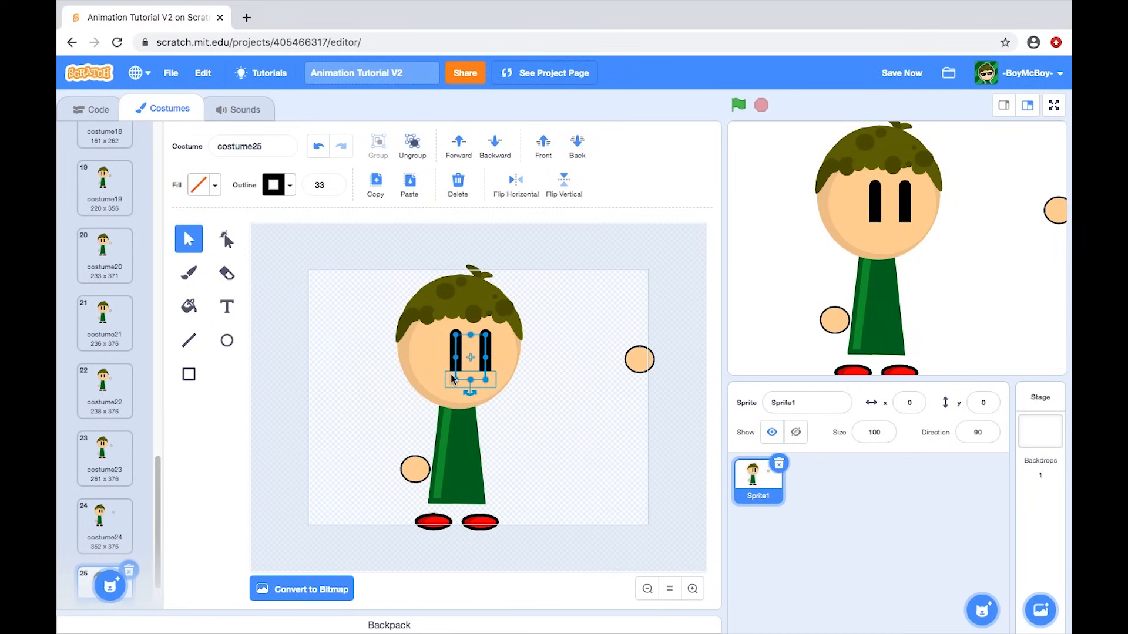
shift+click(450, 375)
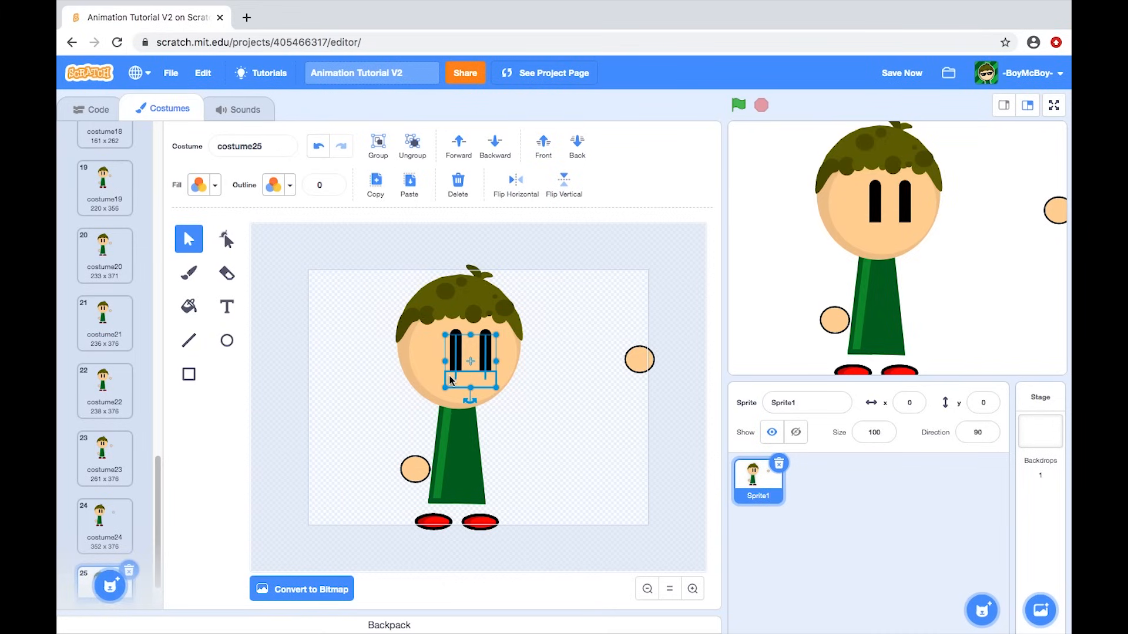
key(Right)
key(Right)
key(Right)
key(Right)
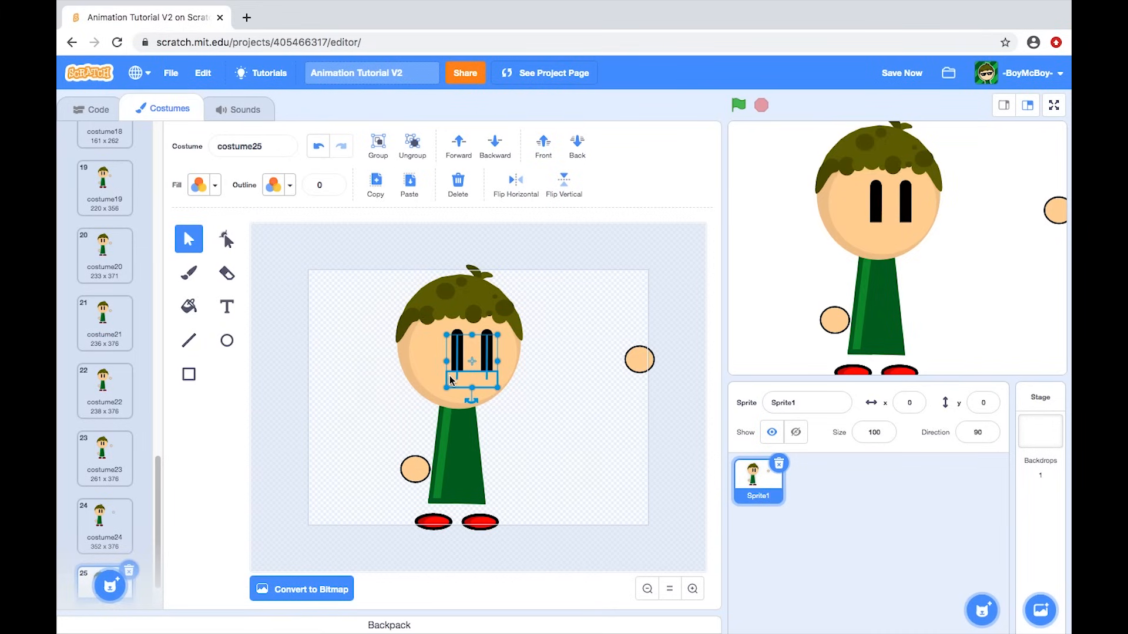
click(542, 383)
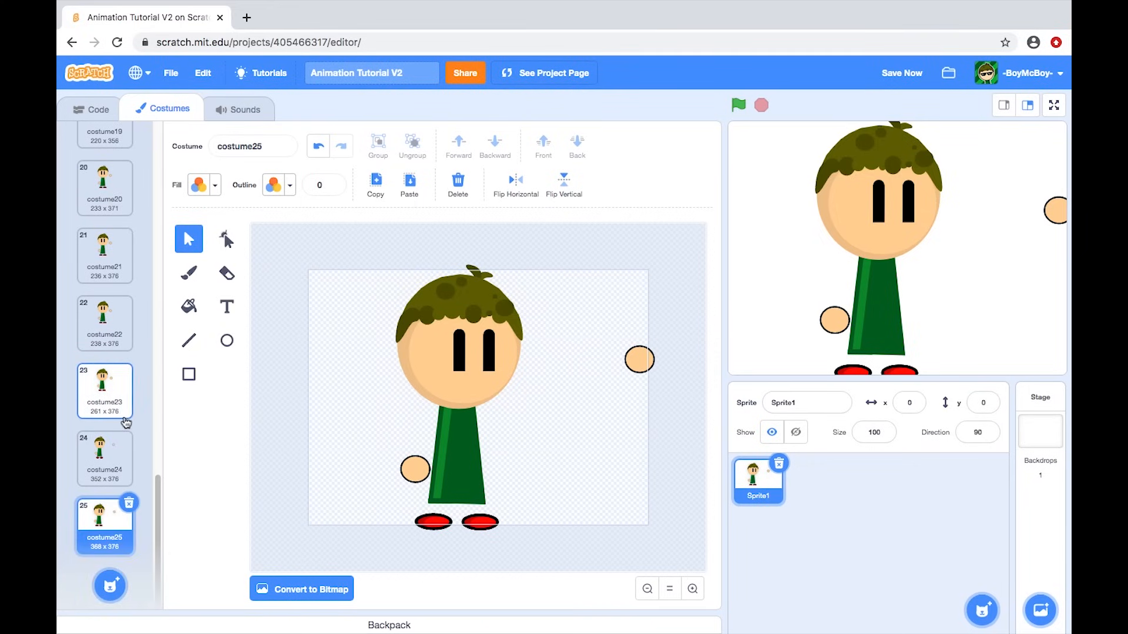
Step: Duplicate costume25 as the next frame and nudge its extended hand slightly to the right
scroll(125, 423, down, 1)
right_click(104, 516)
click(118, 526)
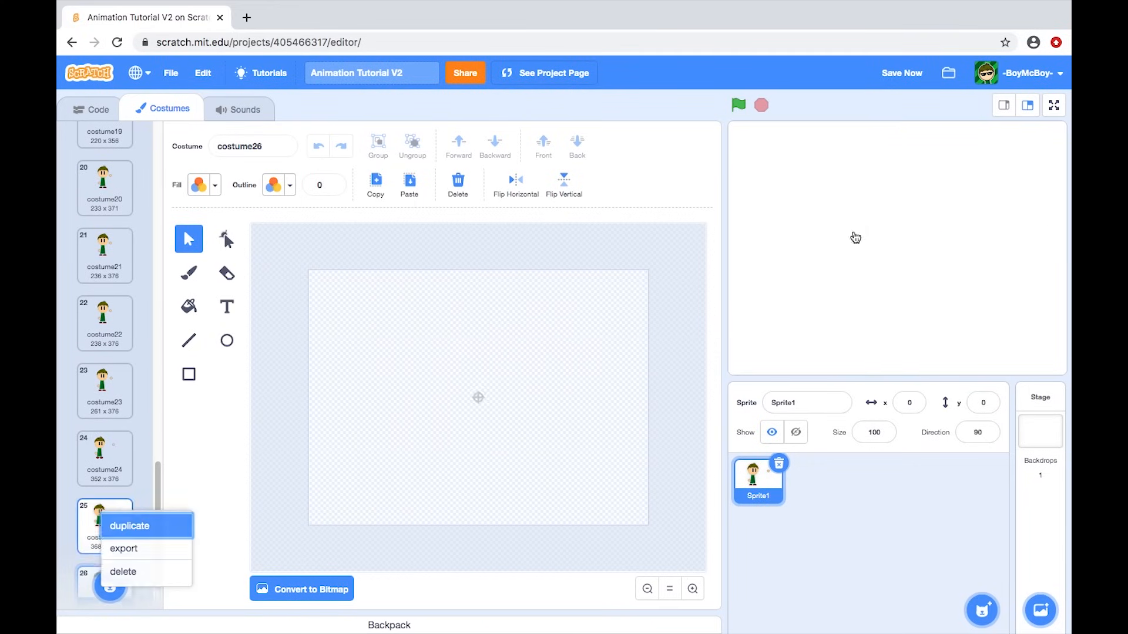
click(637, 358)
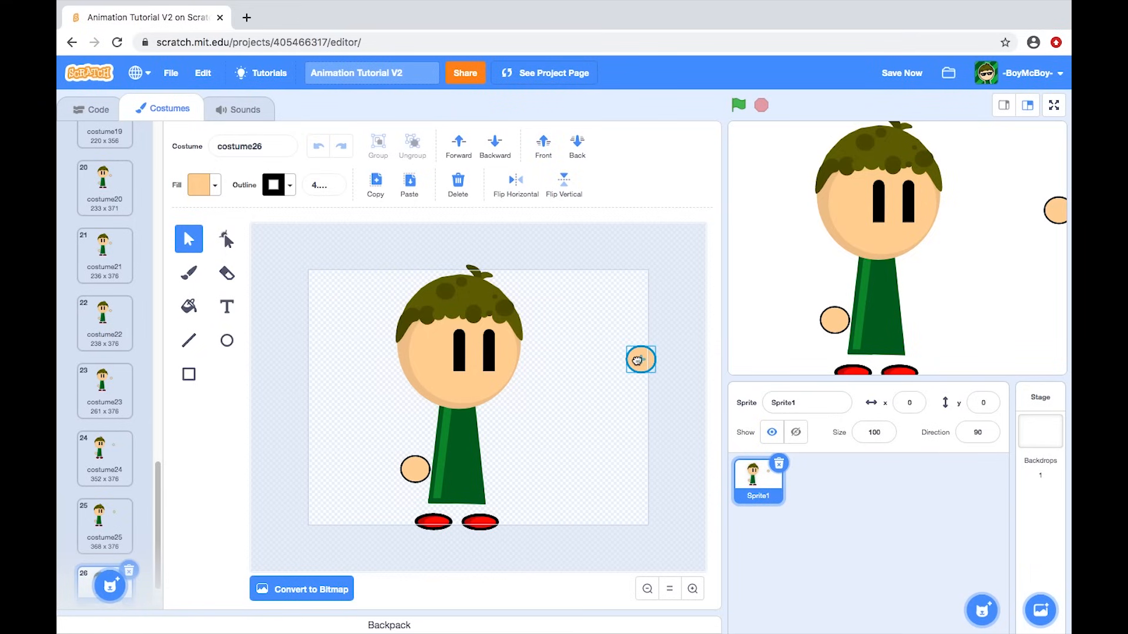
Step: Nudge the eyes and the rectangle below them slightly right in costume26 and save the project
click(484, 347)
click(485, 347)
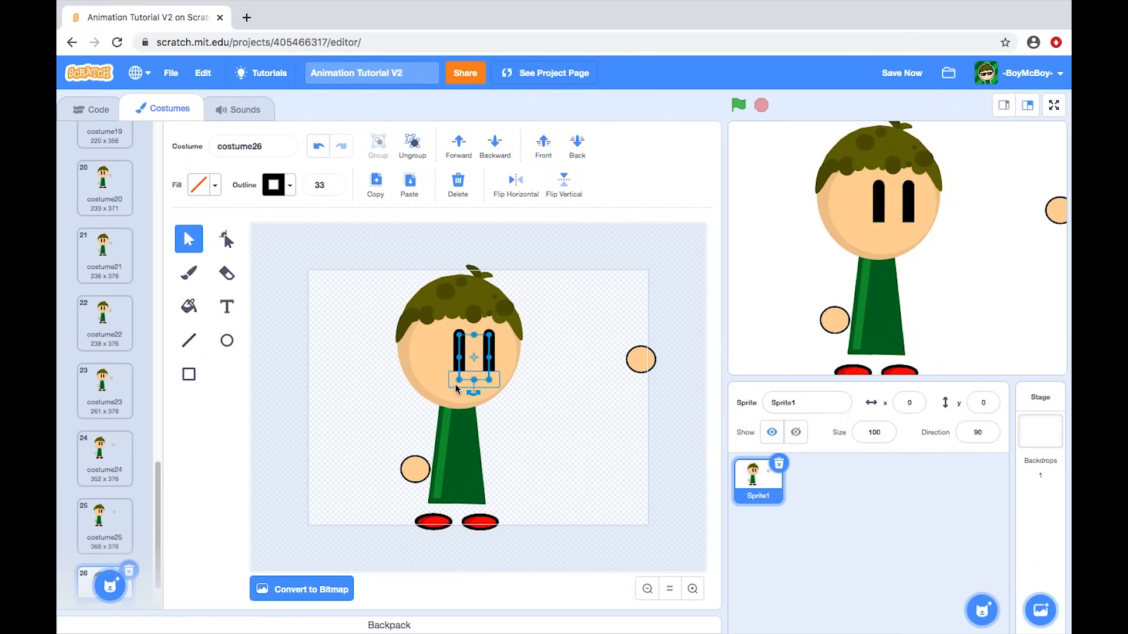
shift+click(455, 387)
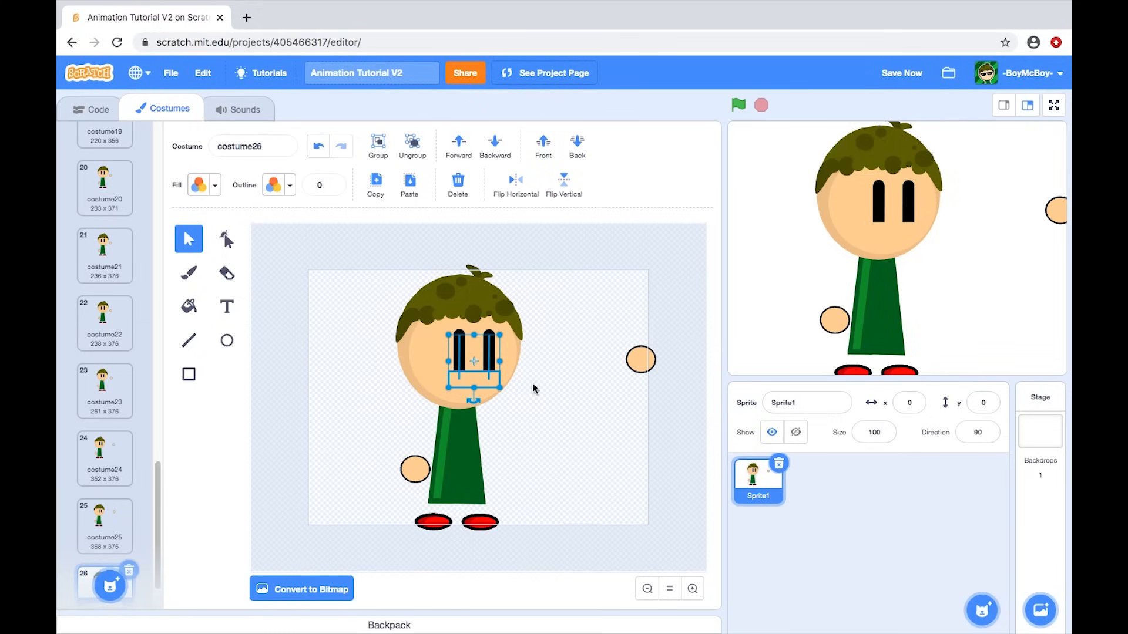
click(570, 391)
click(890, 75)
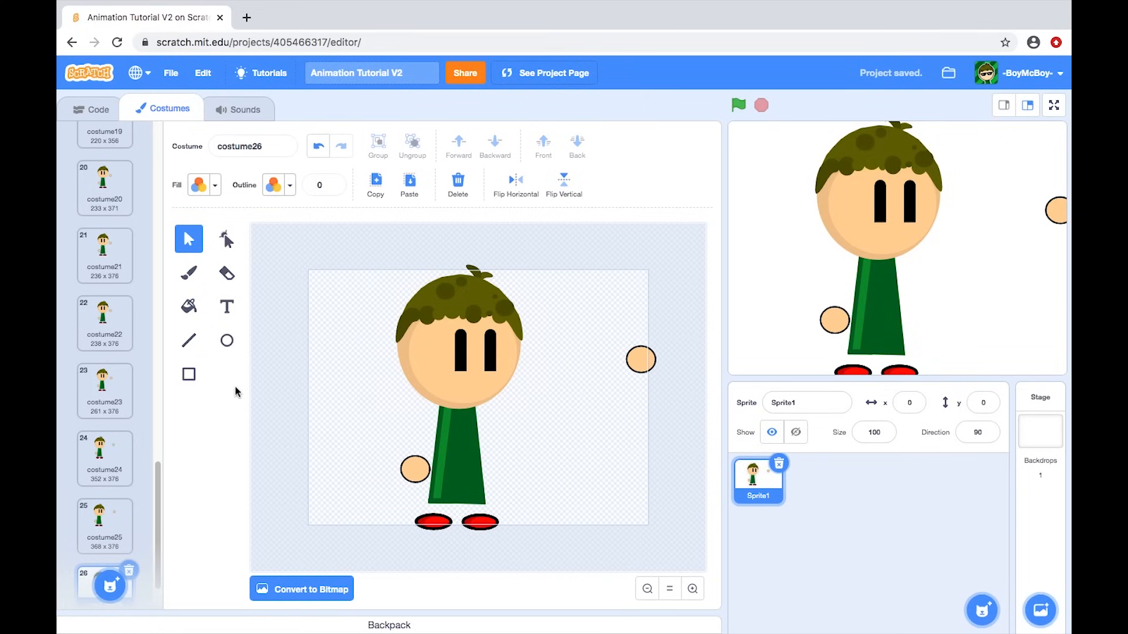
Step: Duplicate costume26 as the next frame and move its extended hand slightly back to the left
scroll(100, 458, down, 1)
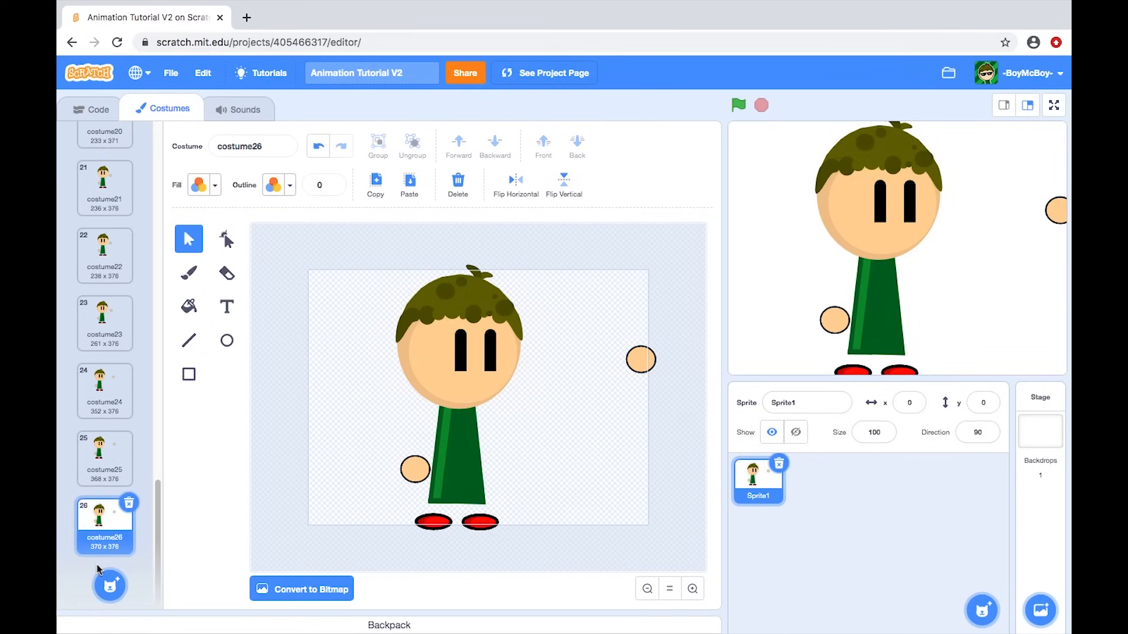
click(102, 455)
click(105, 511)
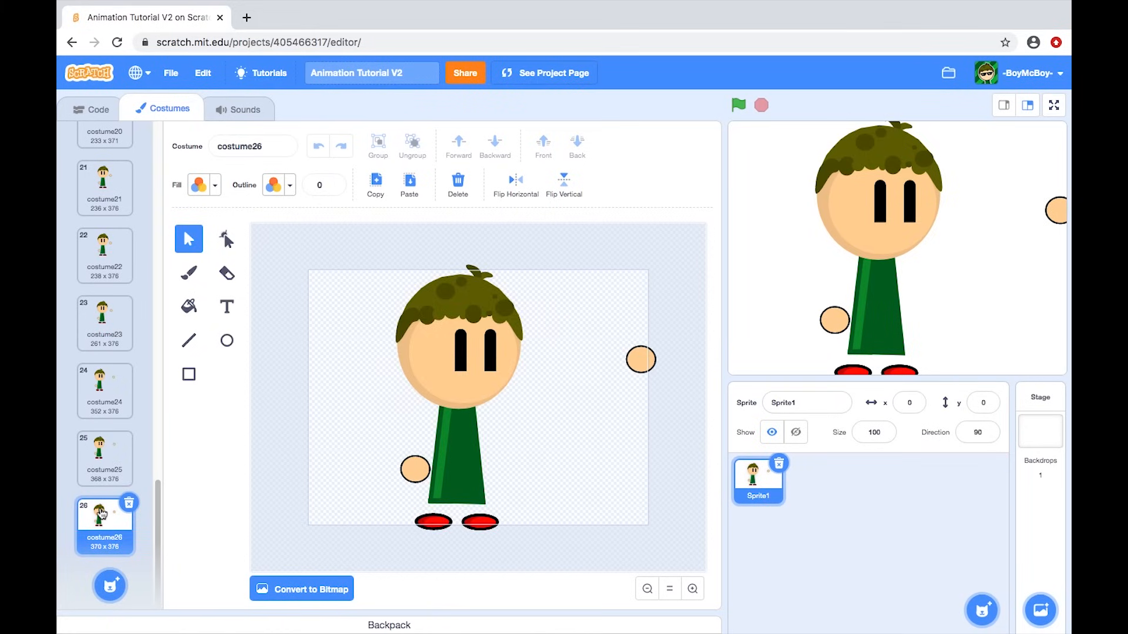
right_click(105, 512)
click(124, 520)
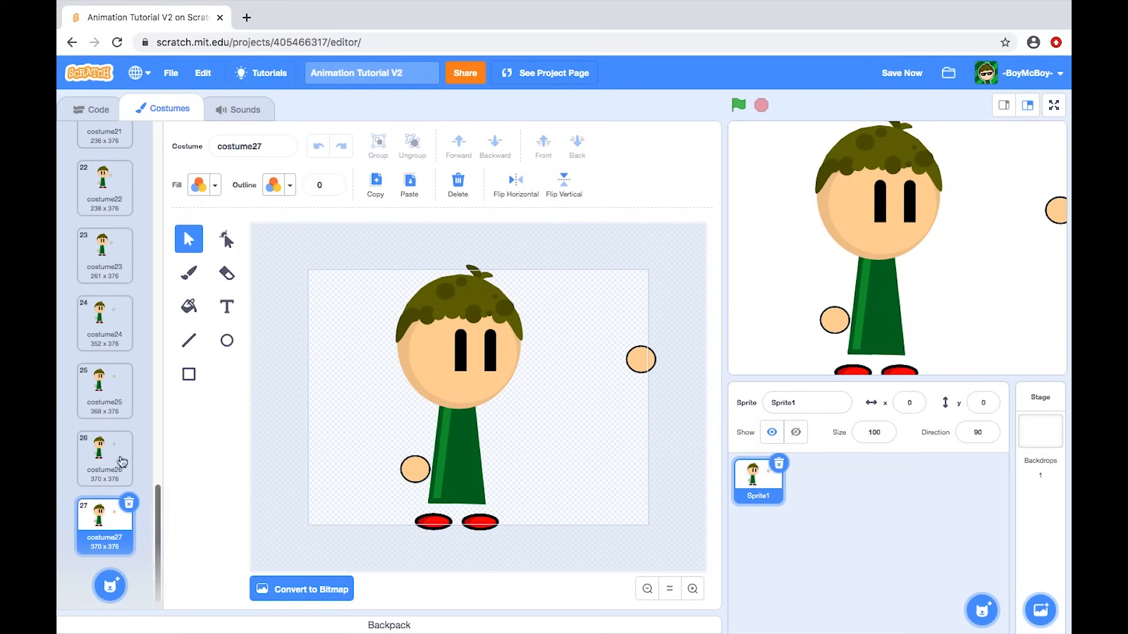
drag(637, 361, 635, 358)
click(631, 345)
Step: Draw a tall, narrow, black-filled rectangle over the canvas's right edge in costume27, covering the outer part of the hand
click(188, 374)
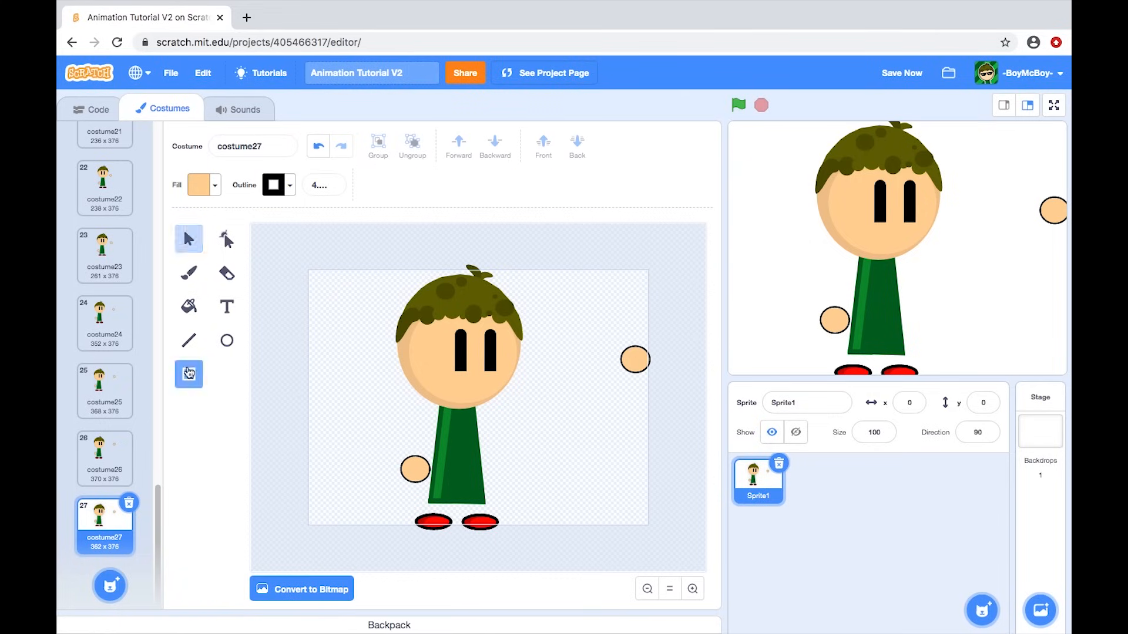
click(198, 185)
drag(241, 322, 152, 323)
click(640, 279)
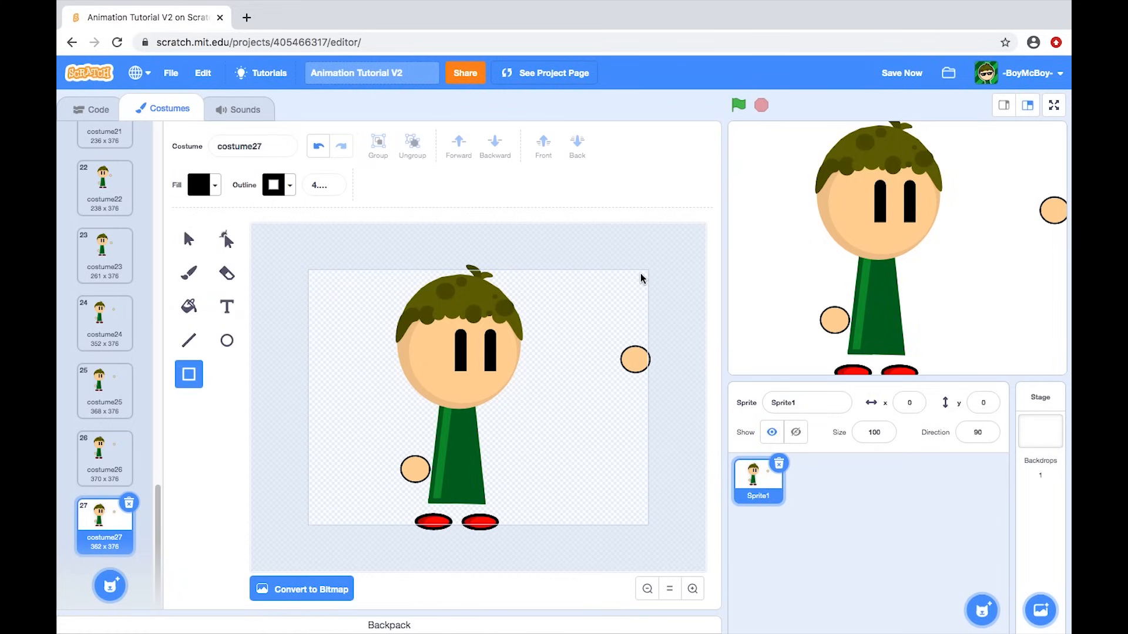
drag(640, 257, 684, 527)
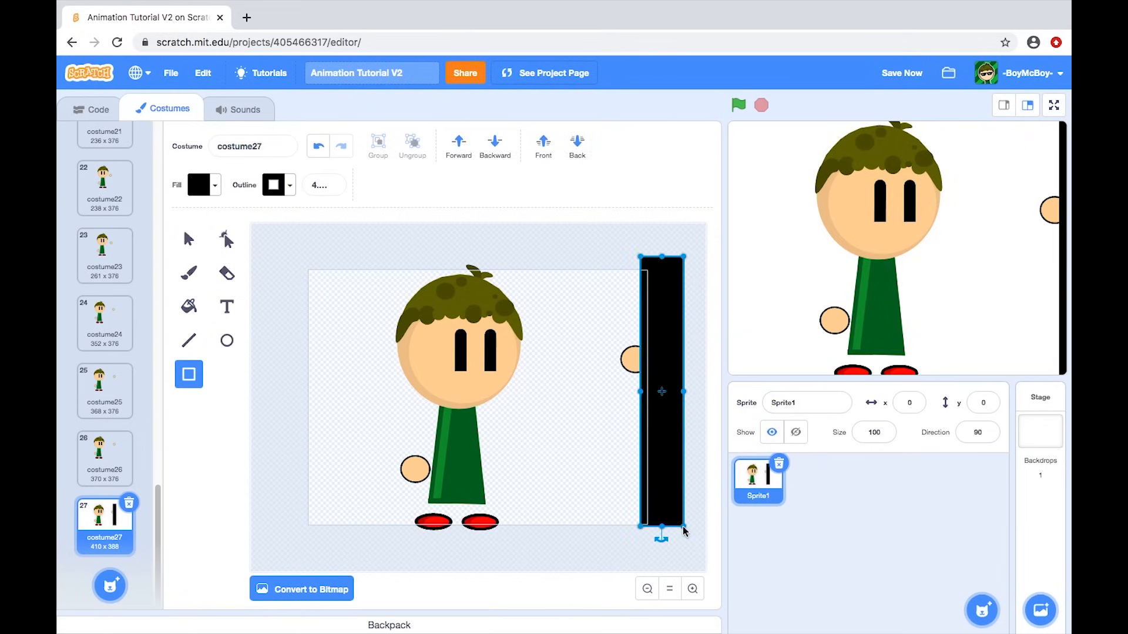
click(108, 455)
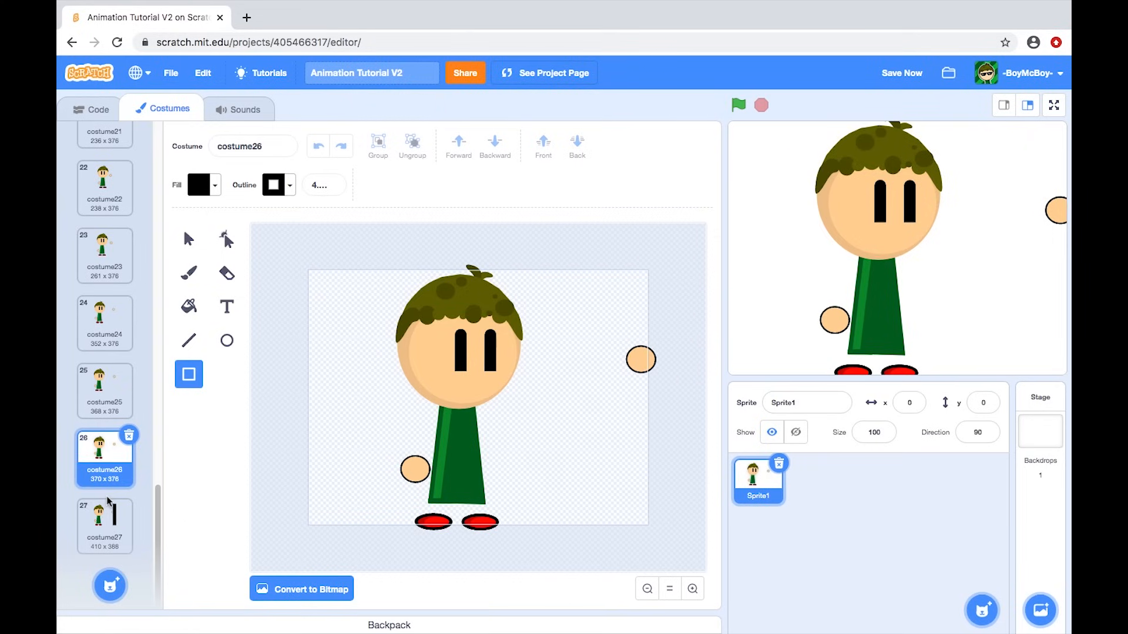
Step: Duplicate costume27 as the next frame, move its hand left, and widen the black rectangle leftward to the middle of the hand
click(94, 532)
right_click(92, 536)
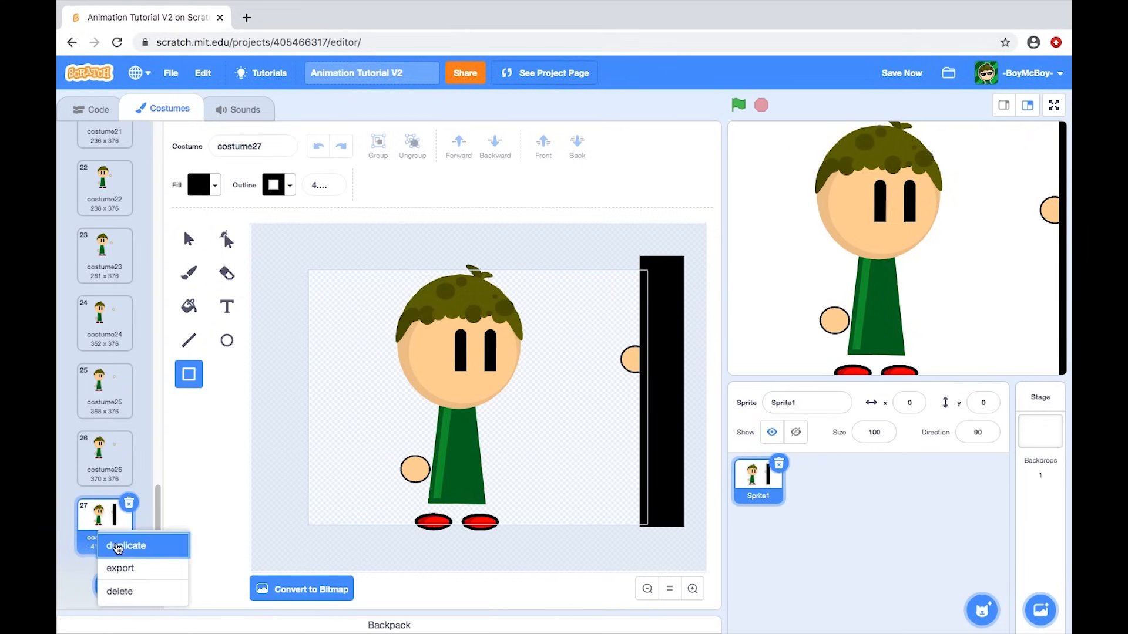
click(117, 543)
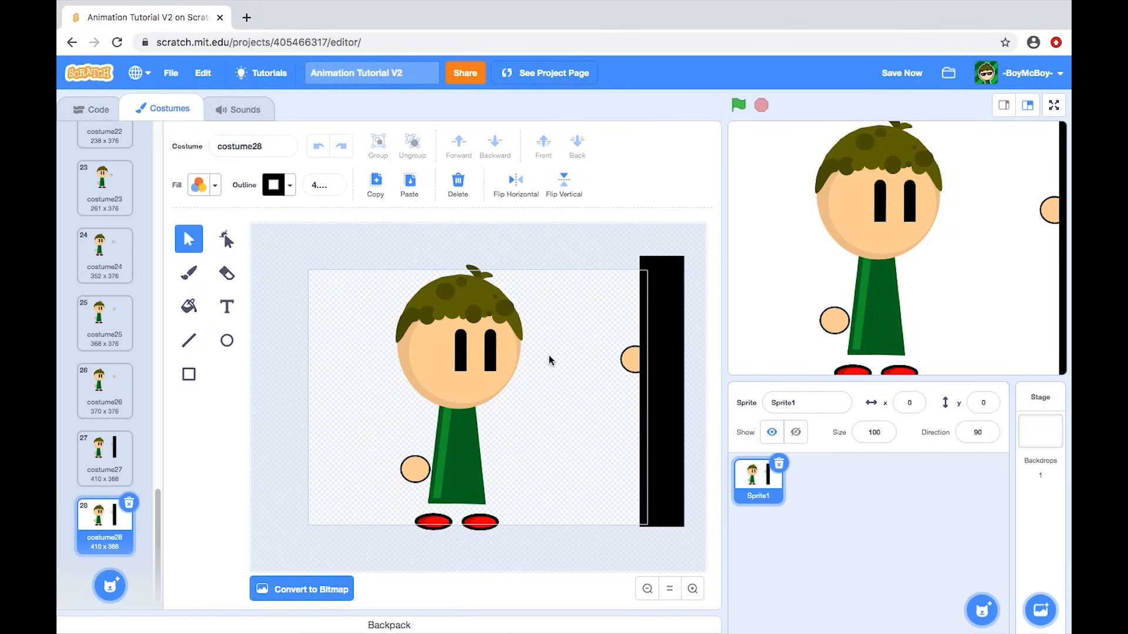
drag(632, 360, 595, 361)
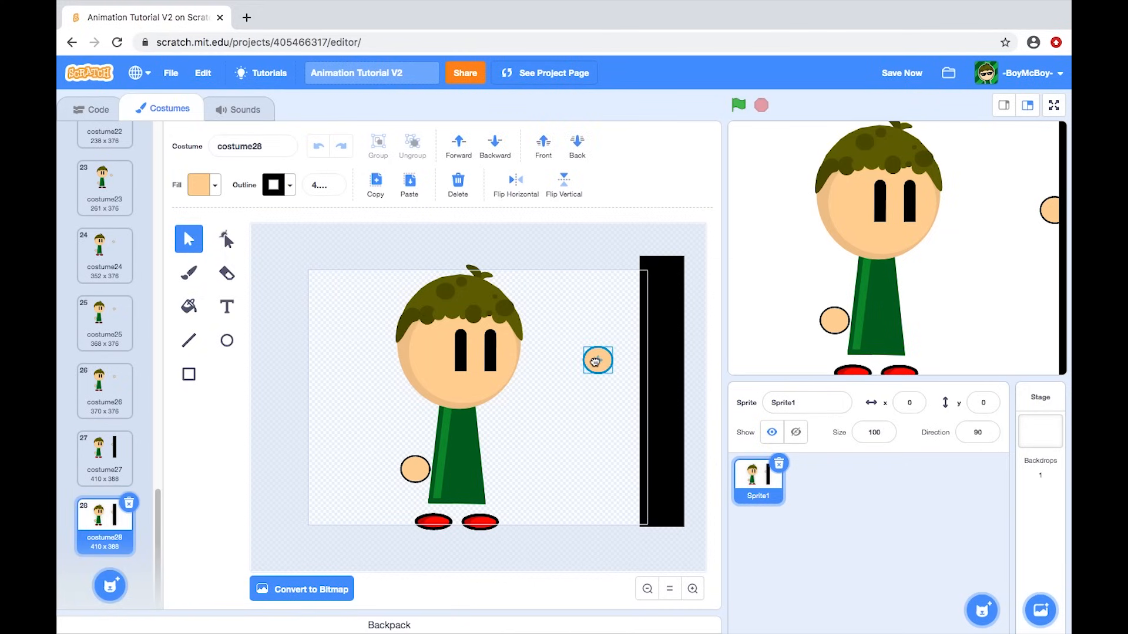
click(105, 455)
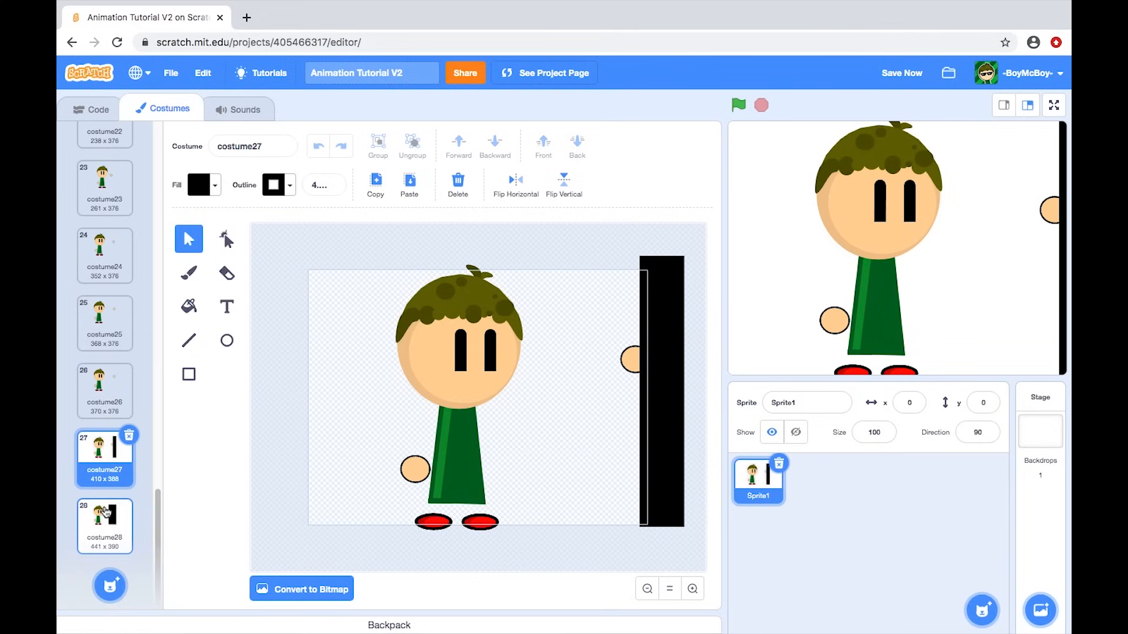
Step: Duplicate costume28 as the next frame and move its extended hand left onto the face, overlapping the right-hand eye
click(106, 511)
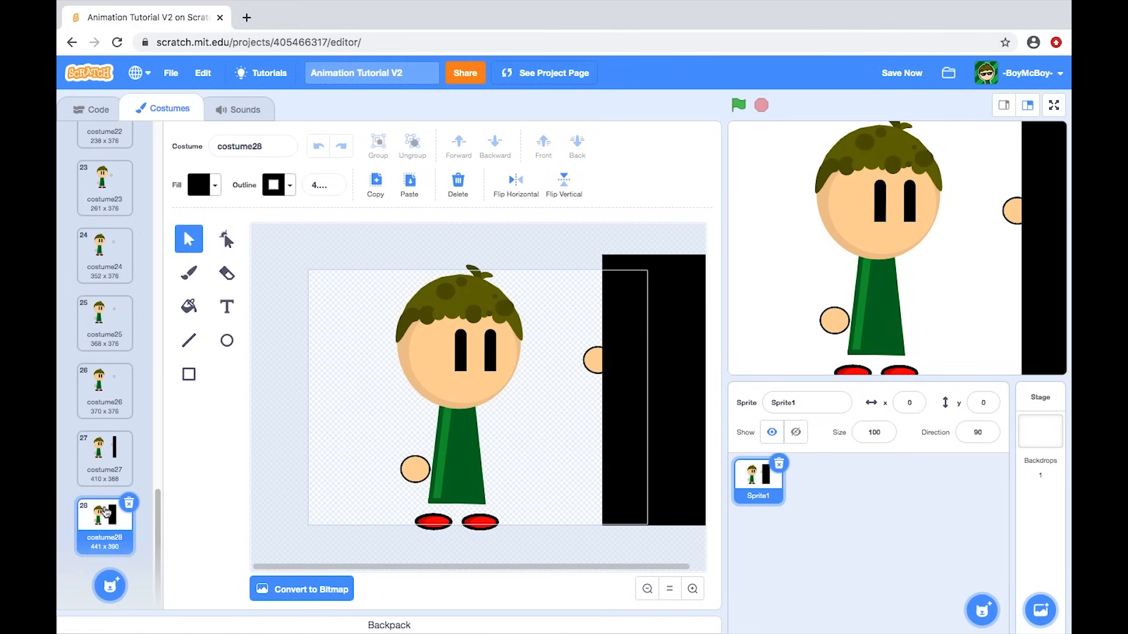
right_click(103, 515)
click(115, 524)
click(597, 359)
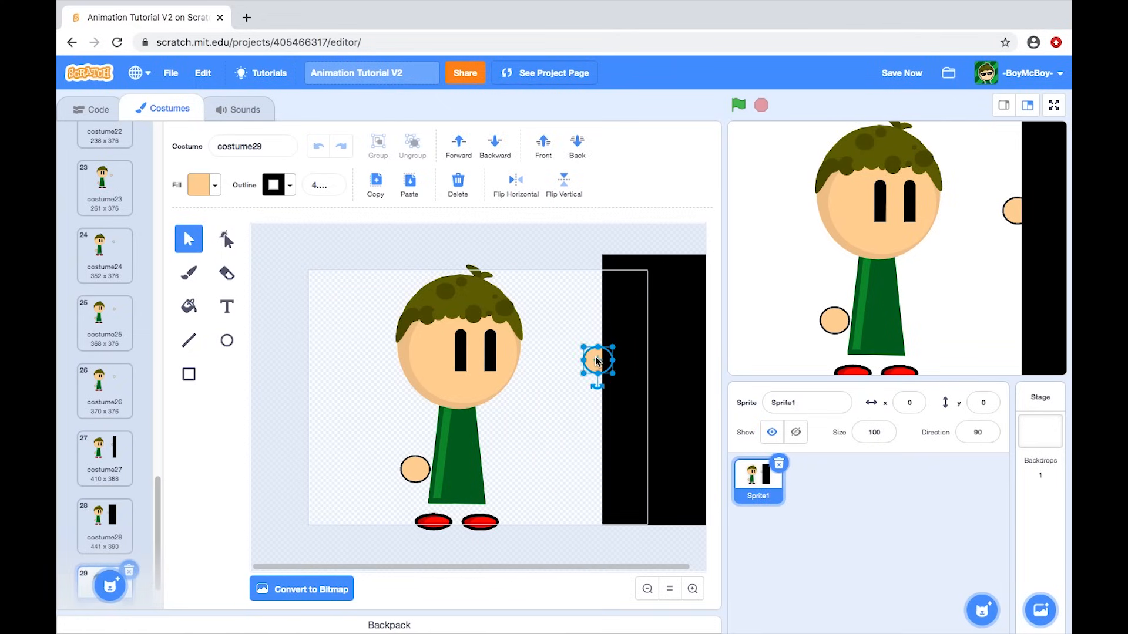
drag(597, 360, 497, 359)
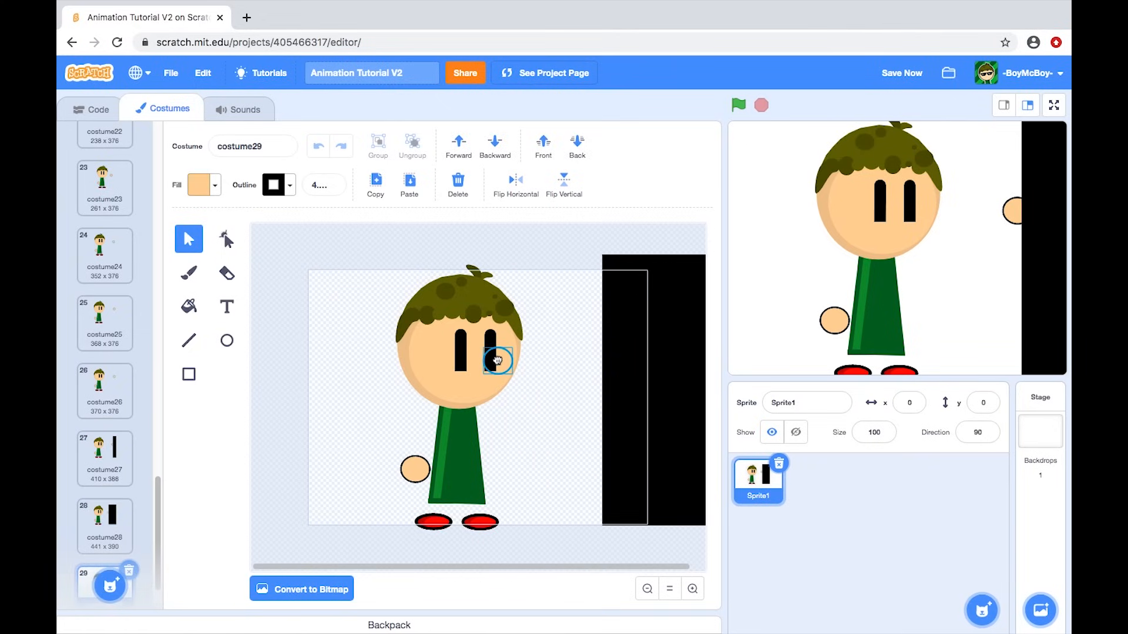
Step: Bring costume29's hand to the front and stretch the black rectangle left to the middle of the hand
click(543, 146)
click(627, 374)
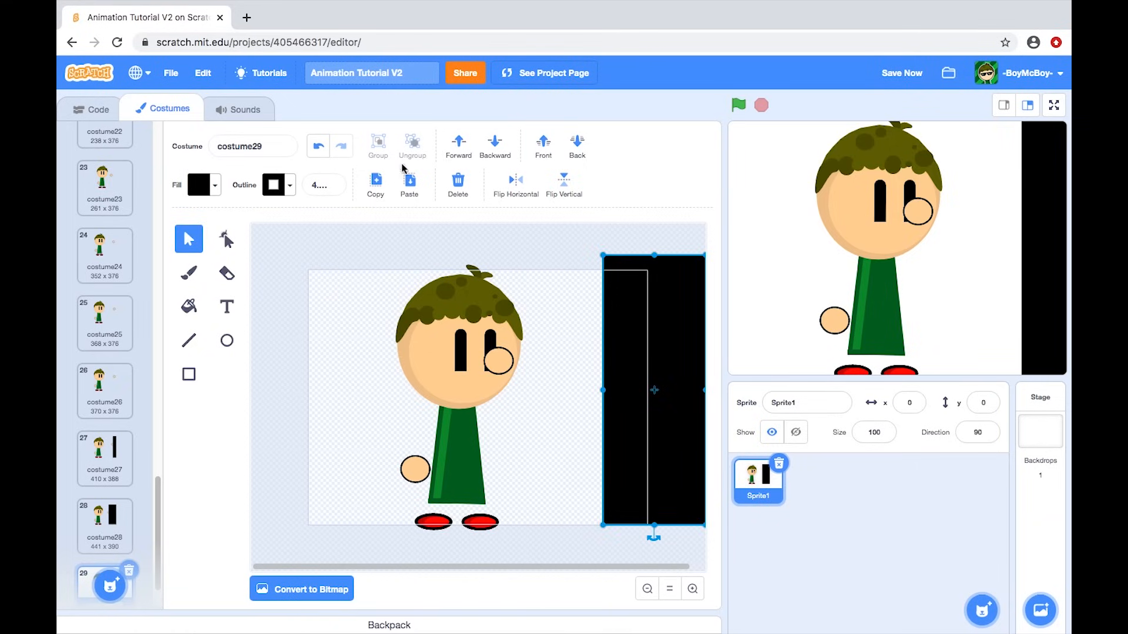
drag(603, 390, 499, 399)
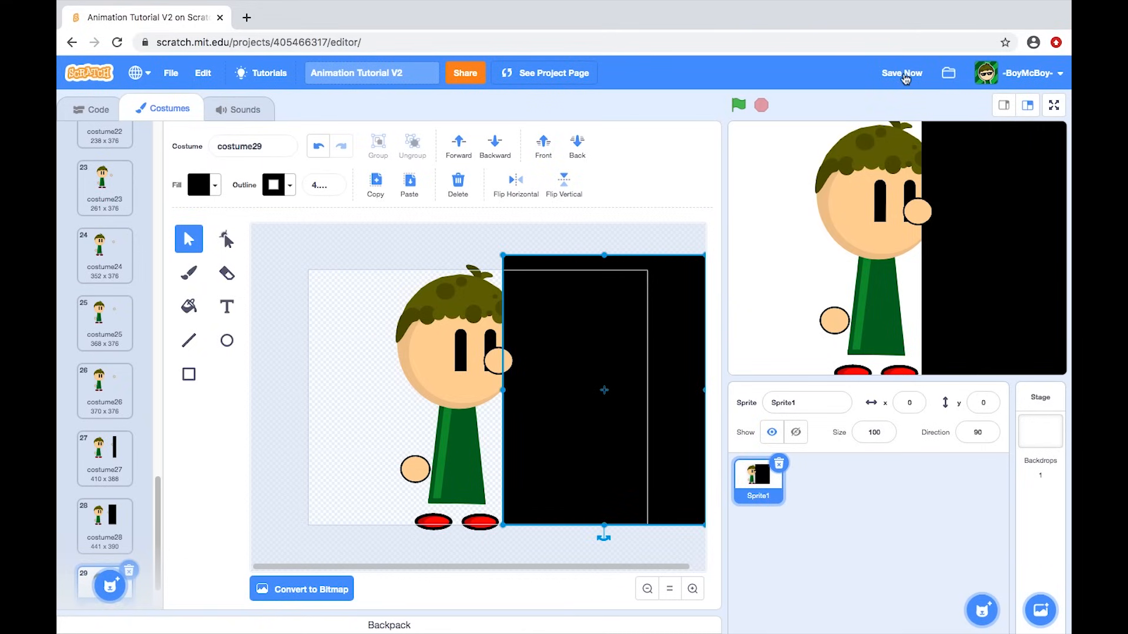
click(326, 299)
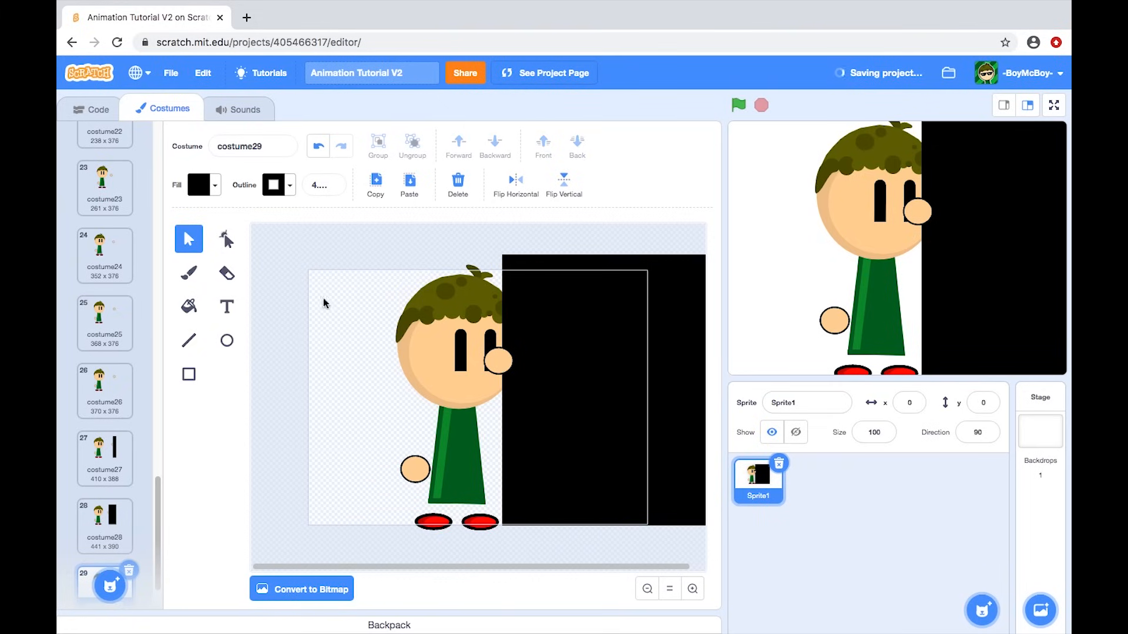
Step: Bring the black rectangle in costume29 to the front so it covers half of the hand
scroll(117, 478, down, 2)
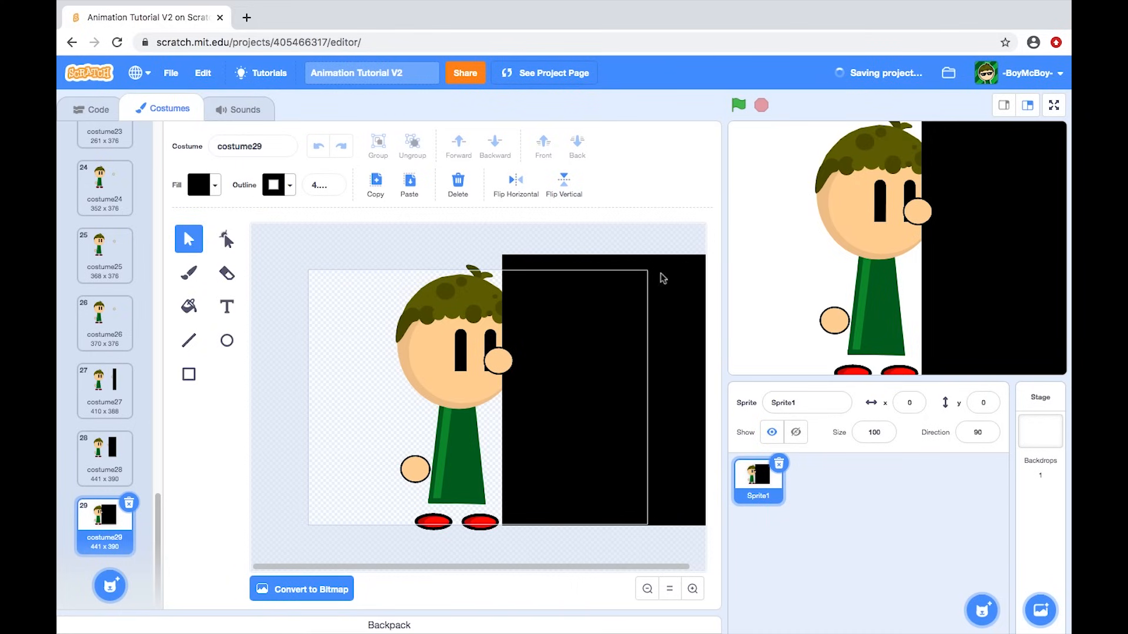
click(541, 358)
click(541, 157)
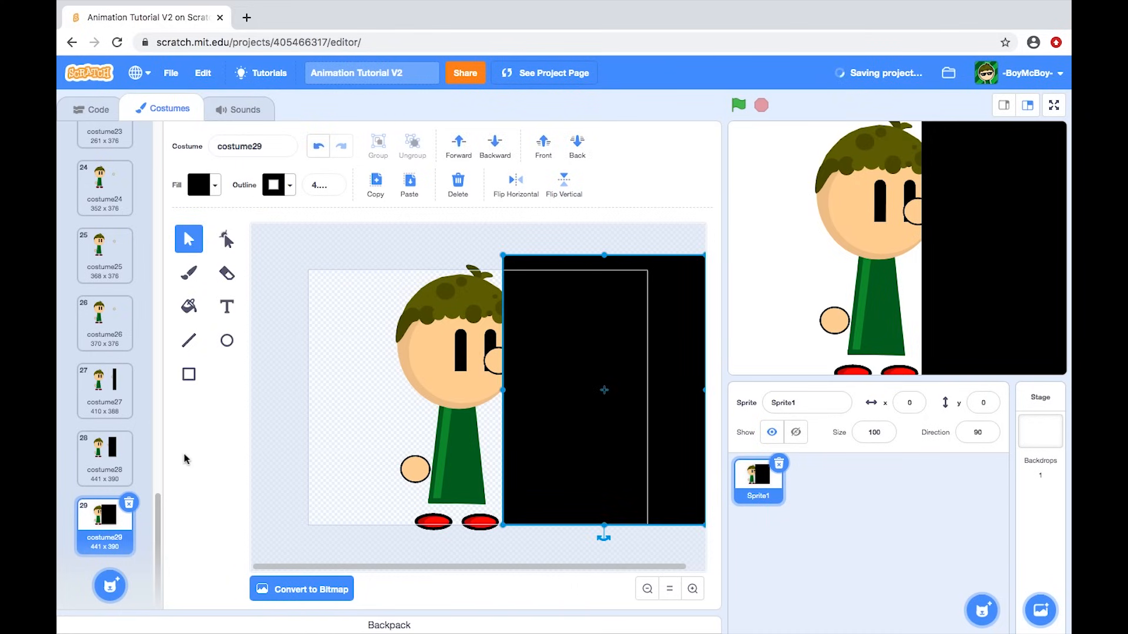
click(90, 460)
click(93, 502)
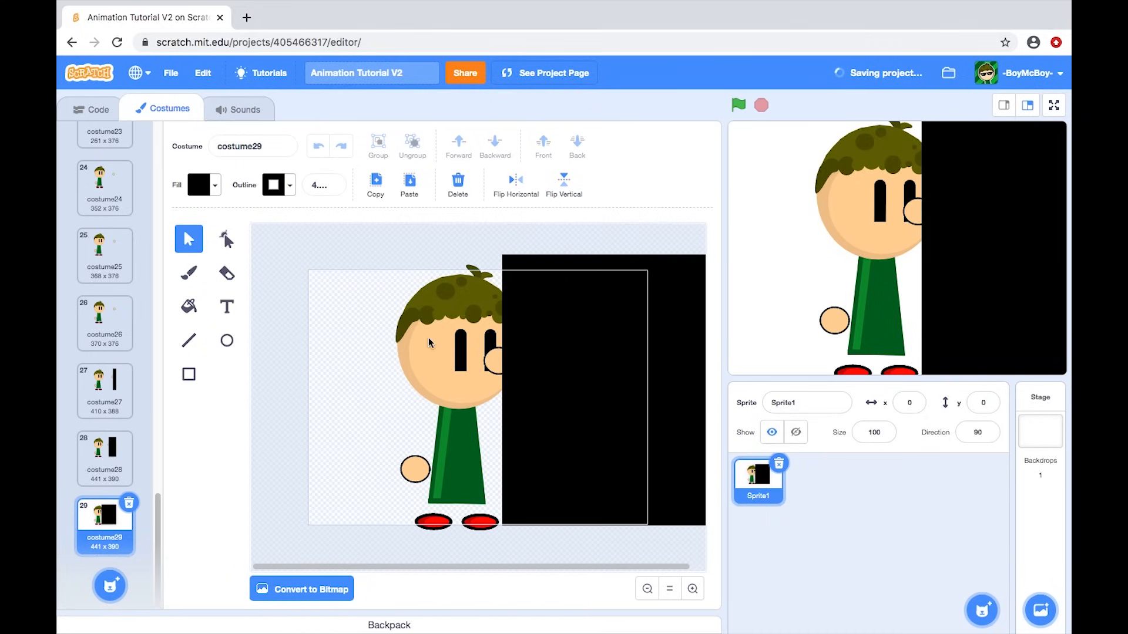
Step: Duplicate costume29 as the next frame, pull the black rectangle's left edge clear of the character, and delete the whole character
right_click(89, 534)
click(565, 398)
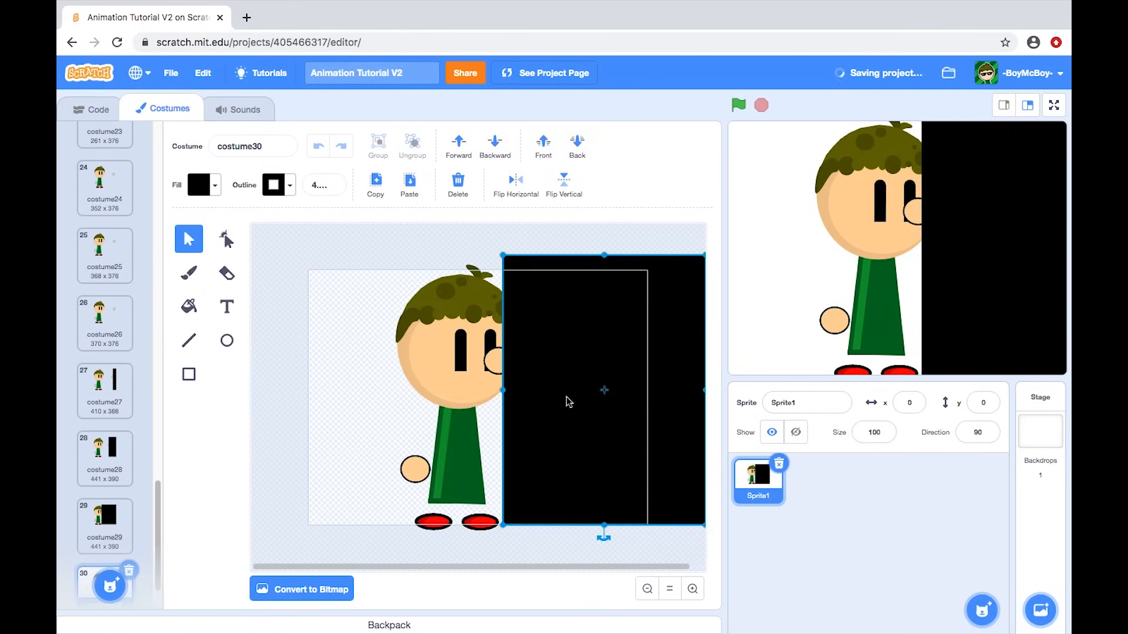
drag(505, 391, 575, 391)
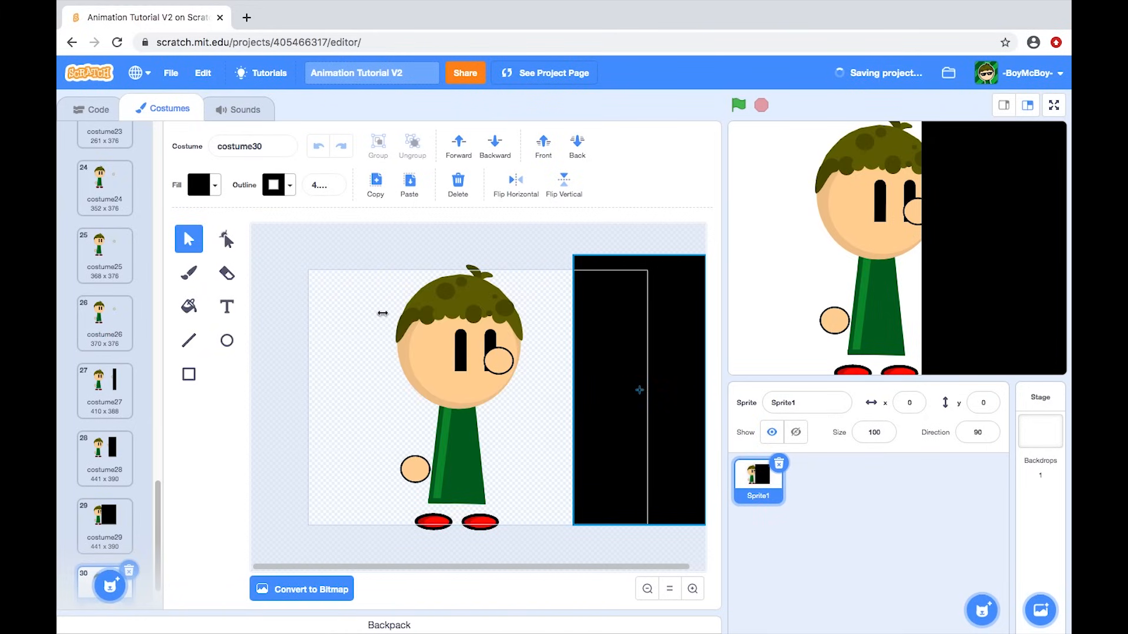
click(374, 447)
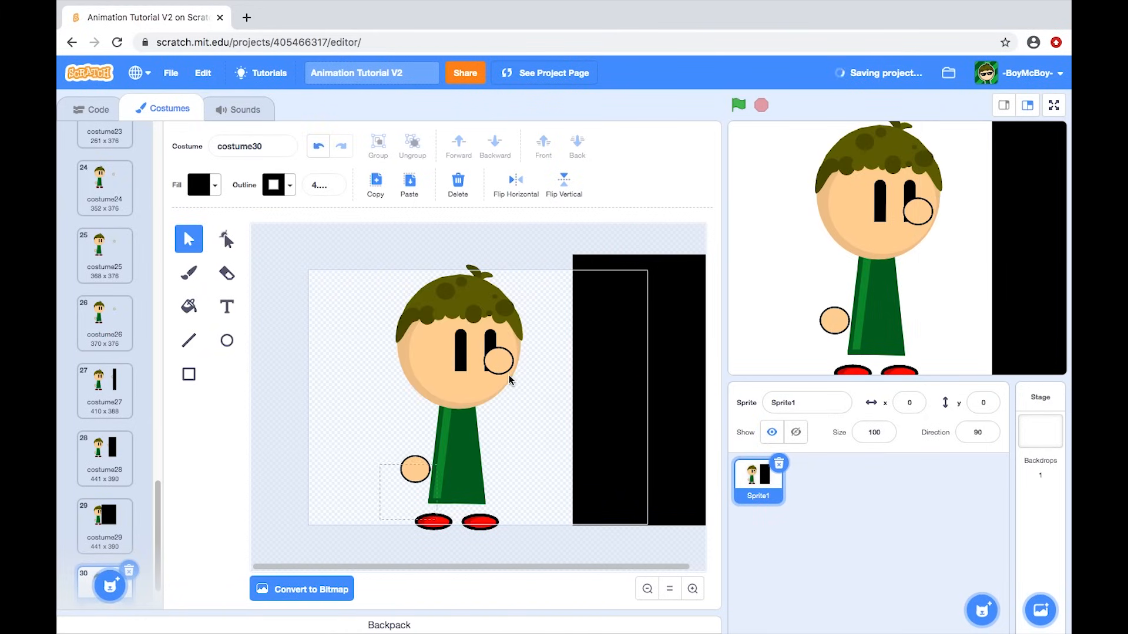
drag(492, 279, 535, 253)
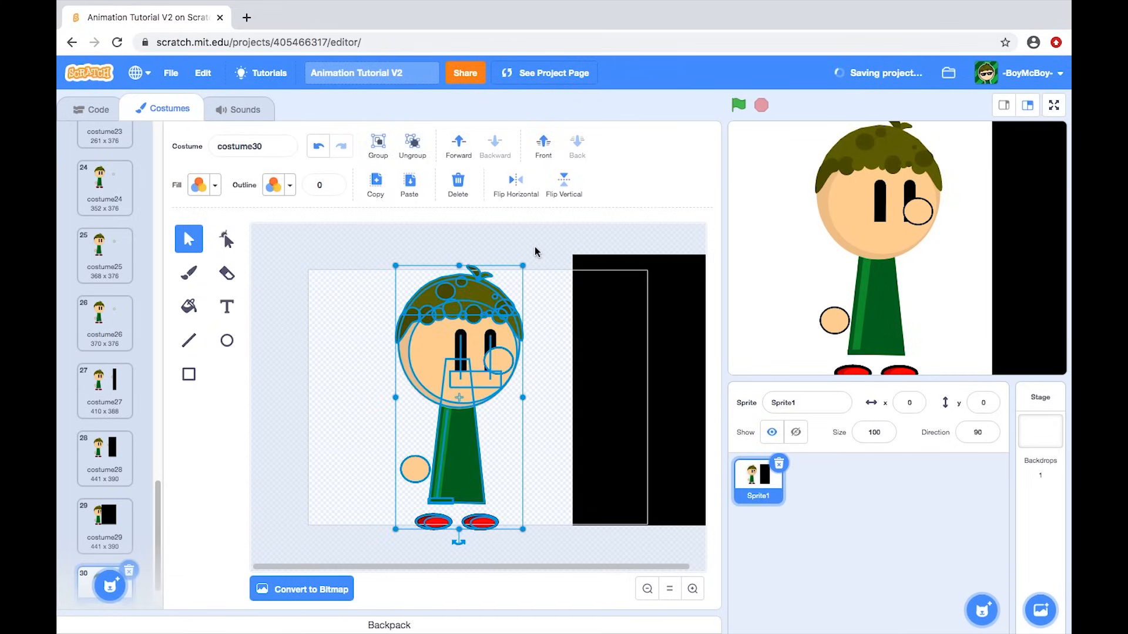
key(Delete)
Step: Stretch the black rectangle in costume30 leftward until only a narrow strip of the canvas remains uncovered
click(583, 405)
drag(573, 391, 393, 398)
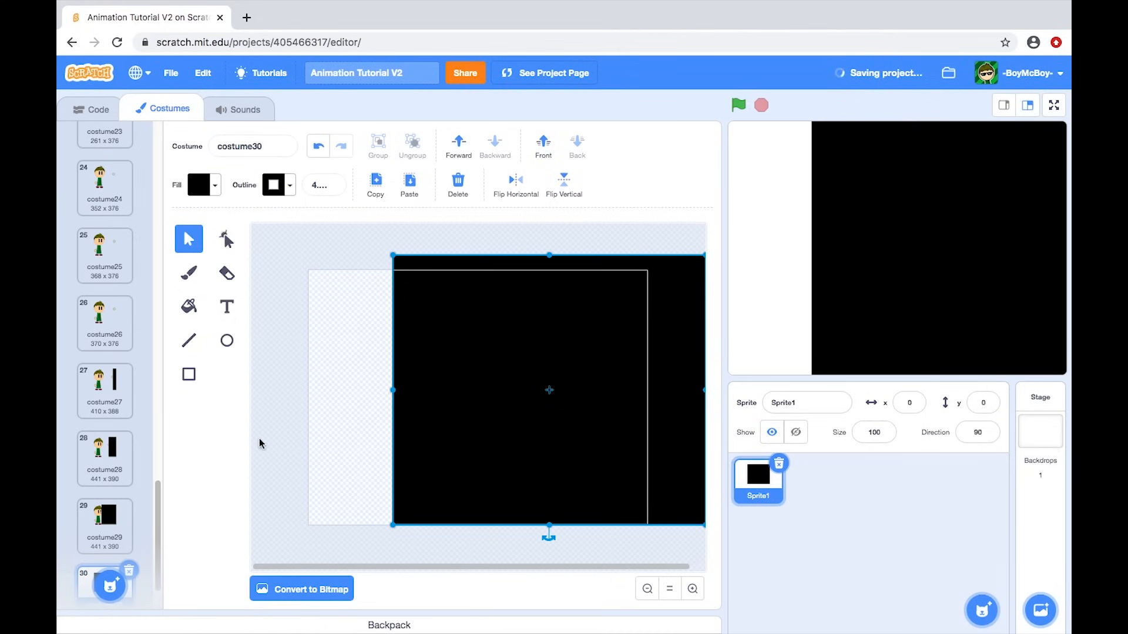
drag(394, 393, 352, 396)
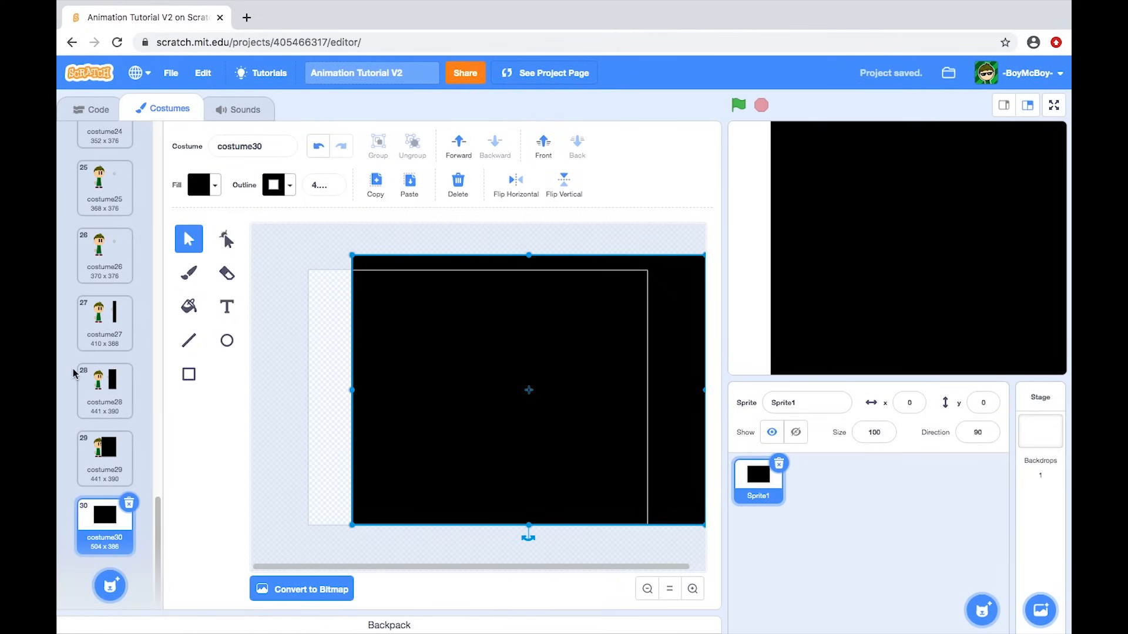
click(104, 320)
click(106, 381)
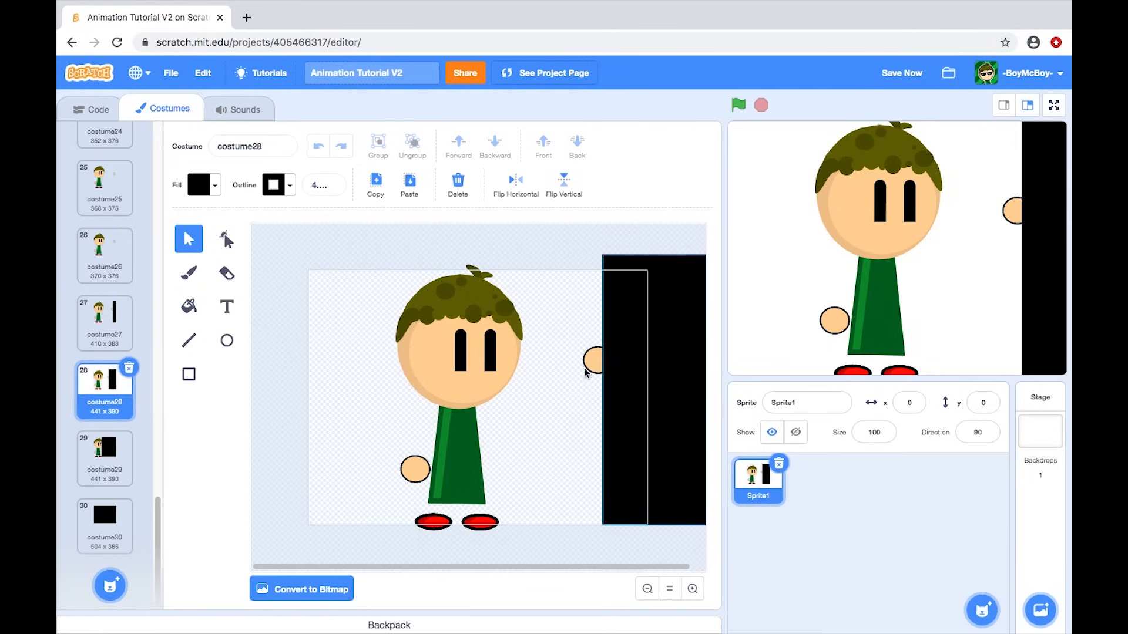
Step: Duplicate costume30 as the next frame and stretch its black rectangle left almost to the canvas's left edge
click(114, 509)
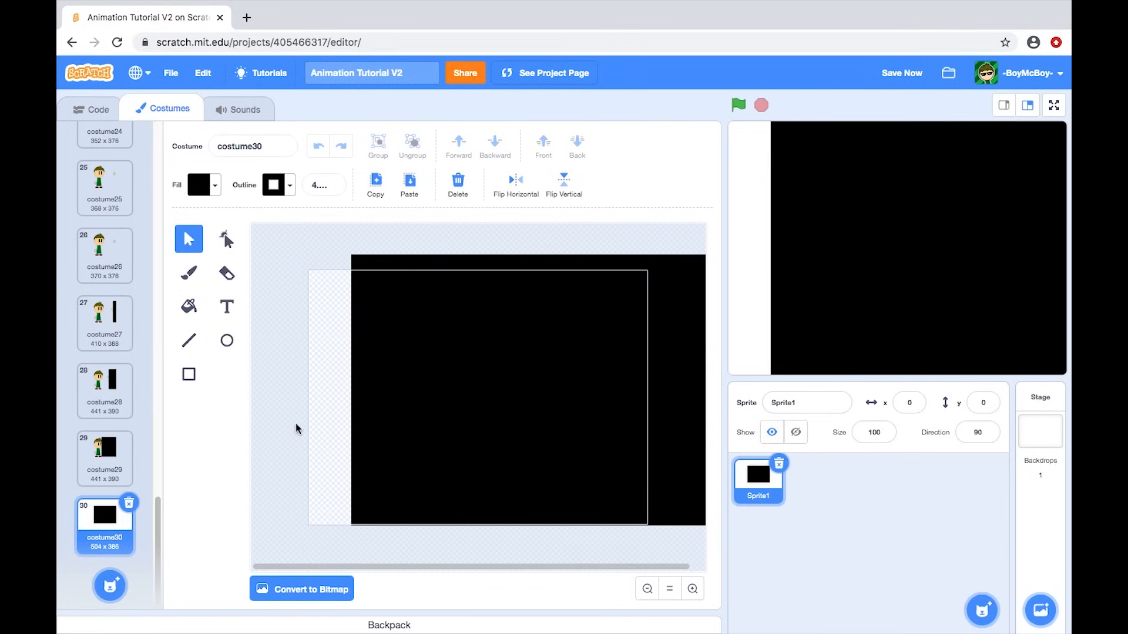
right_click(114, 511)
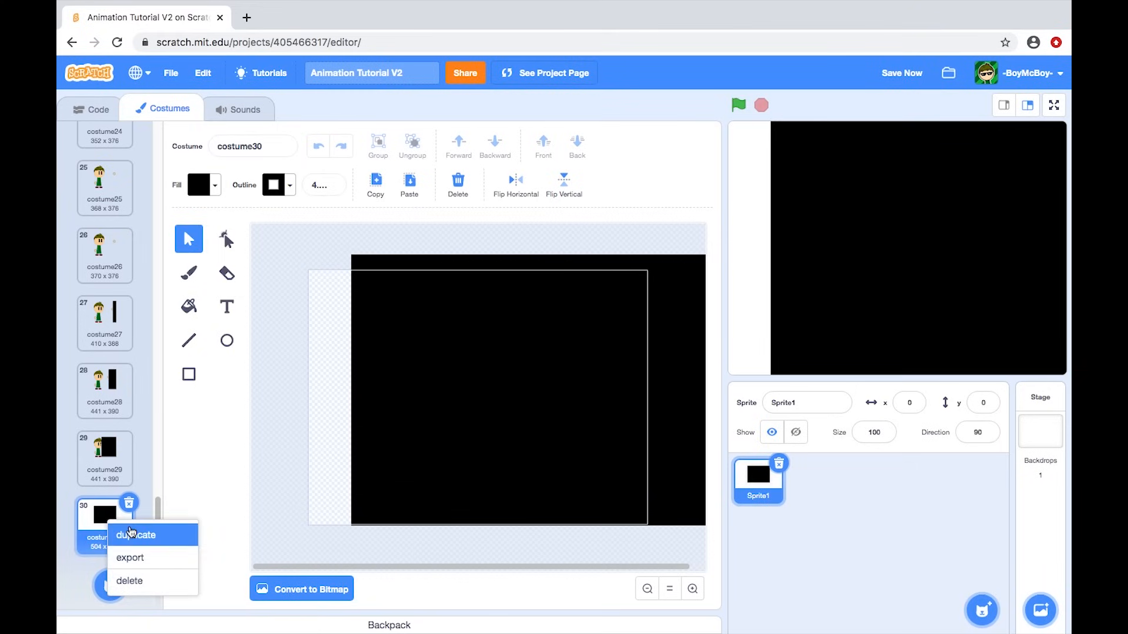
click(135, 534)
click(354, 390)
drag(354, 390, 317, 396)
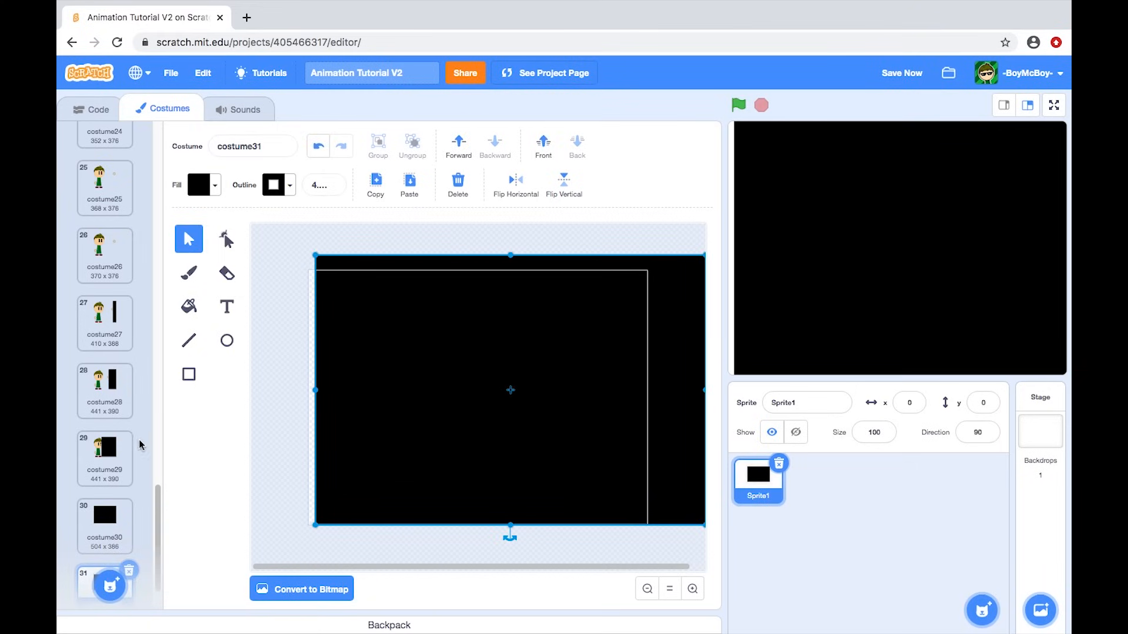
Step: Duplicate costume31 as the next frame, spread its black rectangle past all edges of the canvas, and save the project
scroll(97, 517, down, 1)
right_click(95, 506)
click(115, 520)
click(326, 393)
drag(315, 390, 292, 393)
drag(494, 390, 473, 395)
click(531, 253)
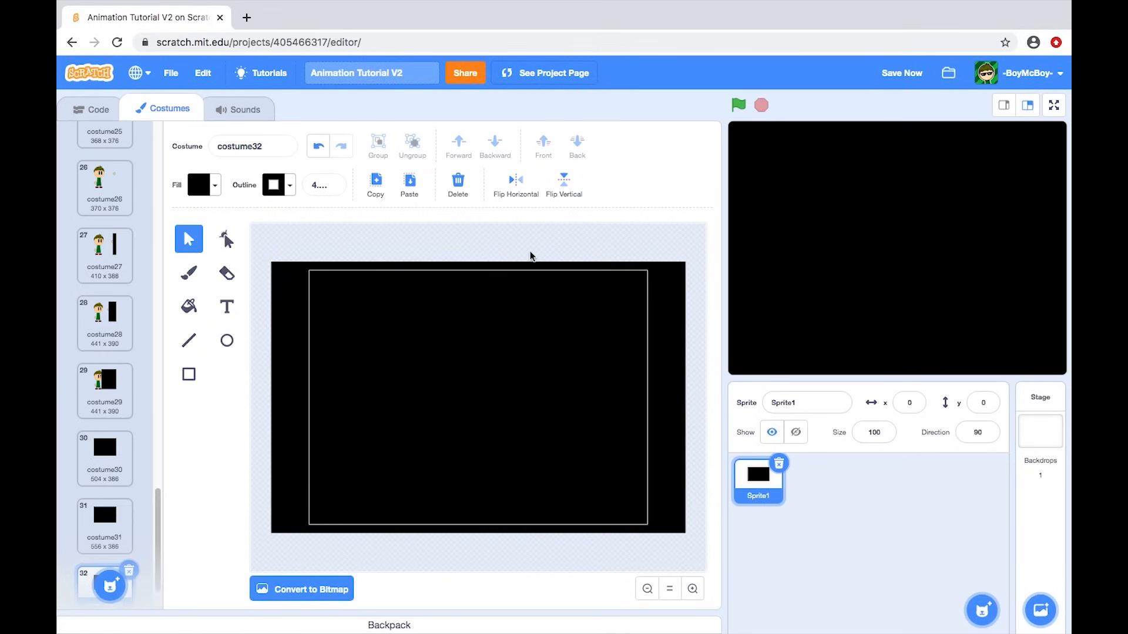
scroll(134, 419, down, 1)
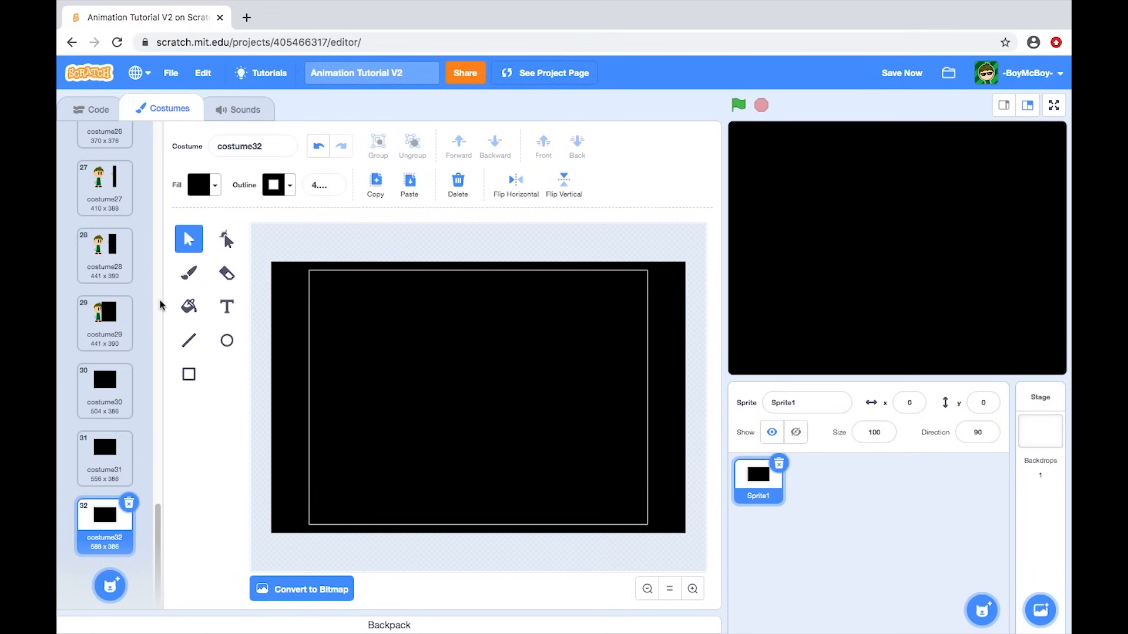
click(917, 75)
Step: Duplicate the last wait and repeat-until blocks onto the end of the script and set the copy's costume number to 32
click(97, 110)
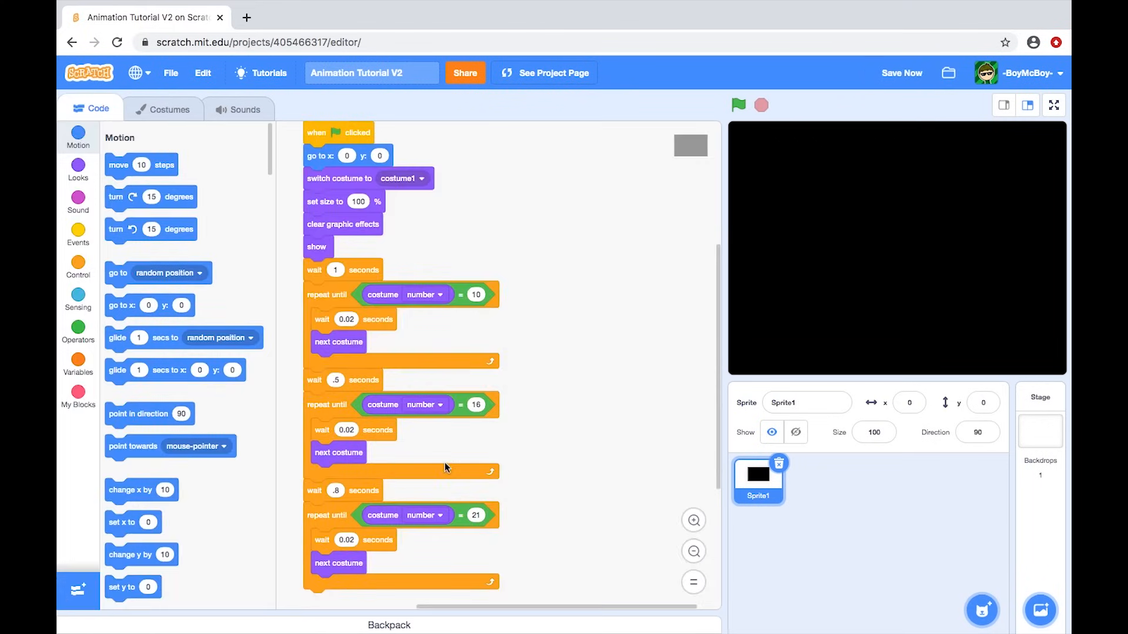
scroll(376, 487, down, 3)
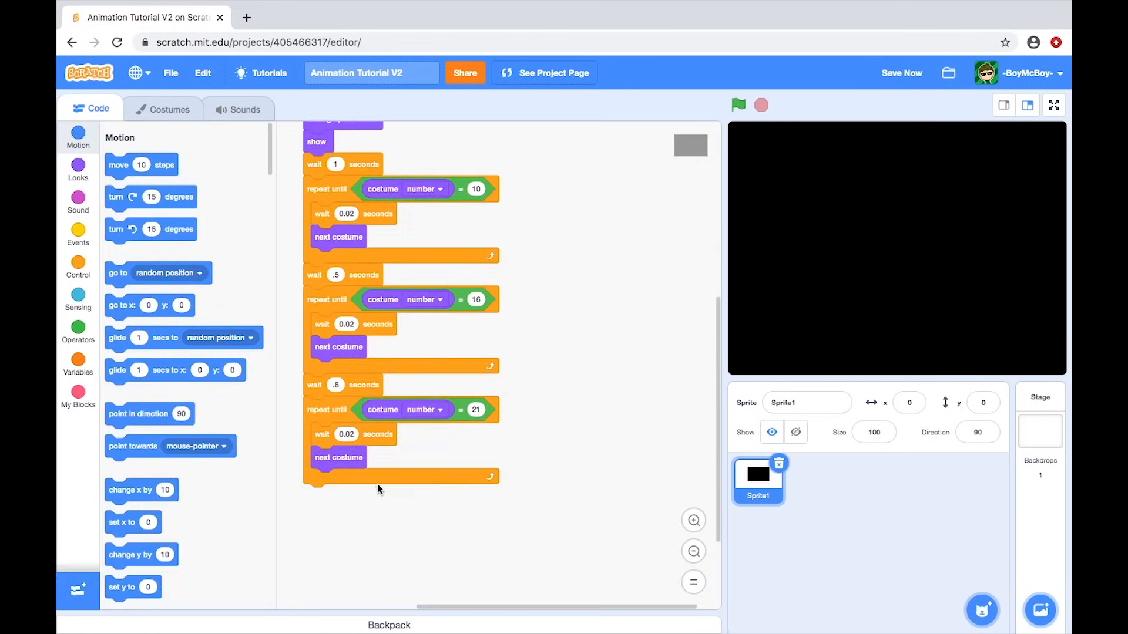
right_click(316, 385)
click(346, 395)
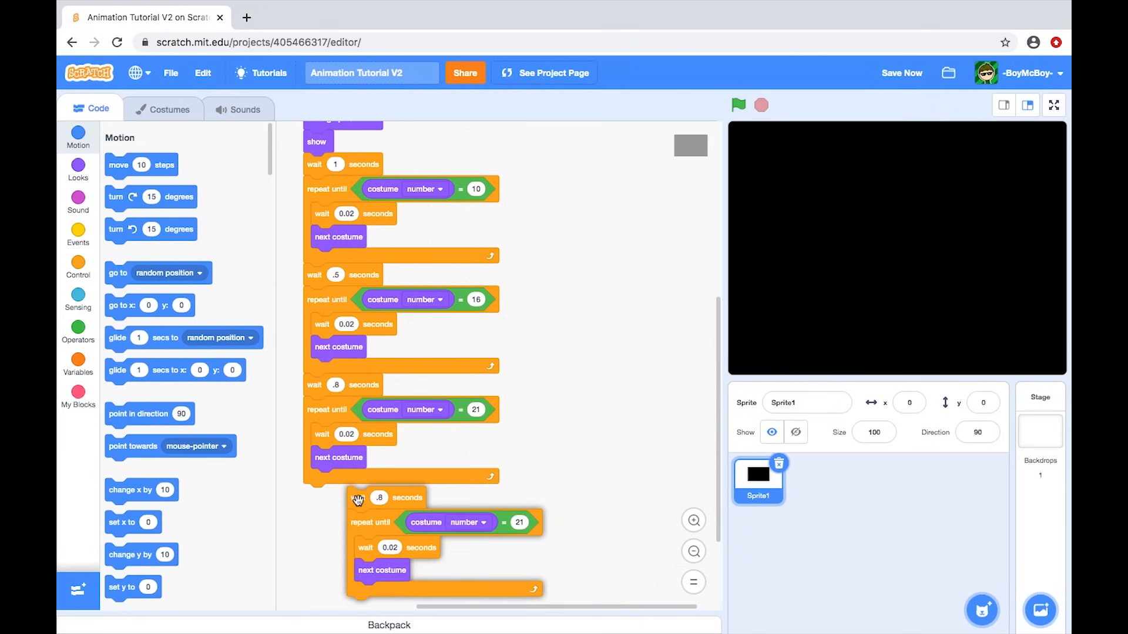
click(356, 499)
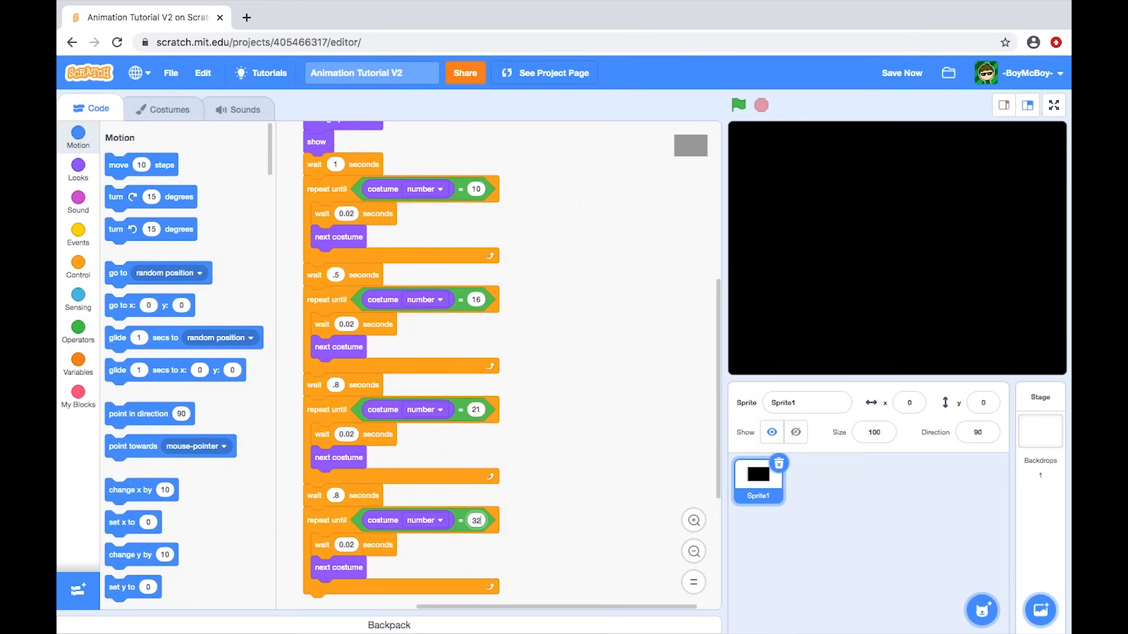
Step: Set the wait before the costume 32 loop to 1 second, then save and run the project
click(167, 110)
click(99, 112)
scroll(482, 412, down, 3)
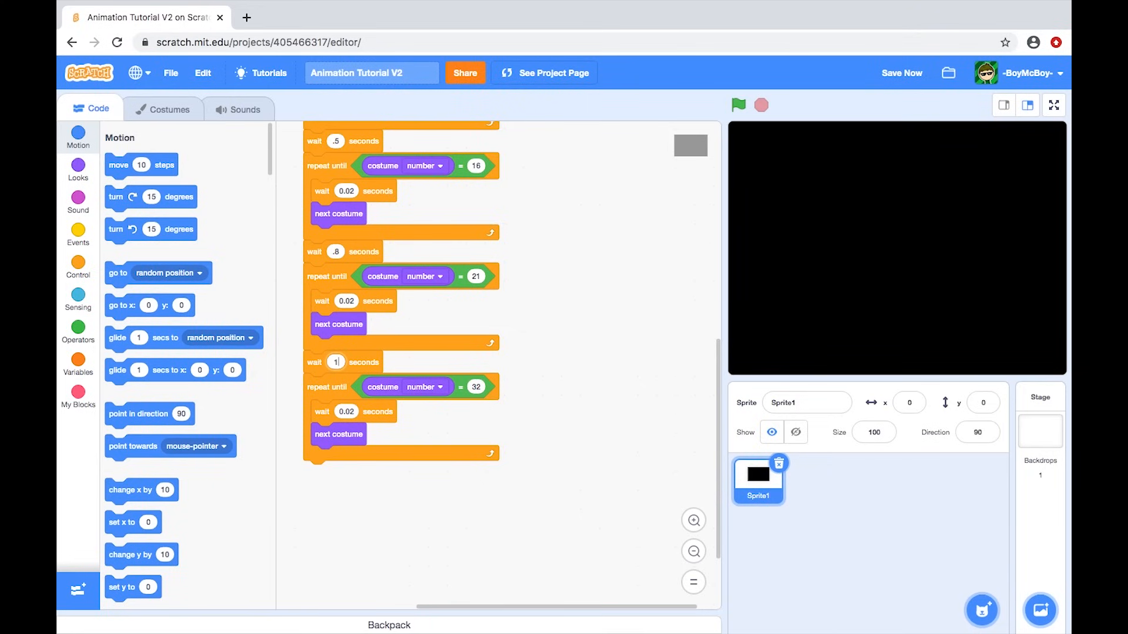
click(885, 74)
click(738, 105)
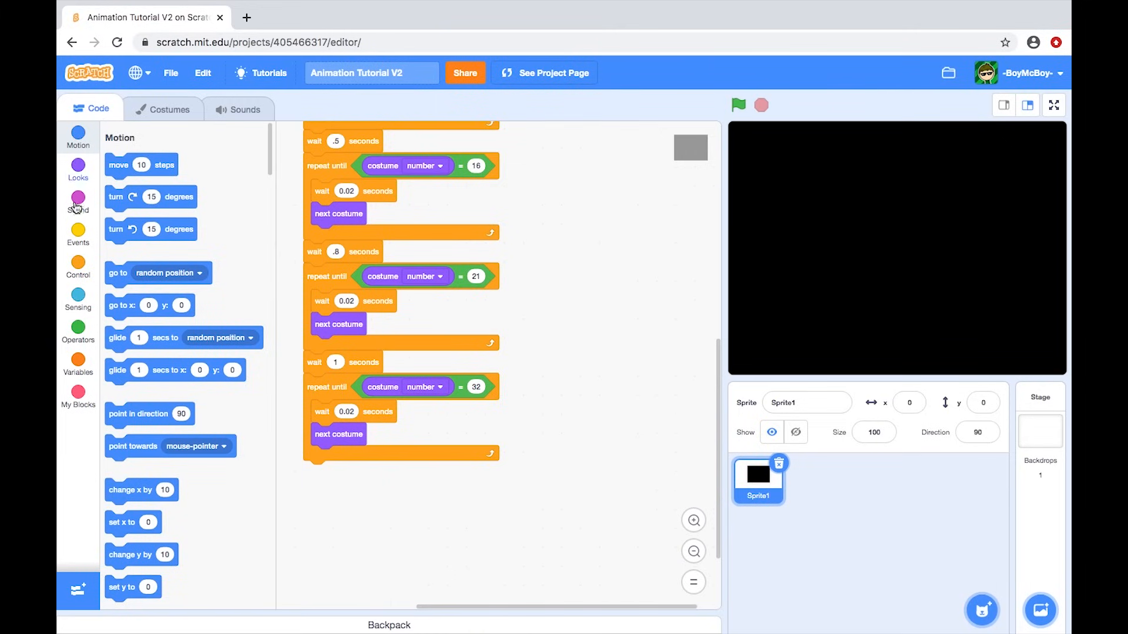
Step: Add a repeat loop of 25 to the end of the script
click(79, 235)
scroll(156, 412, down, 3)
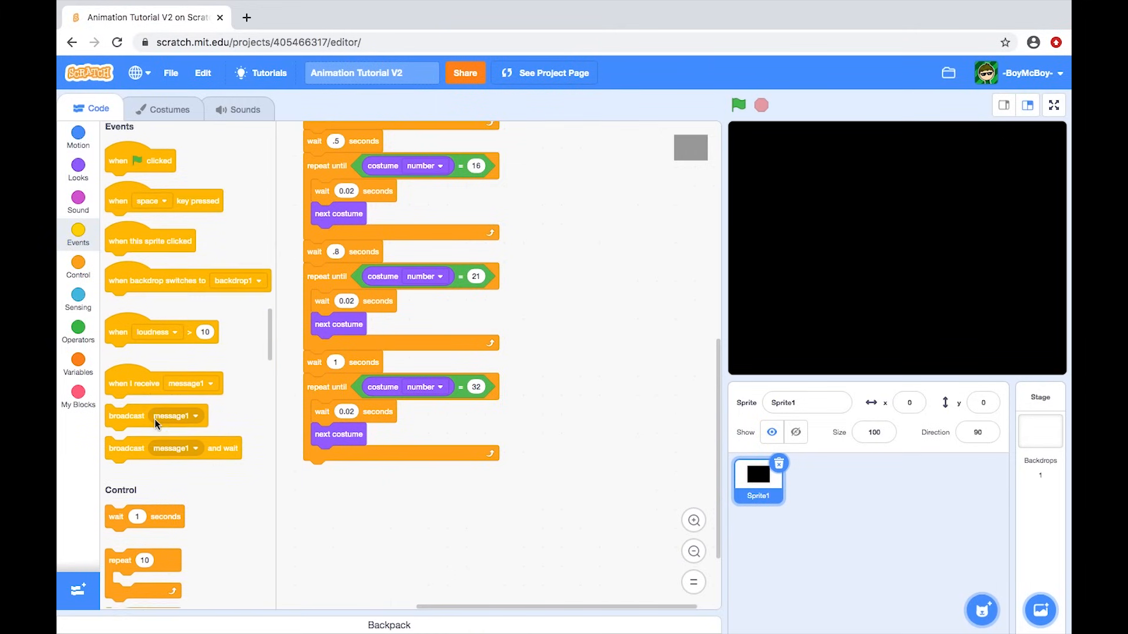
drag(131, 423, 331, 477)
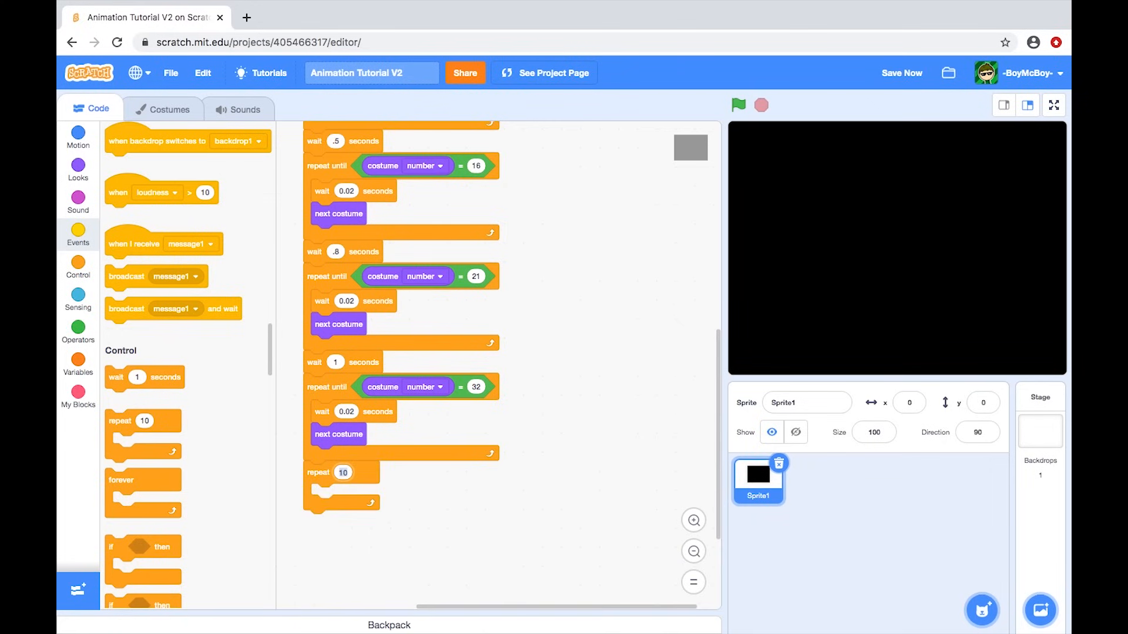
Step: Put a graphic effect change block inside the repeat 25 loop and set it to change ghost by 4
click(75, 177)
scroll(566, 346, up, 5)
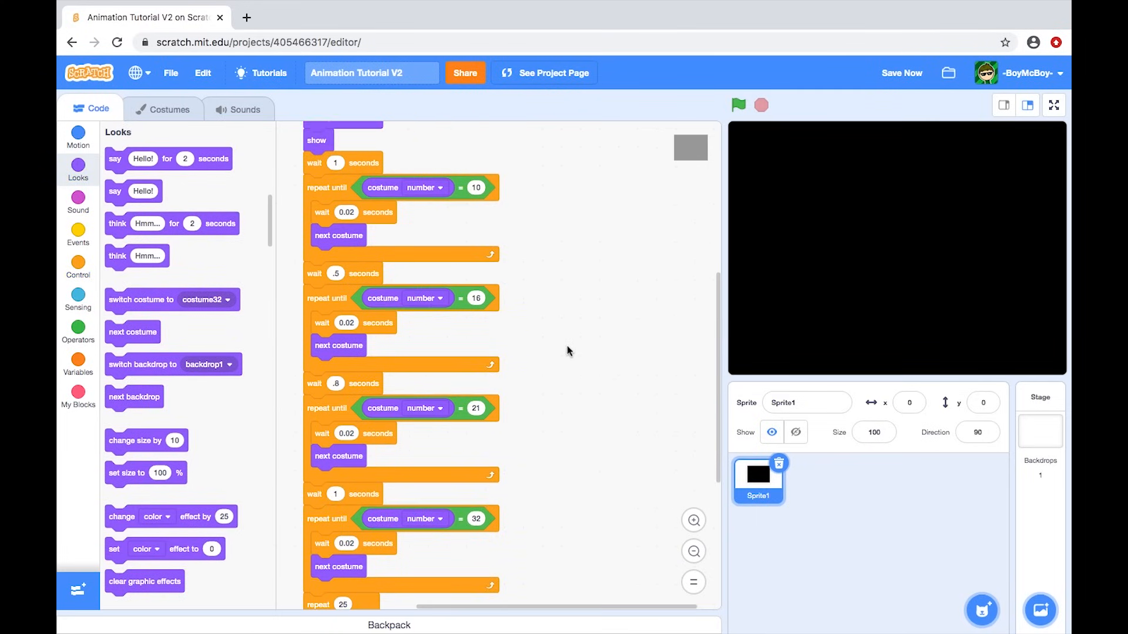
scroll(454, 312, down, 6)
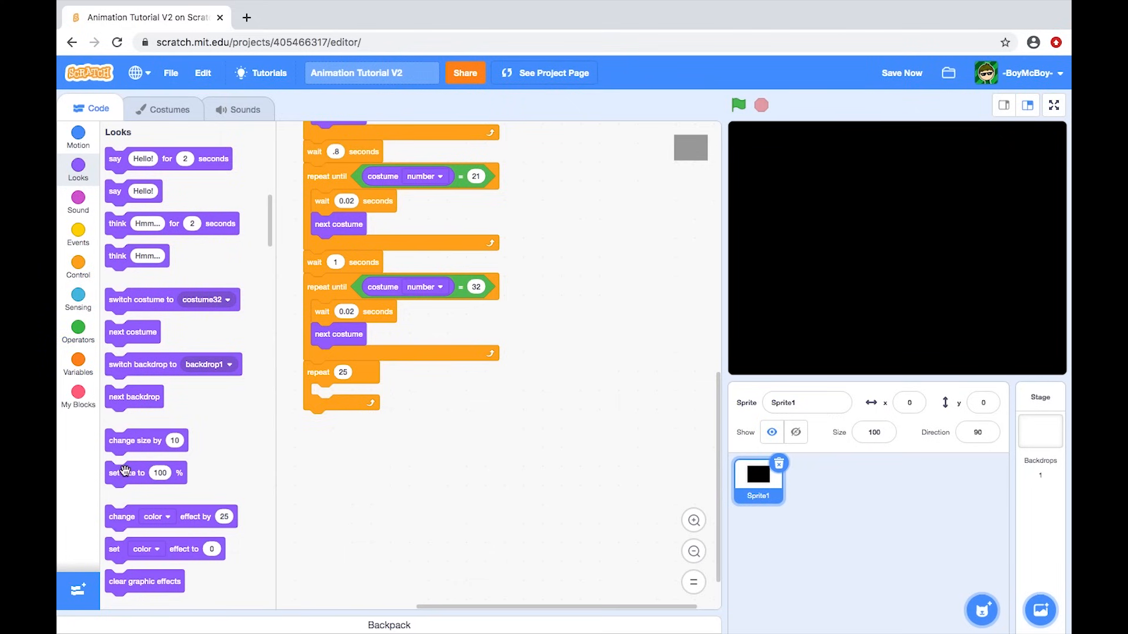
scroll(430, 387, up, 2)
scroll(429, 386, up, 4)
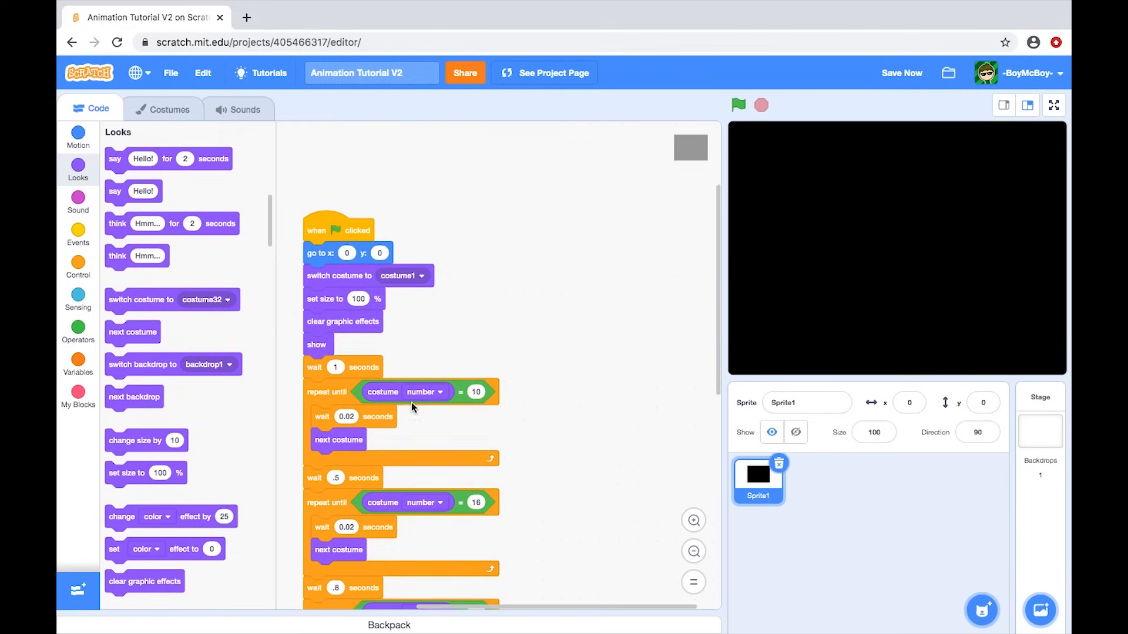
scroll(433, 408, down, 7)
scroll(434, 413, up, 8)
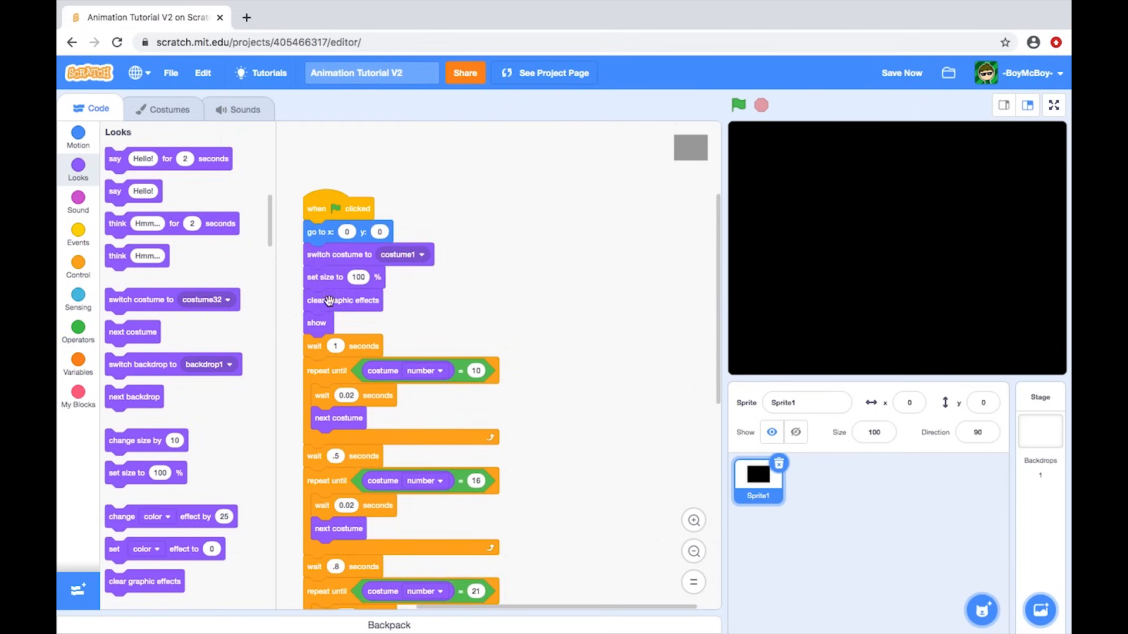
scroll(482, 340, down, 7)
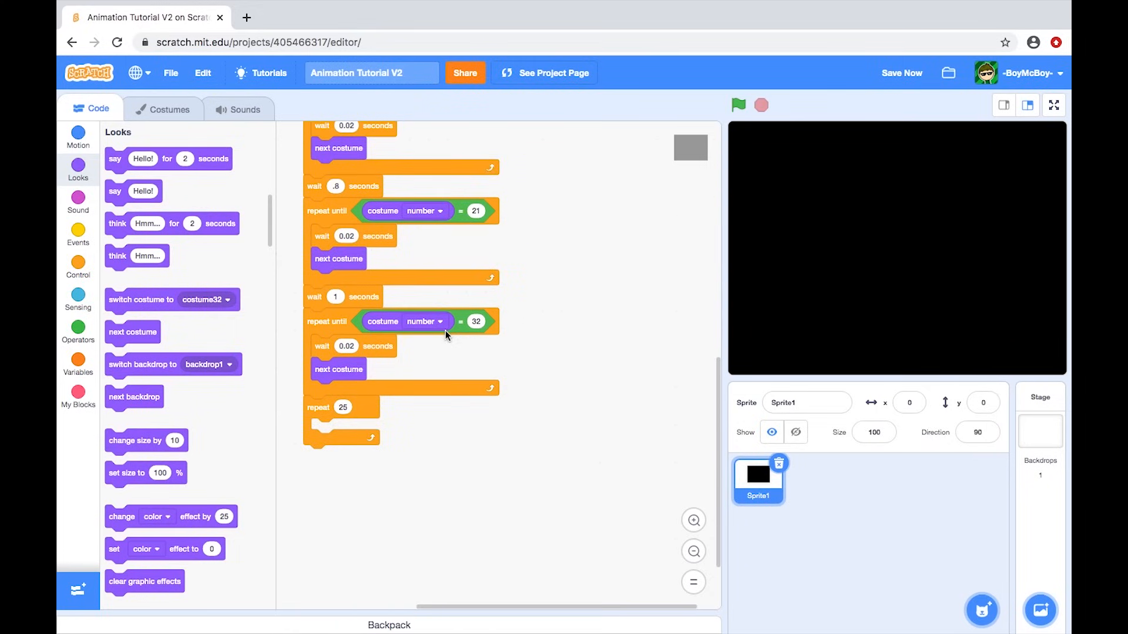
drag(120, 524, 329, 435)
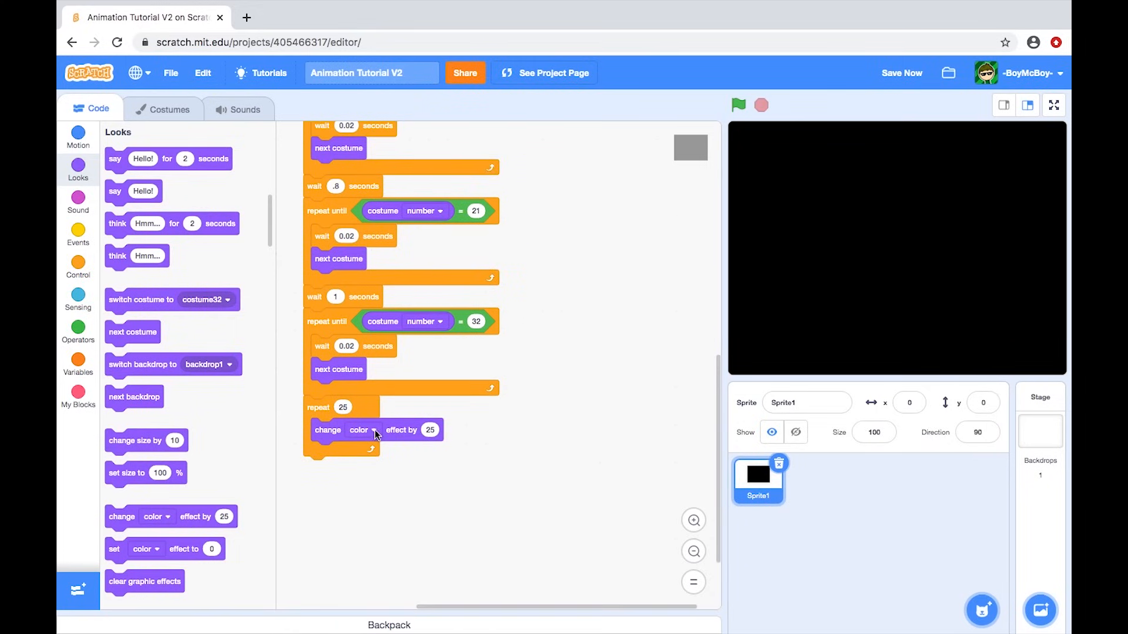
click(362, 430)
click(333, 599)
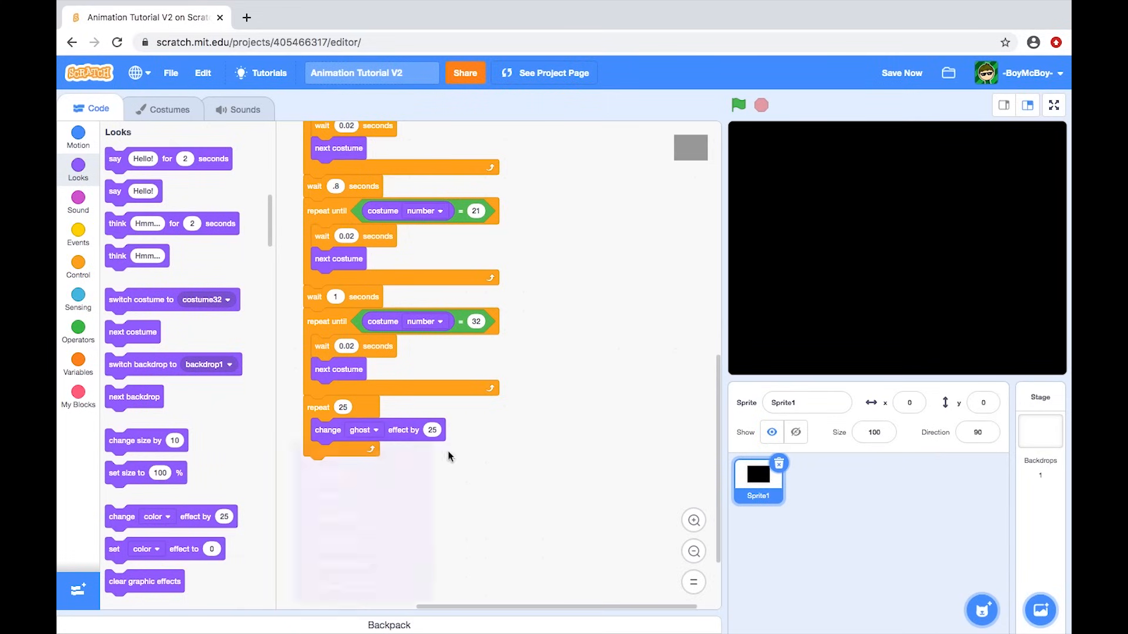
click(432, 430)
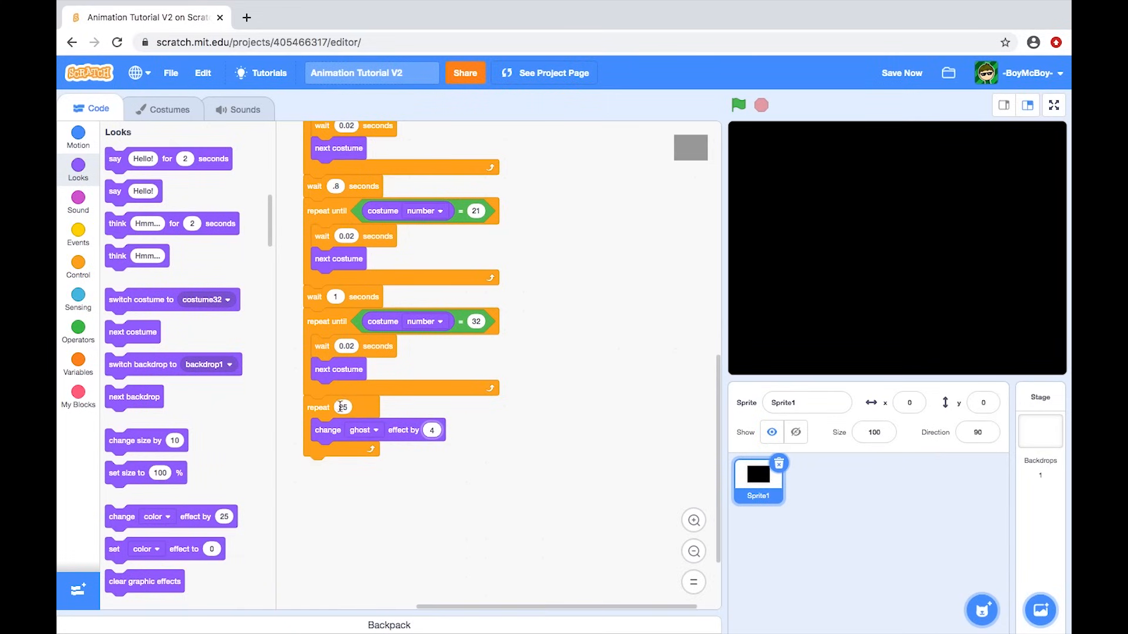
click(497, 444)
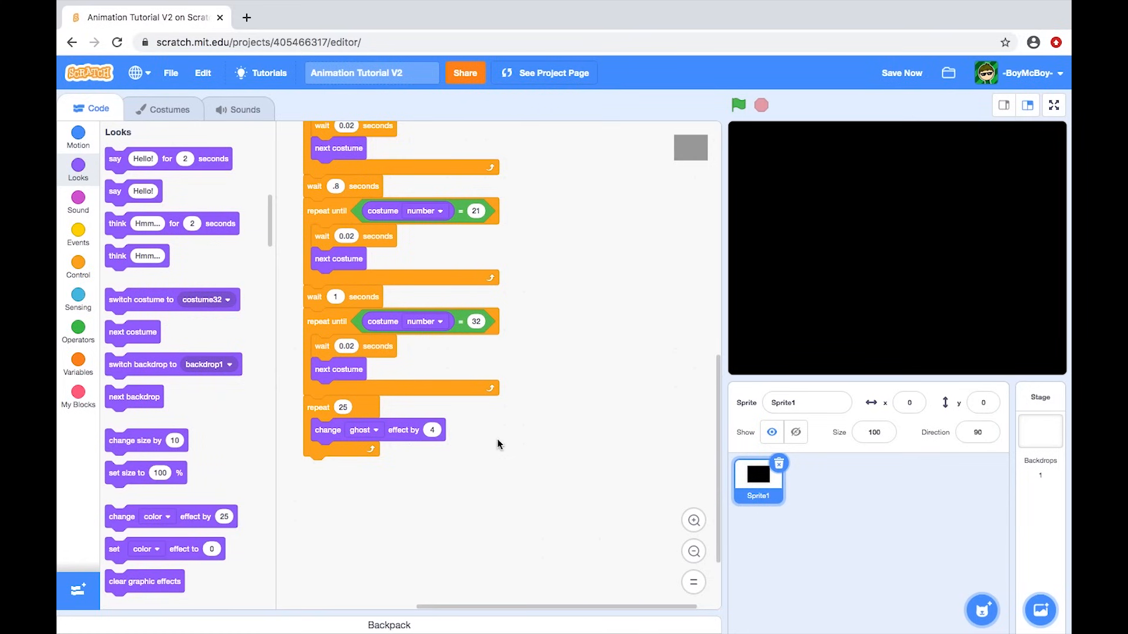
Step: Save the project and set the ghost effect change inside the repeat 25 loop to 40
click(432, 431)
key(BackSpace)
click(900, 73)
click(431, 430)
text(40)
Step: Wrap all the blocks below the green-flag event in a forever loop
scroll(352, 483, up, 10)
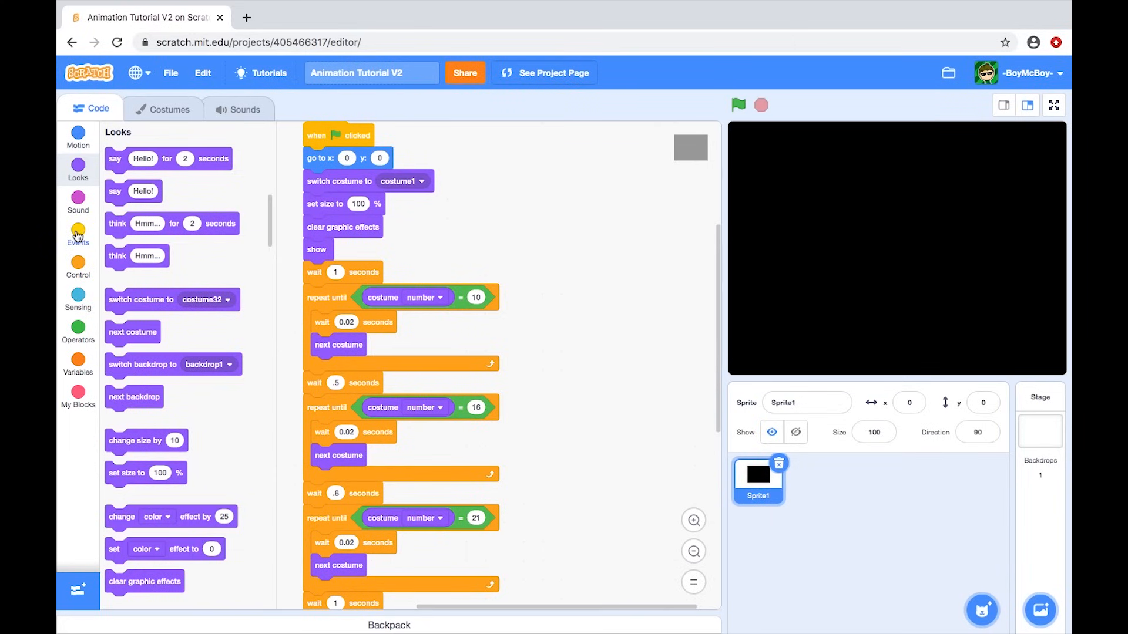
click(78, 234)
scroll(147, 524, down, 5)
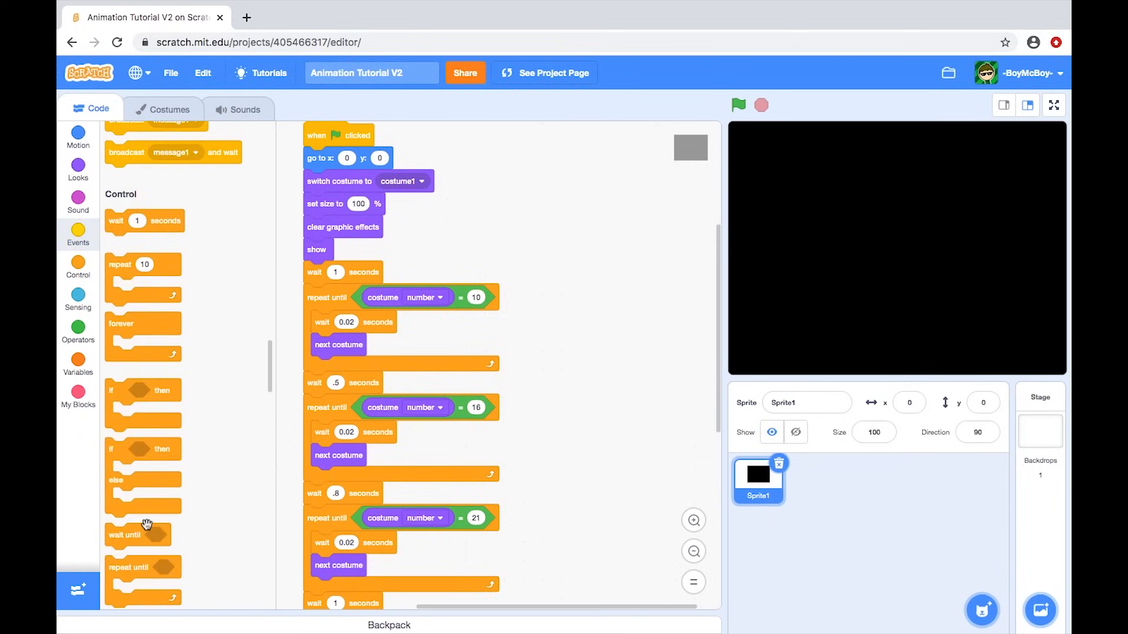
drag(162, 324, 330, 148)
scroll(510, 353, up, 4)
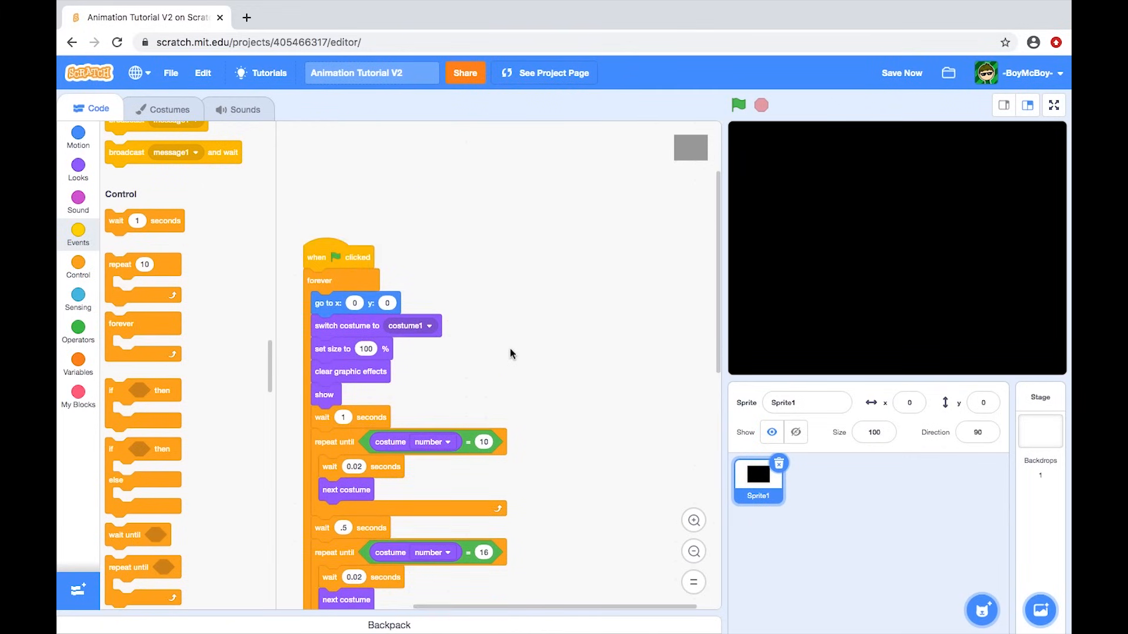
scroll(509, 352, down, 6)
scroll(510, 350, up, 5)
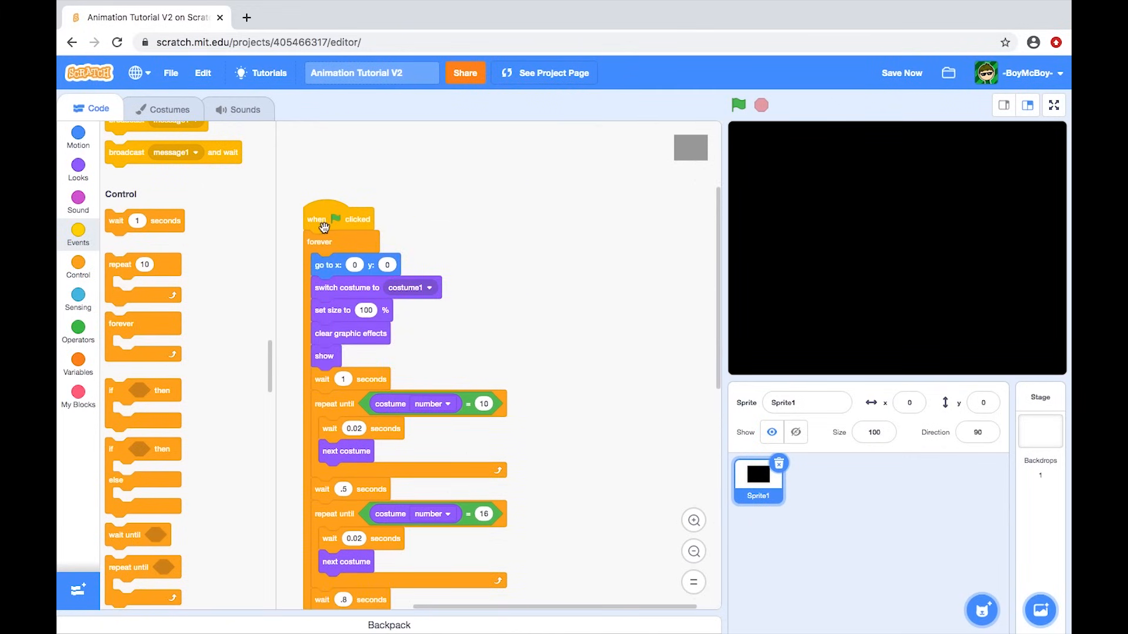
Step: Save the project, run the looping animation, and open its project page
click(901, 73)
click(738, 104)
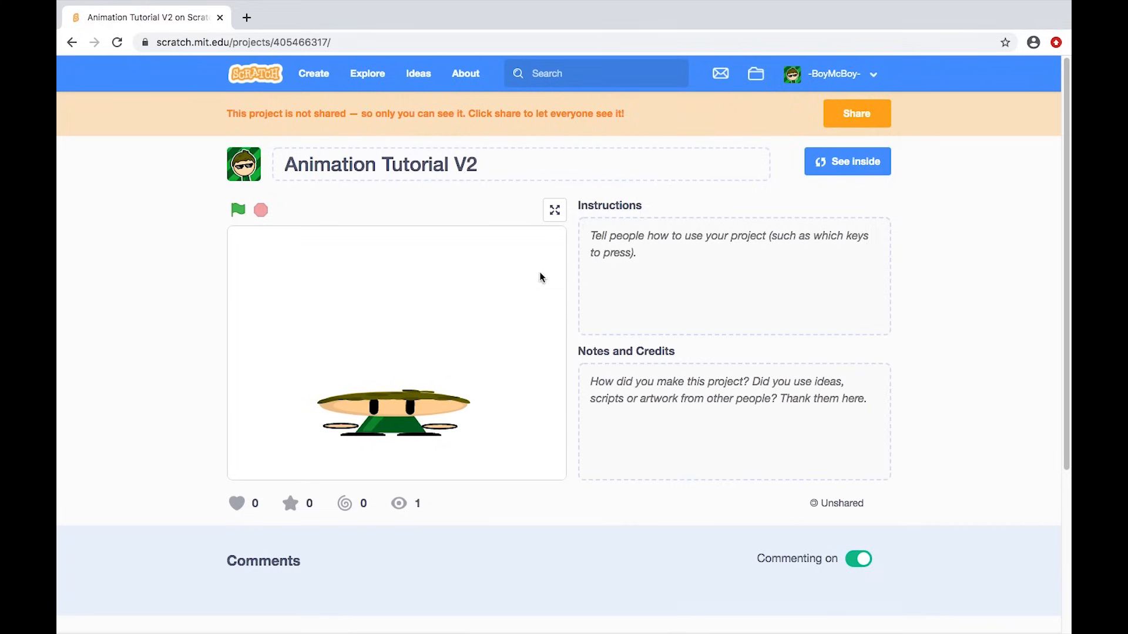
click(670, 393)
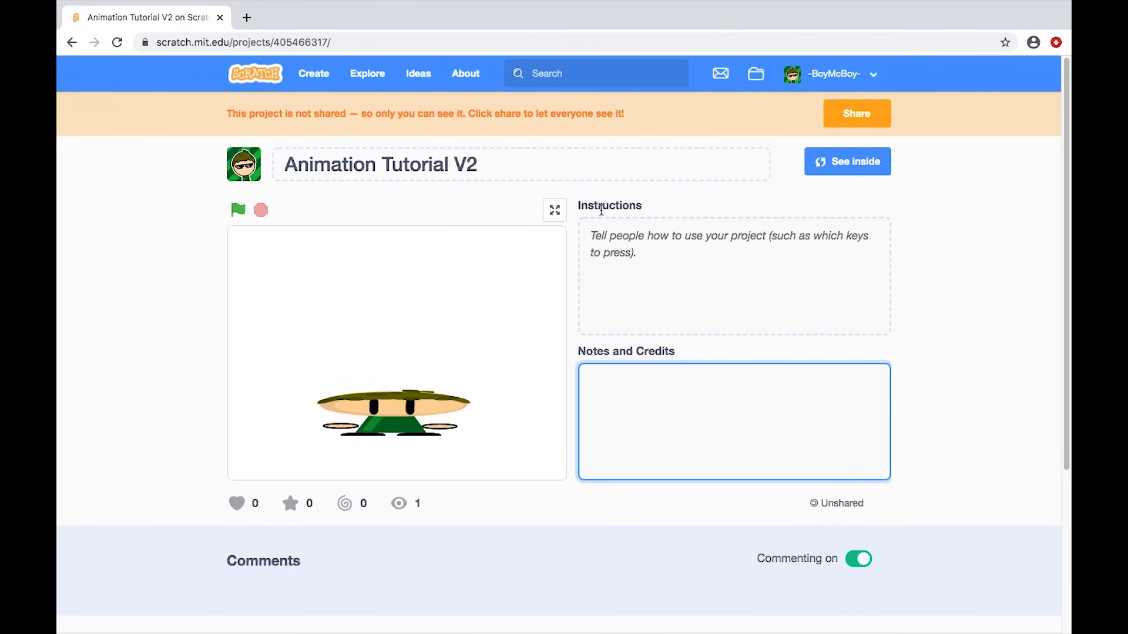
click(616, 191)
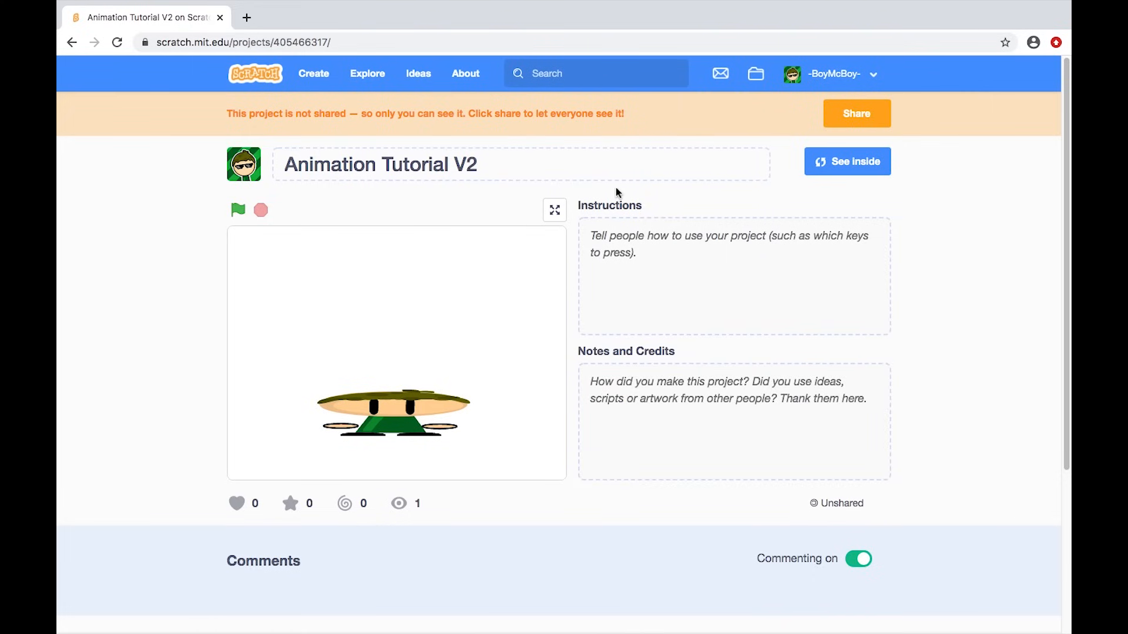